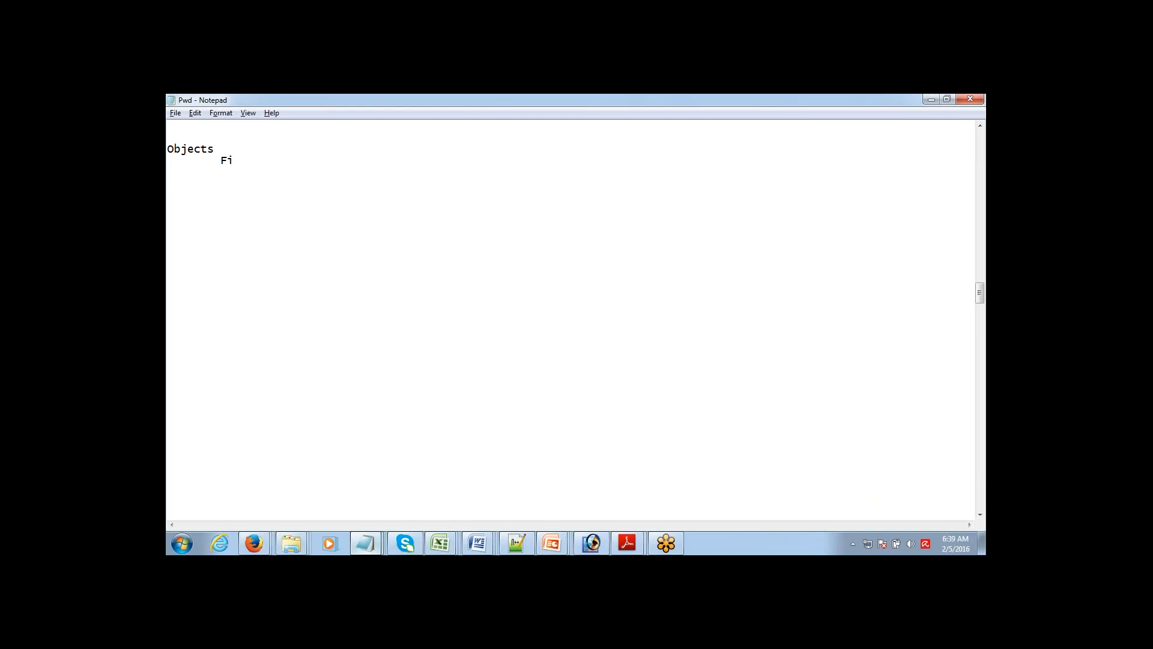
# Step: Complete the Fields entry under Objects in the Notepad outline
pyautogui.write('elds')
pyautogui.click(969, 368)
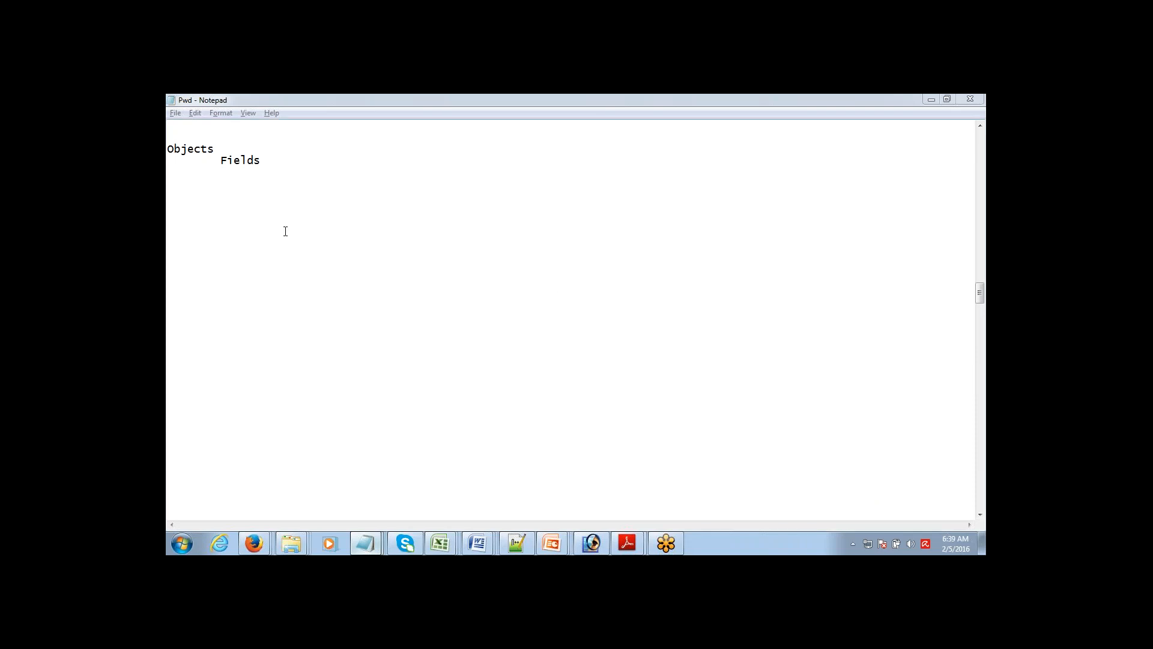
pyautogui.click(263, 167)
pyautogui.press('Return')
pyautogui.press('Return')
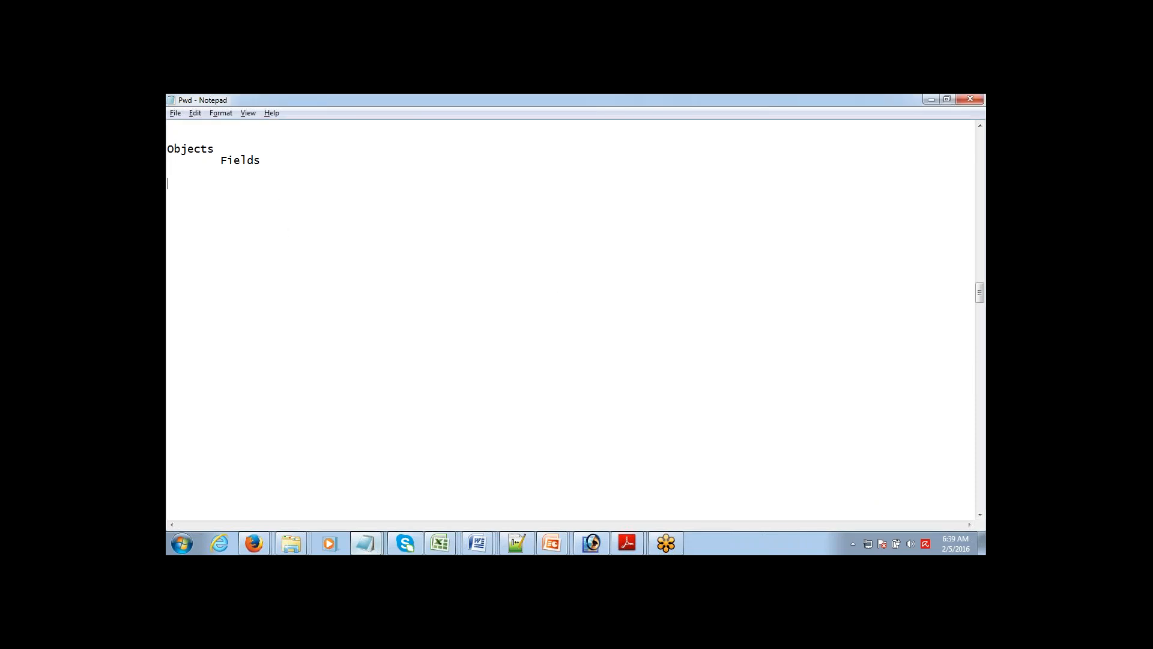
# Step: Add Tabs and App lines to the outline, then bring up the Book5 workbook
pyautogui.write('Tabs')
pyautogui.press('Return')
pyautogui.write('App')
pyautogui.moveTo(443, 543)
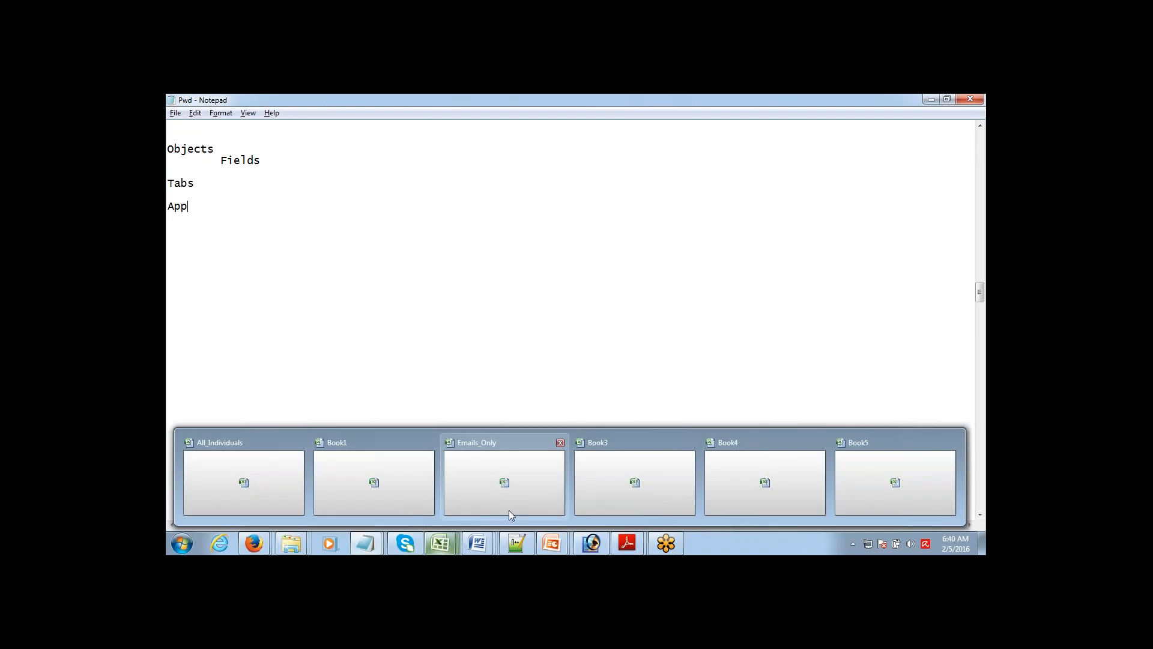
pyautogui.click(884, 472)
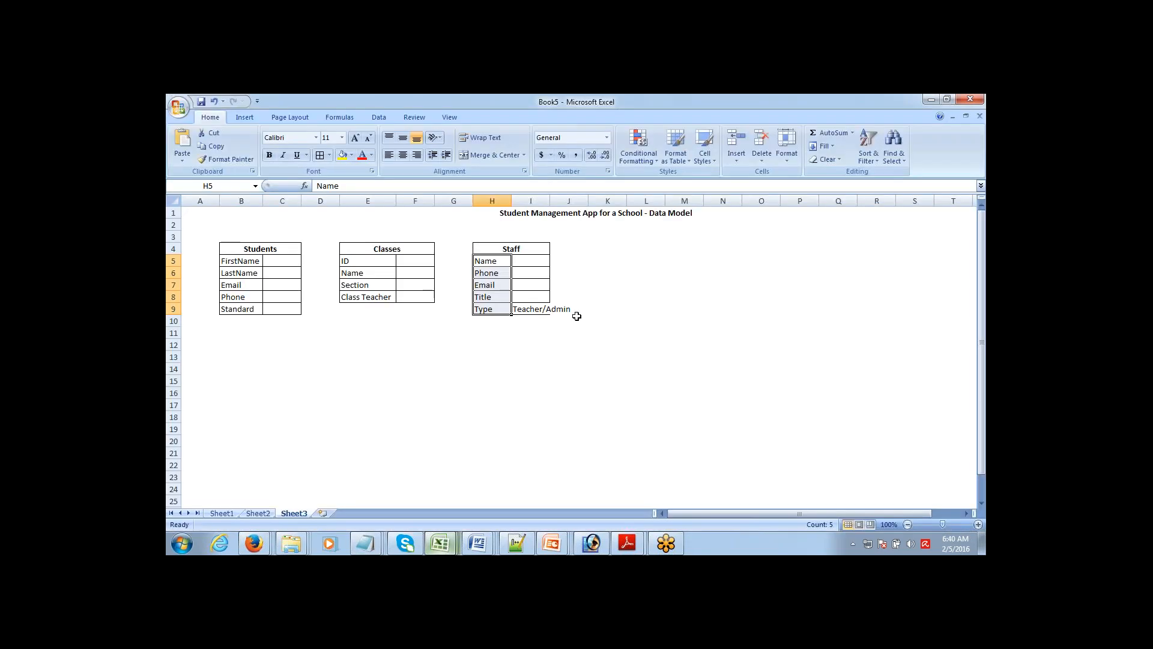
# Step: Widen columns H and I so the Staff table's Teacher/Admin entry fits
pyautogui.click(574, 320)
pyautogui.moveTo(513, 200); pyautogui.dragTo(602, 197)
pyautogui.click(556, 257)
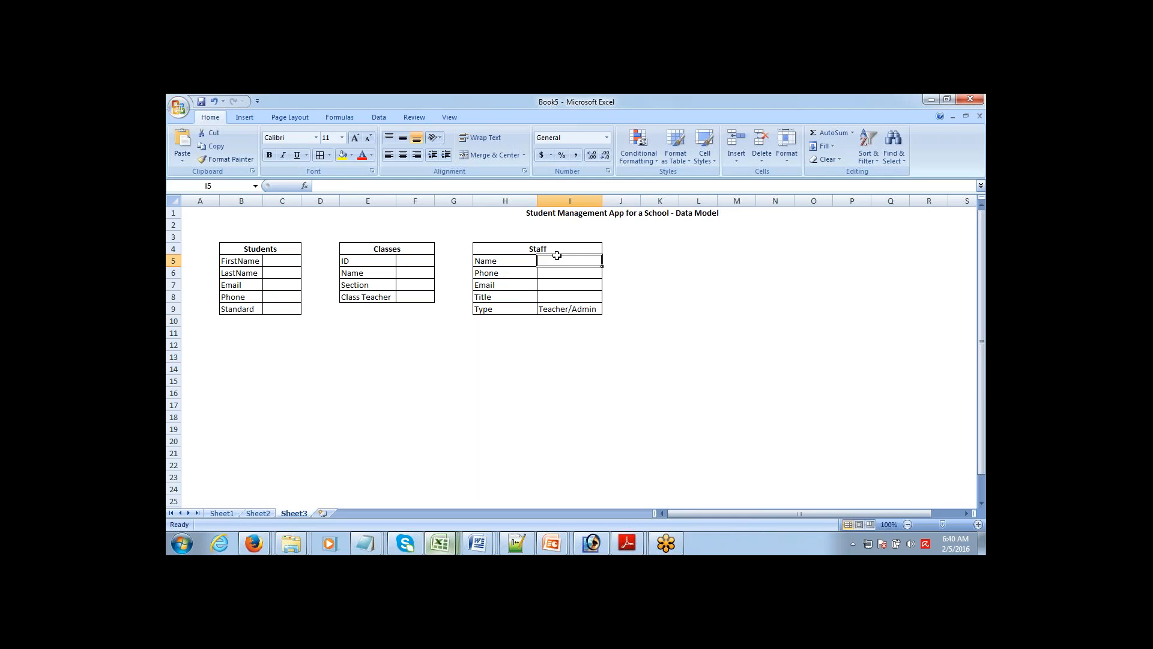
# Step: Select the Students, Classes and Staff tables in turn to point them out
pyautogui.click(237, 244)
pyautogui.moveTo(238, 244); pyautogui.dragTo(240, 305)
pyautogui.moveTo(391, 247); pyautogui.dragTo(395, 289)
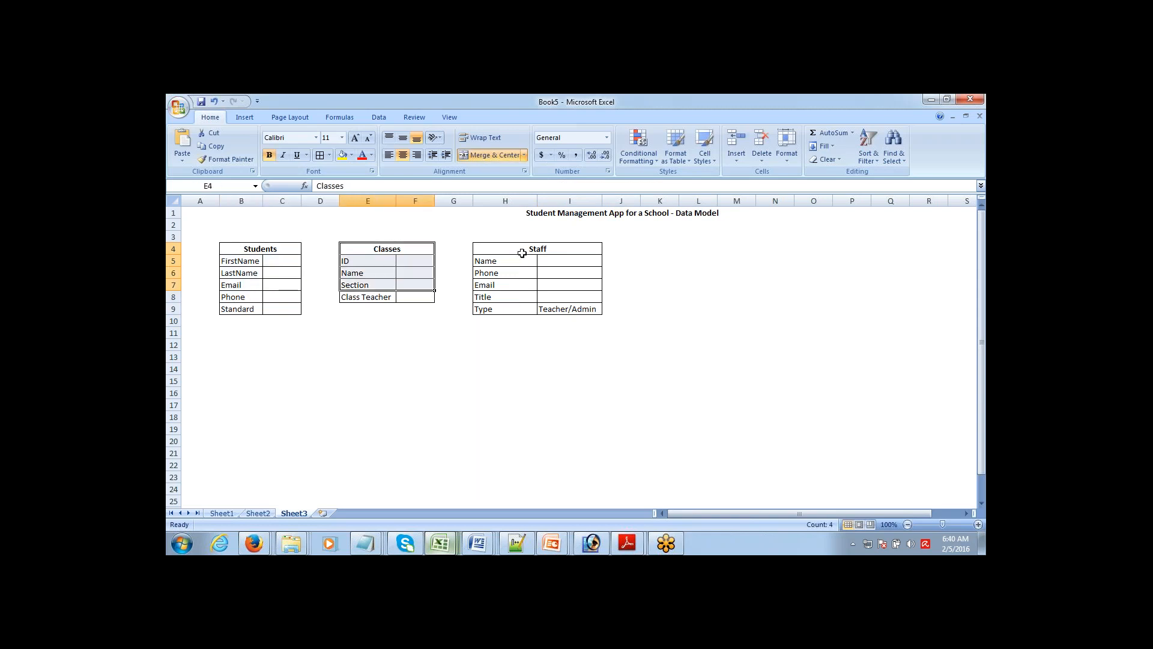
pyautogui.moveTo(522, 252); pyautogui.dragTo(521, 308)
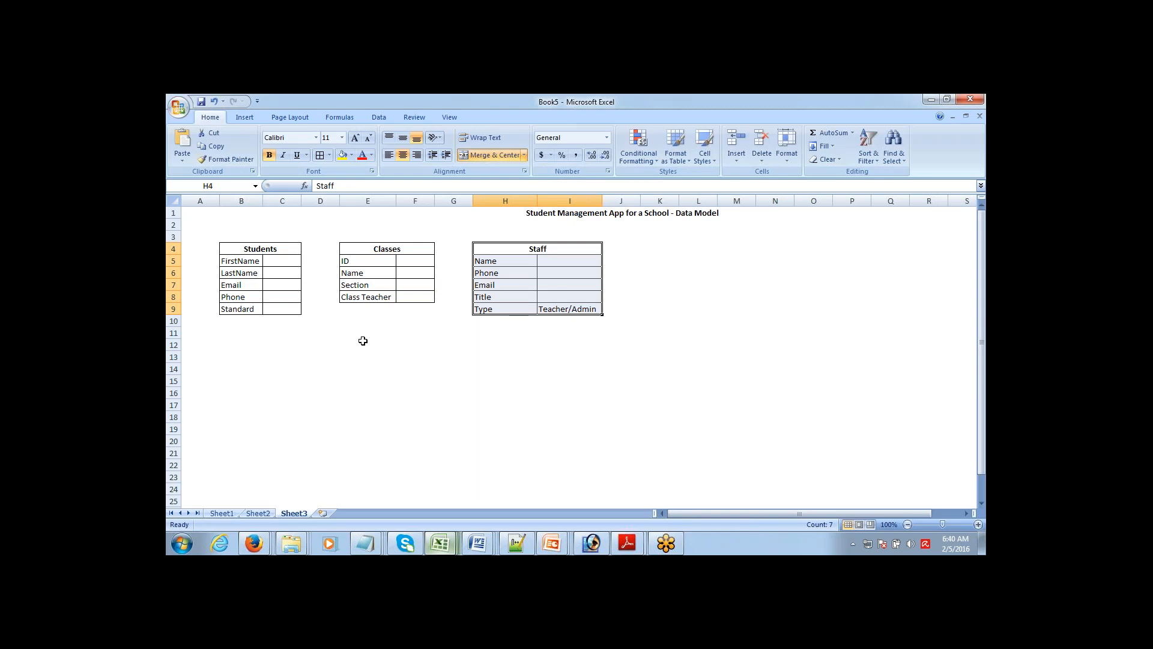
# Step: Rename the Students table's Standard field in cell B9 to 'Class'
pyautogui.click(235, 308)
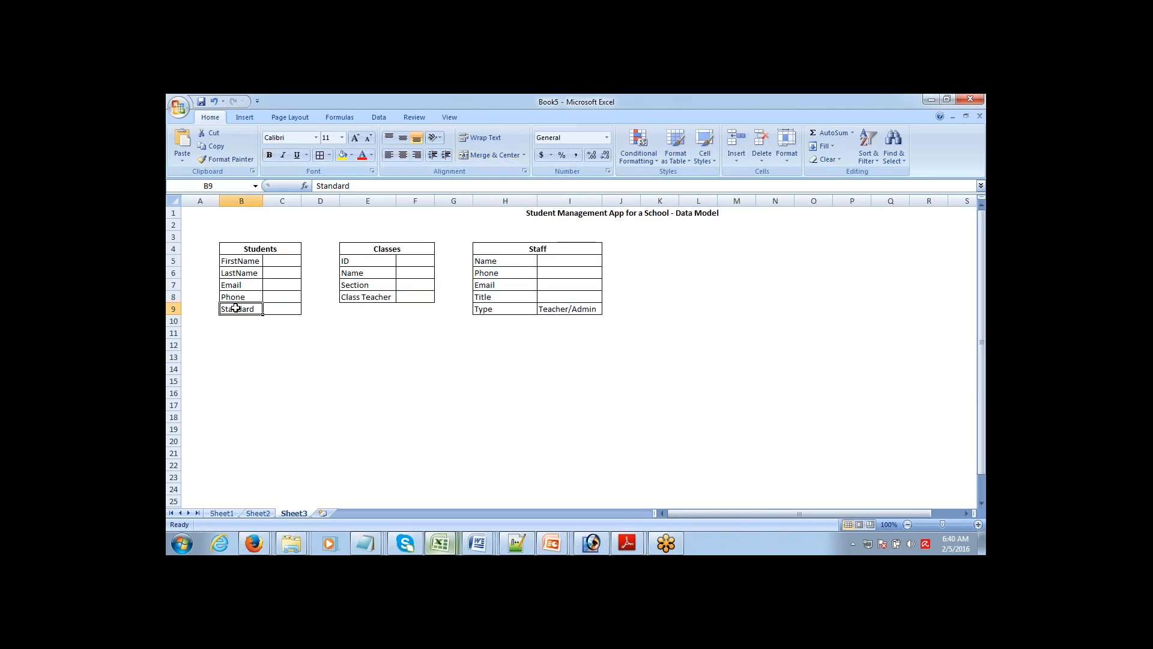
pyautogui.write('Class')
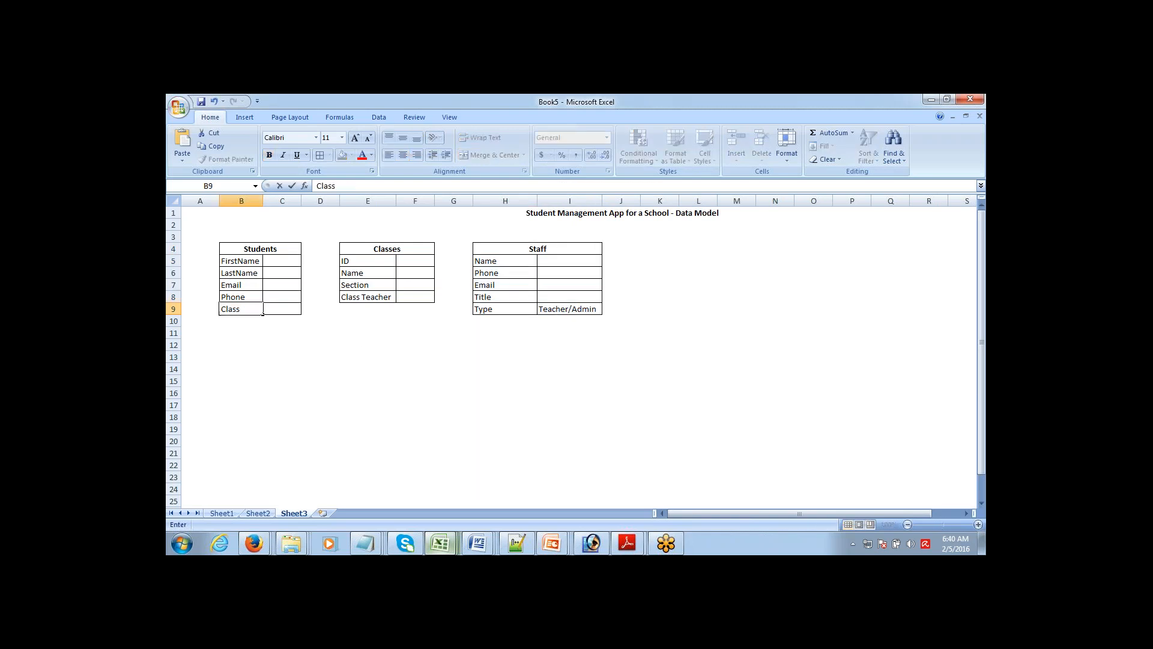
pyautogui.click(264, 312)
pyautogui.click(248, 330)
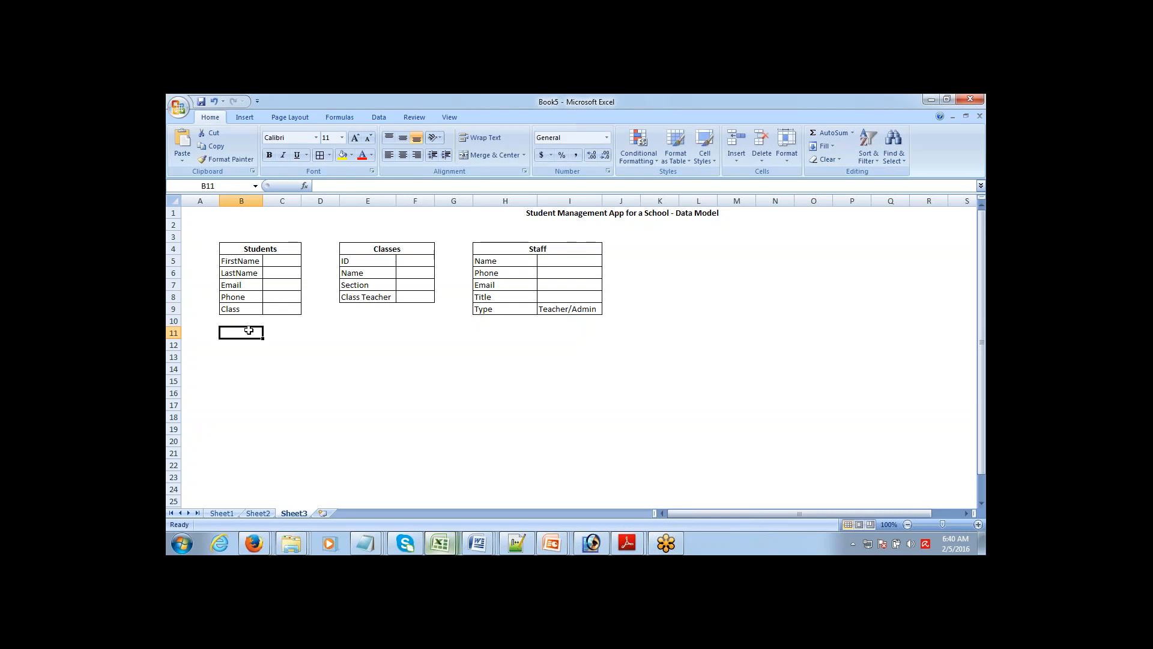
# Step: Highlight the Students Class field row and the Classes table to show their link
pyautogui.moveTo(248, 309); pyautogui.dragTo(286, 310)
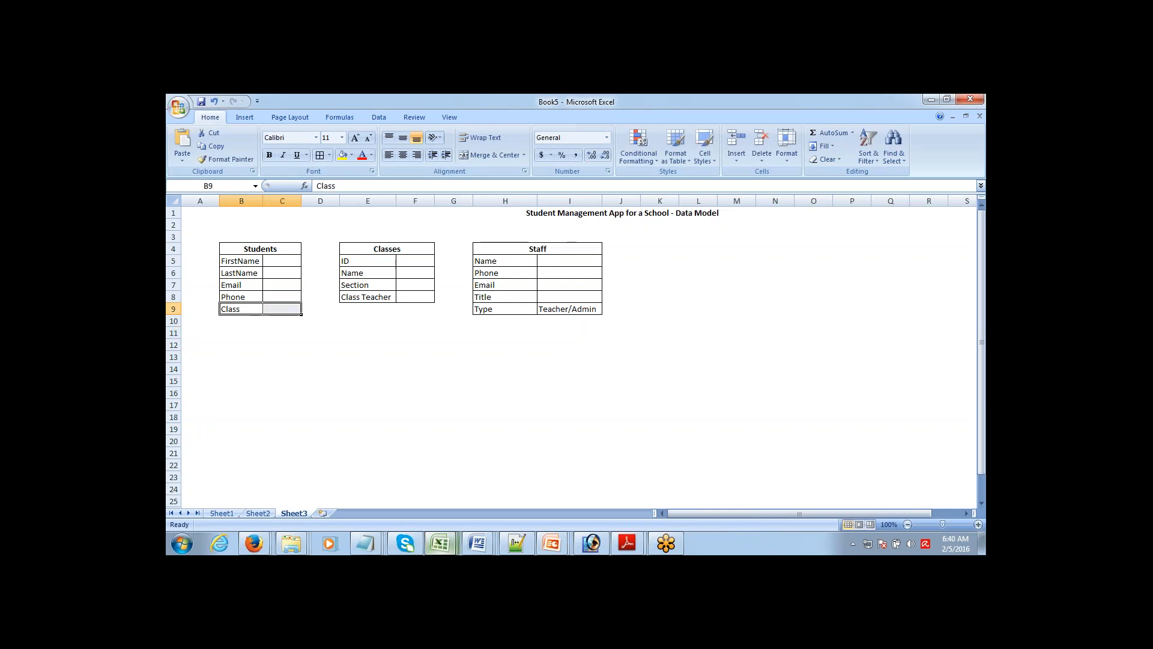
pyautogui.click(250, 307)
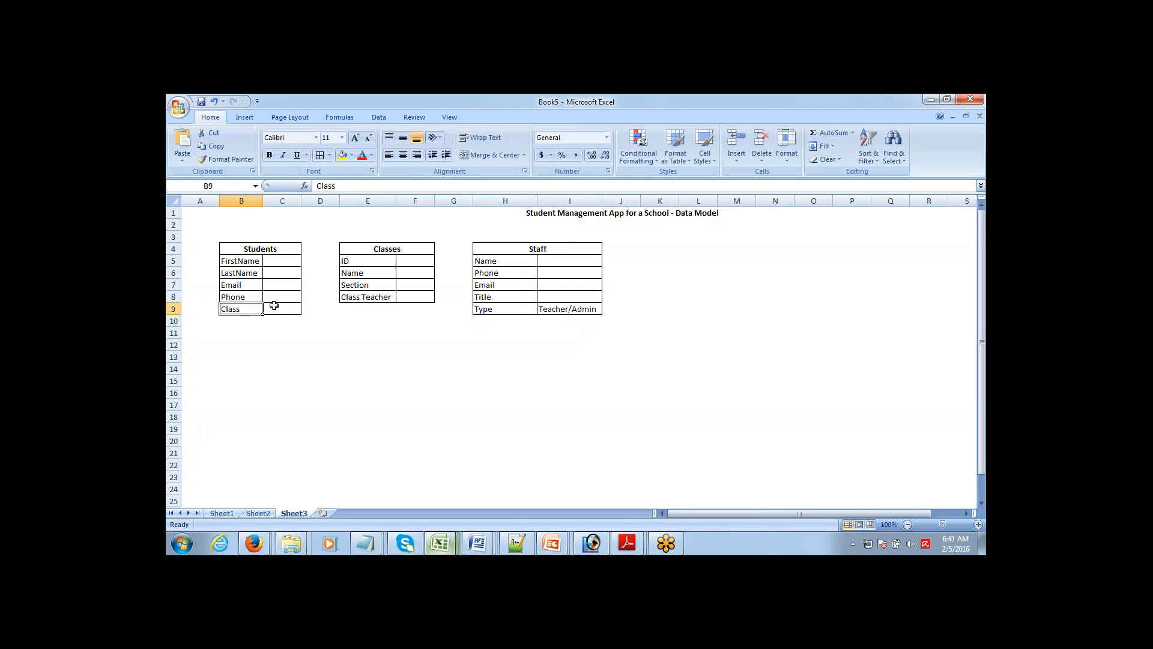
pyautogui.click(274, 306)
pyautogui.click(249, 307)
pyautogui.moveTo(383, 245); pyautogui.dragTo(388, 301)
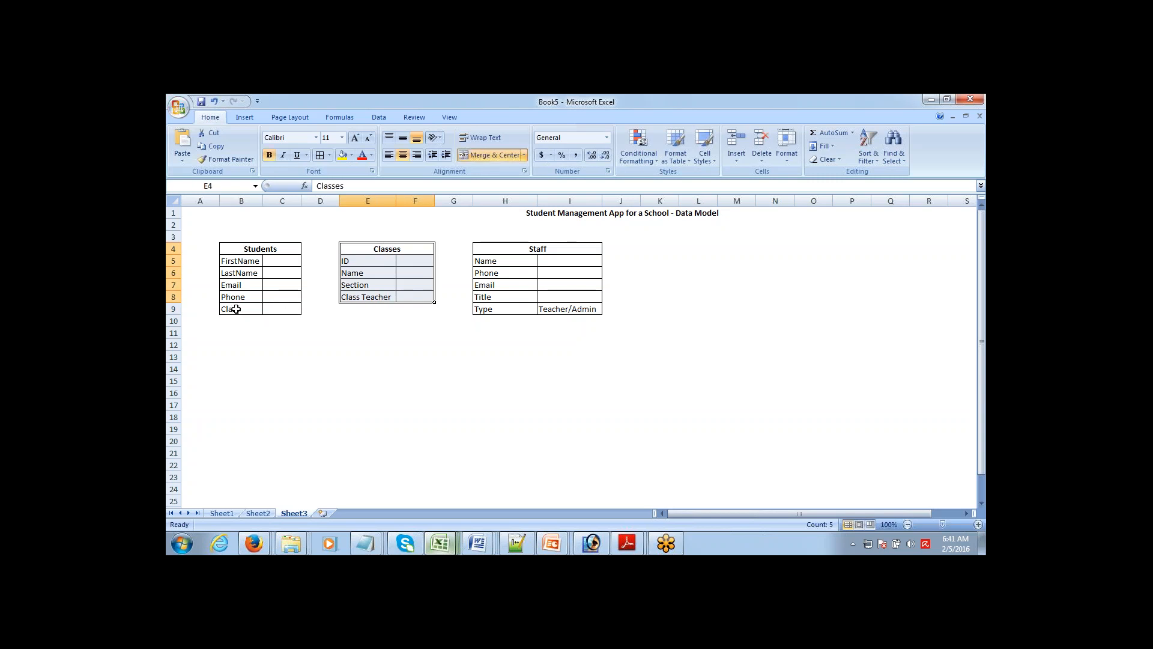
pyautogui.moveTo(235, 309); pyautogui.dragTo(275, 308)
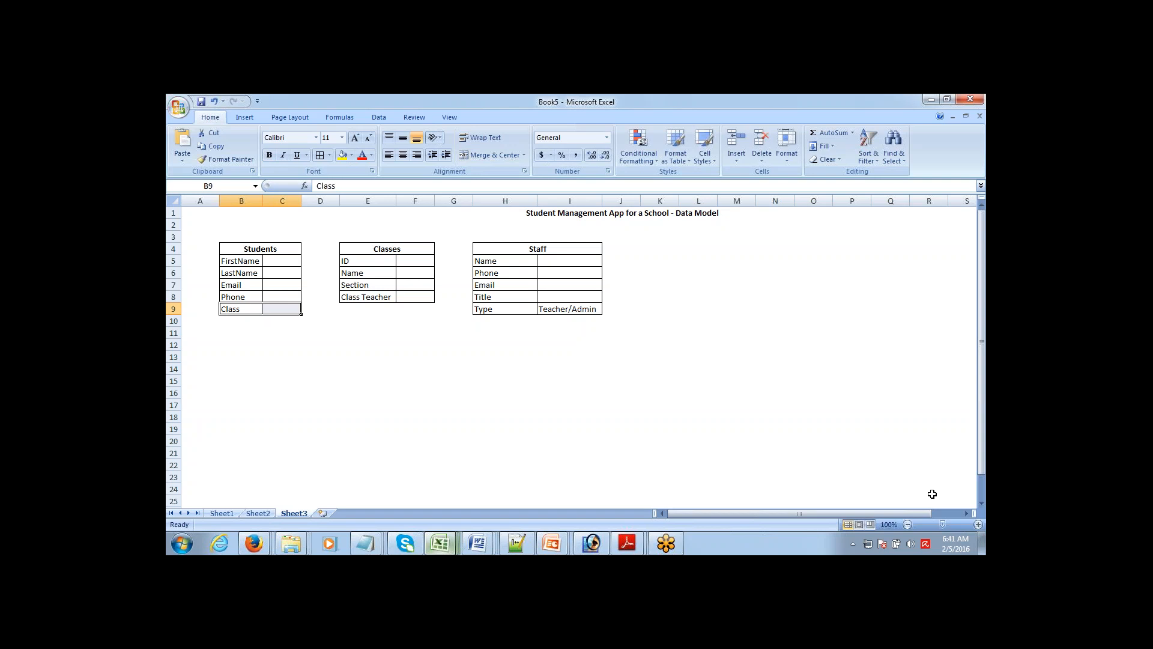
pyautogui.click(983, 484)
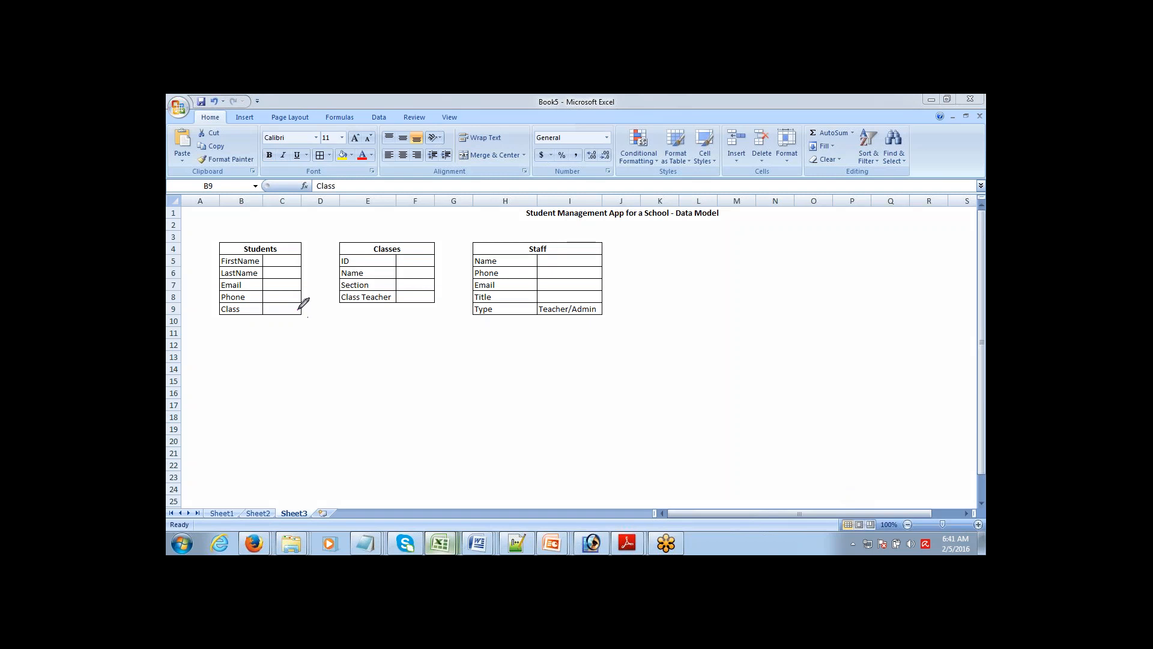
# Step: Draw pen strokes from Students' Class to Classes and from Class Teacher to Staff, then switch to Pwd - Notepad
pyautogui.moveTo(299, 310)
pyautogui.mouseDown()
pyautogui.moveTo(329, 253)
pyautogui.moveTo(348, 250)
pyautogui.mouseUp()
pyautogui.moveTo(427, 299)
pyautogui.mouseDown()
pyautogui.moveTo(468, 243)
pyautogui.moveTo(481, 245)
pyautogui.mouseUp()
pyautogui.moveTo(366, 547)
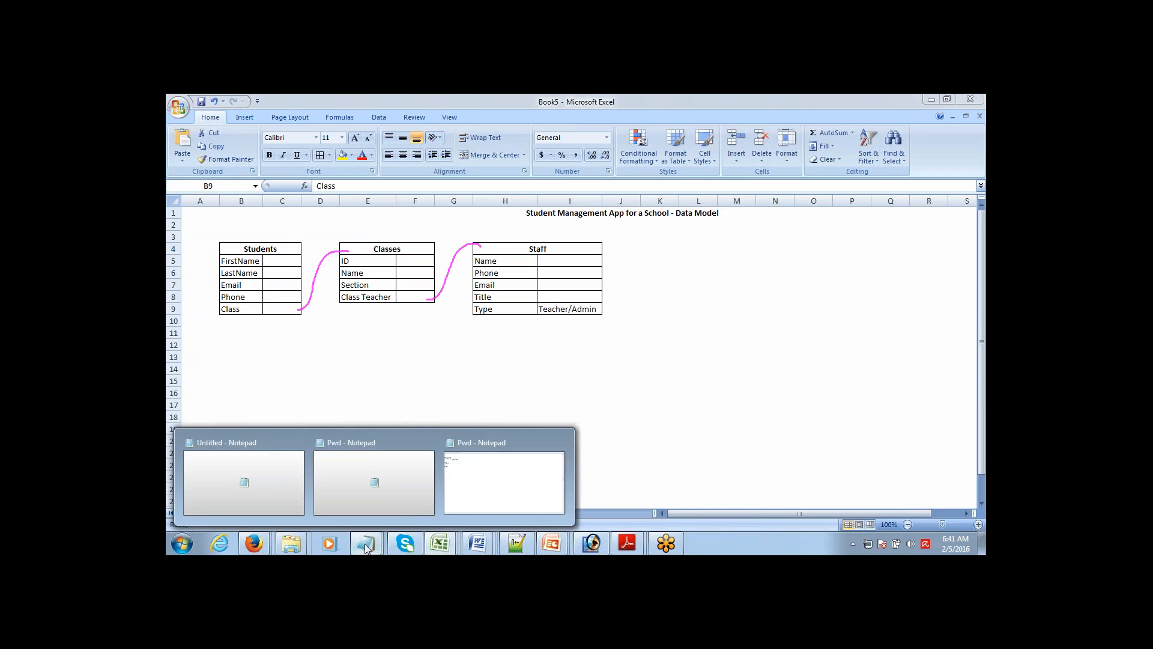
pyautogui.click(497, 502)
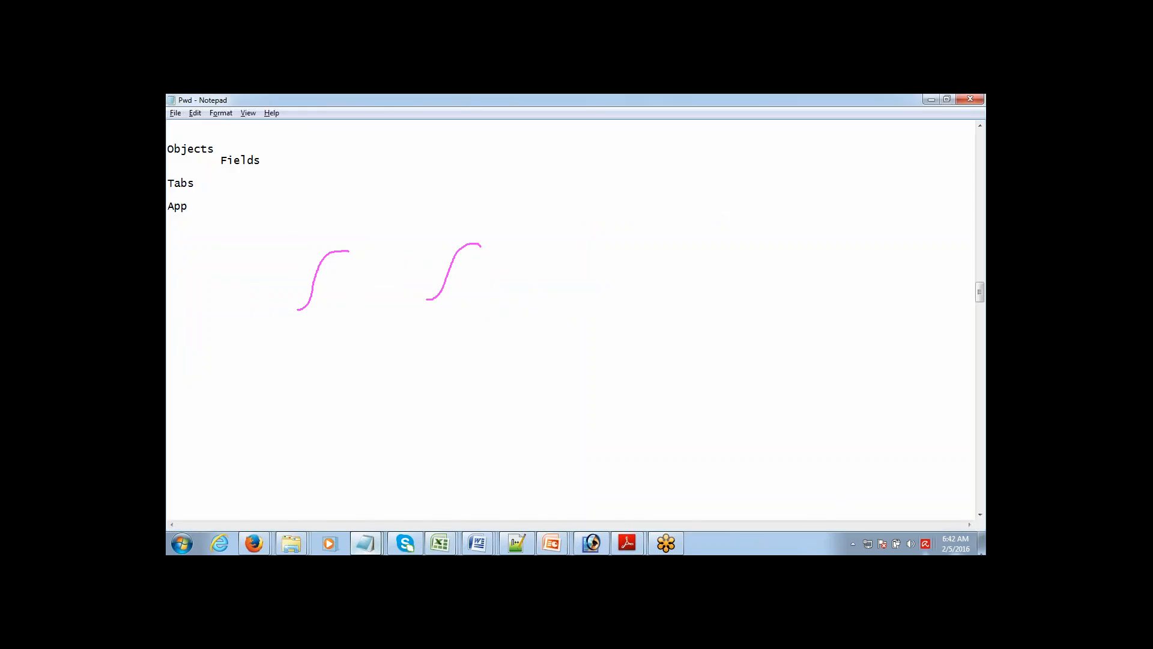
# Step: Erase the pen marks and add a 'Data Relationship:' heading below the existing notes
pyautogui.click(971, 486)
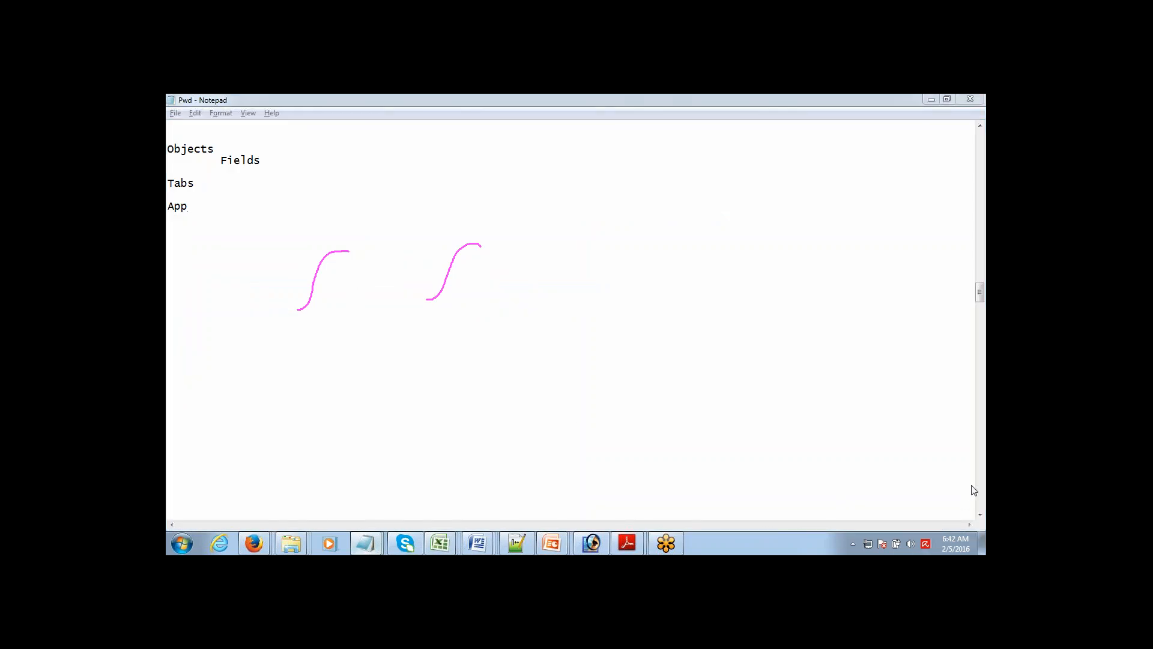
pyautogui.click(931, 484)
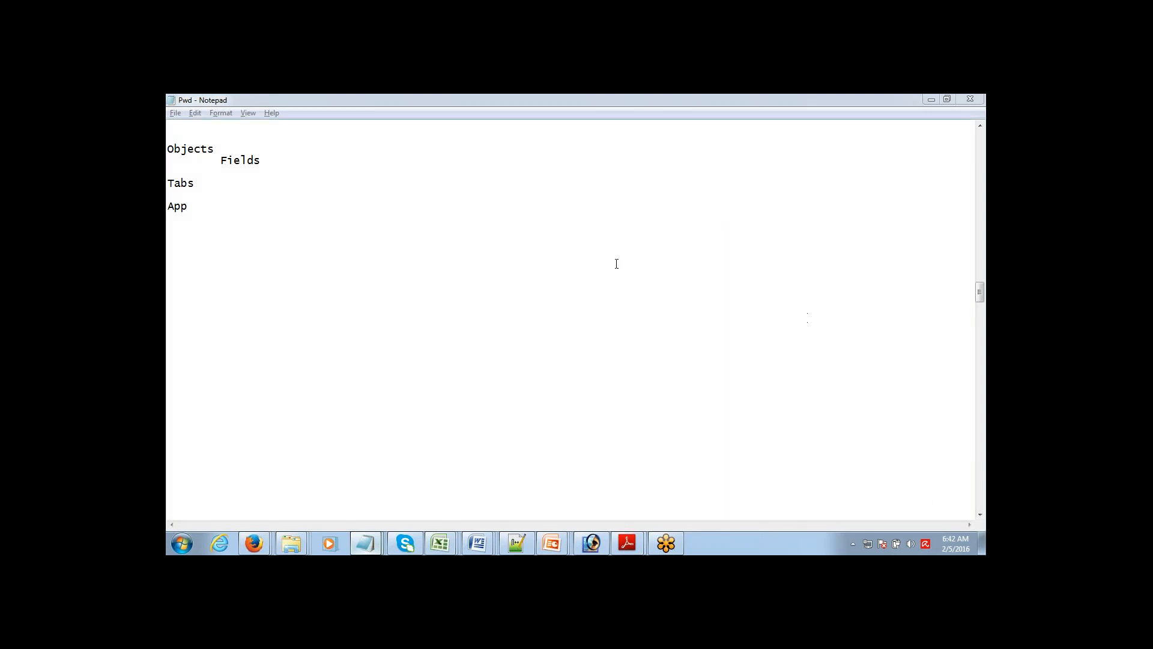
pyautogui.click(212, 204)
pyautogui.press('Return')
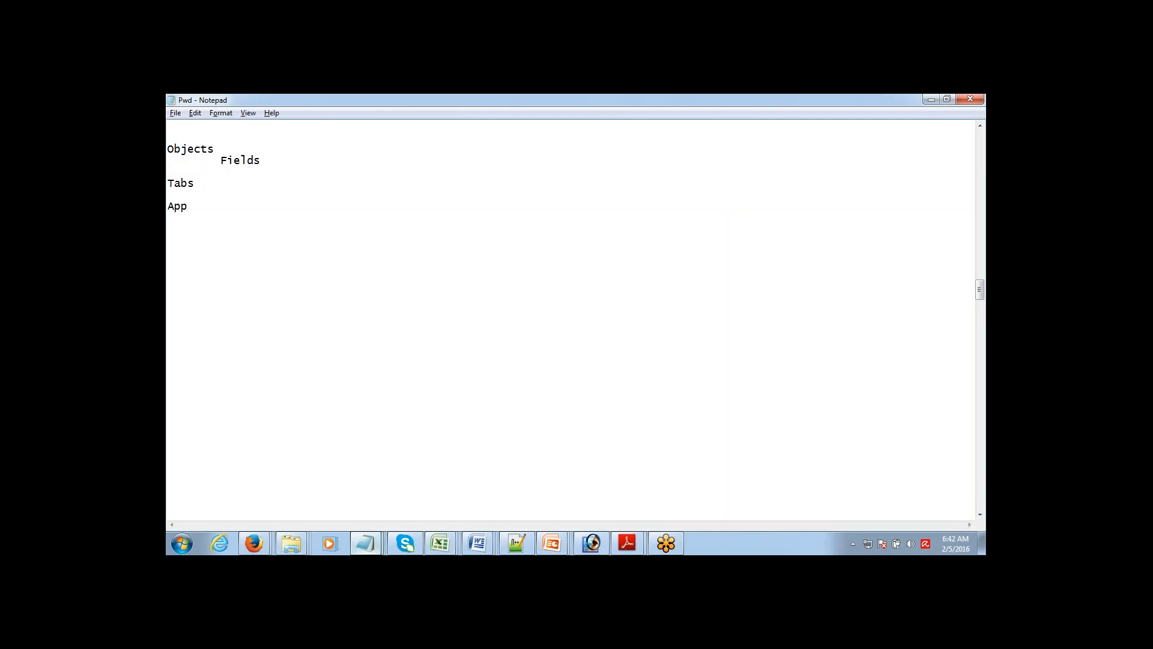
pyautogui.press('Return')
pyautogui.press('Return')
pyautogui.press('Return')
pyautogui.press('Return')
pyautogui.press('Return')
pyautogui.press('Return')
pyautogui.press('Return')
pyautogui.press('Return')
pyautogui.press('Return')
pyautogui.press('Return')
pyautogui.press('Return')
pyautogui.press('Return')
pyautogui.press('Return')
pyautogui.press('Return')
pyautogui.press('Return')
pyautogui.press('Return')
pyautogui.press('Return')
pyautogui.press('Return')
pyautogui.press('Return')
pyautogui.press('Return')
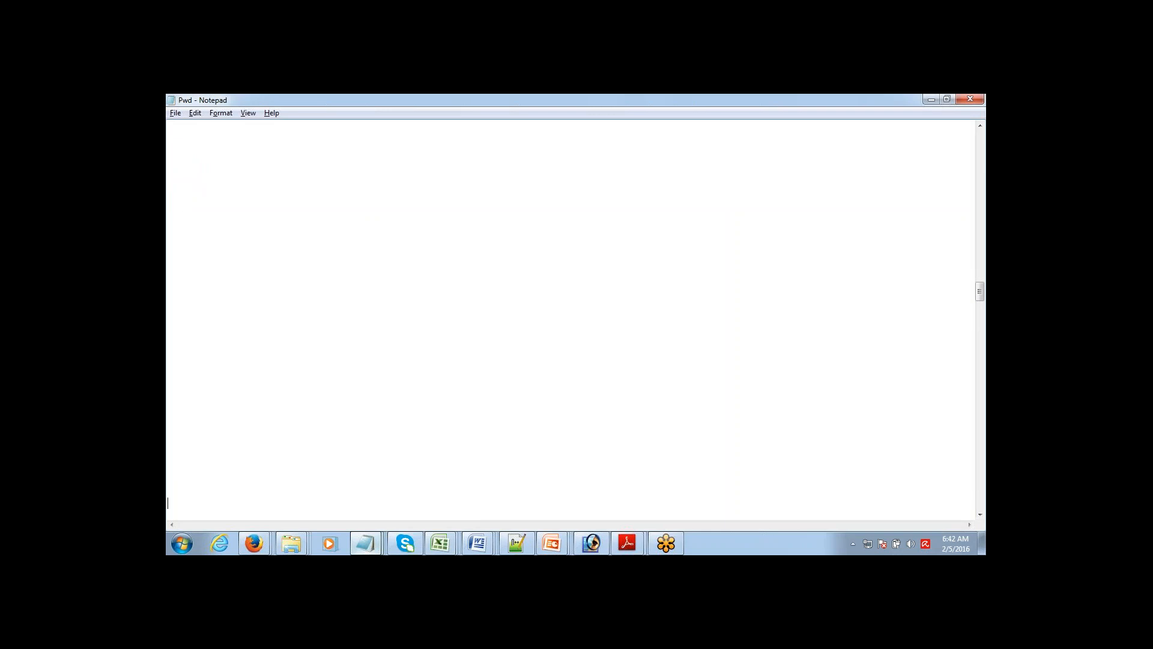
pyautogui.click(180, 134)
pyautogui.write('Data Relationship:')
pyautogui.press('Return')
pyautogui.press('Return')
pyautogui.press('Return')
# Step: Enter 'Parent - Child' on the line beneath the heading
pyautogui.write('Parent')
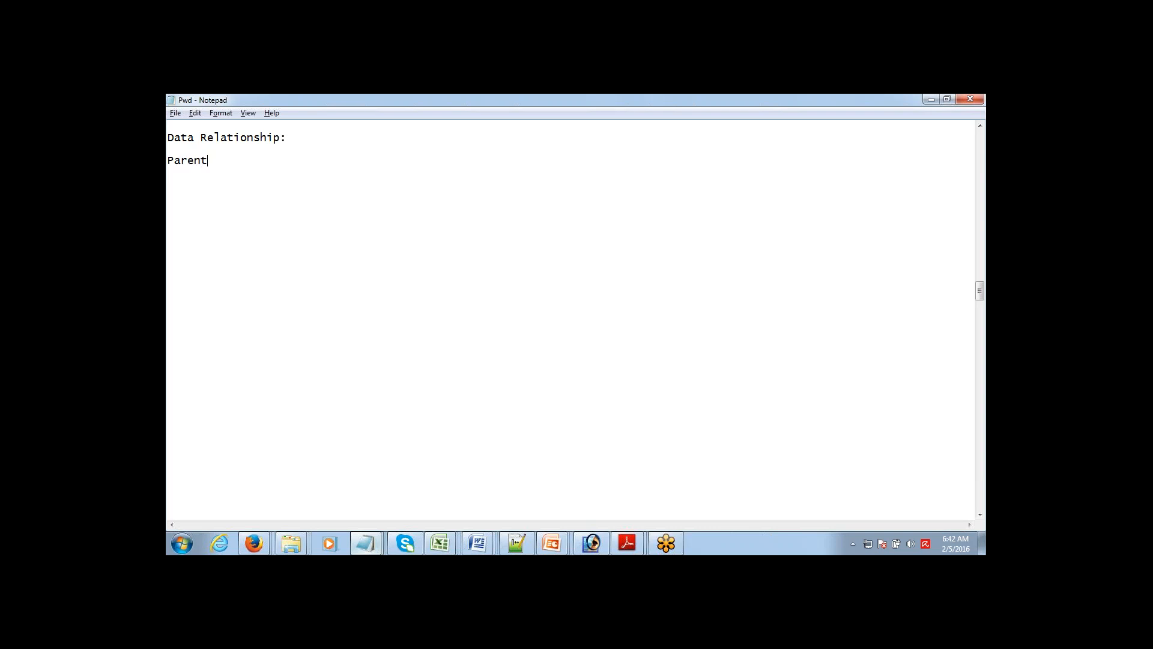
pyautogui.write(' - Child')
pyautogui.press('Down')
pyautogui.hotkey('shift', 'End')
pyautogui.press('Return')
pyautogui.hotkey('ctrl', 'z')
pyautogui.press('Right')
pyautogui.press('Return')
pyautogui.press('Return')
# Step: Add 'Student - Class' on the next line, fixing its capitalisation, and select the line
pyautogui.write('Student - CLass')
pyautogui.hotkey('shift', 'Left')
pyautogui.write('l')
pyautogui.press('Up')
pyautogui.press('Down')
pyautogui.press('Left')
pyautogui.hotkey('shift', 'End')
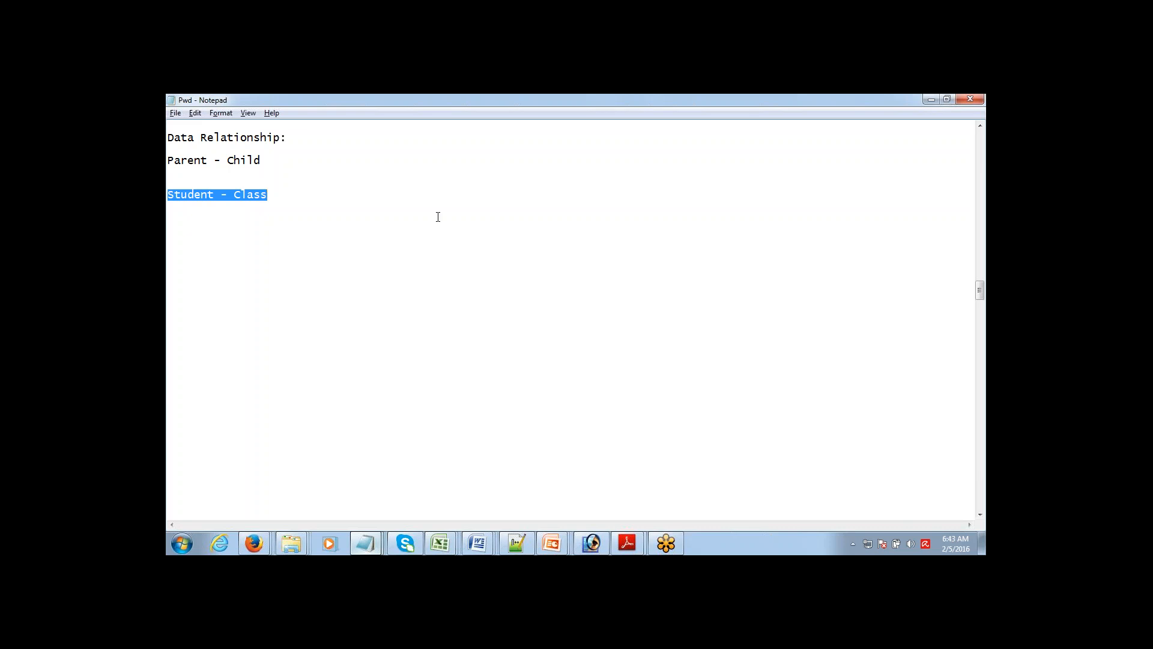
pyautogui.click(971, 498)
pyautogui.doubleClick(245, 196)
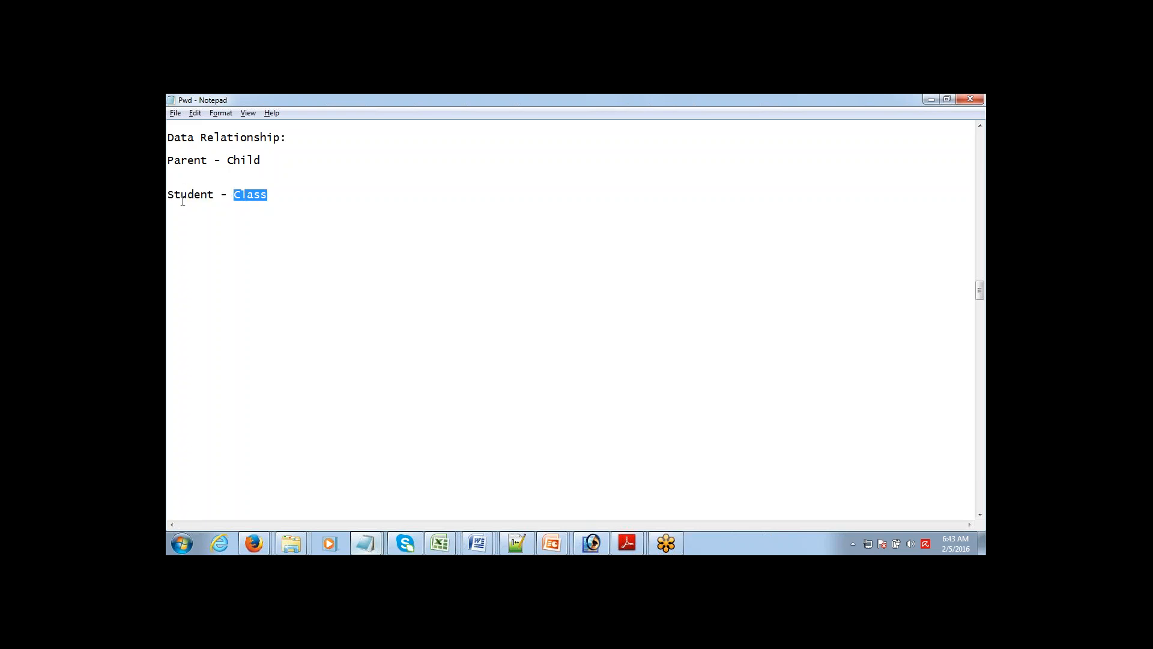
pyautogui.doubleClick(183, 196)
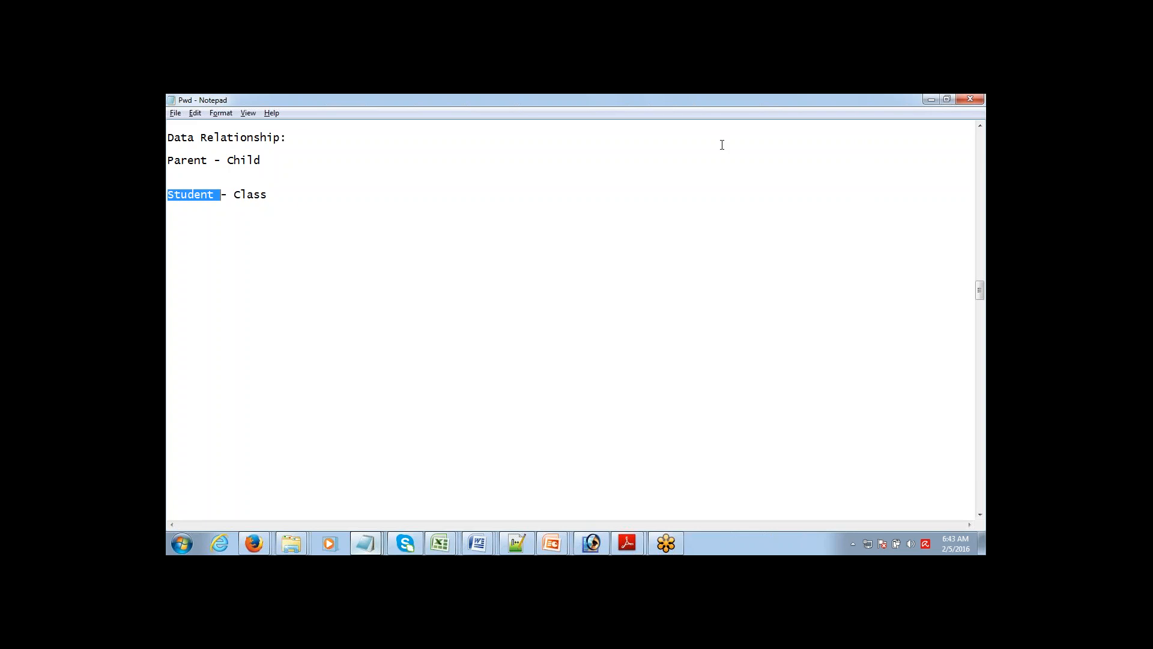
pyautogui.click(276, 194)
# Step: Add a 'Class - Teacher' line below Student - Class, replacing the typed '&' with a dash
pyautogui.press('Return')
pyautogui.write('Class & ')
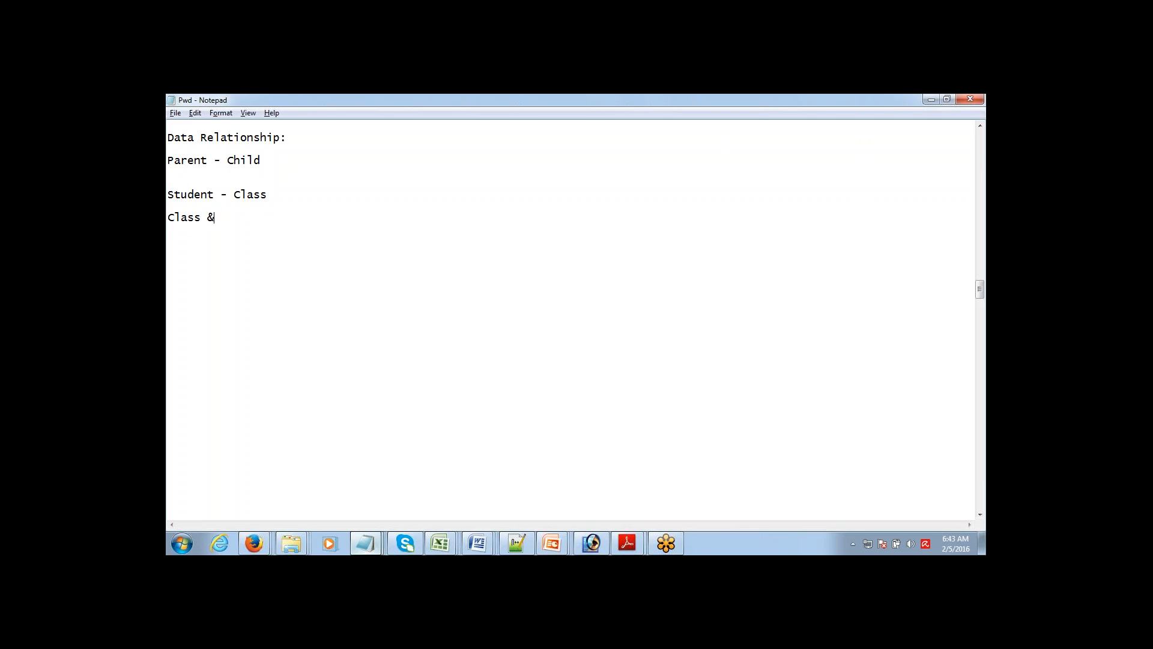
pyautogui.write('Teacher')
pyautogui.hotkey('shift', 'Left')
pyautogui.write('-')
pyautogui.moveTo(168, 196); pyautogui.dragTo(264, 227)
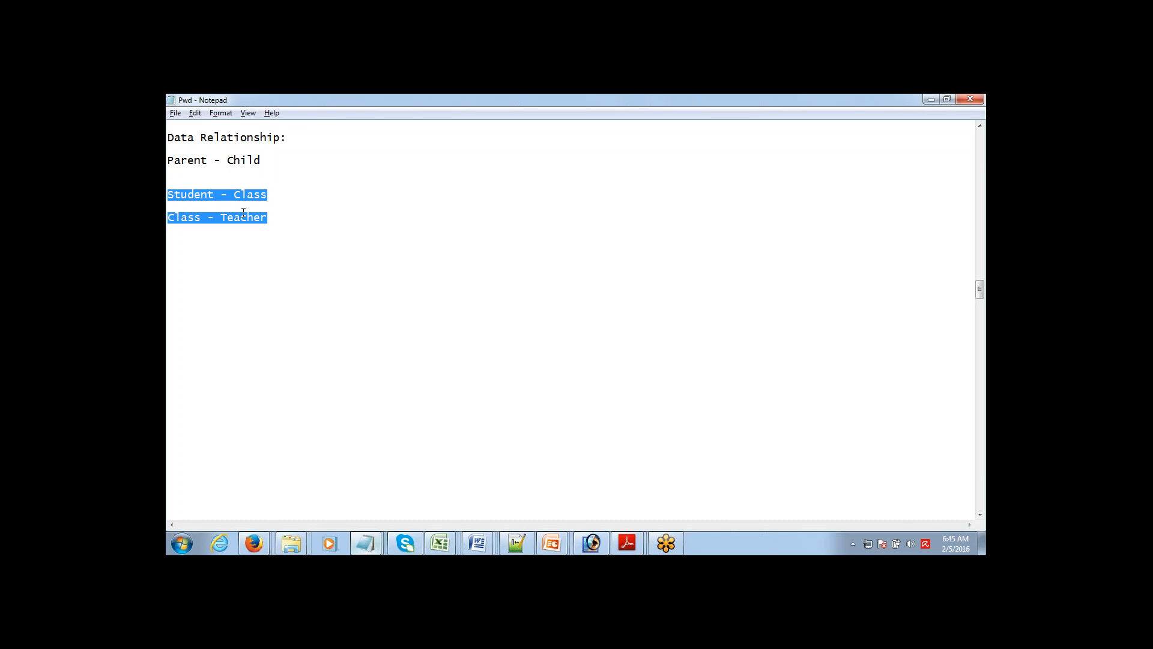
pyautogui.click(171, 197)
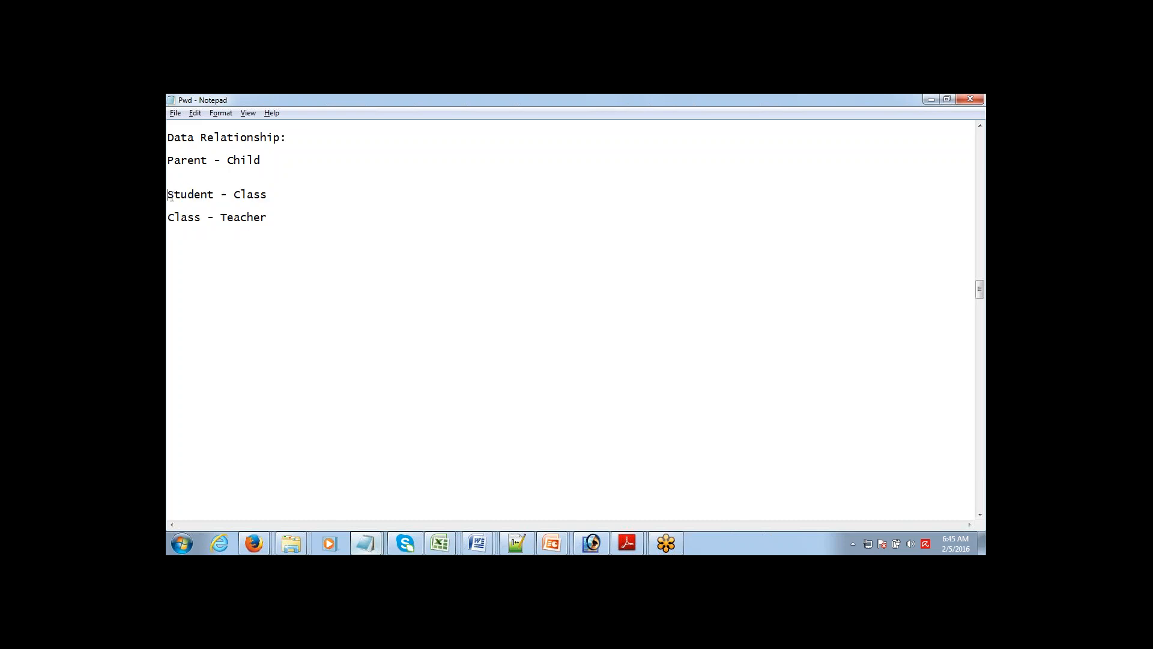
pyautogui.moveTo(171, 197)
pyautogui.mouseDown()
pyautogui.moveTo(271, 193)
pyautogui.moveTo(167, 194)
pyautogui.mouseUp()
pyautogui.click(271, 192)
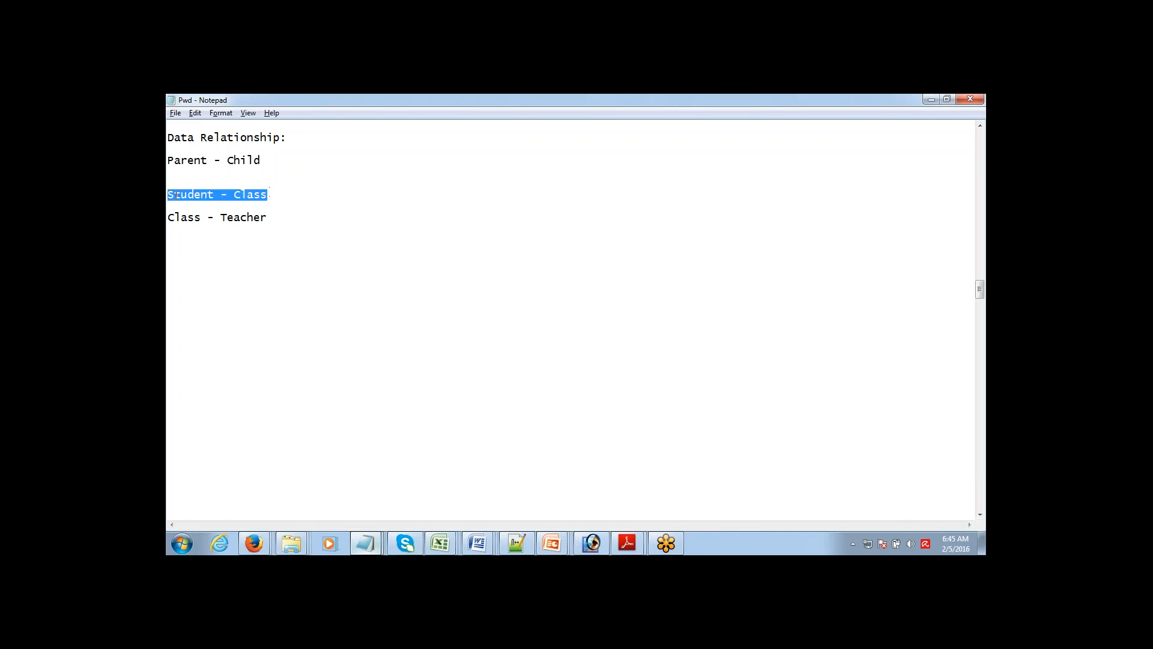
pyautogui.click(176, 195)
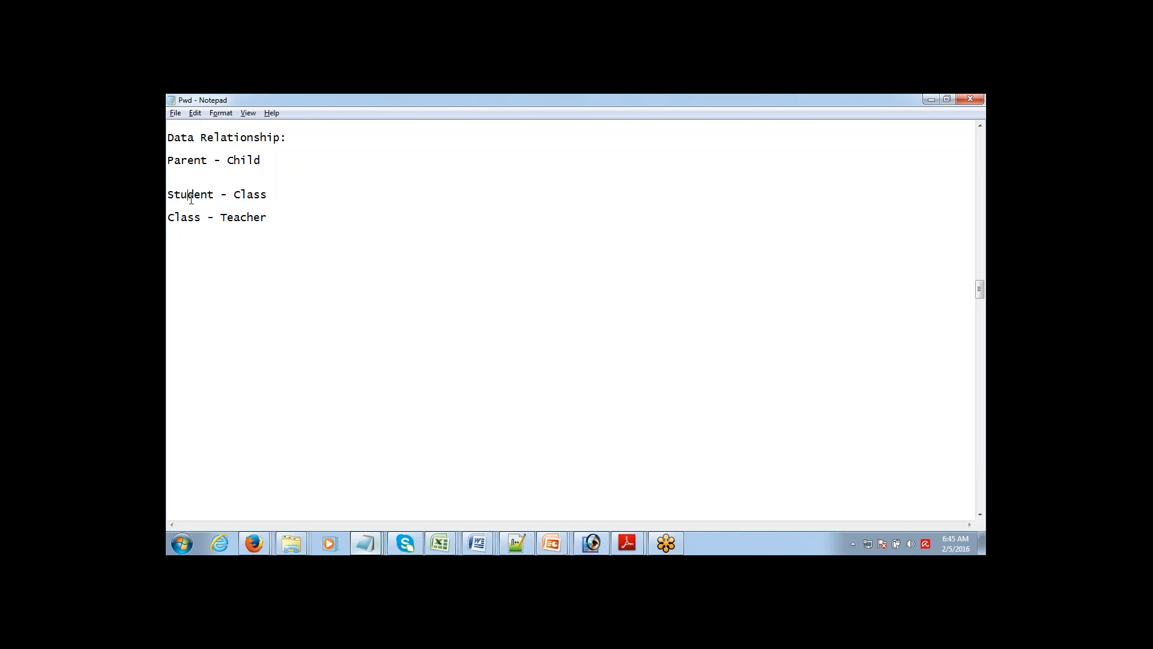
pyautogui.moveTo(215, 194); pyautogui.dragTo(170, 196)
# Step: Add a dashed separator and the note 'Create a Relationship field on Child Object that connects to Parent'
pyautogui.click(296, 218)
pyautogui.press('Return')
pyautogui.press('Return')
pyautogui.press('Return')
pyautogui.write('-------------------------  ')
pyautogui.write('Create')
pyautogui.write(' a Relati')
pyautogui.write('onship')
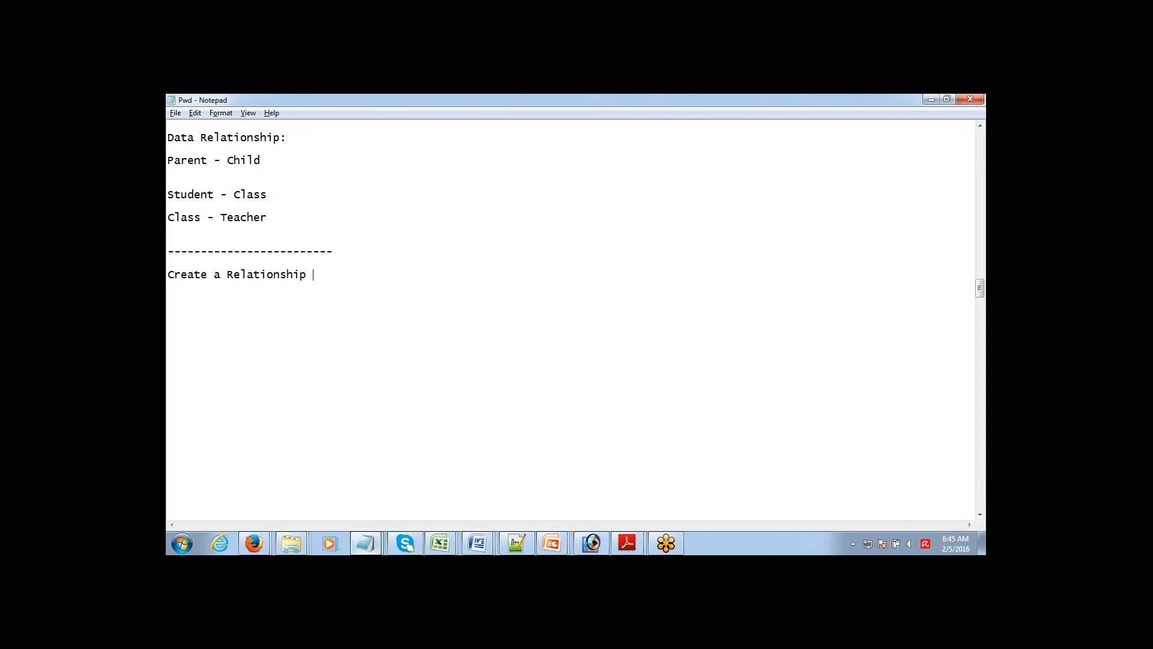
pyautogui.write(' field on Child Object ')
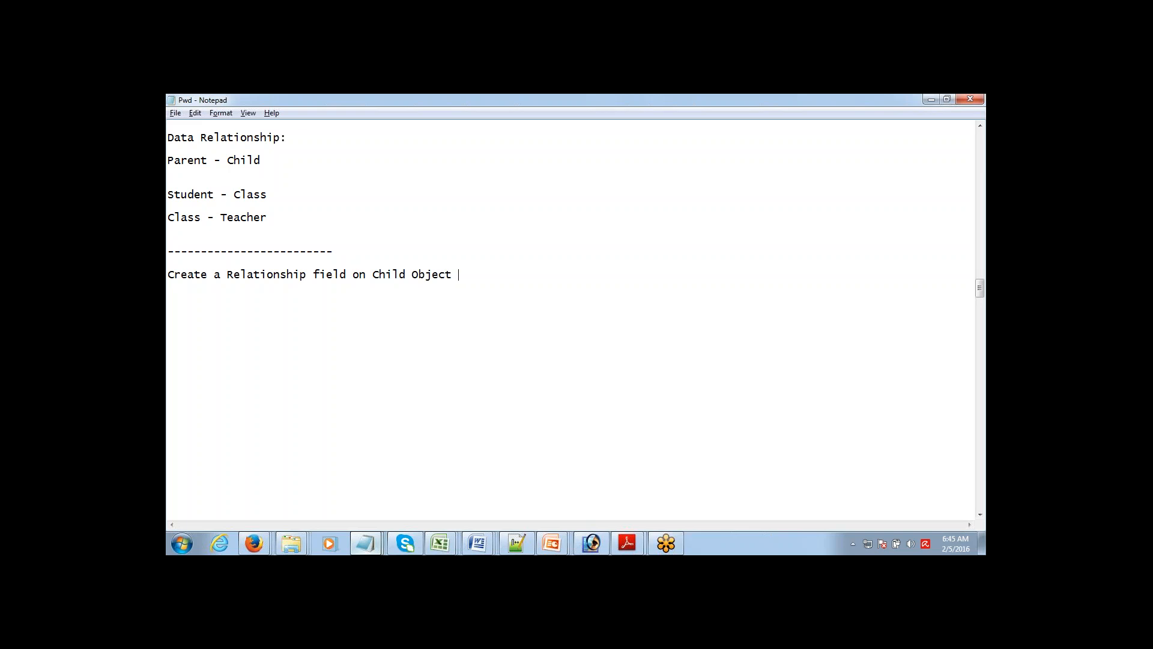
pyautogui.write('that connects to Parent')
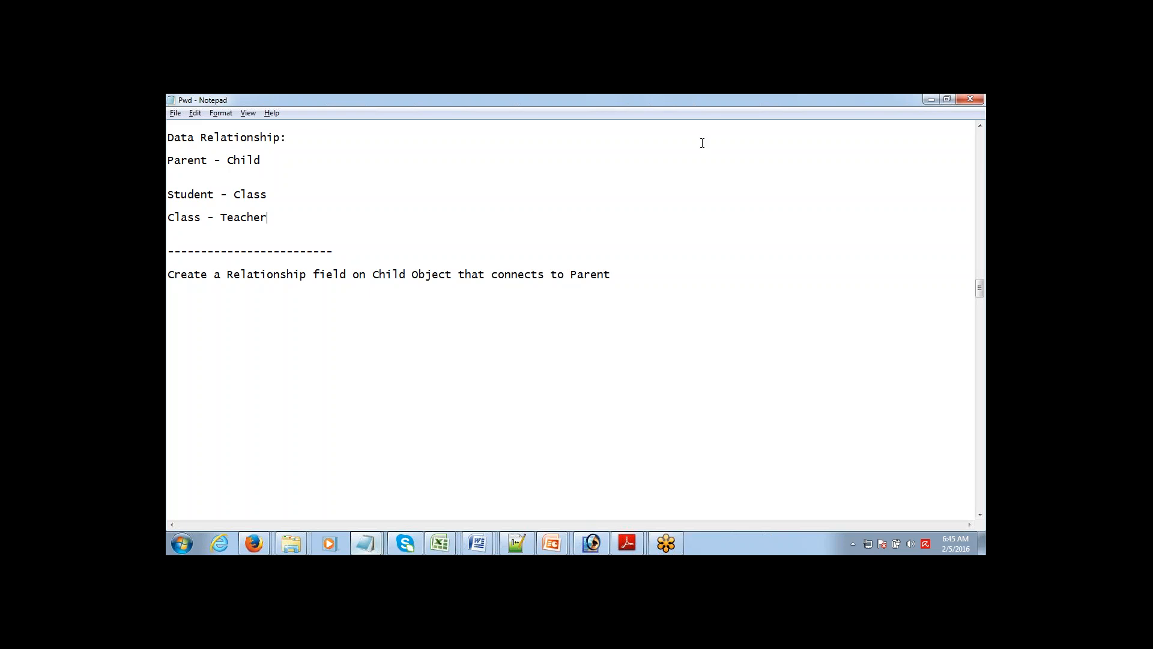
pyautogui.click(969, 124)
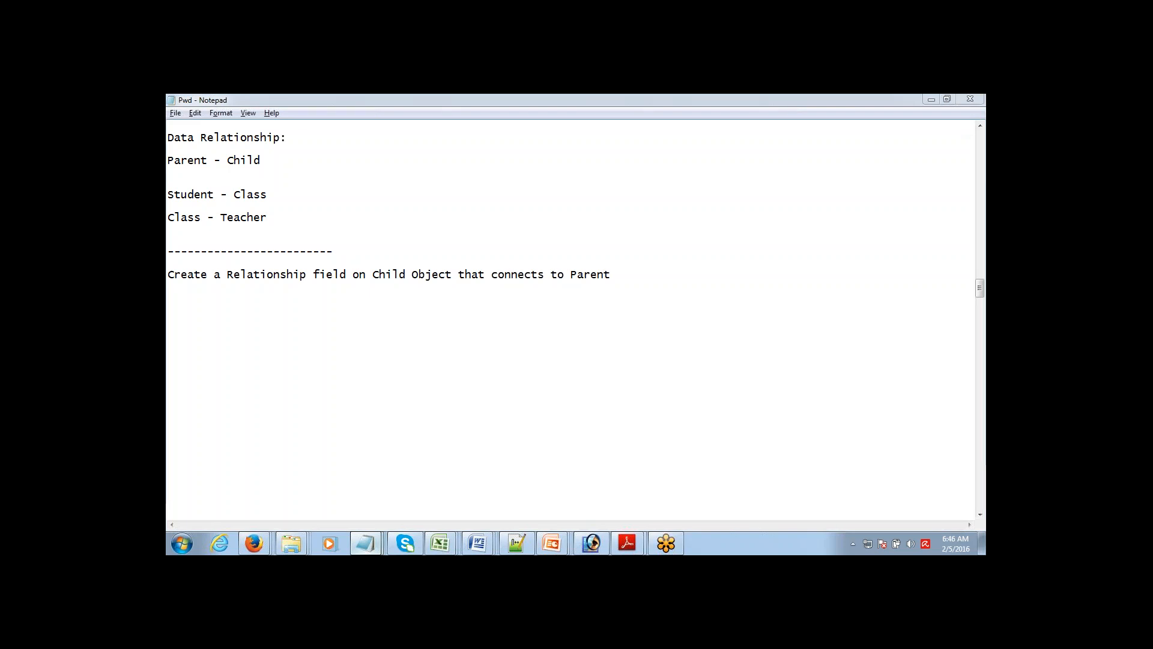
pyautogui.click(268, 217)
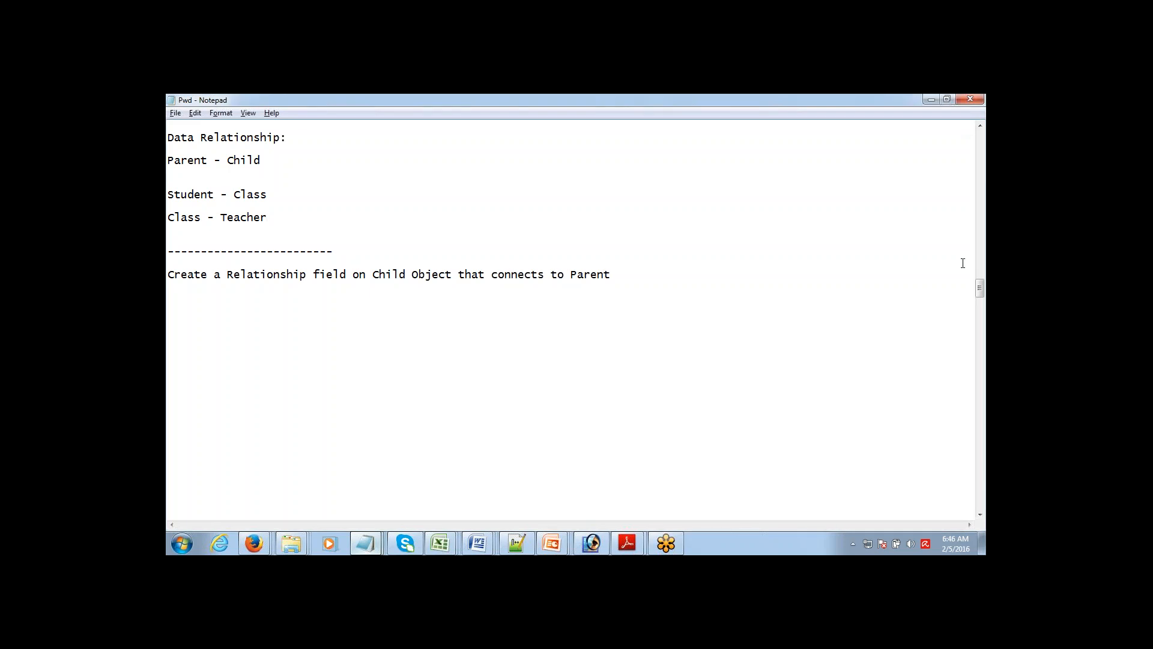
pyautogui.click(957, 402)
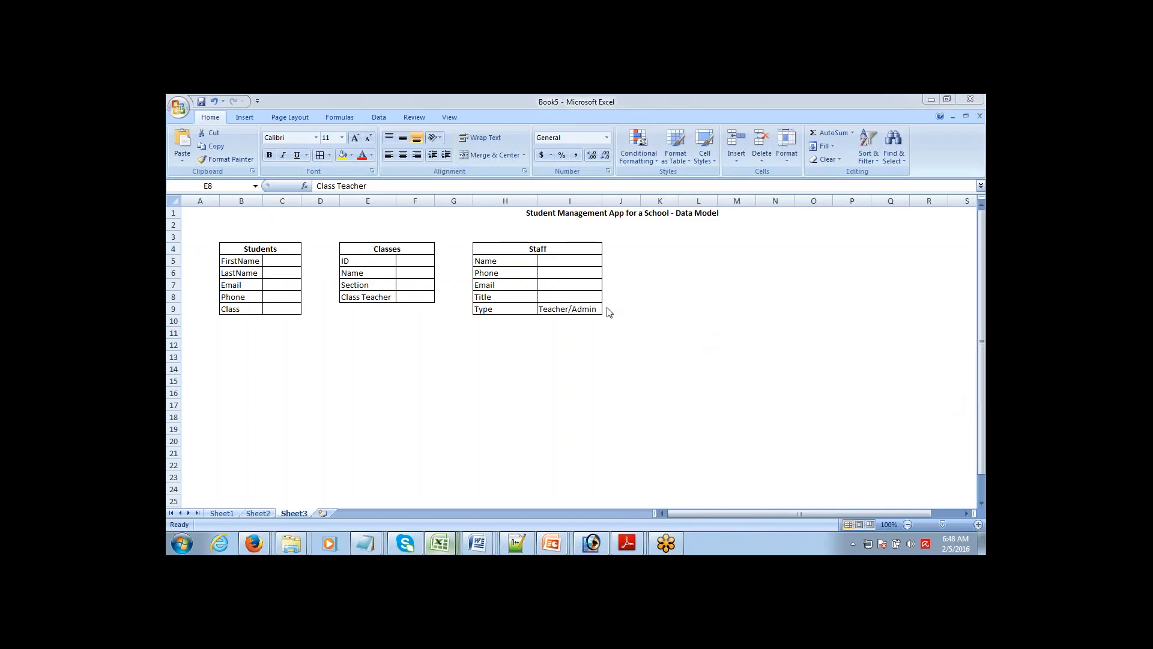
# Step: Point out Staff's Email and Classes' Section fields, then bring up the Salesforce 'Custom Object: CLass' page
pyautogui.click(499, 290)
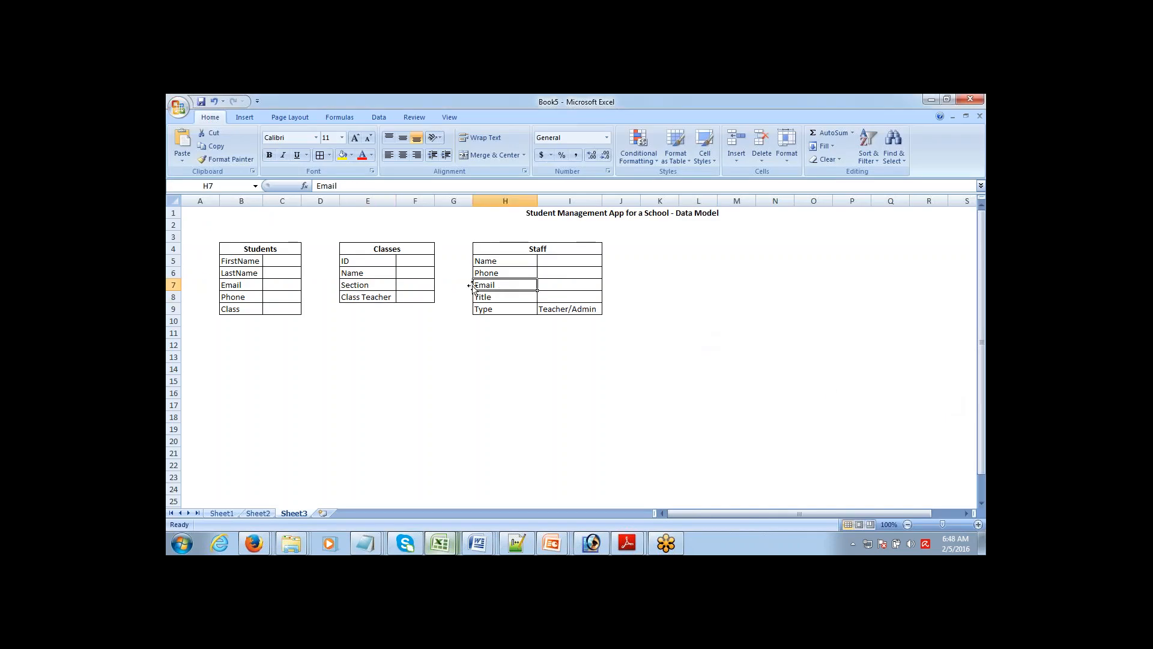
pyautogui.click(413, 286)
pyautogui.click(363, 286)
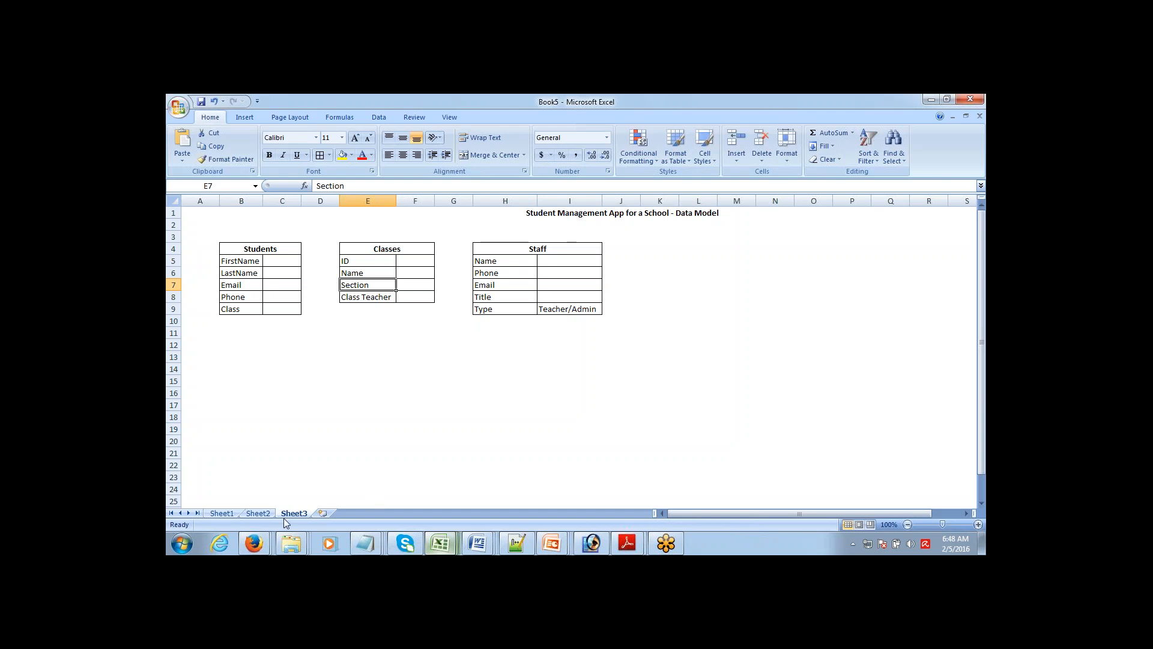
pyautogui.moveTo(253, 543)
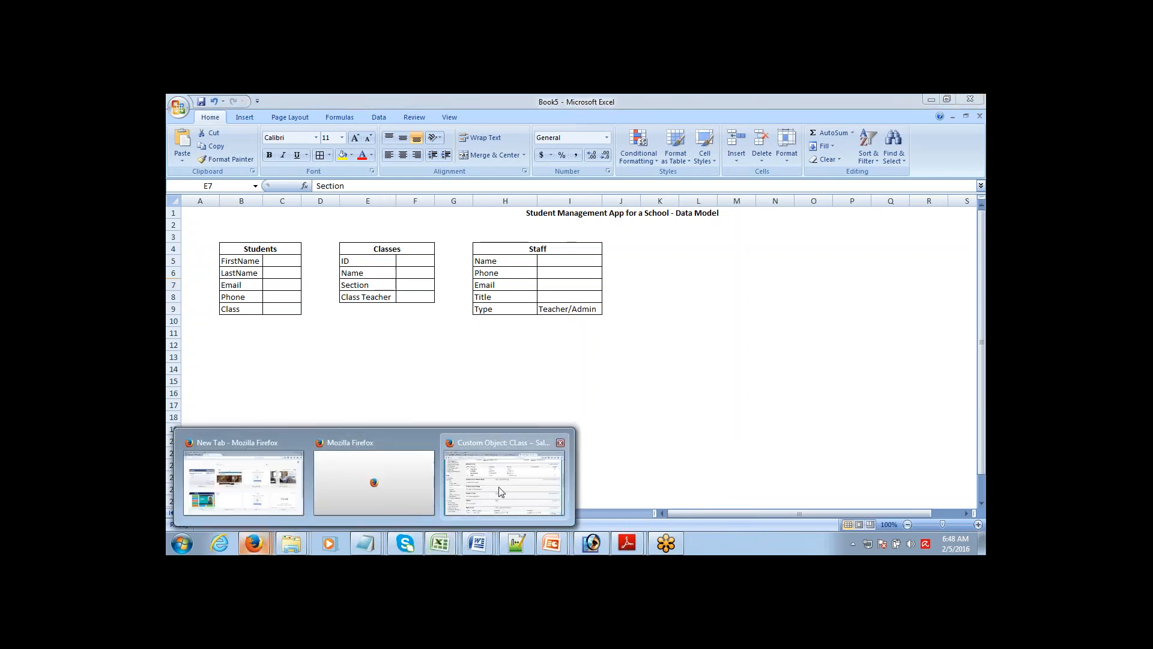
pyautogui.click(500, 491)
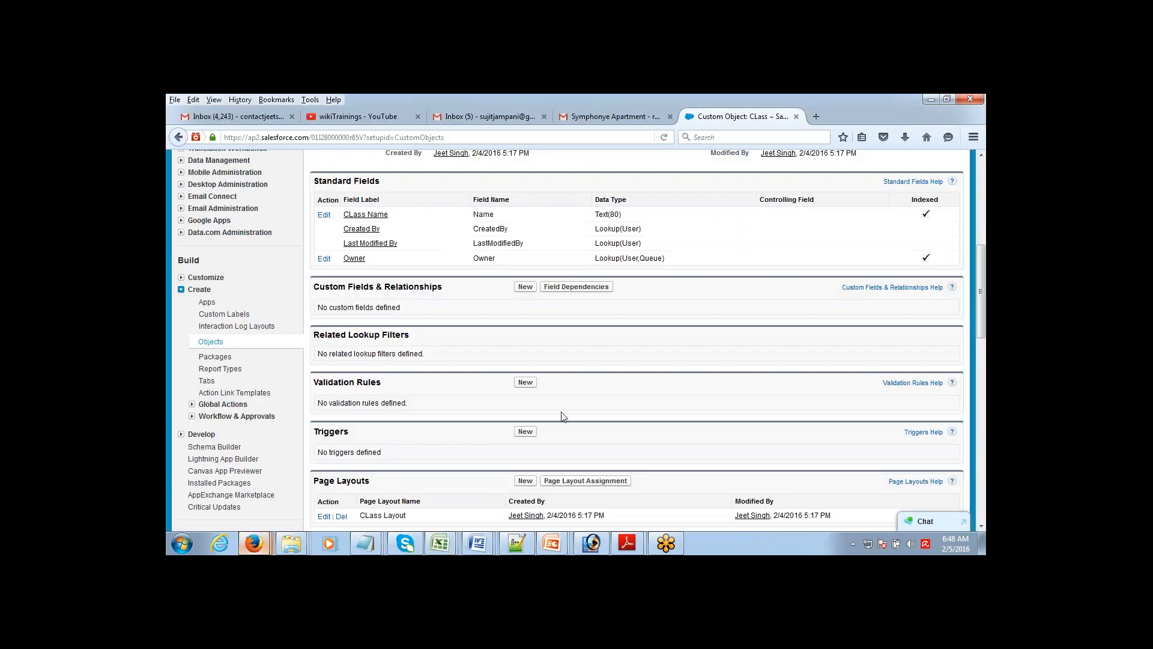
# Step: Begin a new custom field on CLass with Text as its data type and reach the details form
pyautogui.click(524, 287)
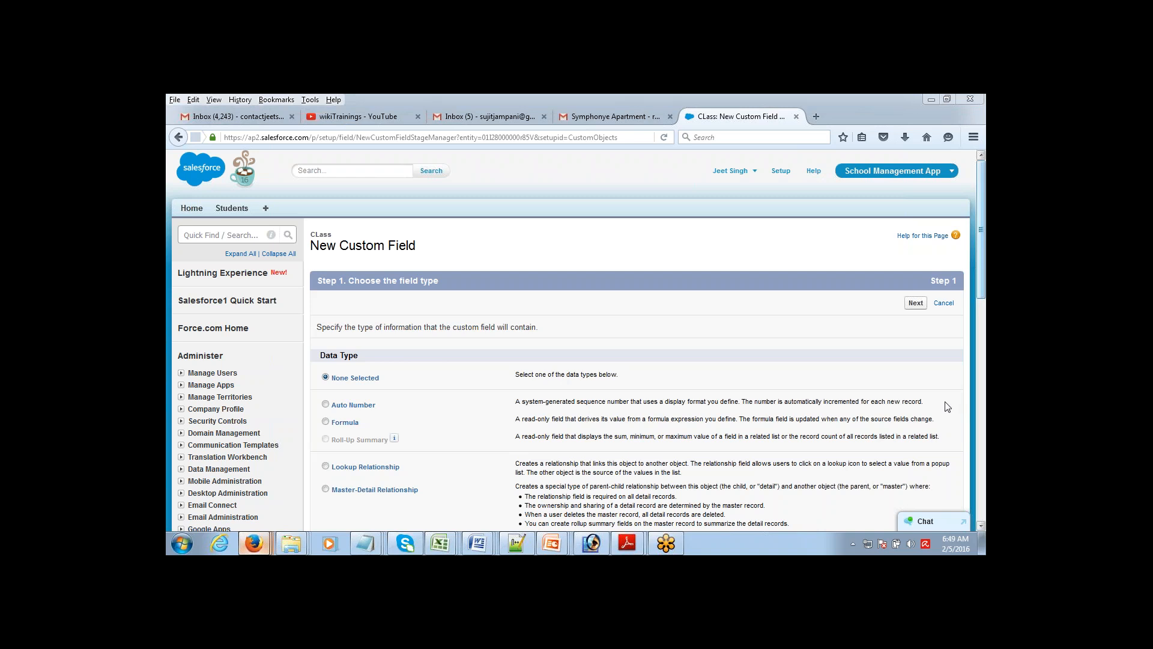
pyautogui.scroll(-5, 947, 406)
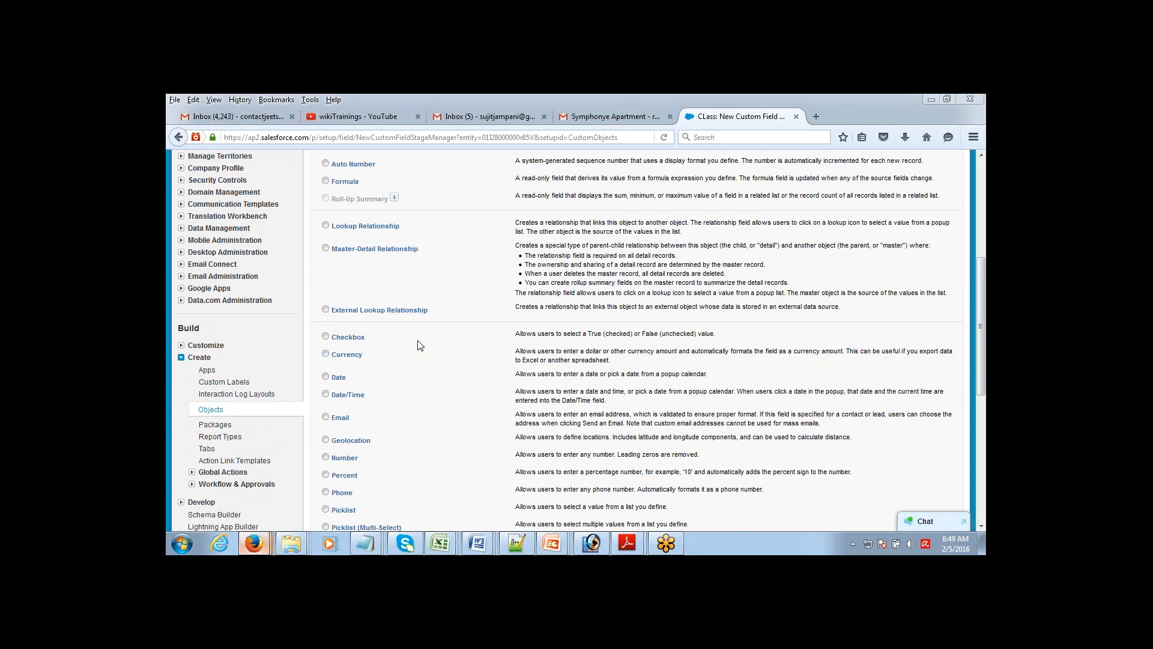
pyautogui.scroll(-4, 970, 354)
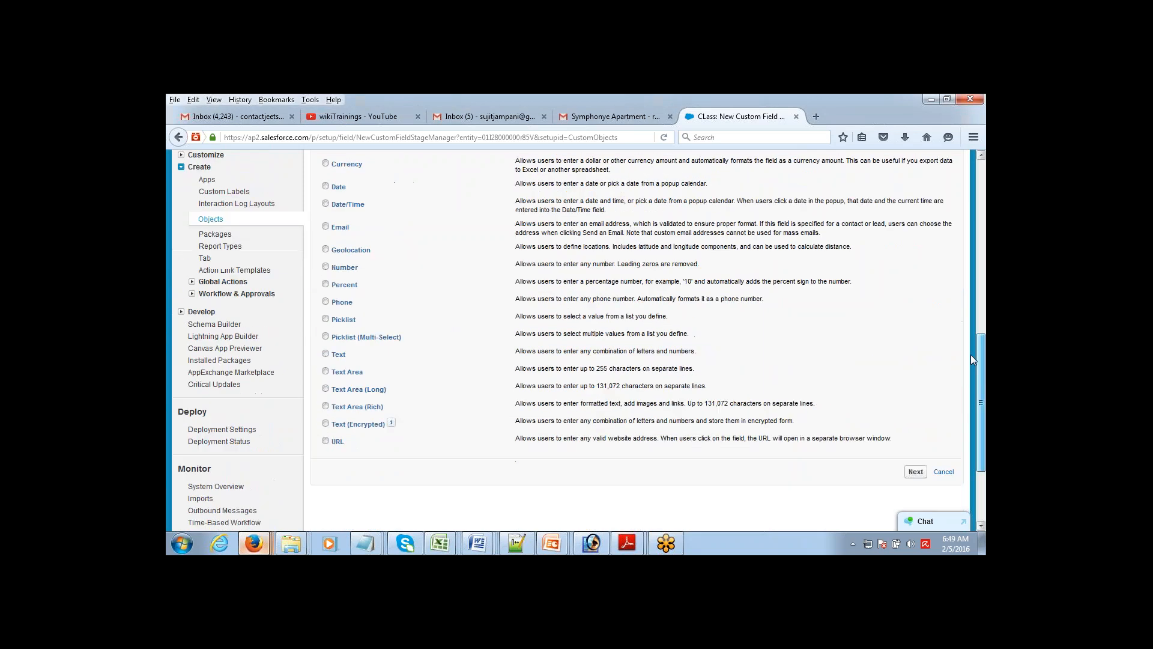
pyautogui.moveTo(970, 353); pyautogui.dragTo(967, 352)
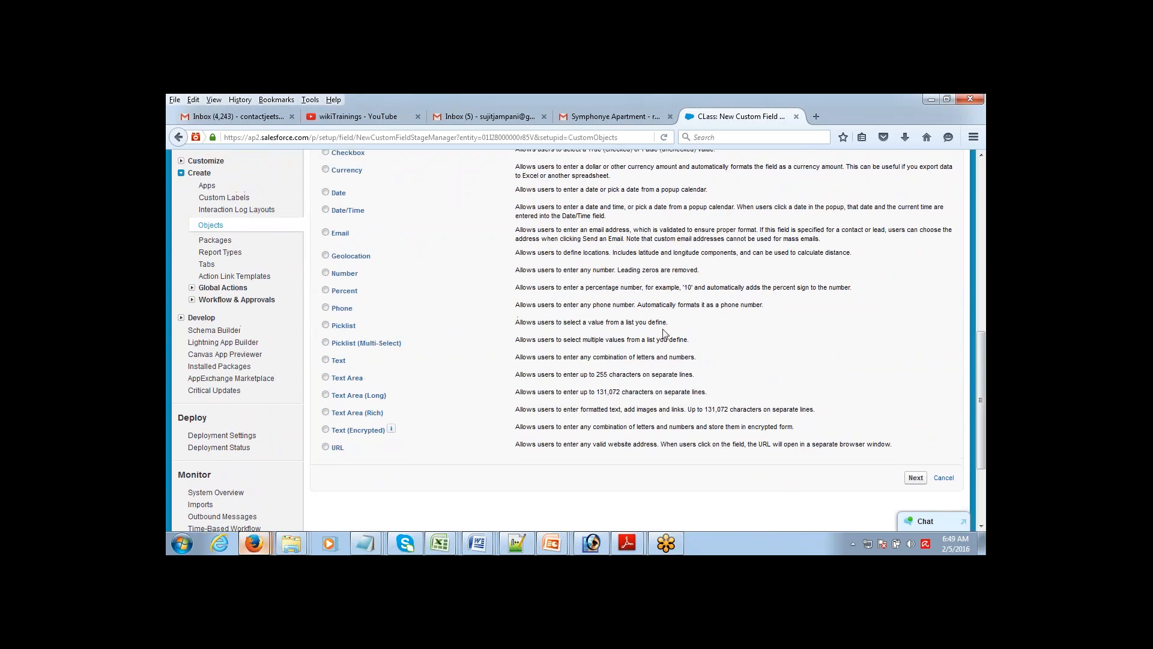
pyautogui.click(326, 360)
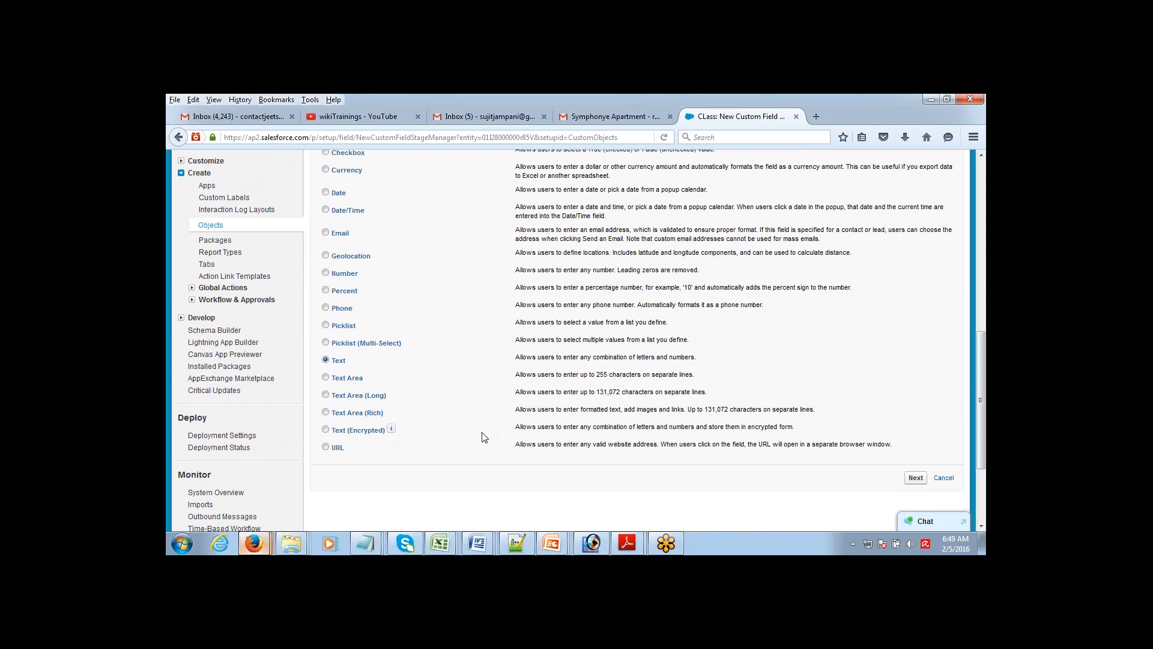
pyautogui.click(916, 478)
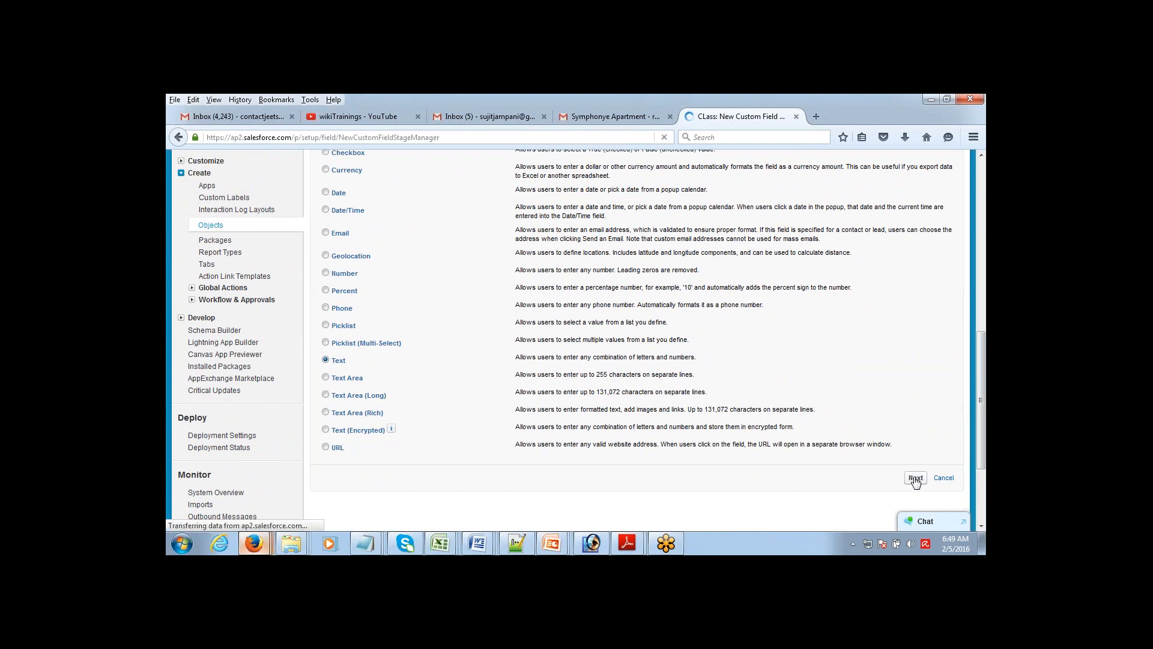
pyautogui.click(471, 327)
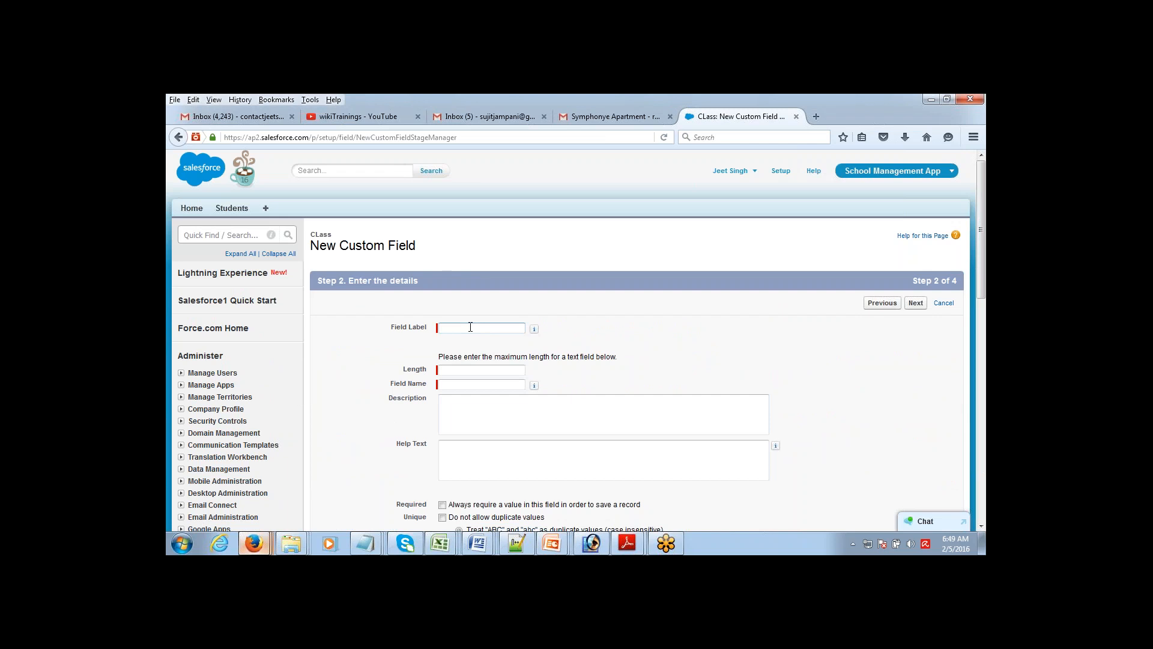
# Step: Enter field label 'Section' with length 2
pyautogui.write('Section')
pyautogui.press('Tab')
pyautogui.click(490, 328)
pyautogui.press('Tab')
pyautogui.write('2')
# Step: Make the field visible to all profiles and save it onto the CLass Layout
pyautogui.click(915, 303)
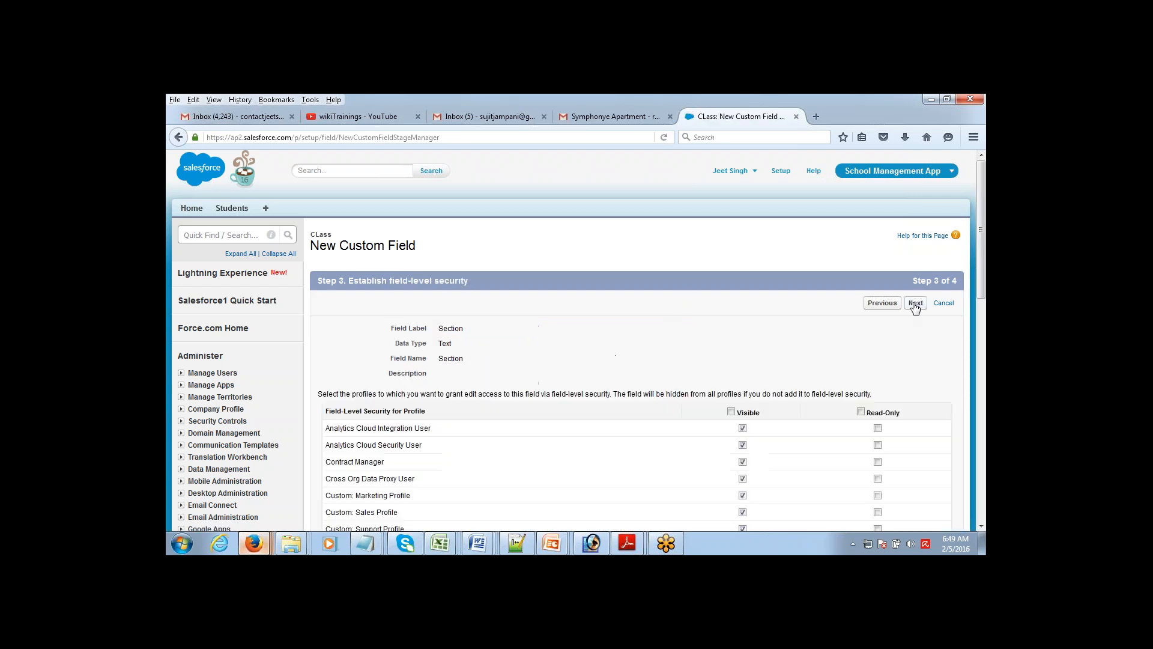
pyautogui.click(731, 411)
pyautogui.click(917, 303)
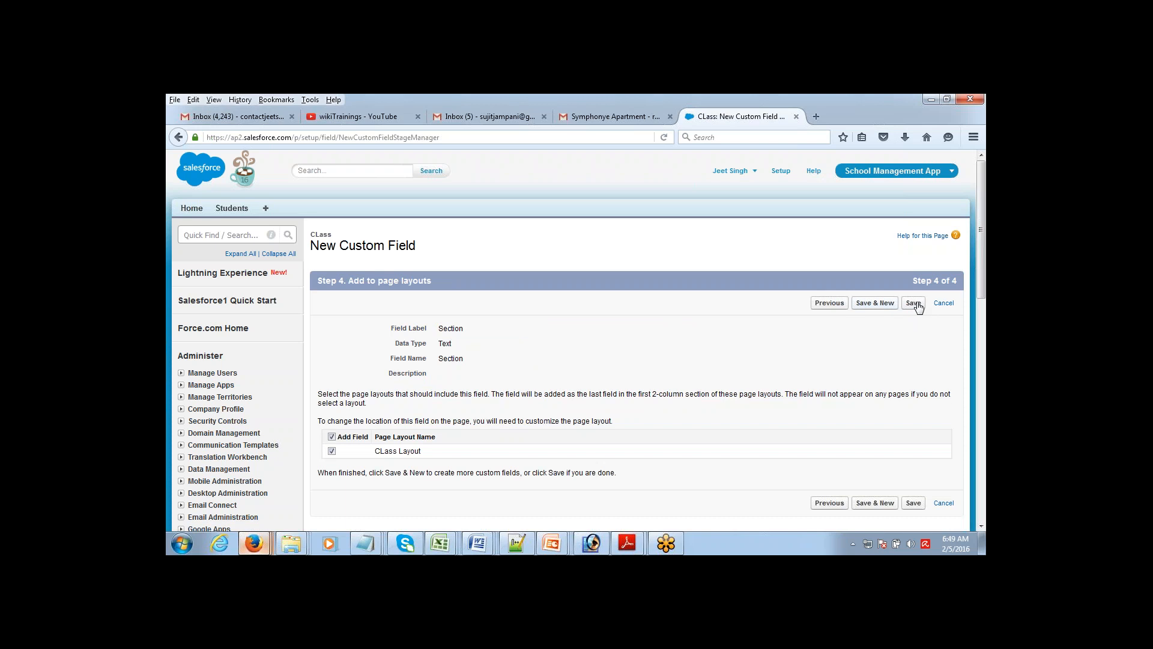
pyautogui.click(913, 303)
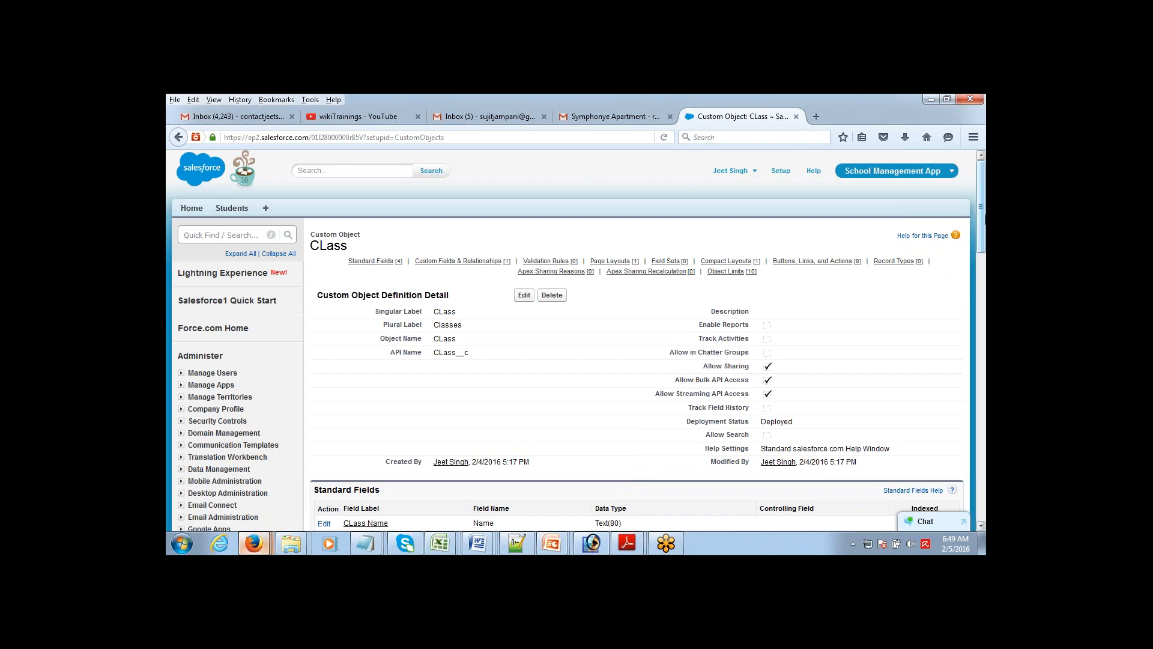
pyautogui.moveTo(983, 208)
pyautogui.mouseDown()
pyautogui.moveTo(981, 297)
pyautogui.moveTo(985, 188)
pyautogui.mouseUp()
pyautogui.moveTo(985, 188)
pyautogui.mouseDown()
pyautogui.moveTo(985, 198)
pyautogui.moveTo(984, 186)
pyautogui.mouseUp()
pyautogui.scroll(-4, 531, 317)
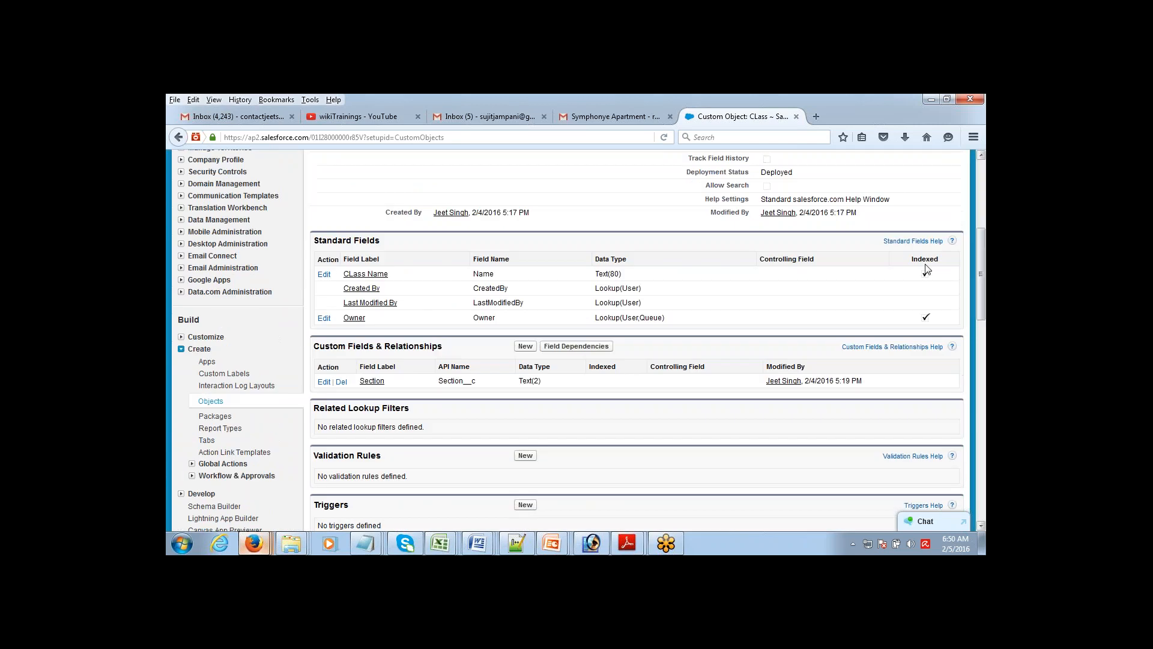
# Step: Start a new custom tab for the CLass object with the Car style, default-on for all profiles
pyautogui.click(207, 441)
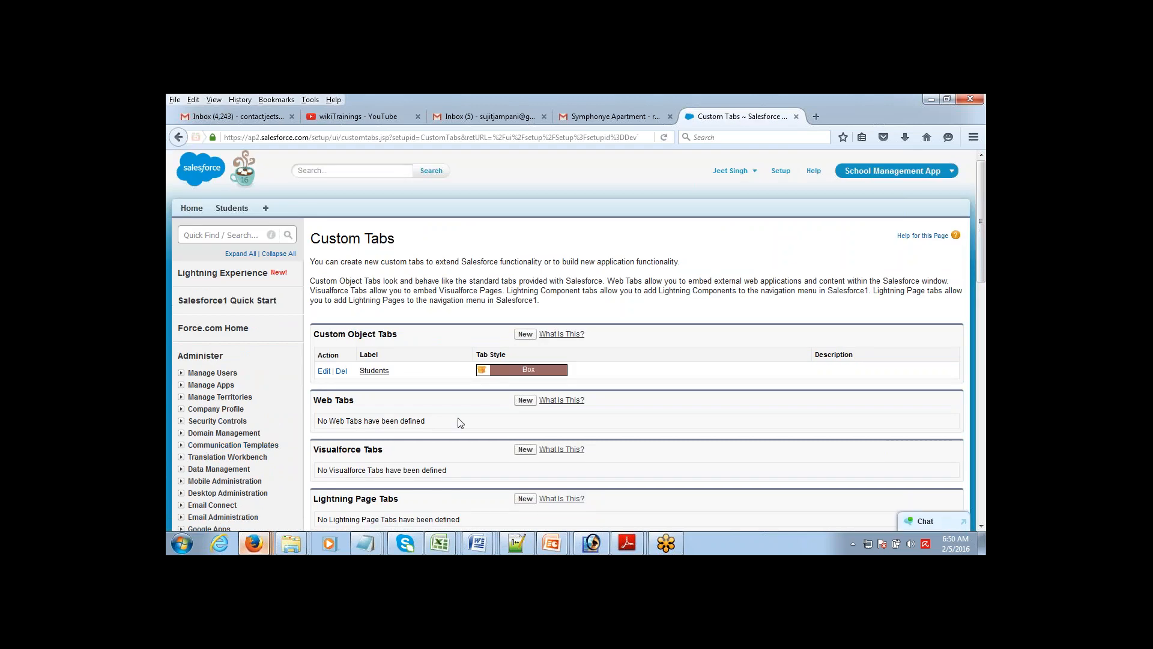
pyautogui.click(526, 334)
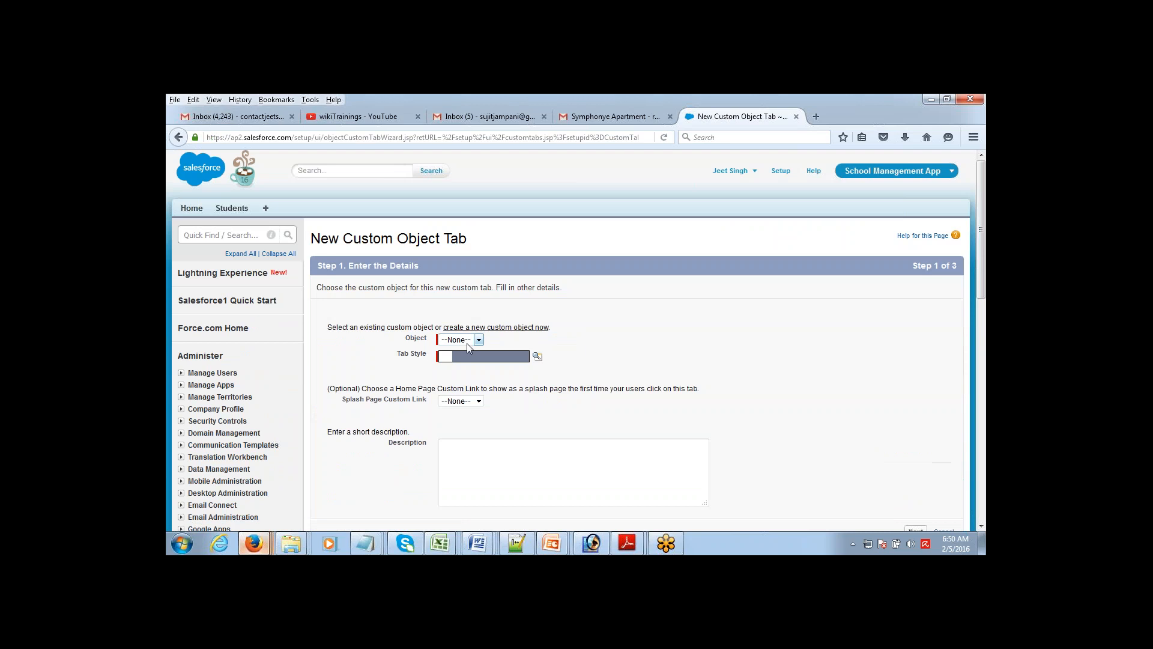
pyautogui.click(466, 361)
pyautogui.click(538, 357)
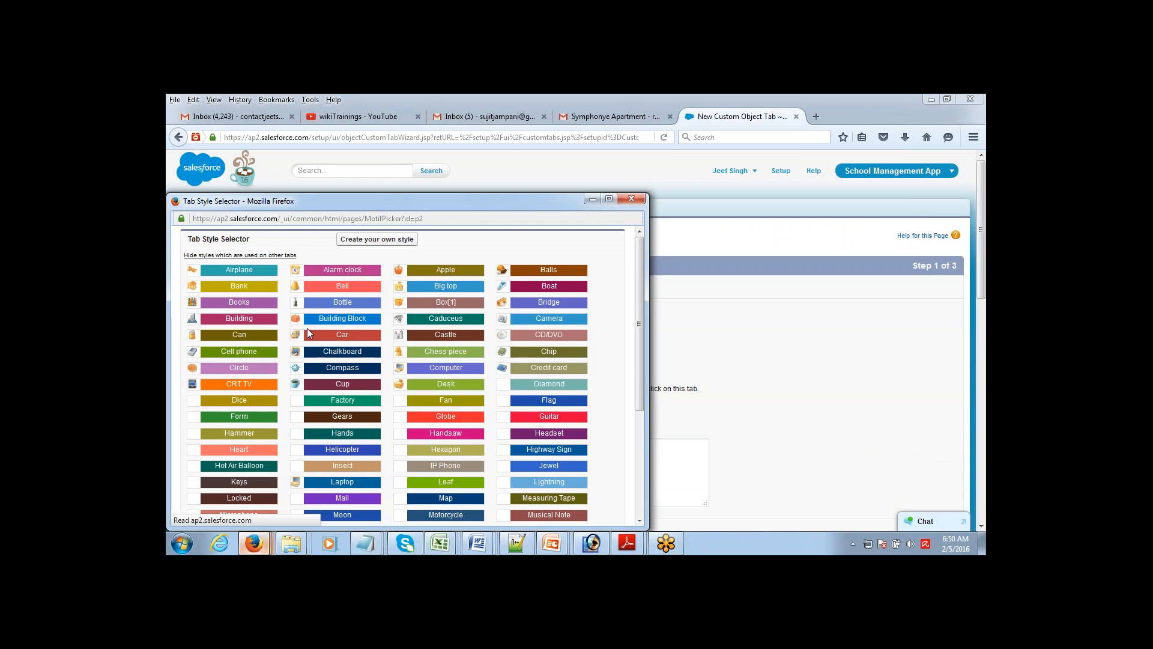
pyautogui.click(308, 330)
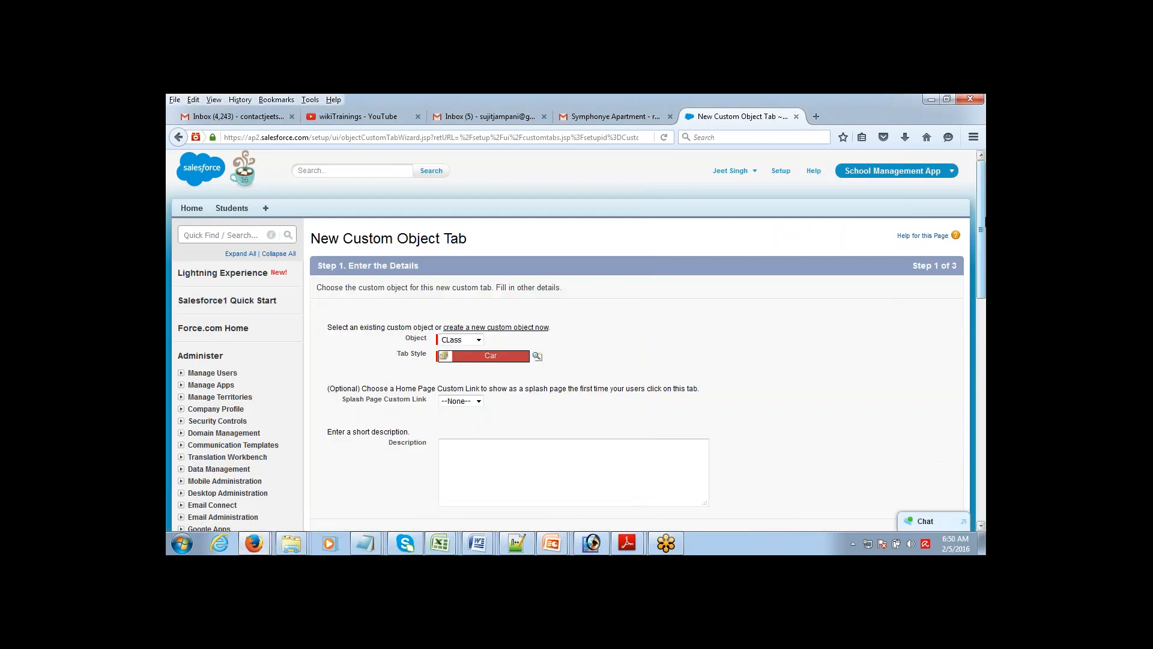
pyautogui.scroll(-3, 925, 393)
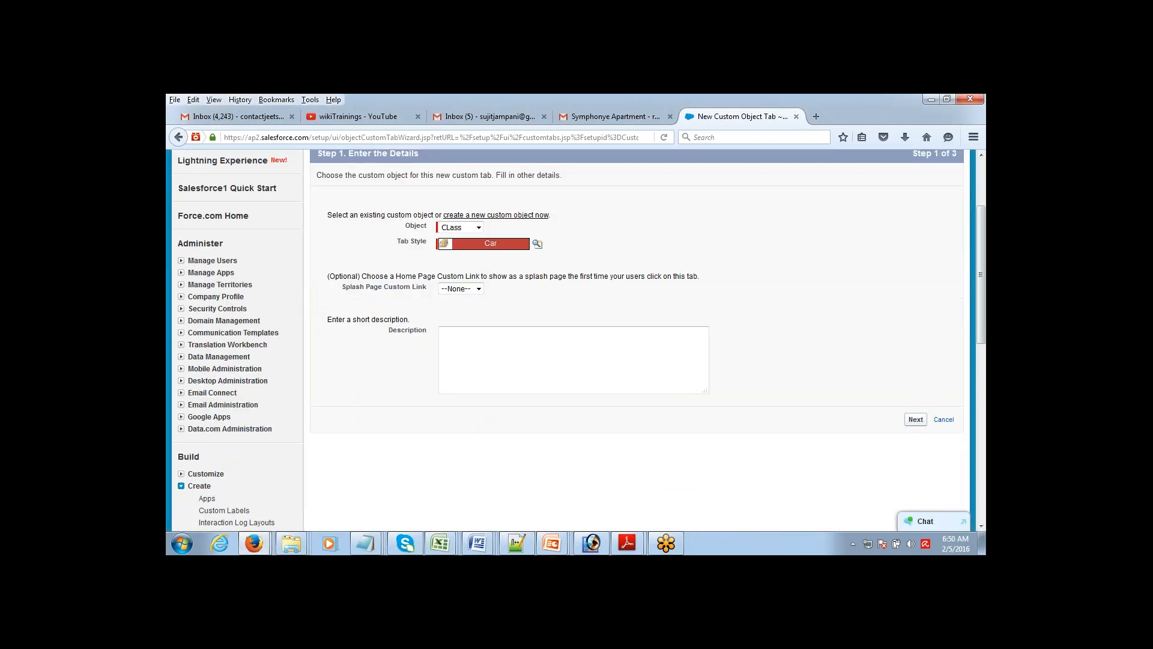
pyautogui.click(916, 420)
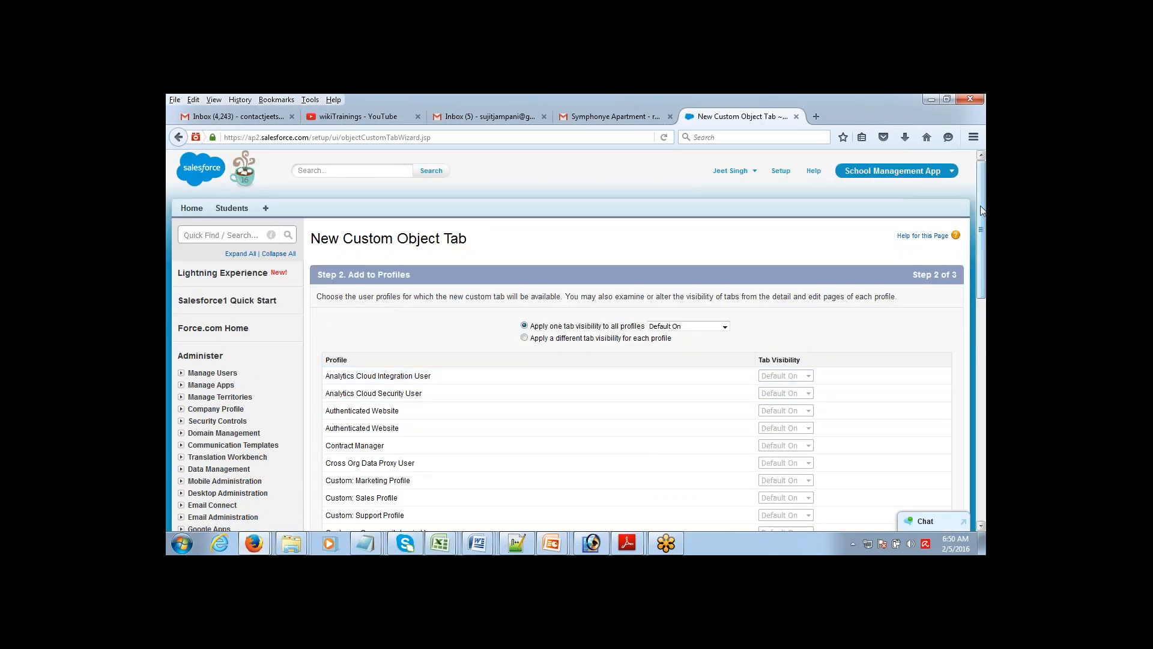
pyautogui.moveTo(979, 227); pyautogui.dragTo(962, 413)
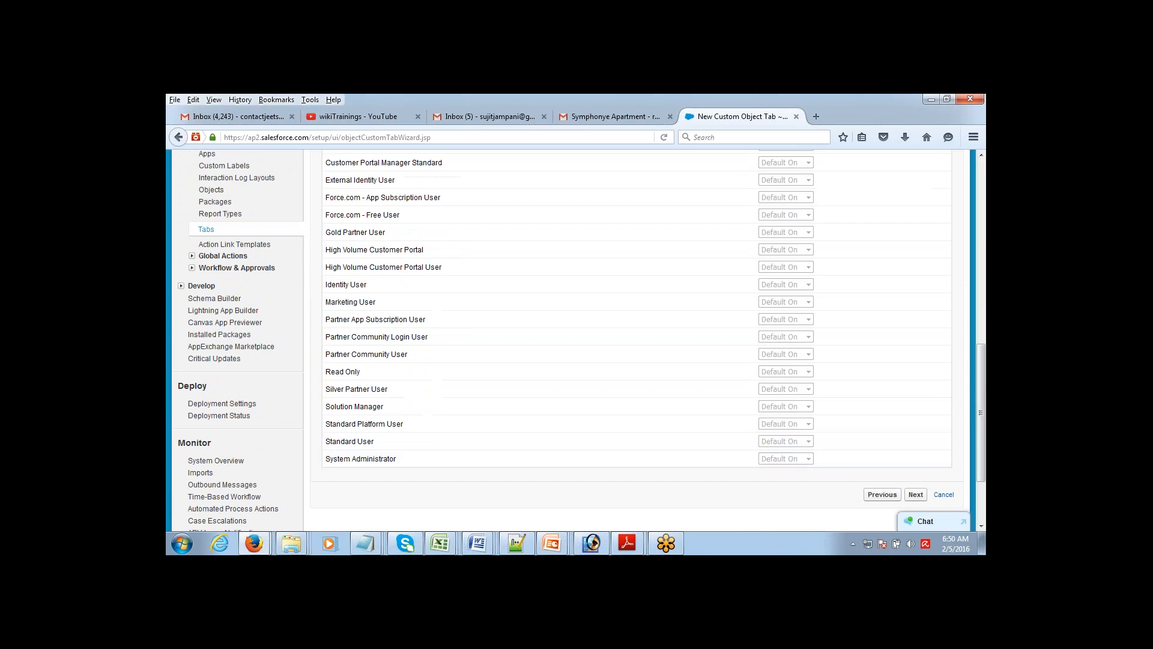
pyautogui.click(915, 495)
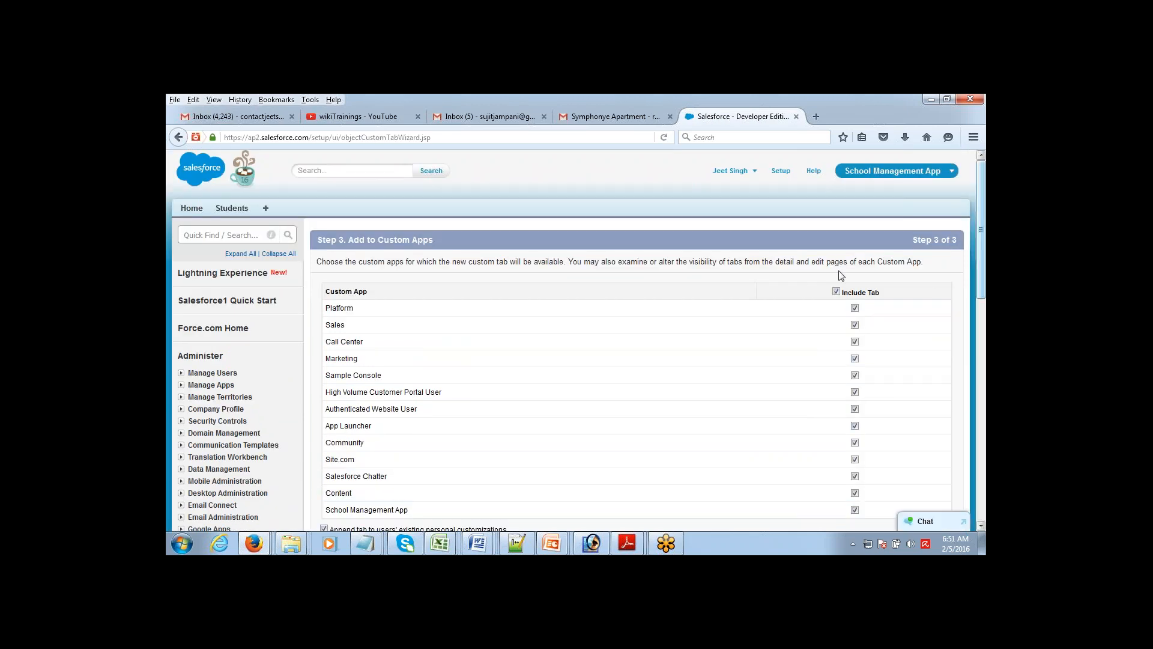
# Step: Add the Classes tab only to School Management App and save it
pyautogui.click(836, 291)
pyautogui.scroll(-5, 865, 350)
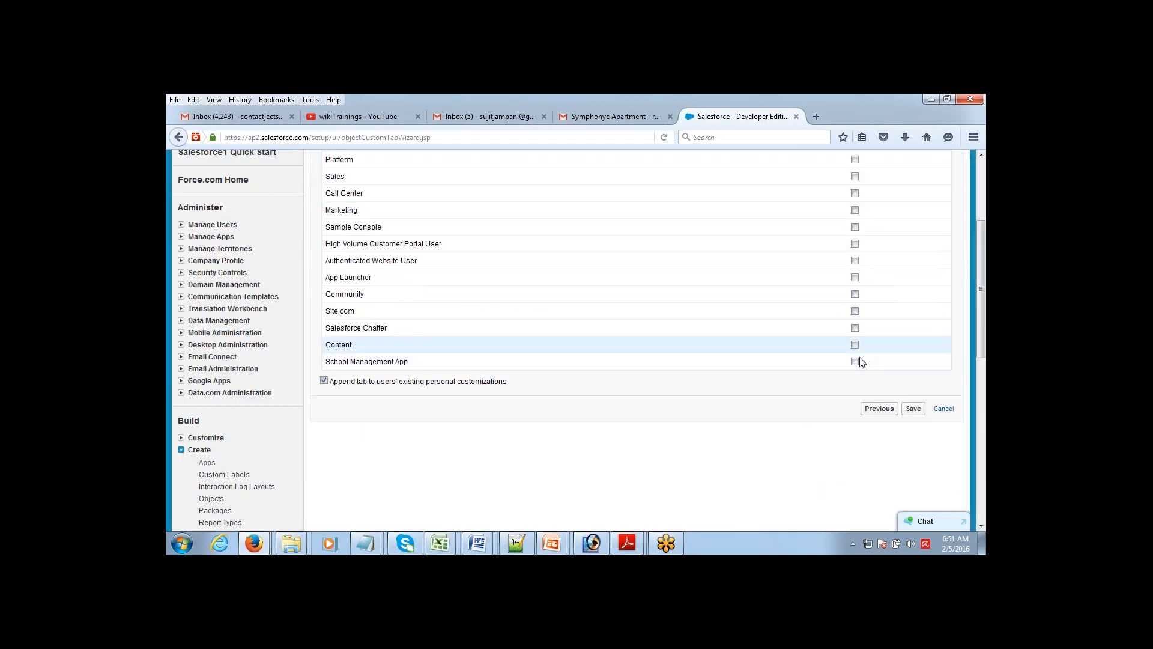
pyautogui.click(855, 361)
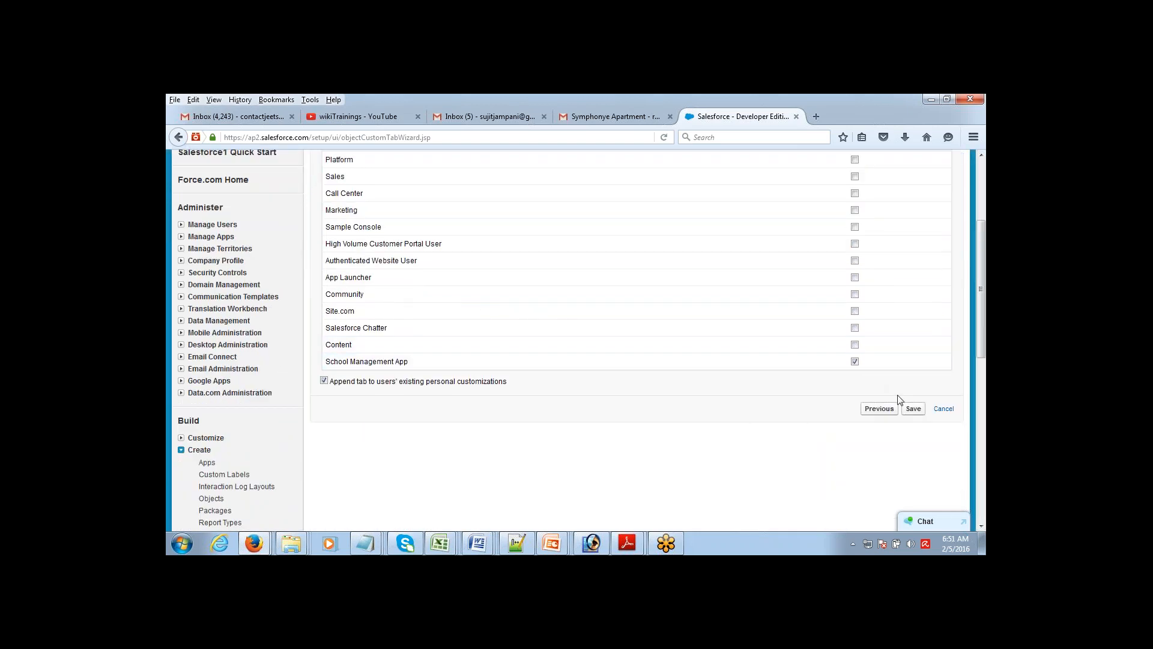
pyautogui.click(913, 409)
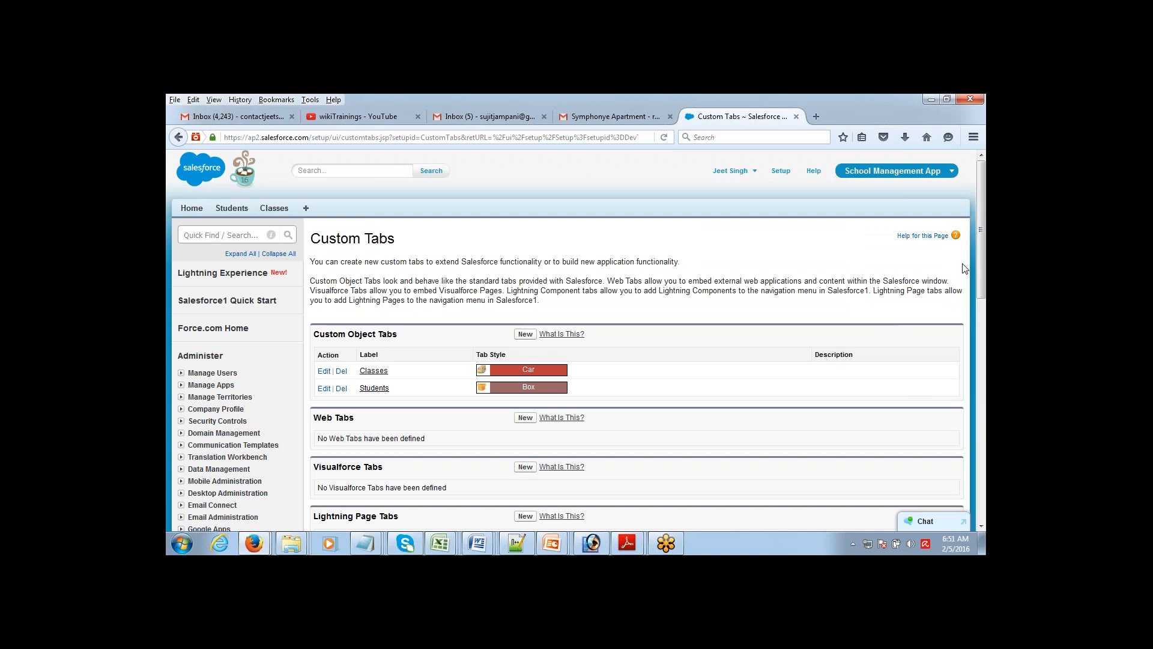
# Step: Open the Custom Objects list showing CLass and Student
pyautogui.moveTo(979, 227)
pyautogui.mouseDown()
pyautogui.moveTo(981, 269)
pyautogui.moveTo(983, 228)
pyautogui.mouseUp()
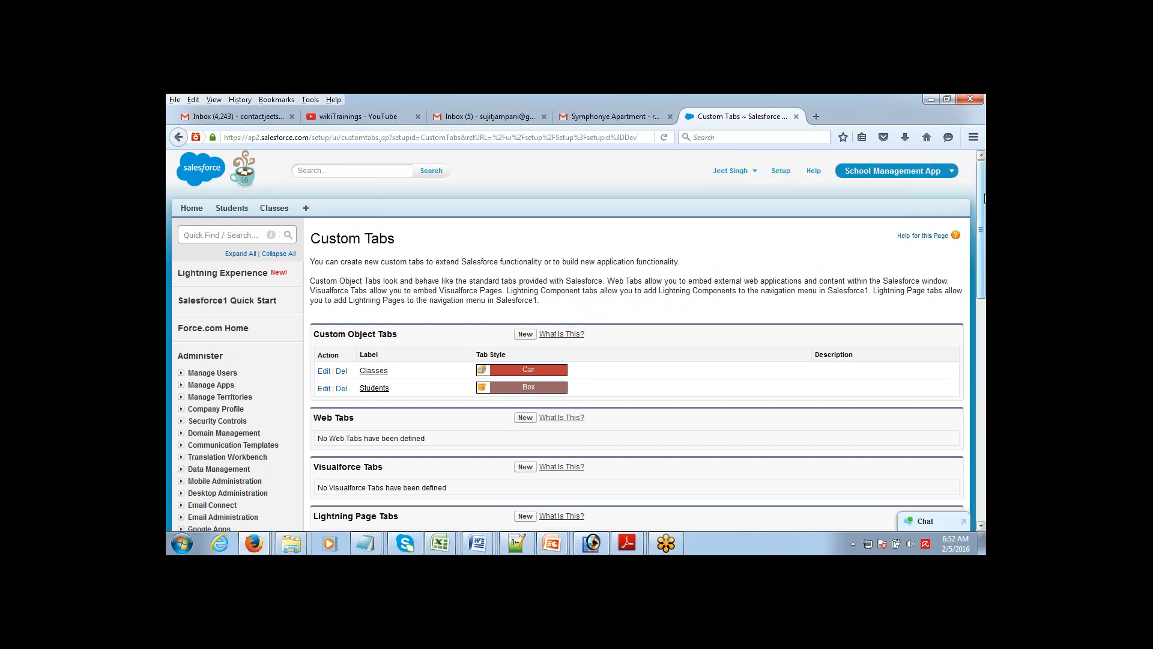
pyautogui.scroll(-5, 979, 240)
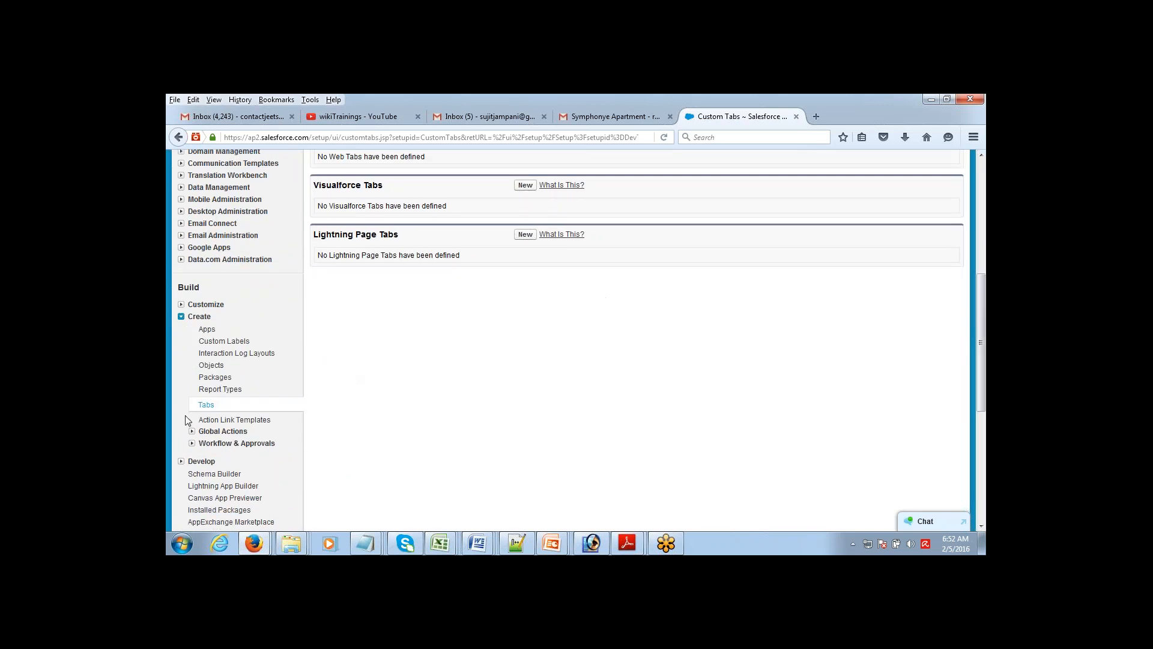
pyautogui.click(209, 366)
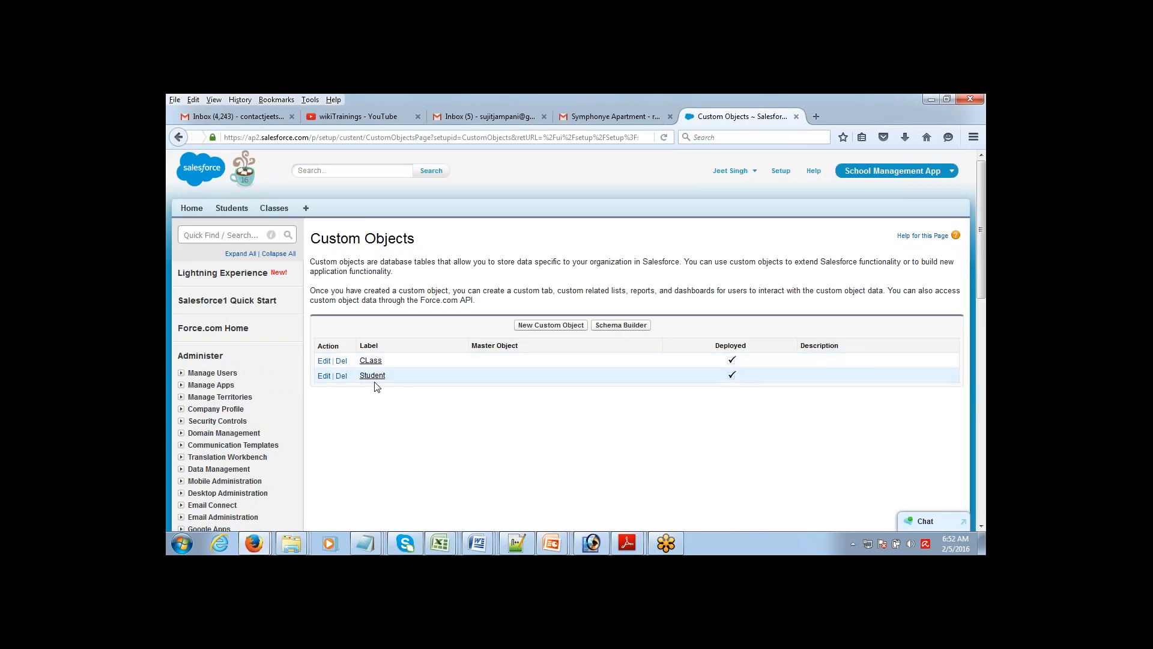
# Step: Open the Student object and start a new field under Custom Fields & Relationships
pyautogui.click(372, 375)
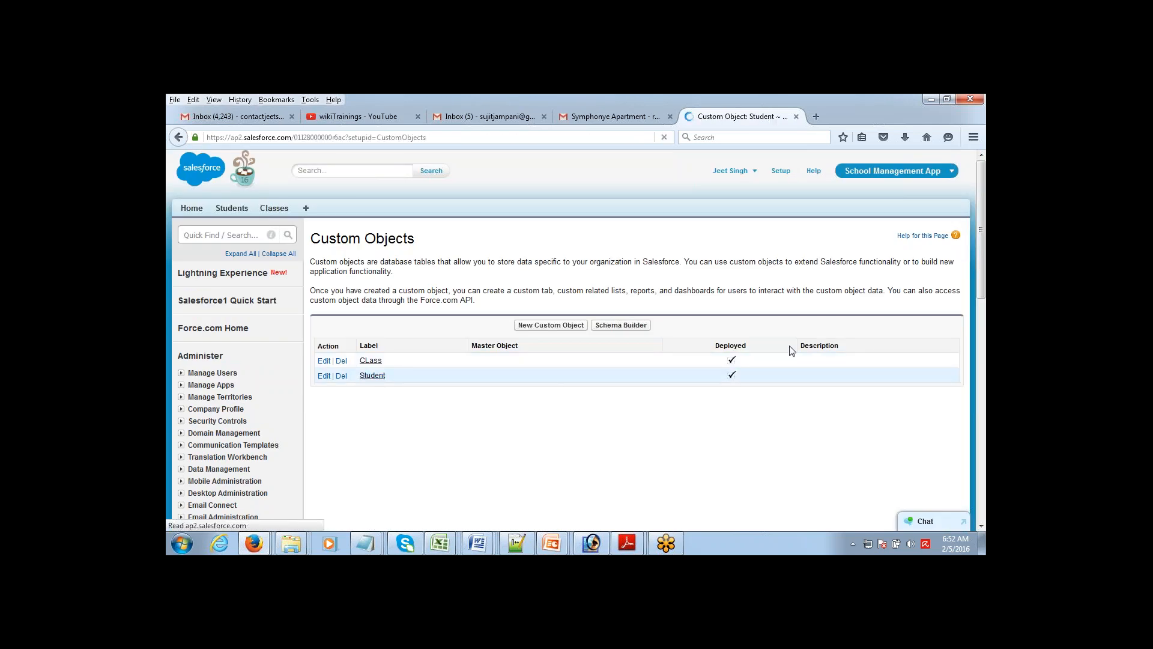
pyautogui.scroll(-1, 983, 204)
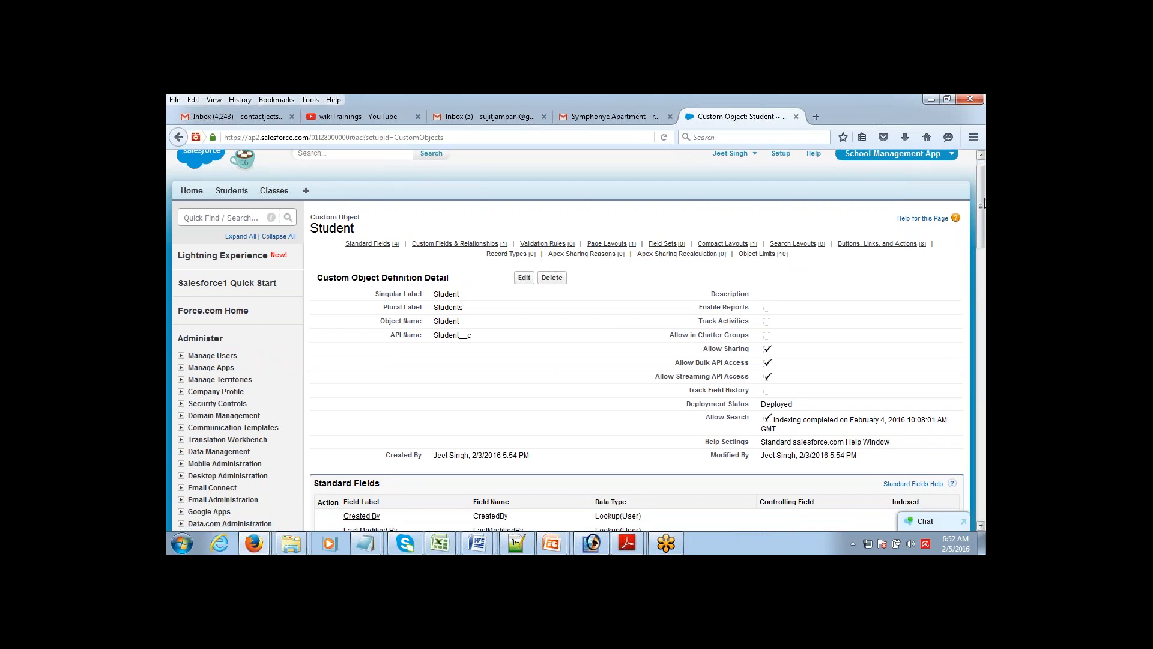
pyautogui.moveTo(984, 204); pyautogui.dragTo(983, 245)
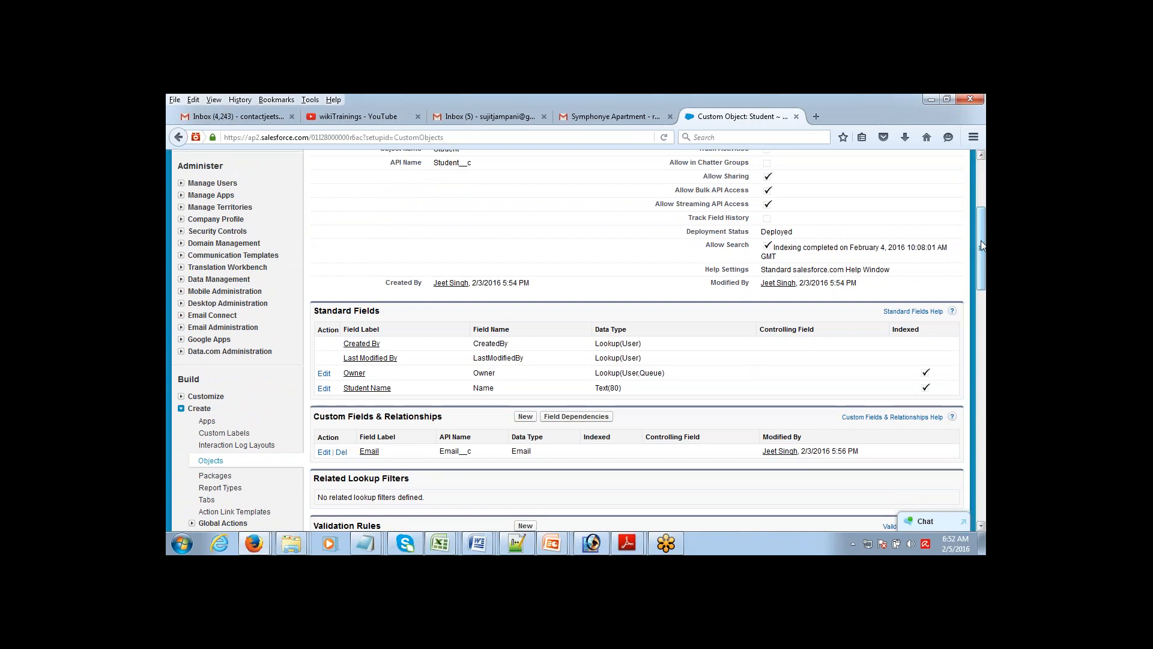
pyautogui.moveTo(982, 245); pyautogui.dragTo(982, 266)
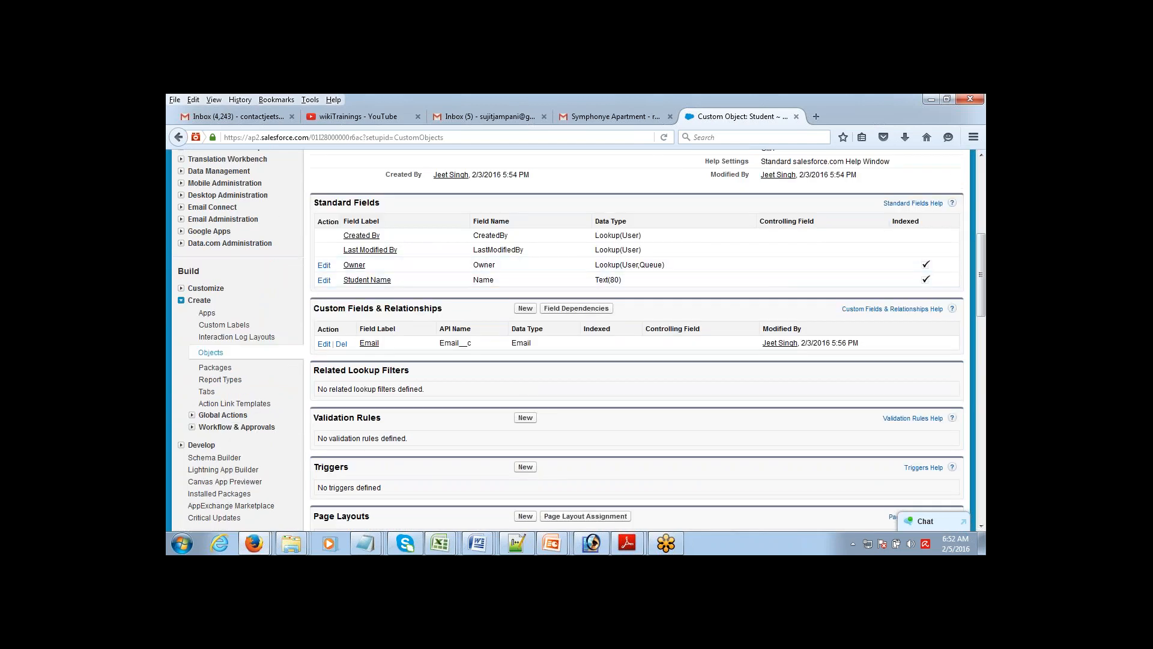
pyautogui.click(524, 310)
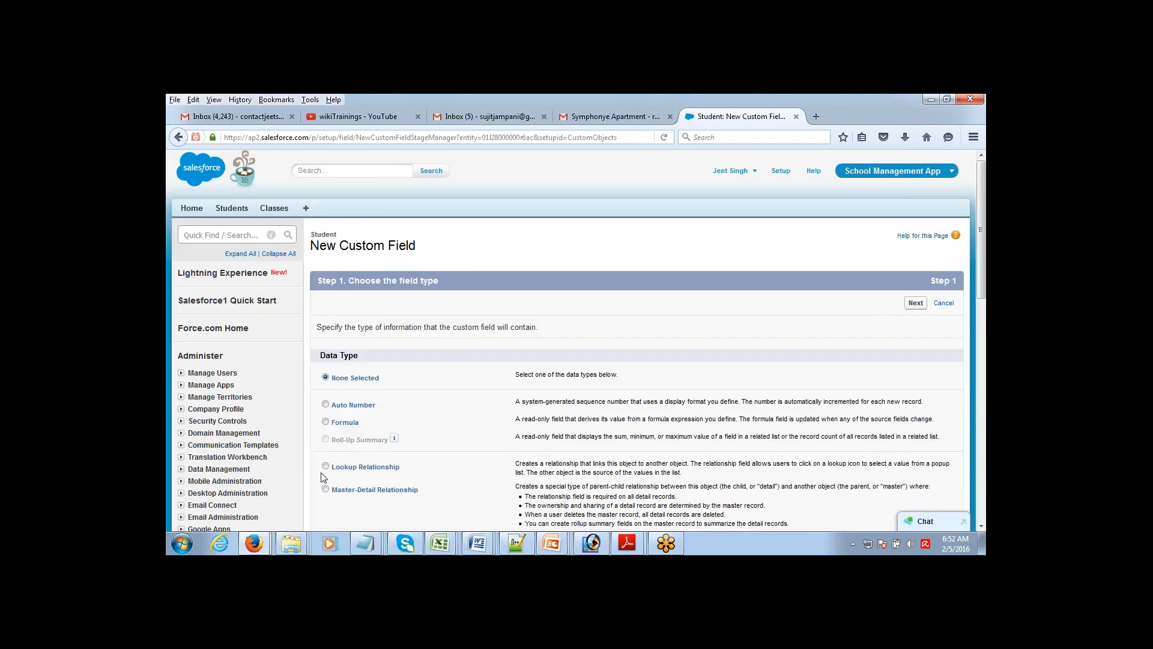
# Step: Choose Lookup Relationship as the new Student field's data type and bring up Notepad
pyautogui.click(325, 467)
pyautogui.click(915, 303)
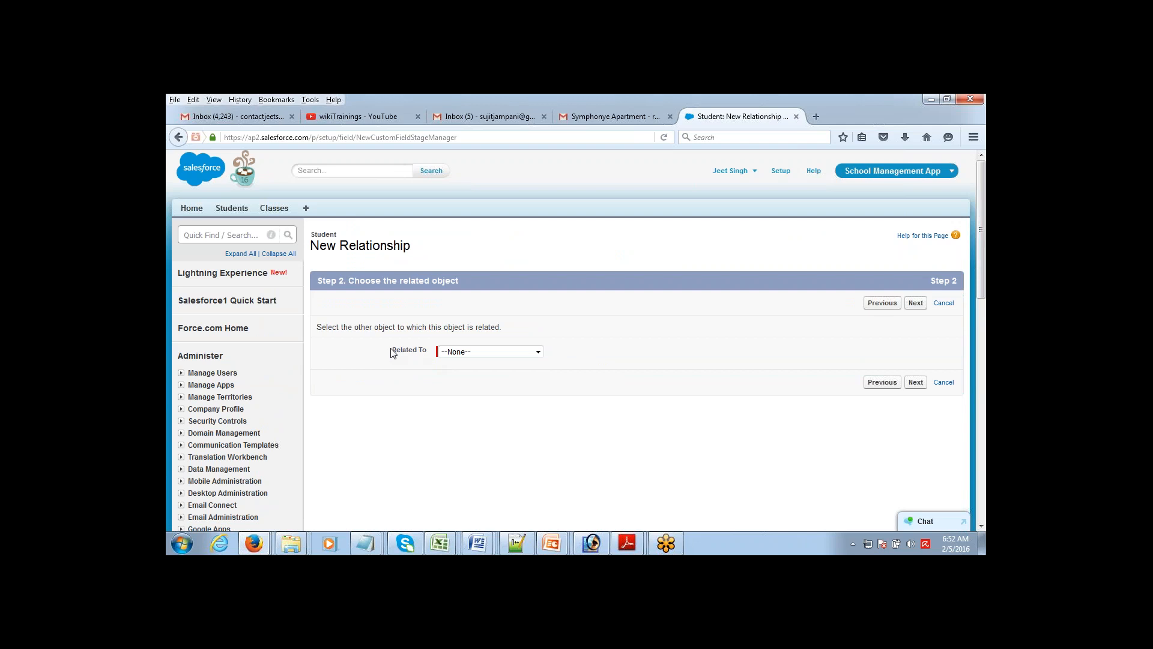
pyautogui.moveTo(394, 353); pyautogui.dragTo(429, 354)
pyautogui.click(366, 543)
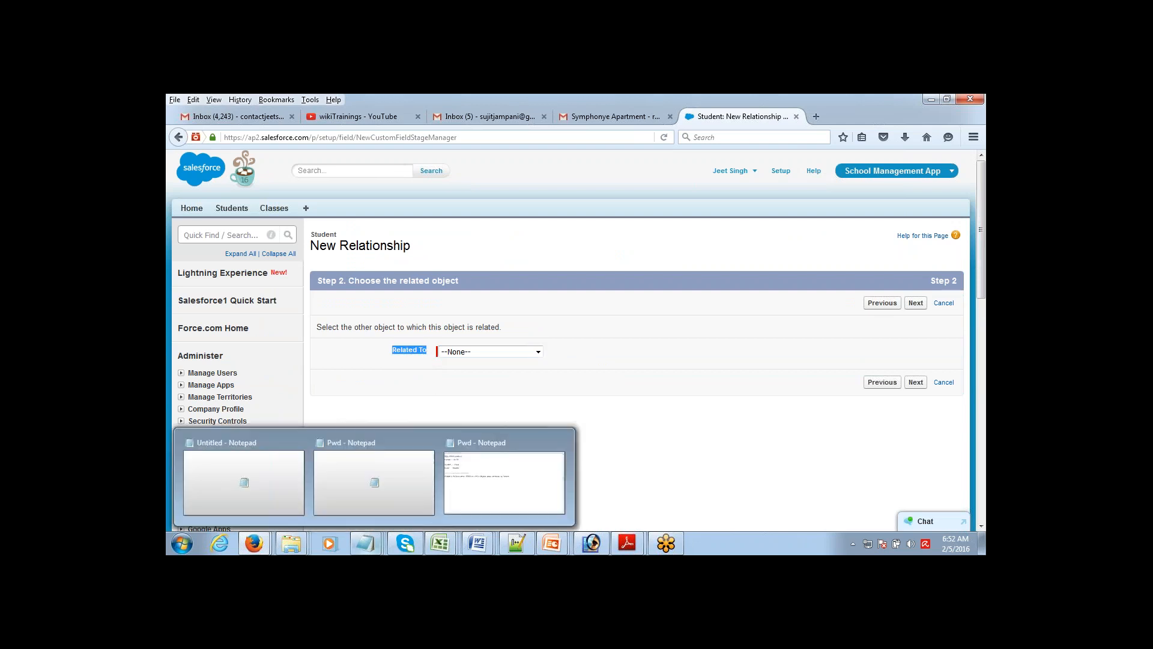
pyautogui.click(505, 483)
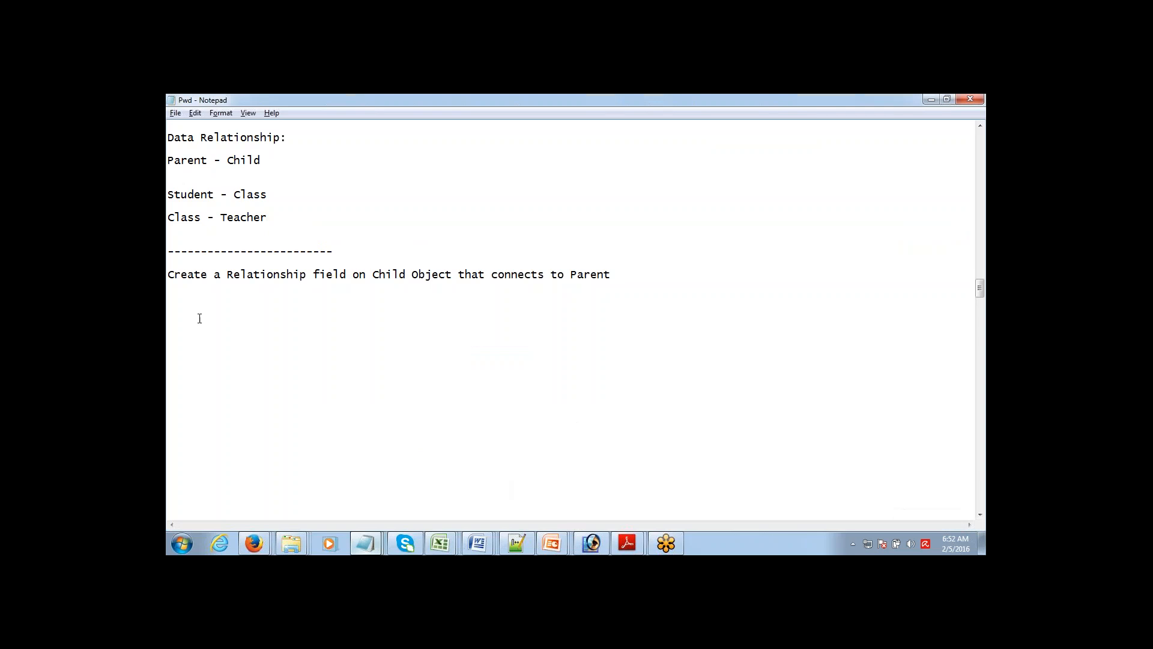
pyautogui.moveTo(171, 274); pyautogui.dragTo(306, 285)
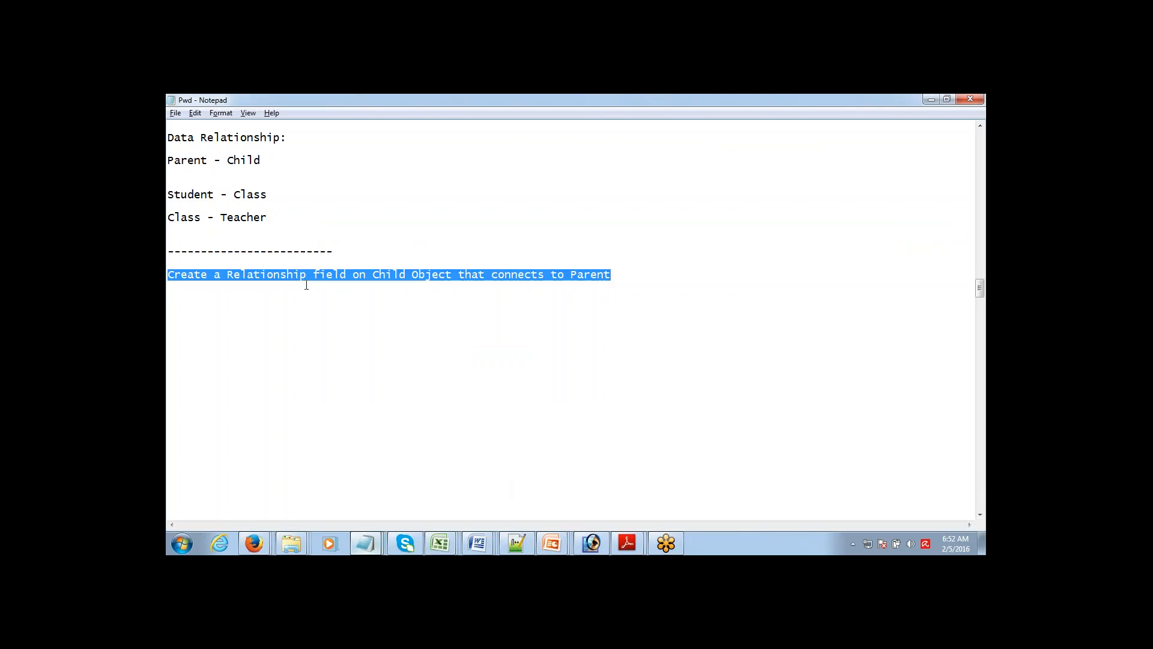
pyautogui.moveTo(461, 275); pyautogui.dragTo(590, 276)
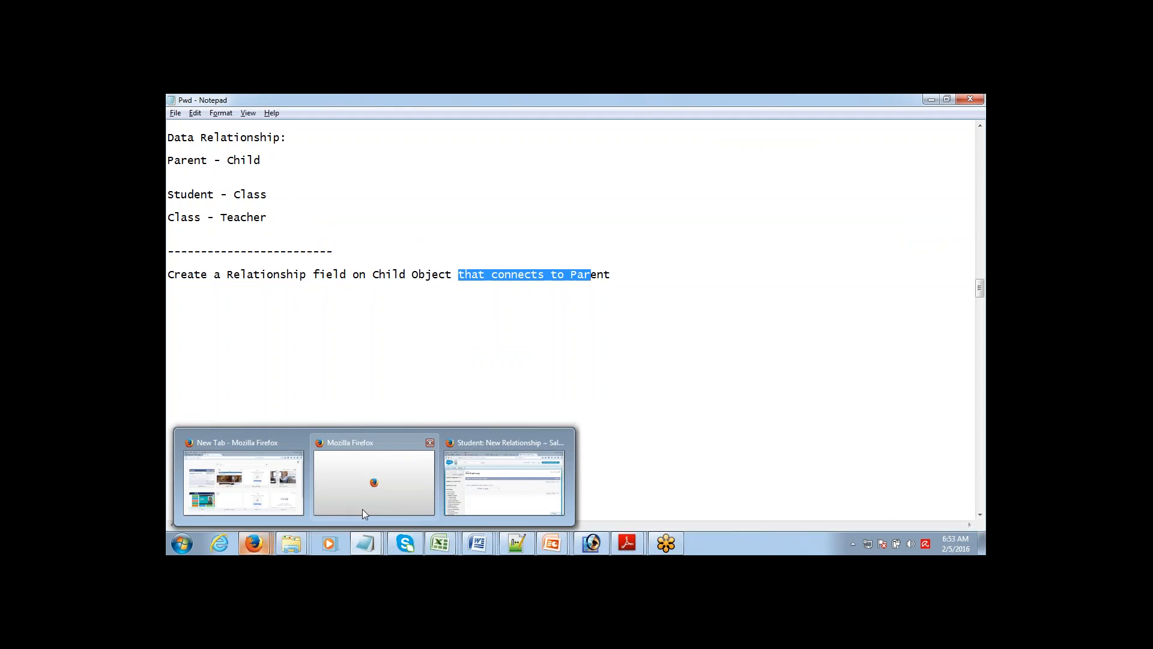
pyautogui.click(505, 496)
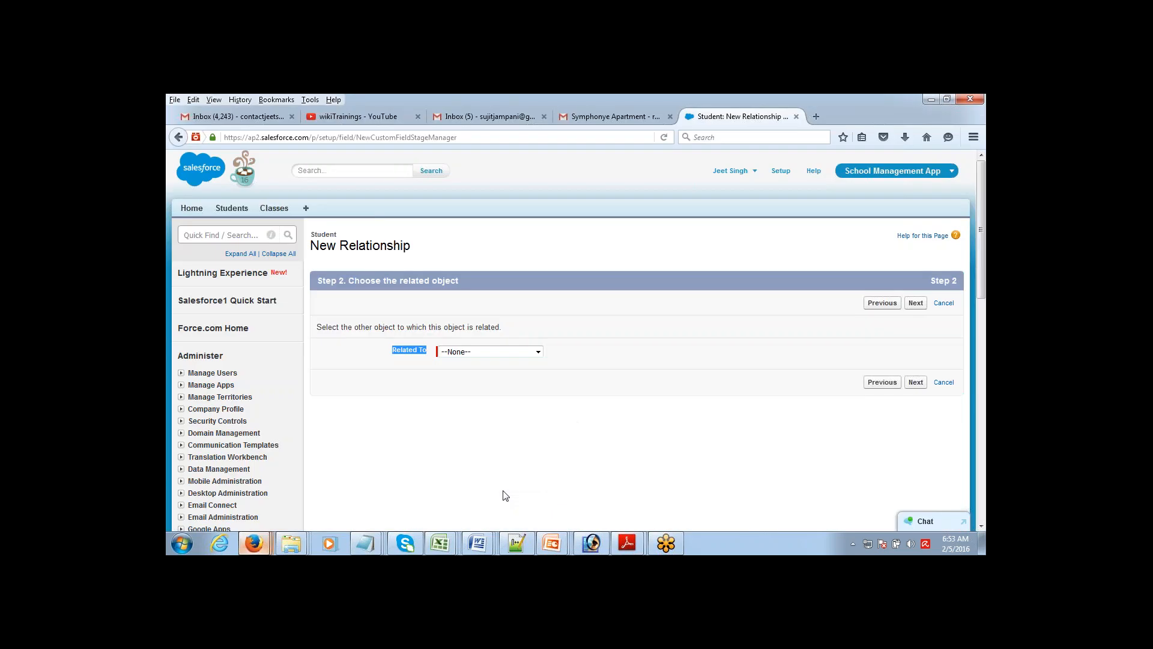
# Step: Relate the new lookup field to the CLass object, keeping the label CLass
pyautogui.click(513, 352)
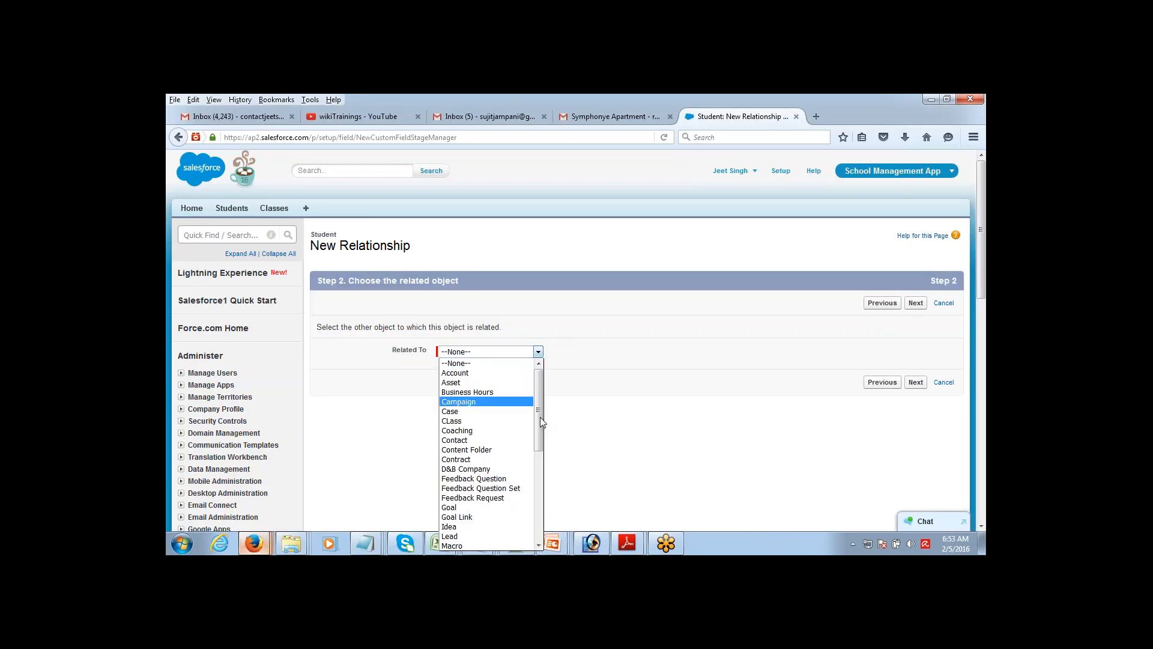
pyautogui.click(492, 420)
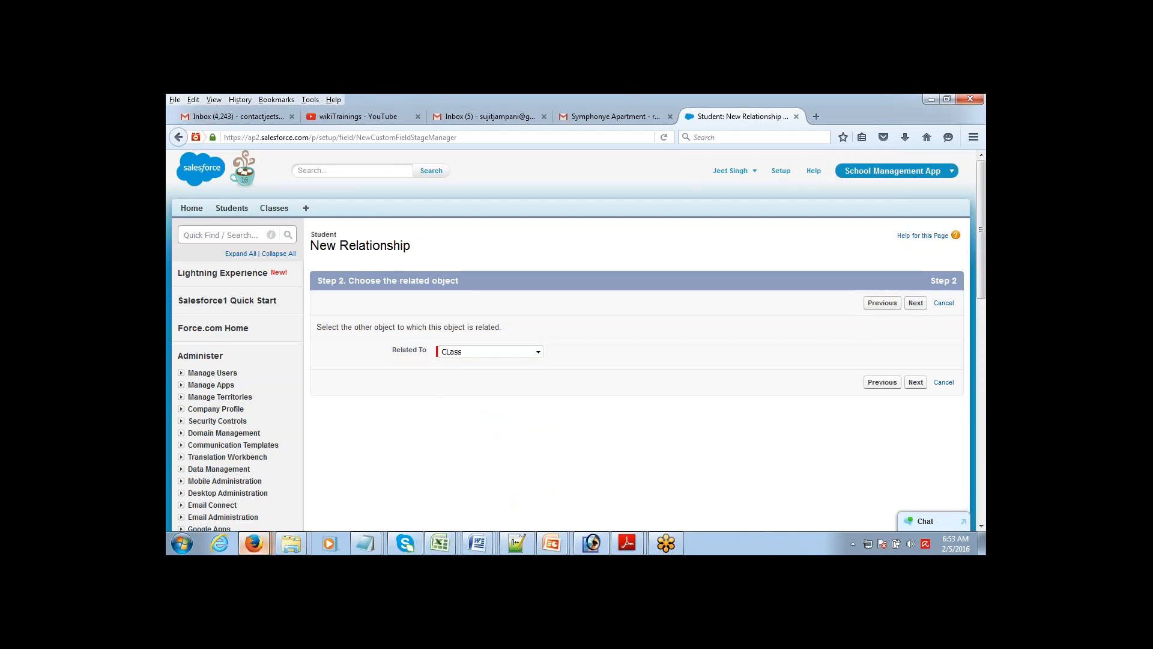
pyautogui.click(915, 303)
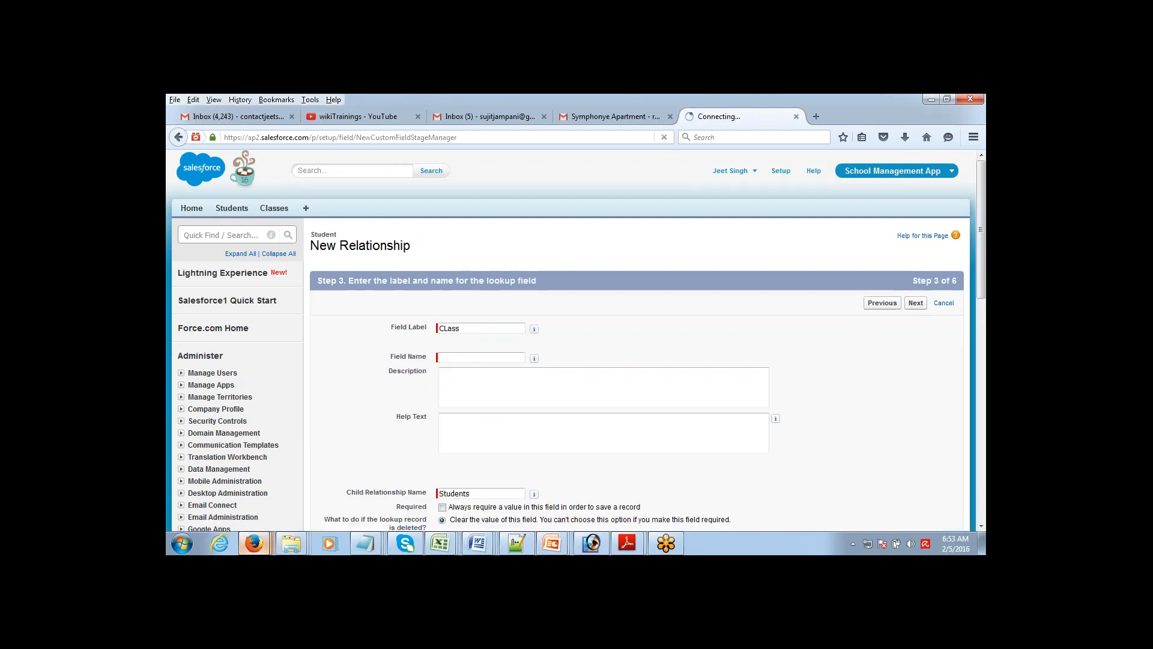
pyautogui.moveTo(495, 327); pyautogui.dragTo(358, 339)
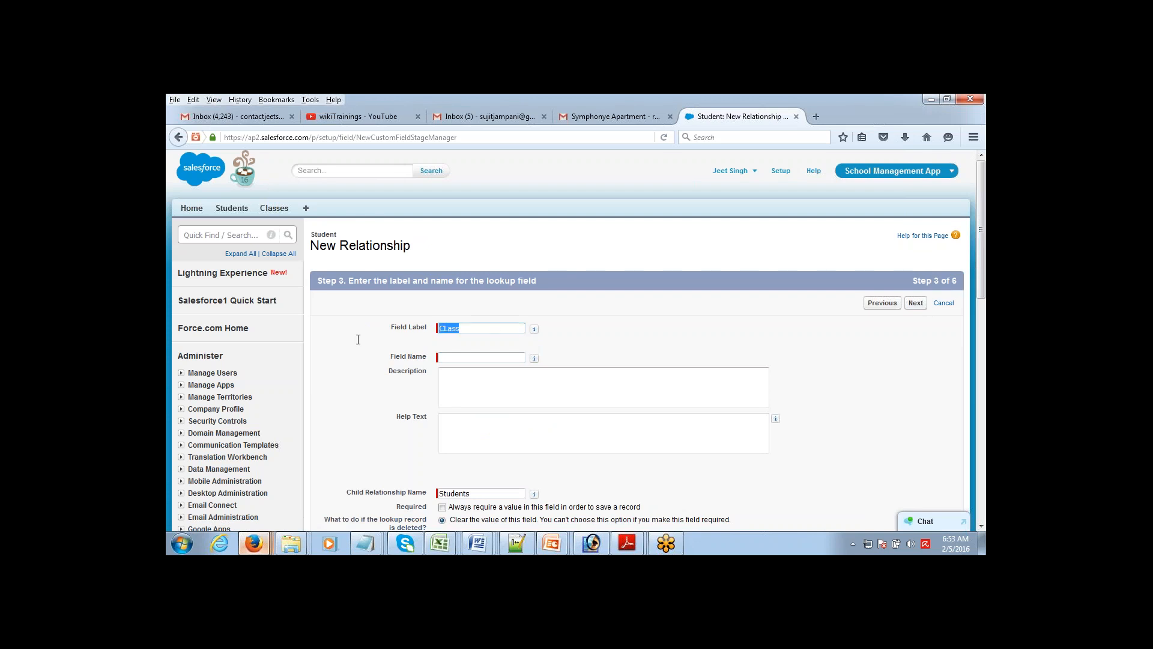
pyautogui.press('Tab')
# Step: Make the CLass field visible to all profiles, accept layouts and related list, and save
pyautogui.click(924, 301)
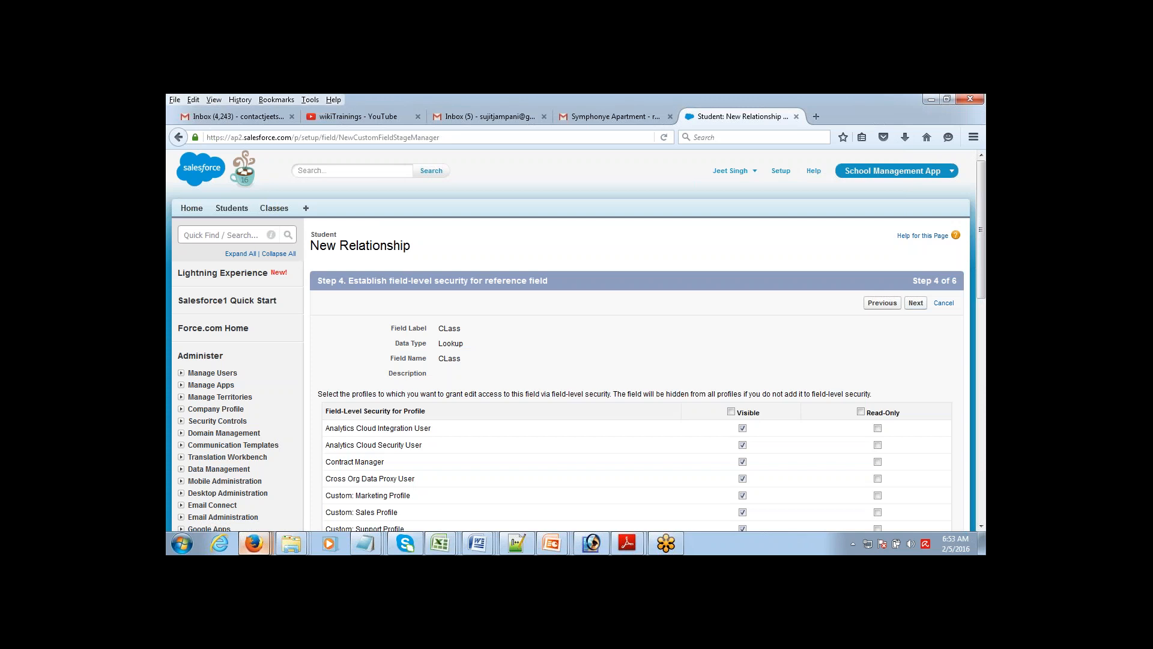
pyautogui.click(741, 412)
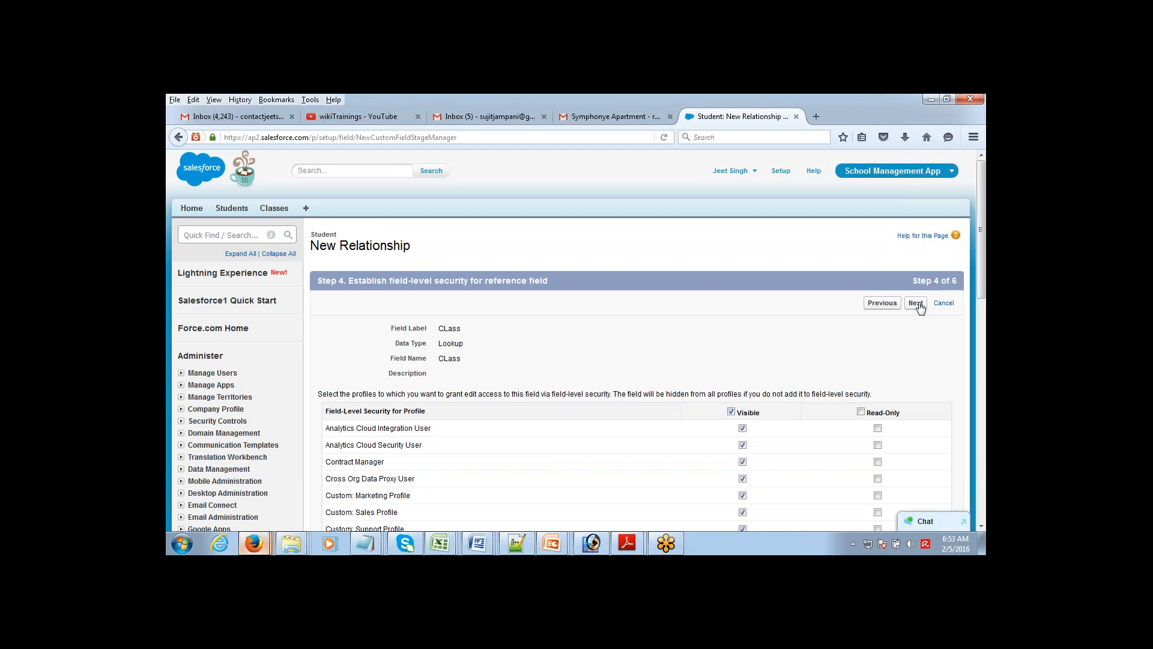
pyautogui.click(917, 303)
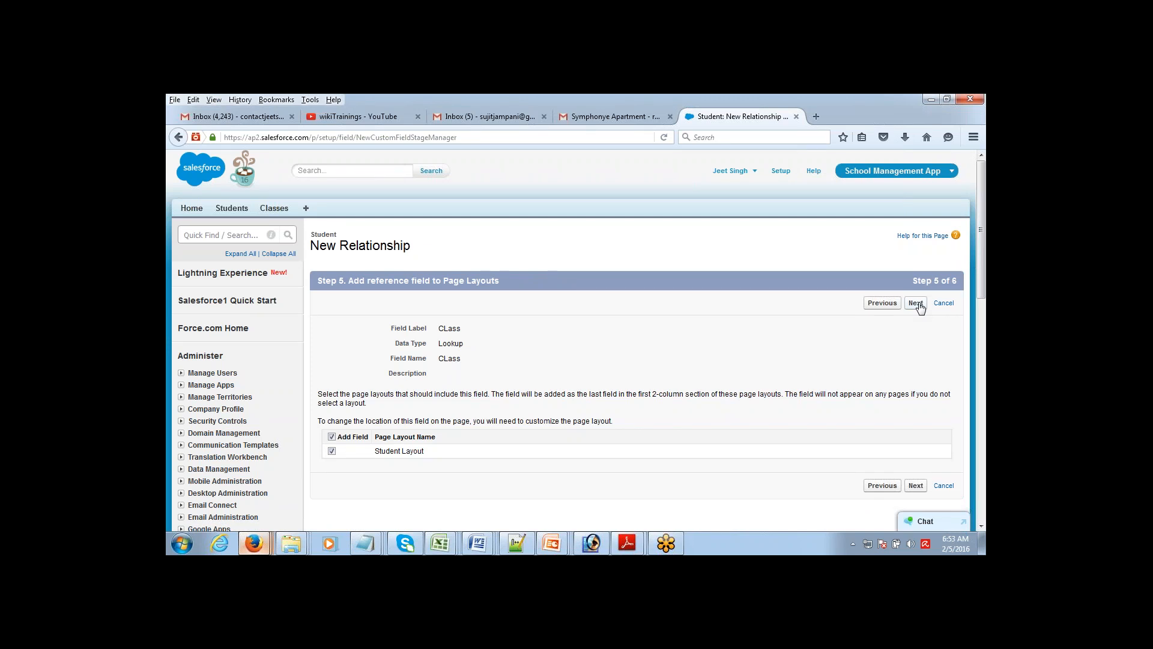
pyautogui.click(919, 304)
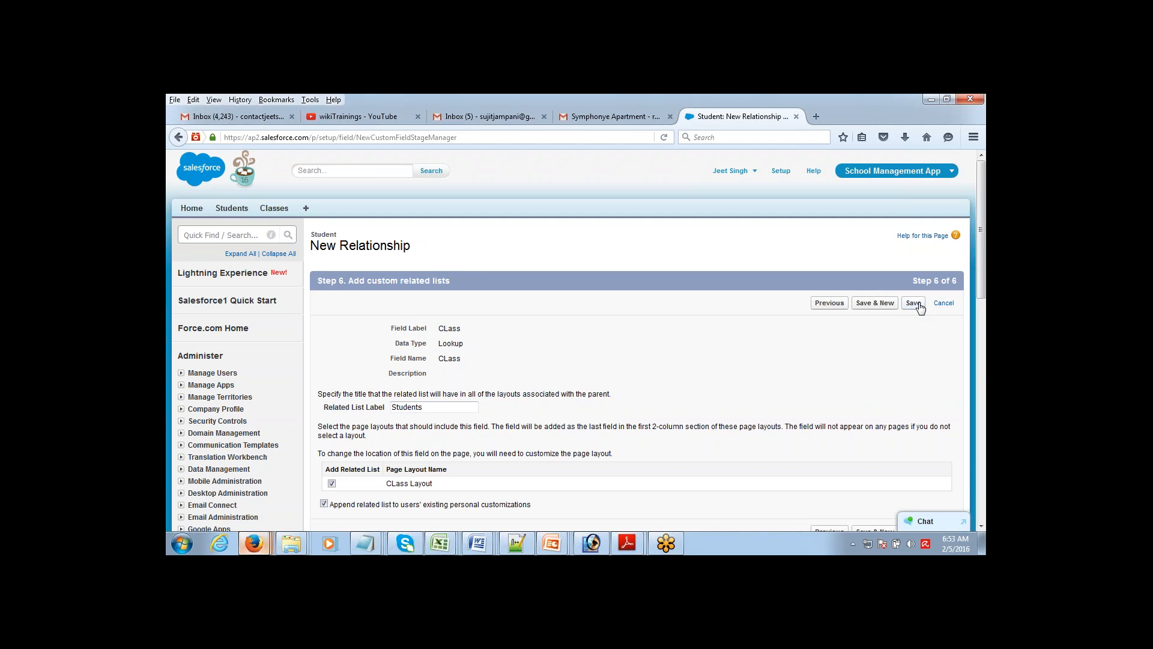
pyautogui.click(913, 303)
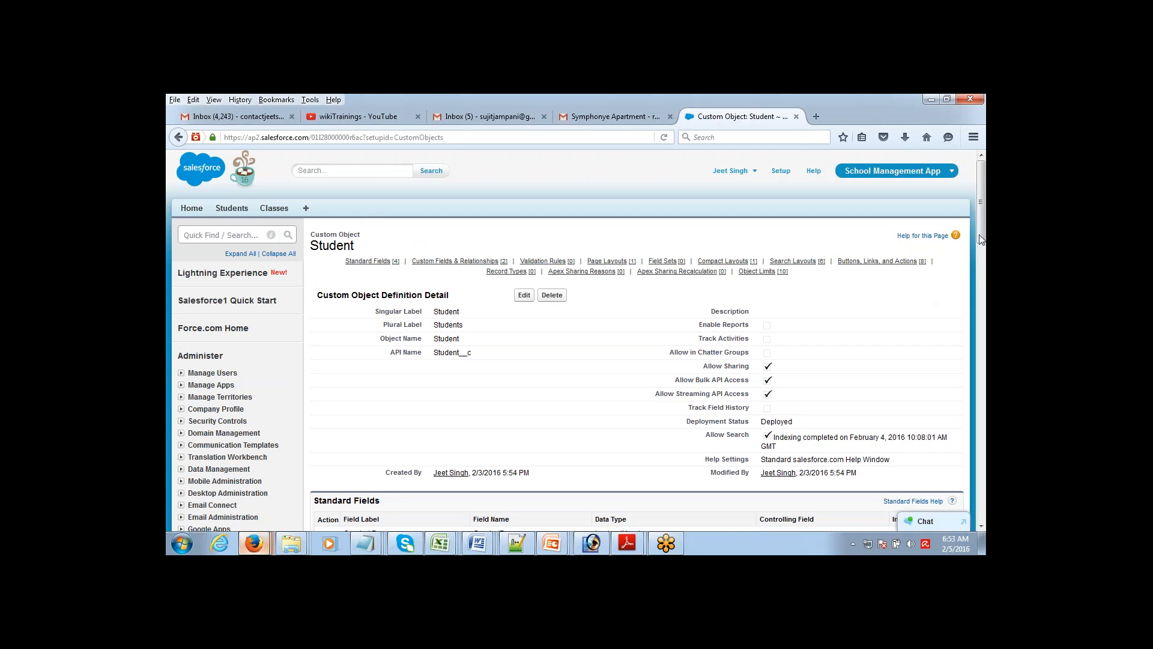
# Step: Check the CLass lookup under Student's Custom Fields & Relationships, then go to the Classes page
pyautogui.scroll(-5, 982, 252)
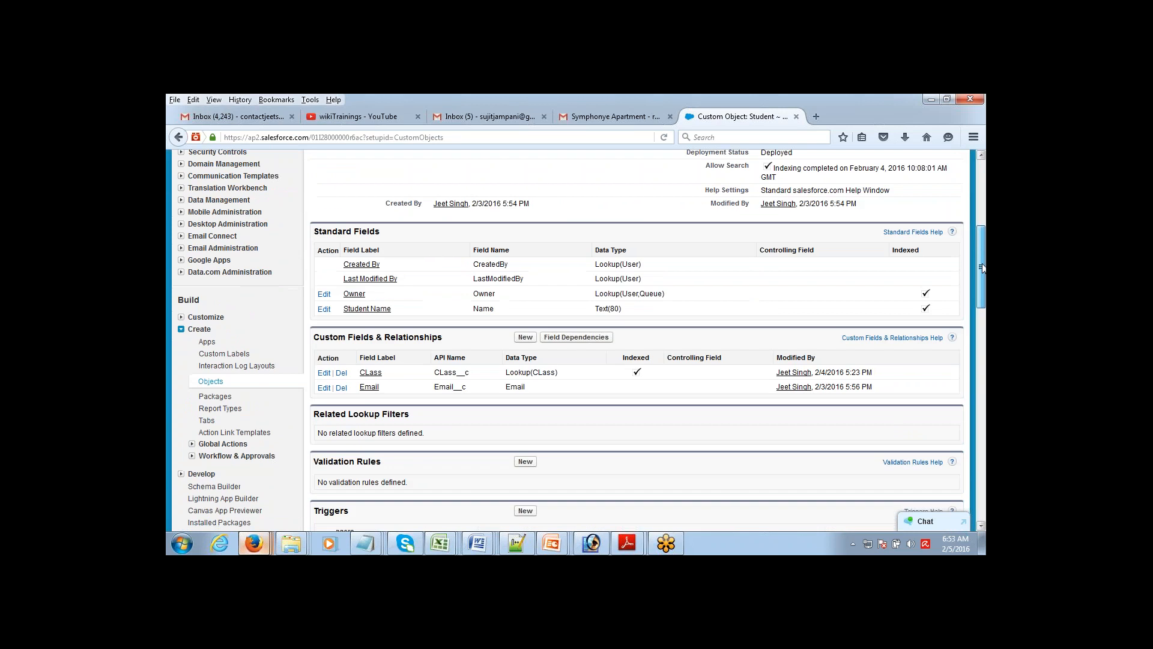
pyautogui.moveTo(983, 268); pyautogui.dragTo(982, 268)
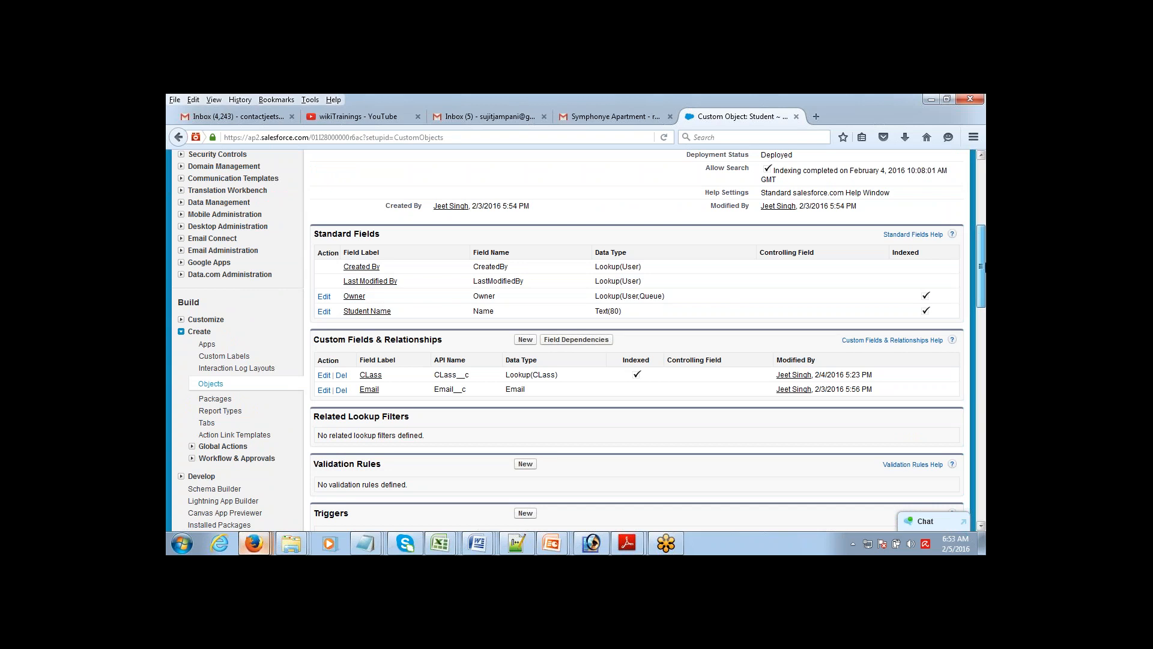
pyautogui.moveTo(983, 267); pyautogui.dragTo(983, 202)
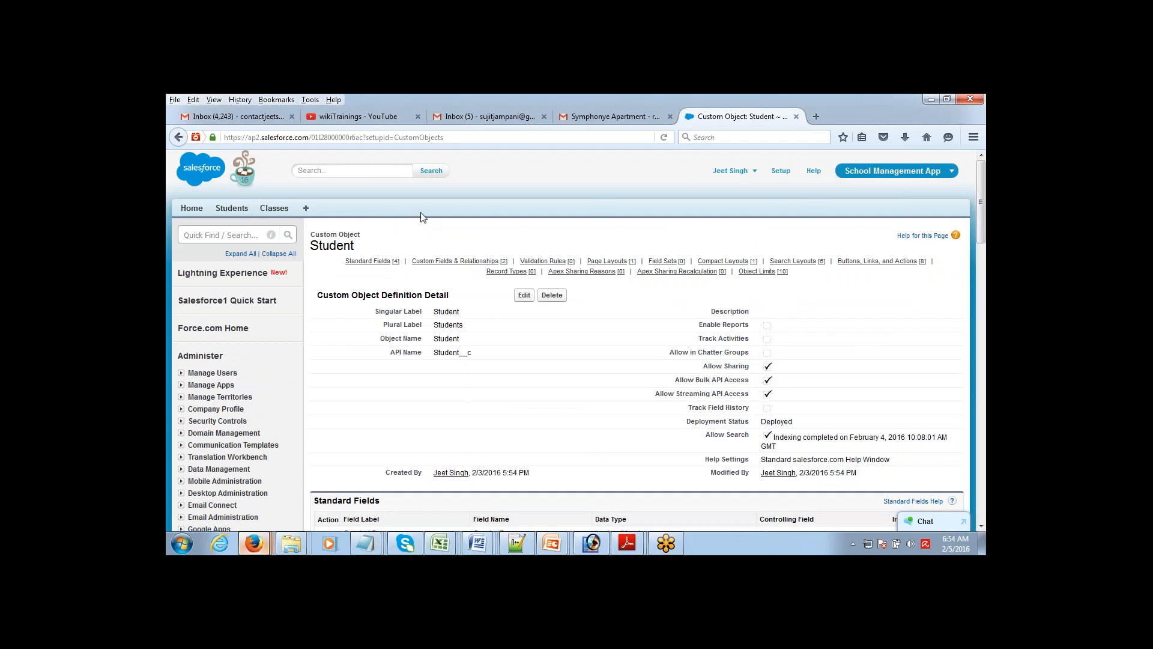
pyautogui.click(275, 211)
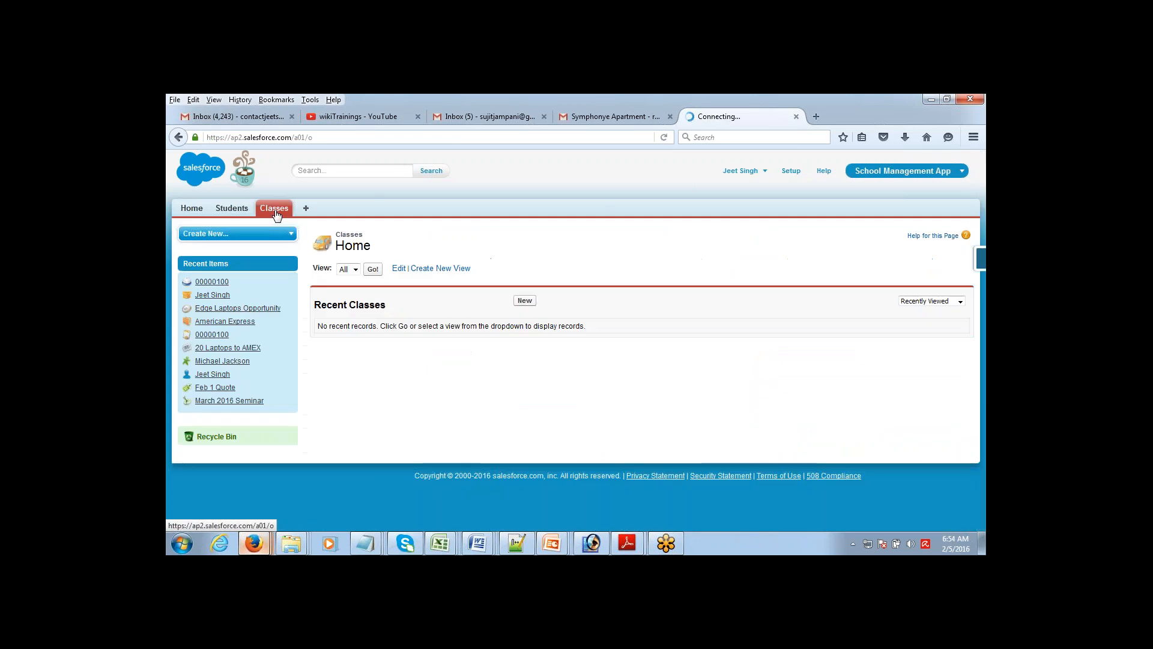
# Step: Create a class record named I with Section A
pyautogui.click(525, 300)
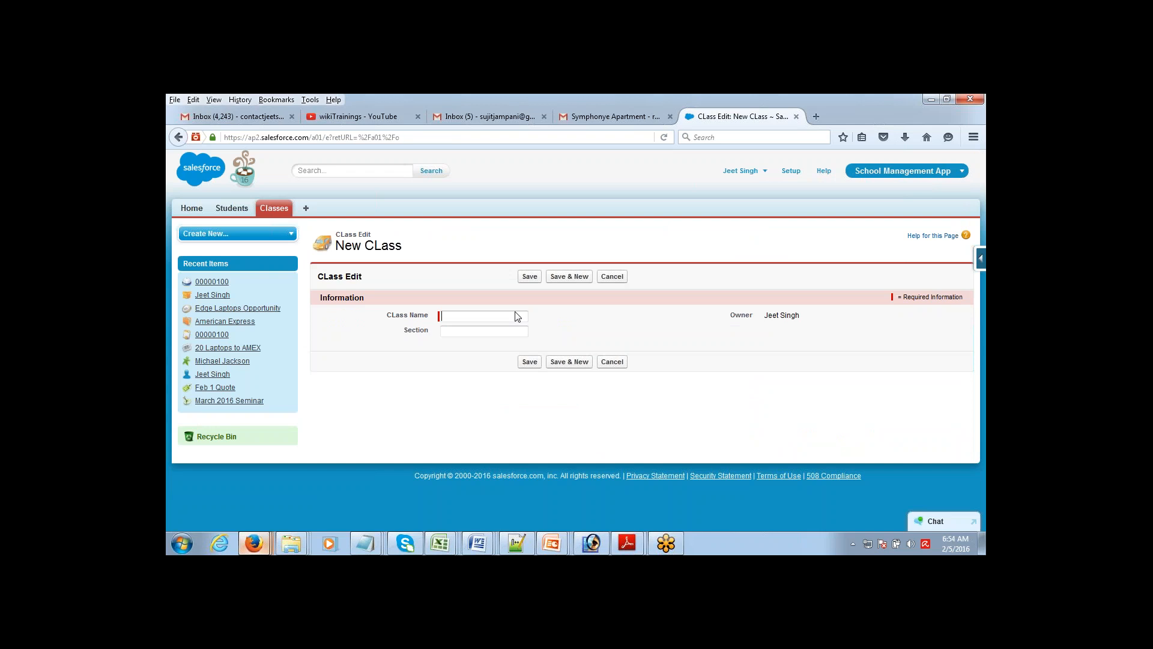
pyautogui.click(504, 332)
pyautogui.click(504, 316)
pyautogui.write('I')
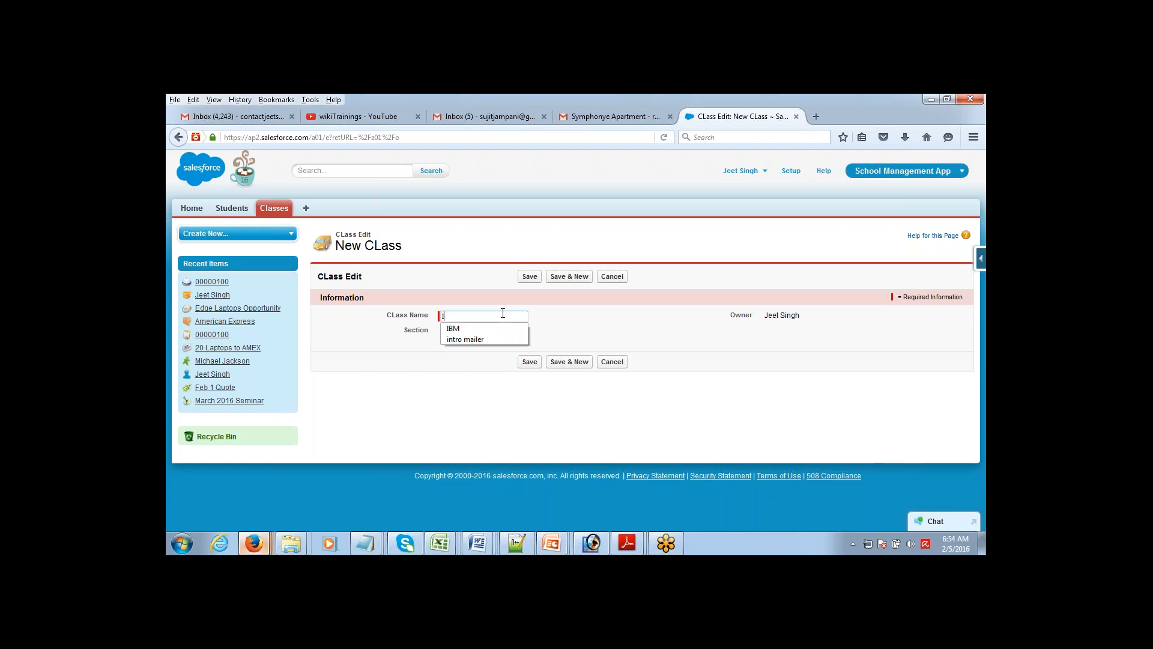
pyautogui.press('Tab')
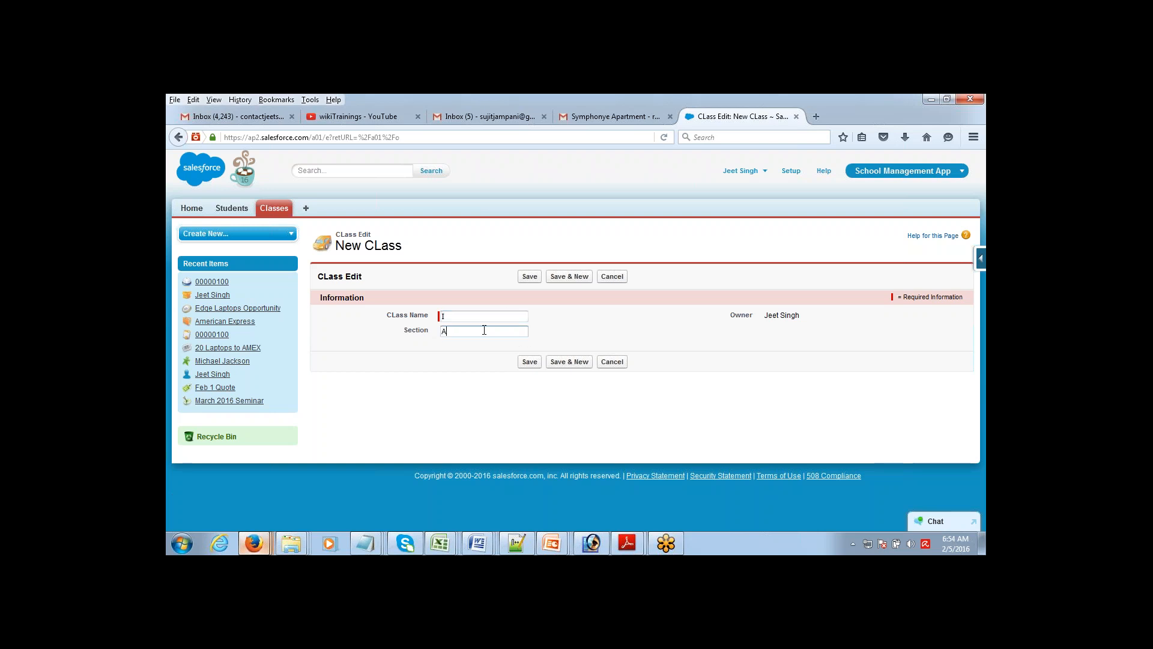
pyautogui.write('A')
pyautogui.click(566, 277)
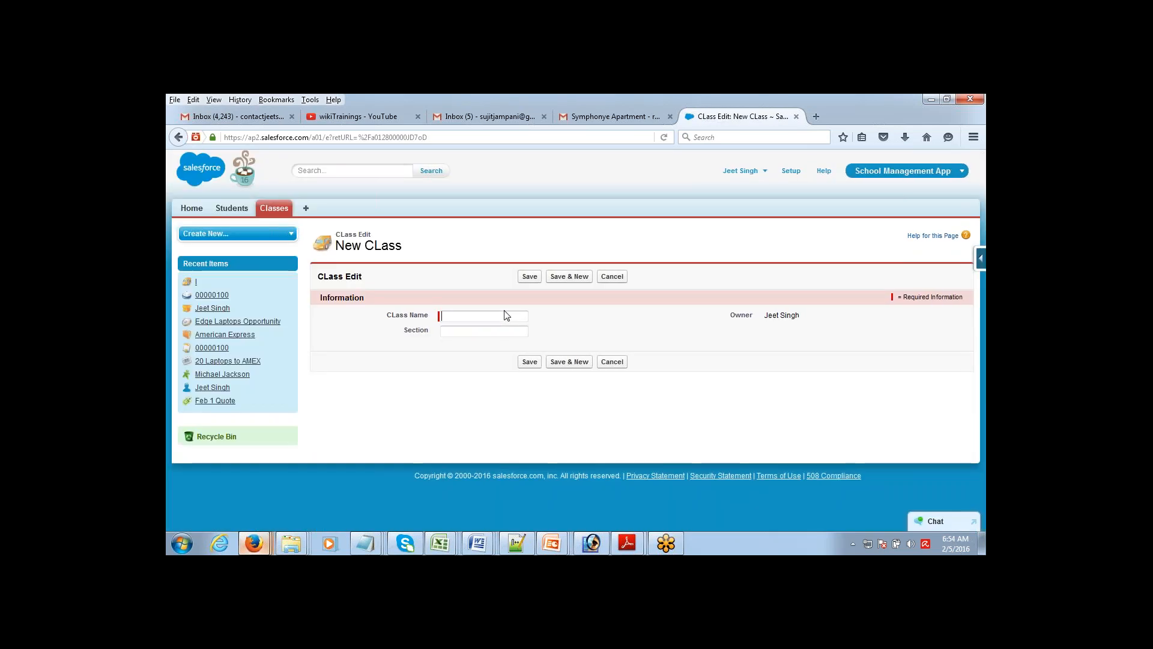
# Step: Add two more class I records with sections B and C, then return to the Classes list
pyautogui.write('I')
pyautogui.press('Tab')
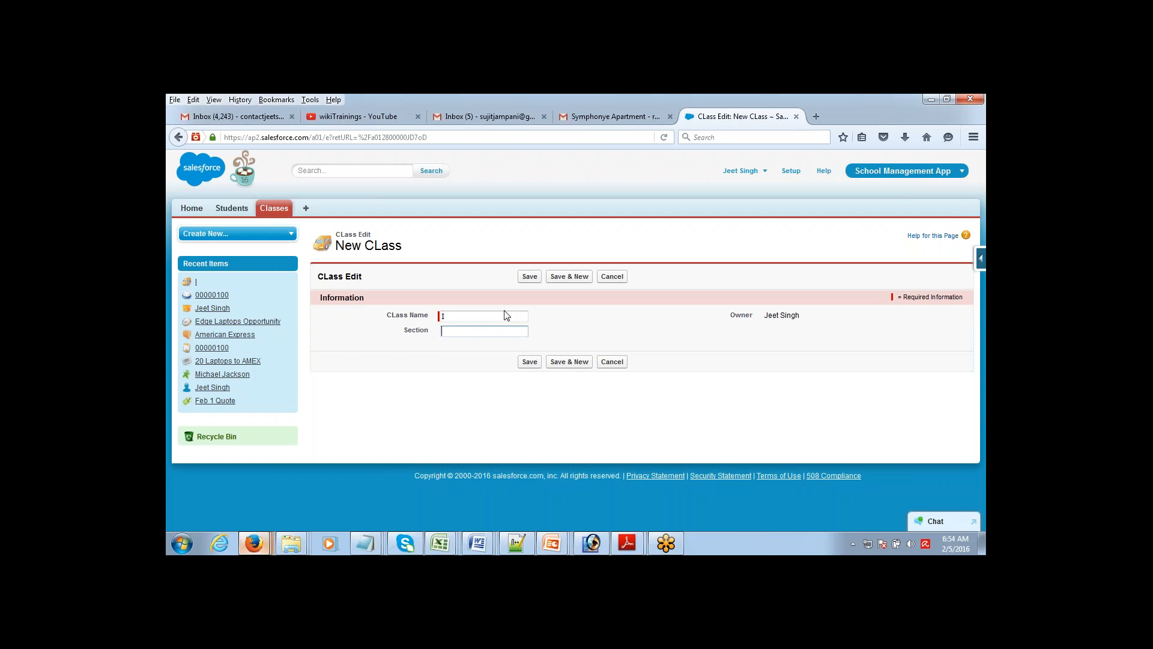
pyautogui.write('B')
pyautogui.click(569, 277)
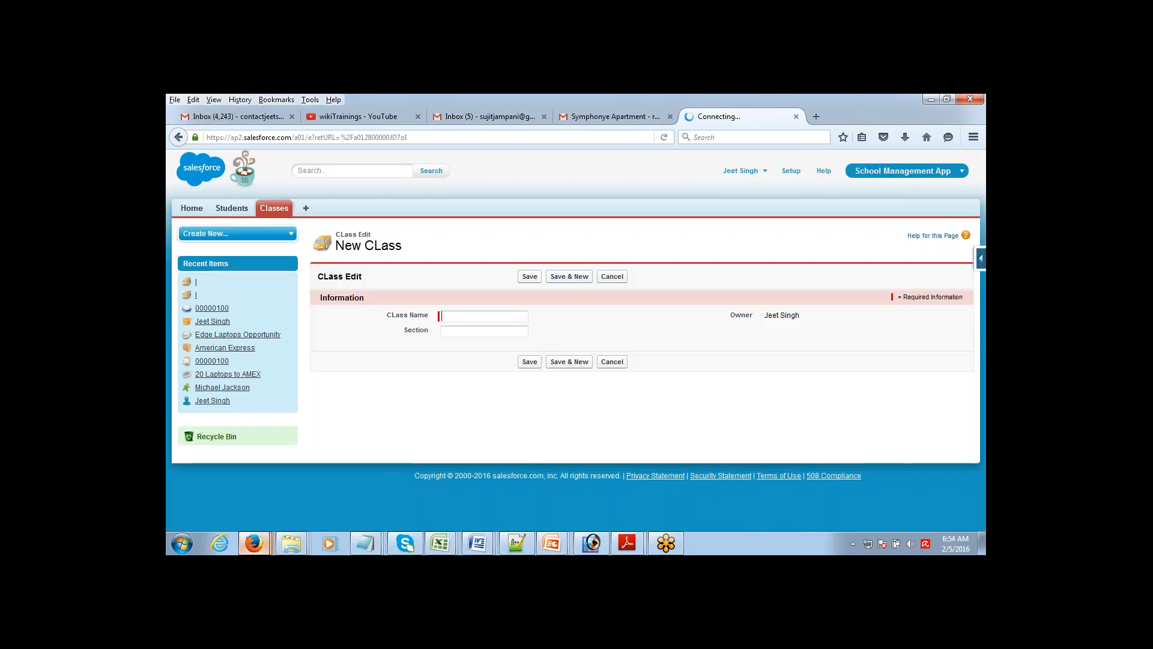
pyautogui.write('I')
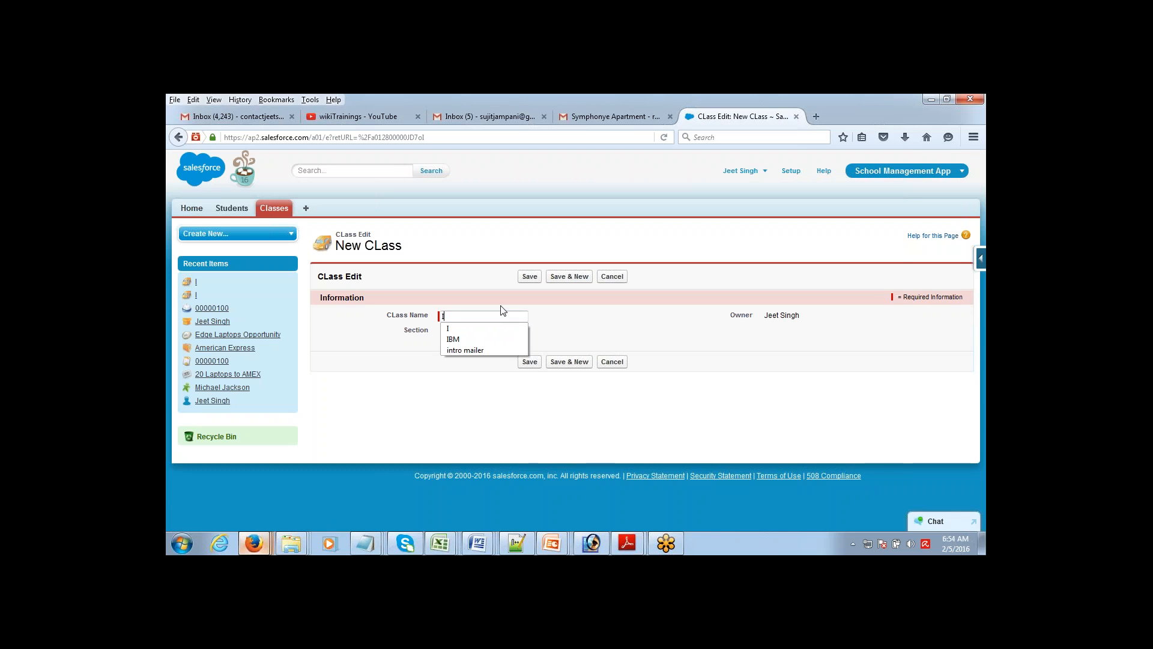
pyautogui.press('Tab')
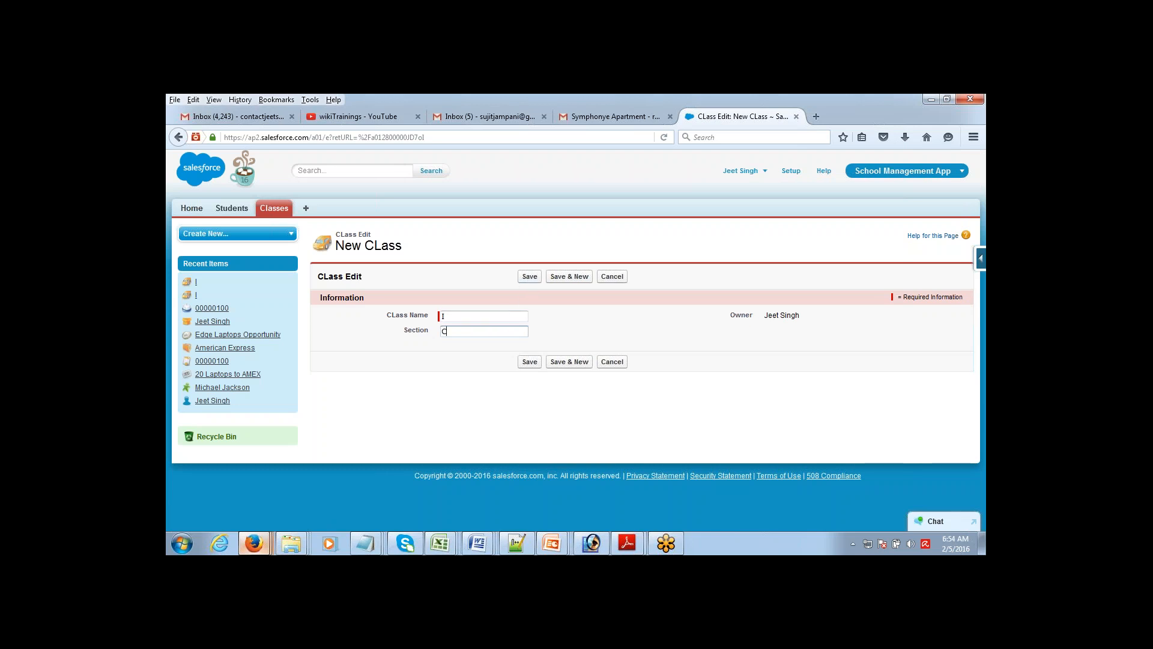
pyautogui.click(529, 277)
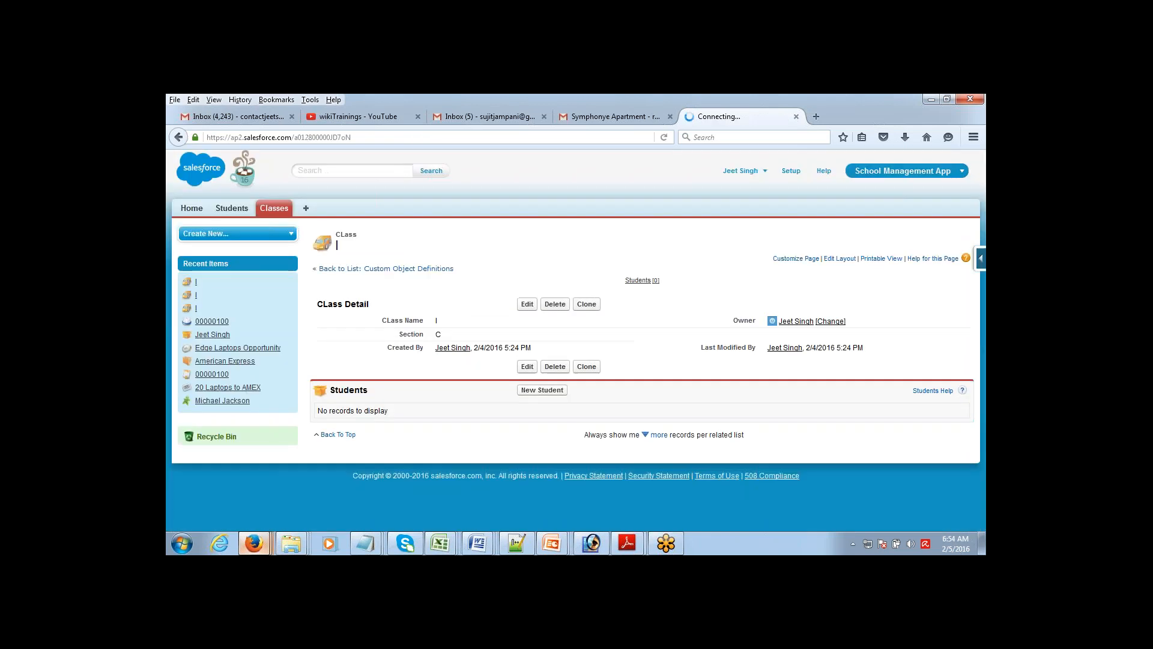
pyautogui.click(276, 210)
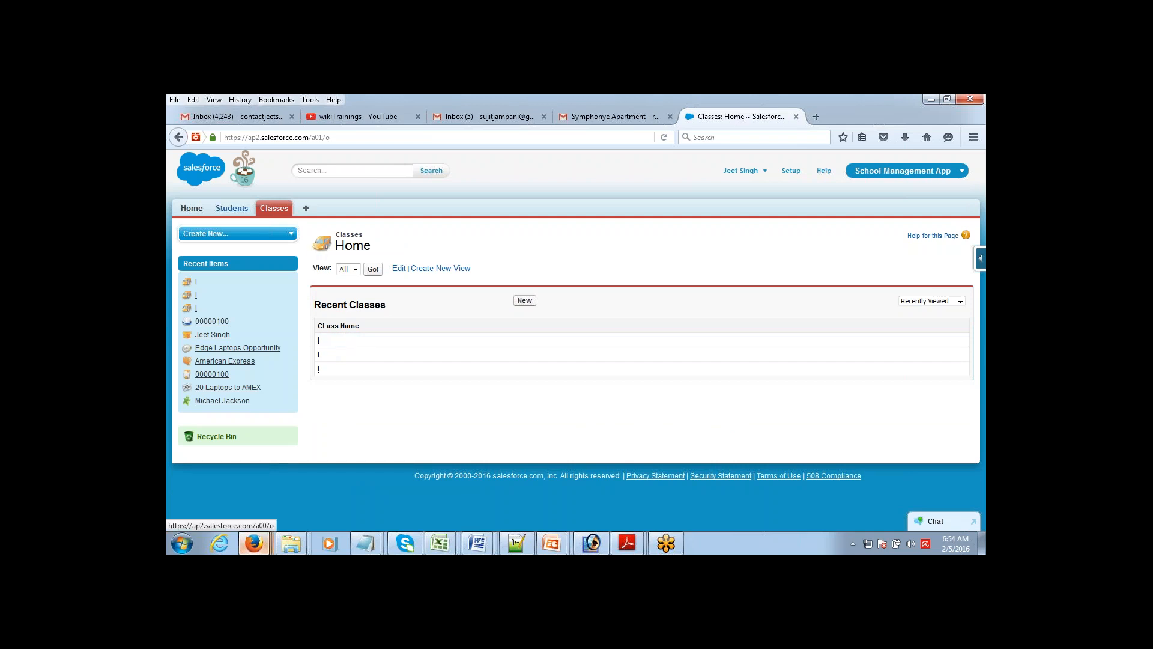
pyautogui.click(232, 207)
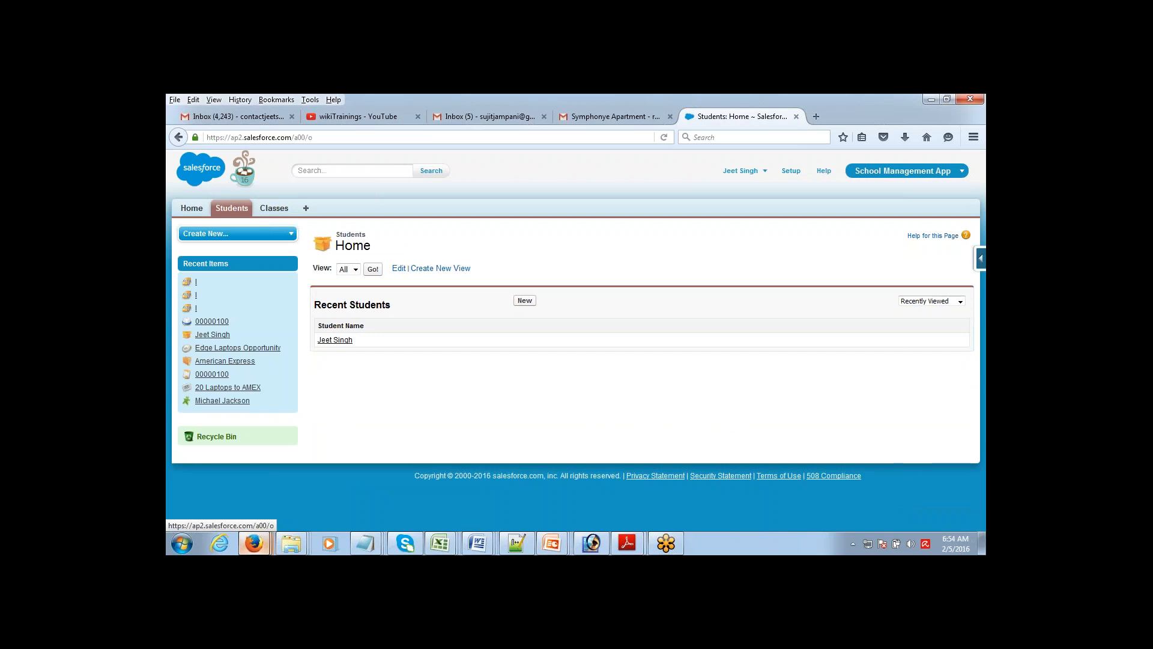
pyautogui.click(529, 305)
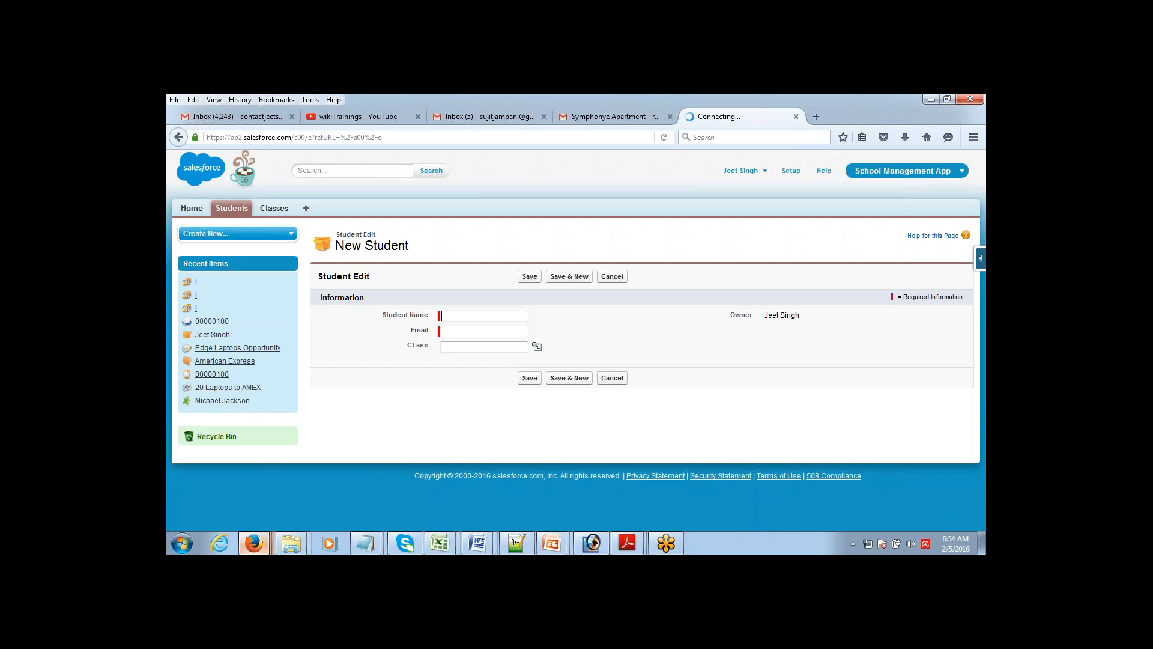
pyautogui.moveTo(409, 346); pyautogui.dragTo(437, 352)
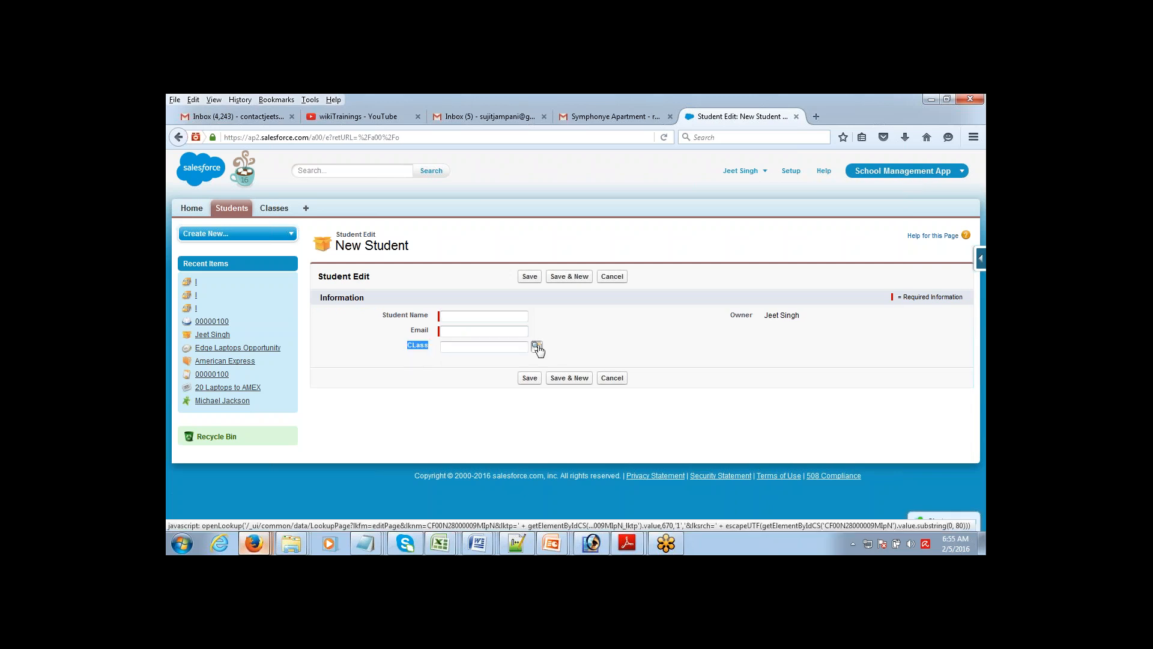
pyautogui.click(537, 348)
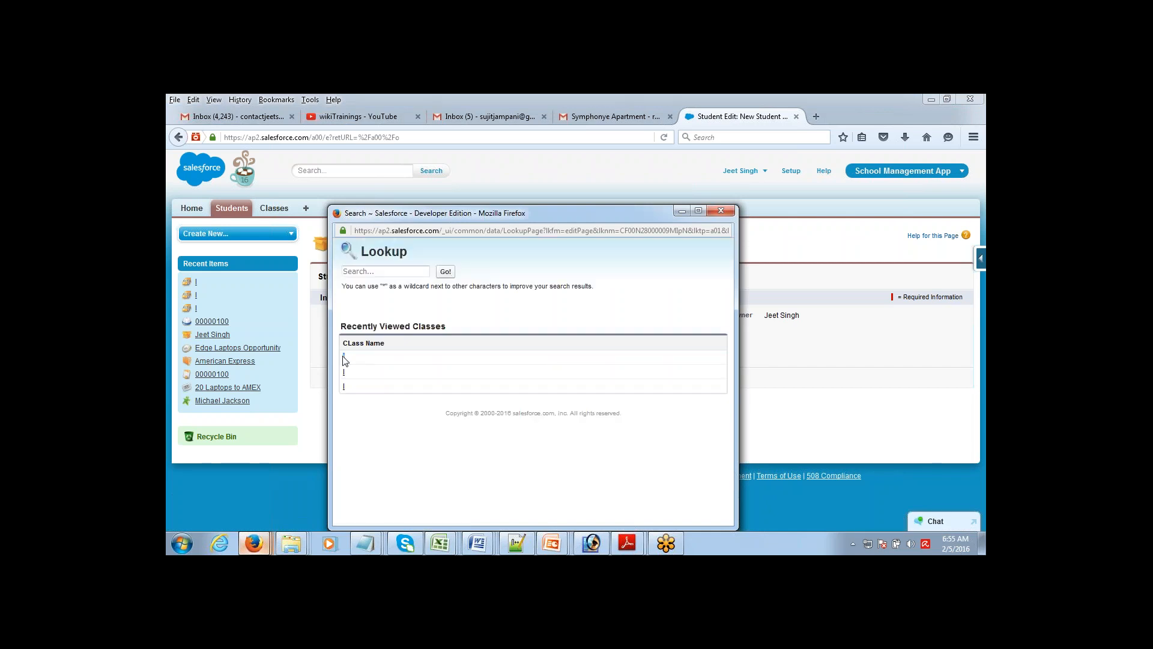
pyautogui.click(345, 359)
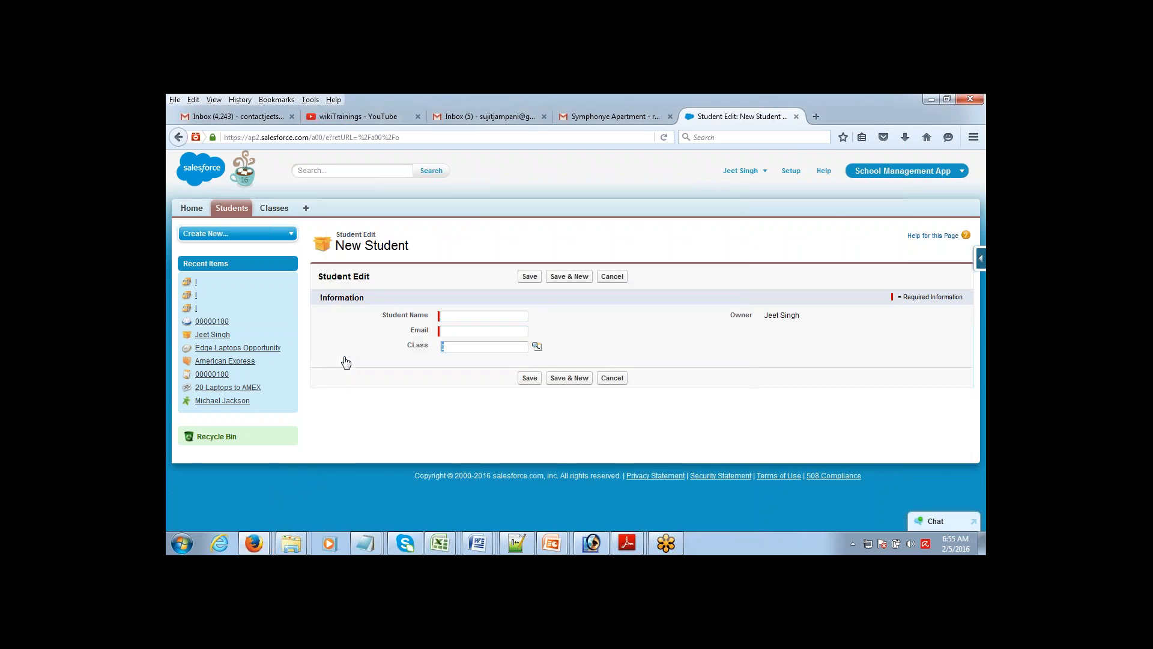
pyautogui.click(449, 377)
pyautogui.click(231, 208)
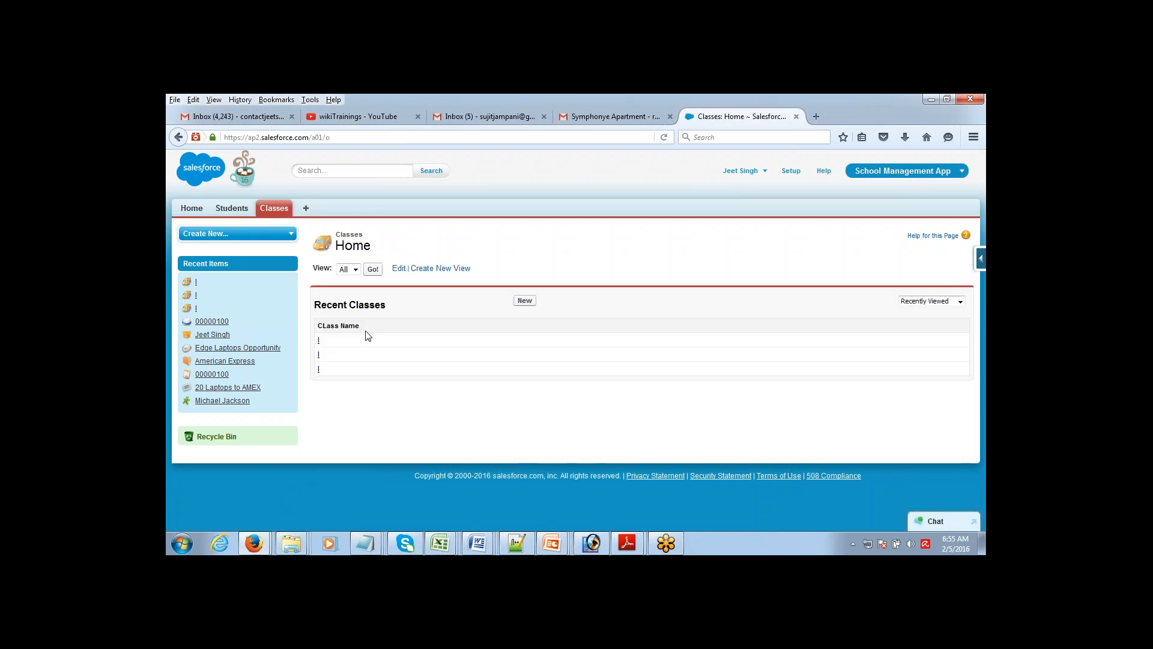
# Step: Rename class I to 'I A', save it, and go to the Students list
pyautogui.click(318, 340)
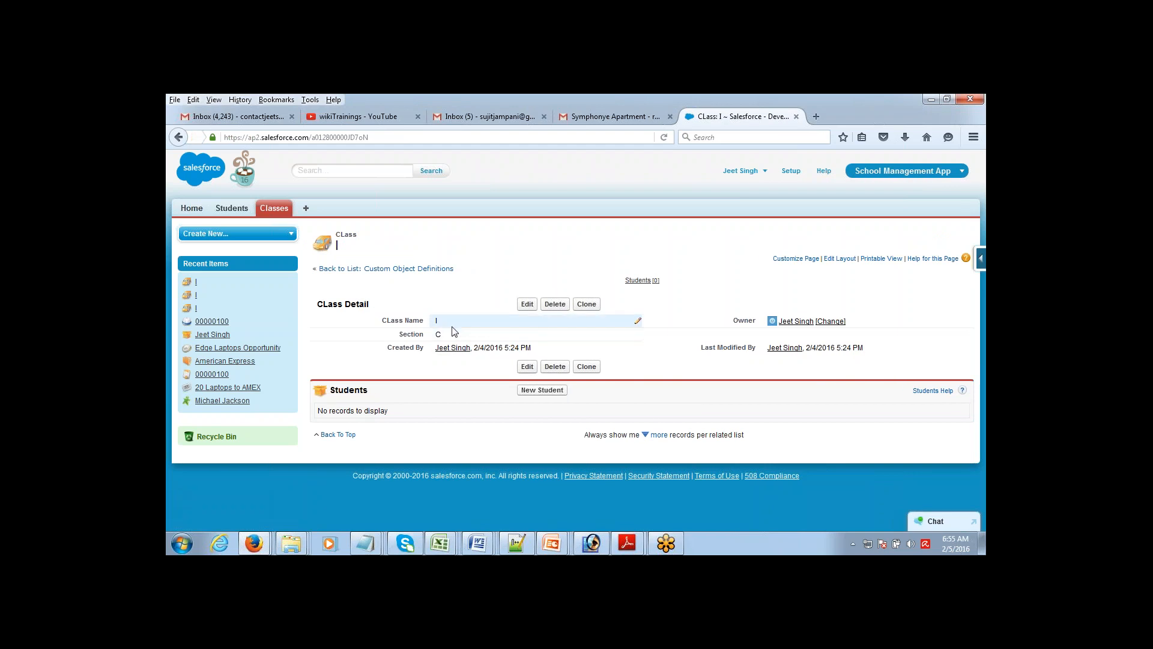
pyautogui.doubleClick(437, 321)
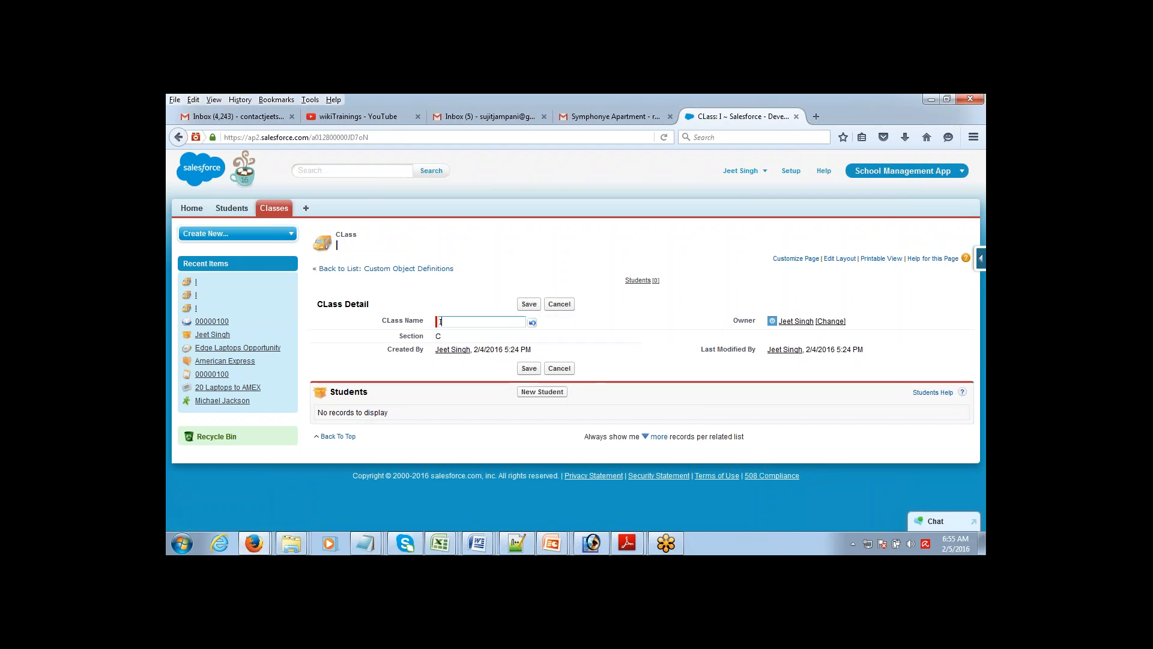
pyautogui.write('A')
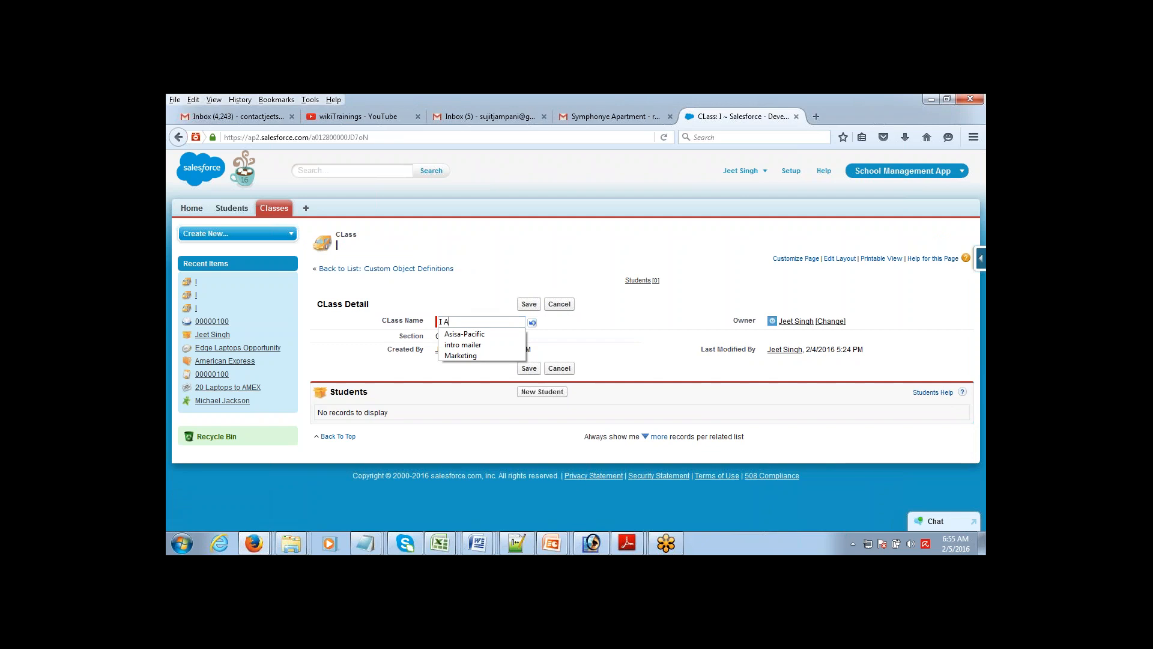
pyautogui.click(527, 305)
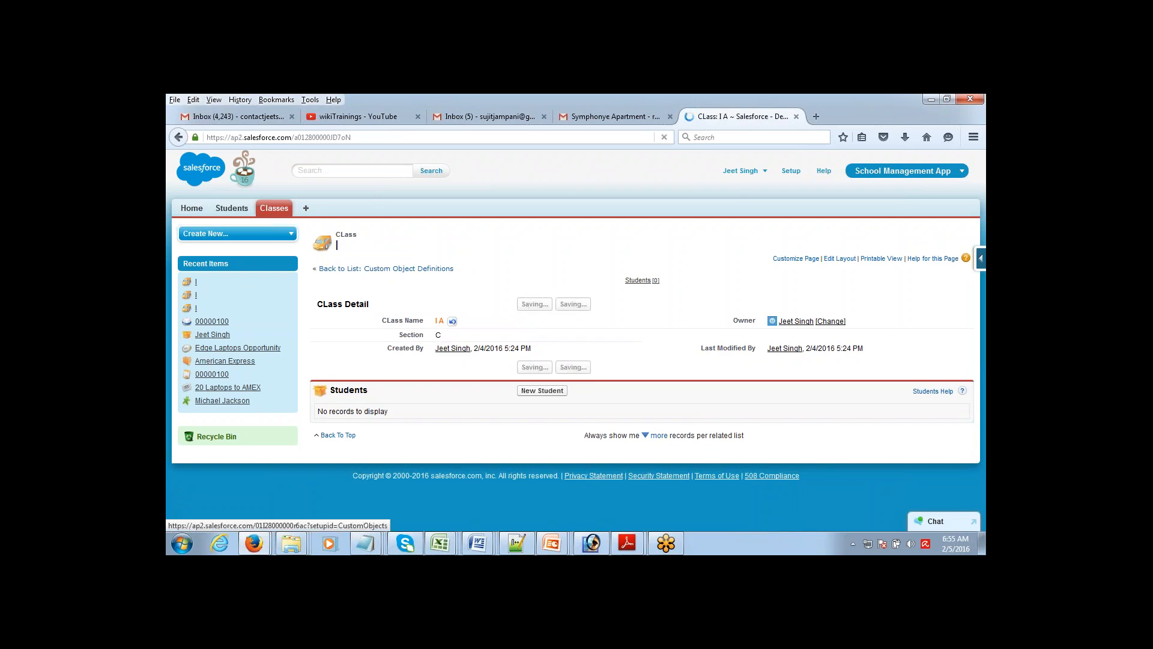
pyautogui.click(229, 208)
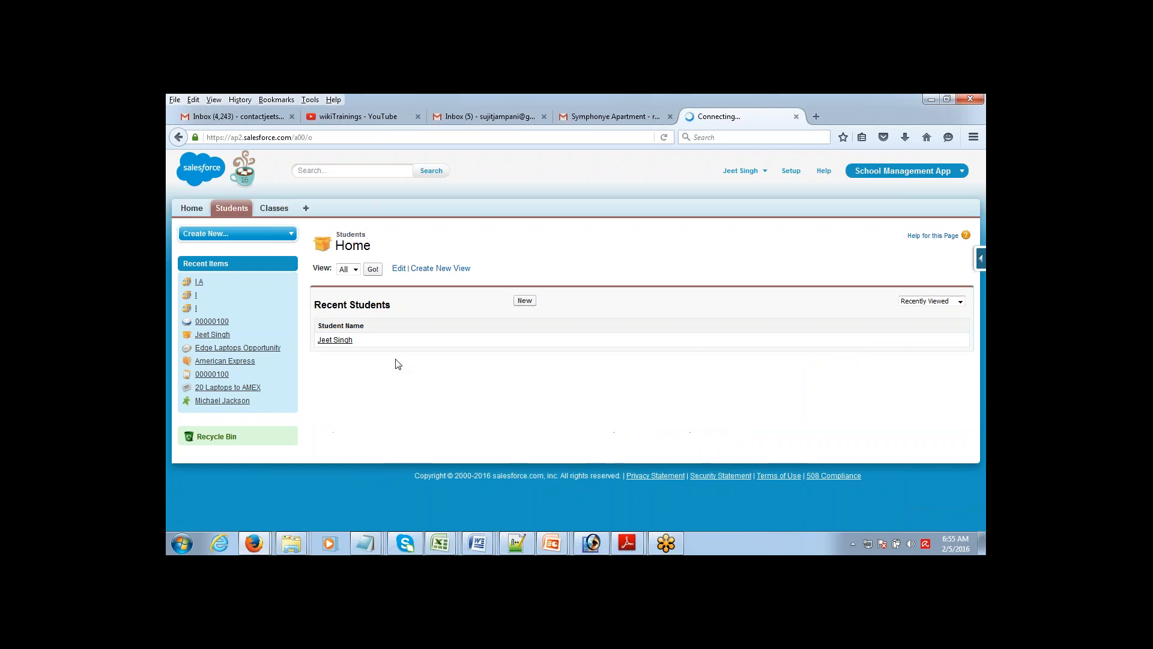
# Step: Start a new student record and enter the student's name and email
pyautogui.click(525, 301)
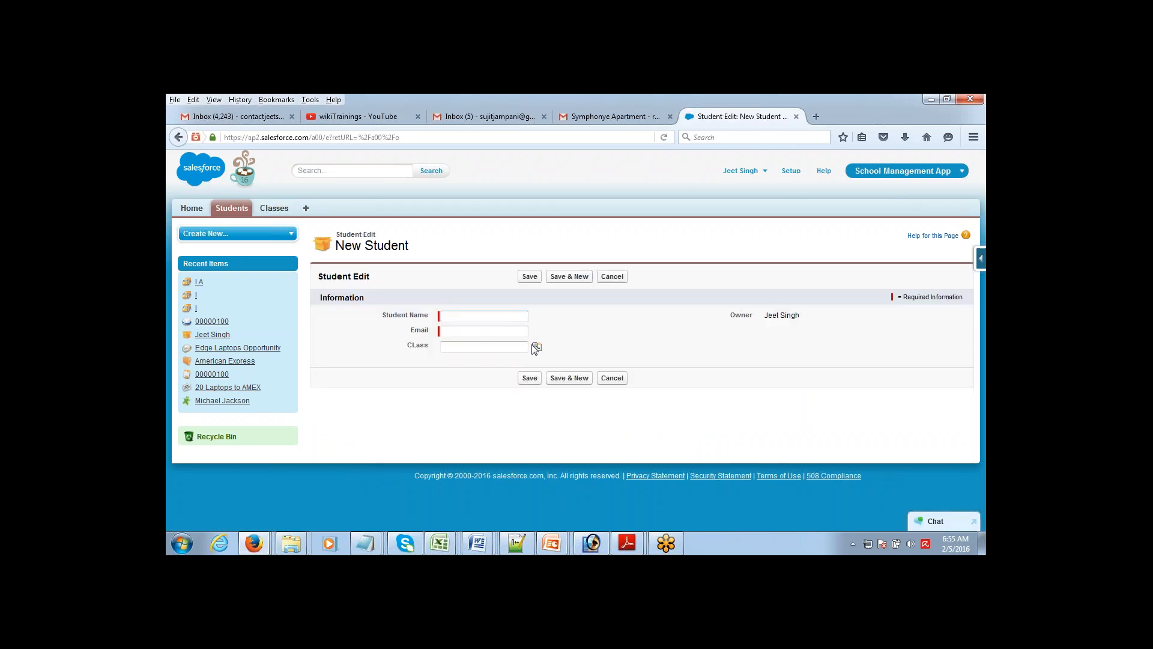
pyautogui.click(493, 319)
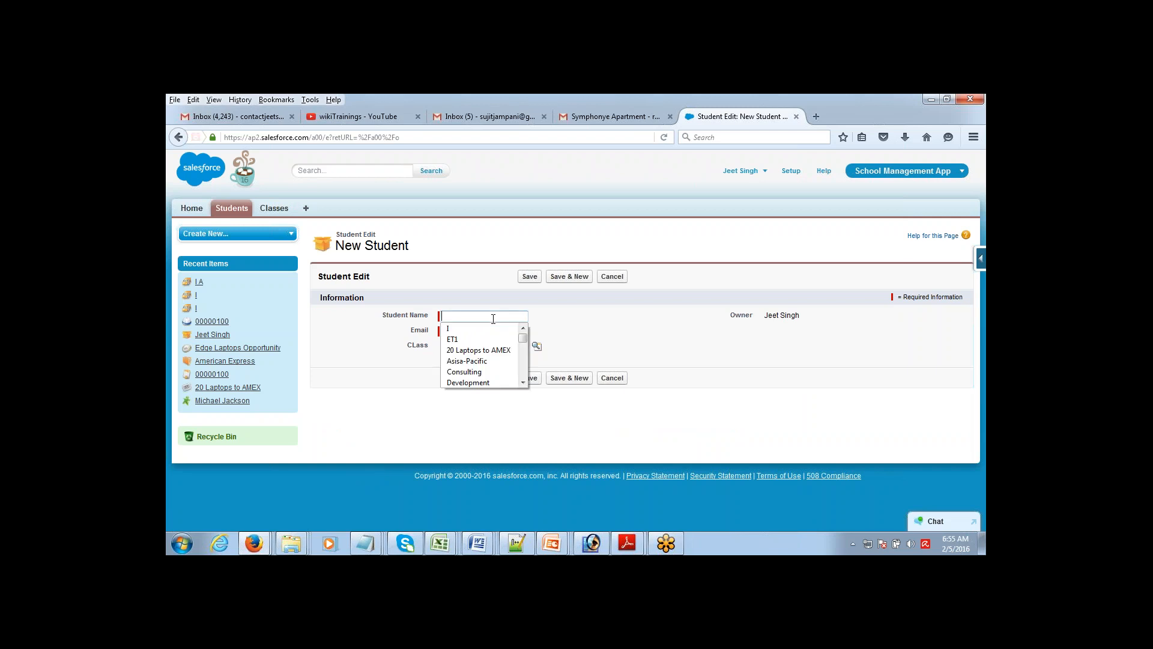
pyautogui.click(477, 296)
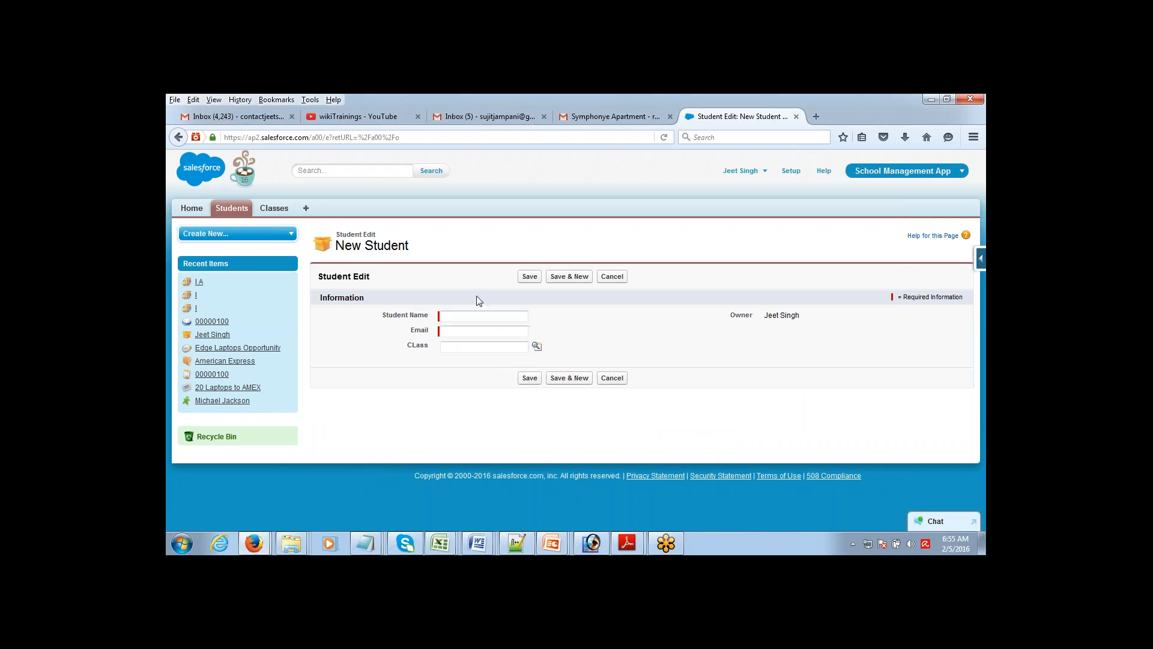
pyautogui.press('Tab')
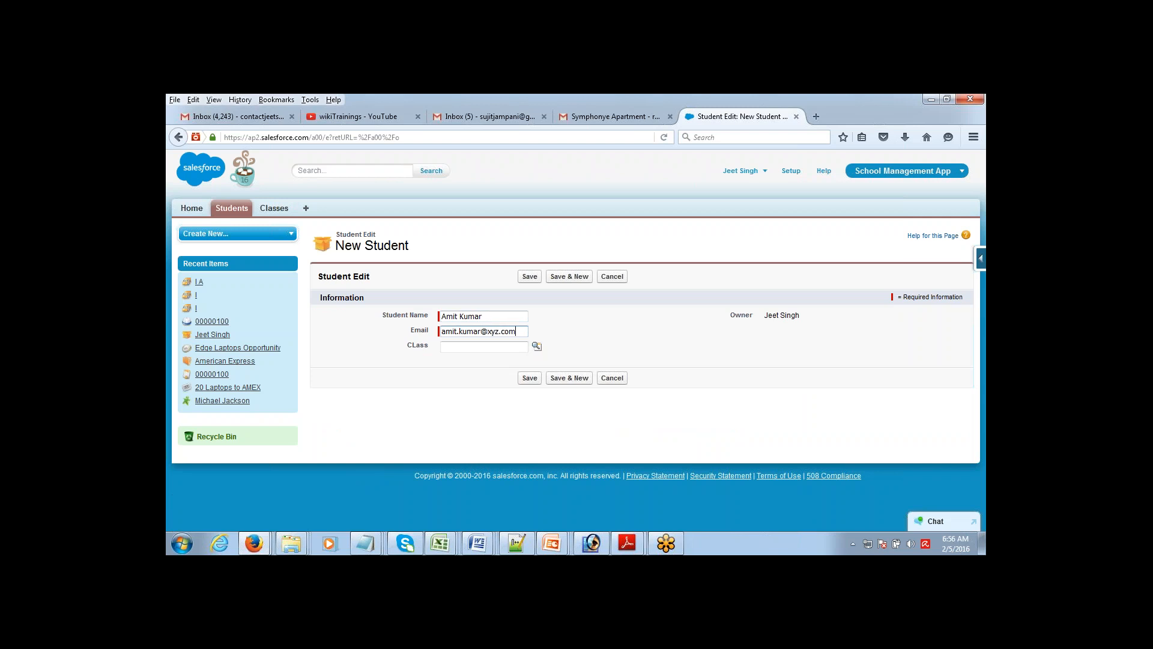
# Step: Assign the student to class I A via the lookup, save, and return to Classes
pyautogui.click(537, 347)
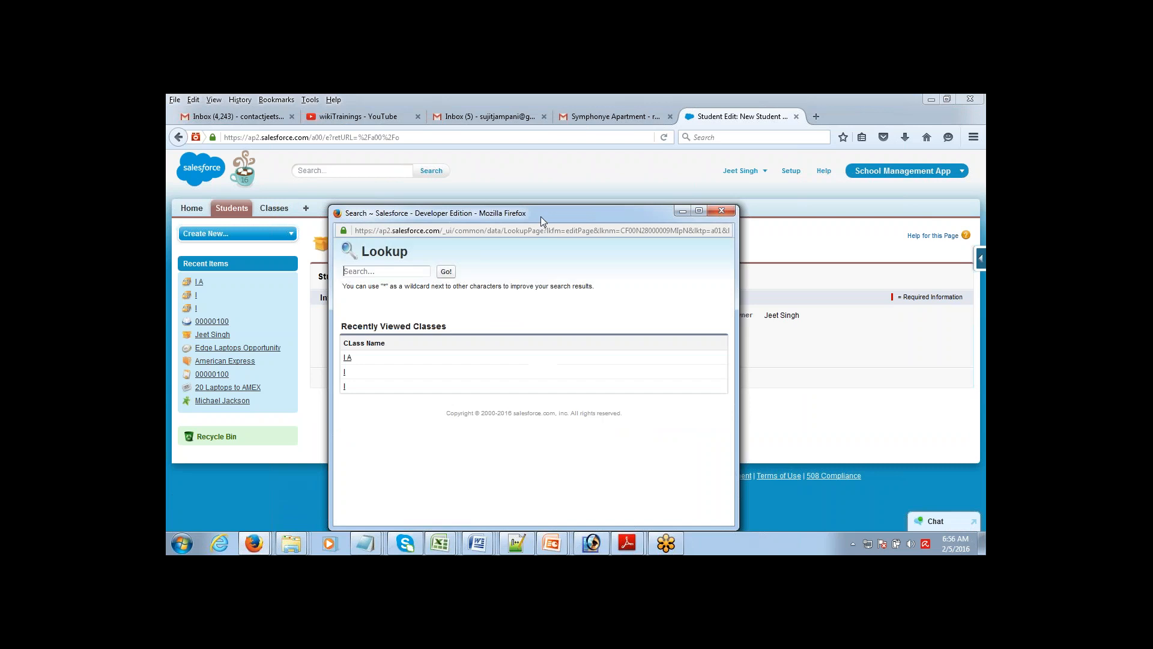
pyautogui.click(347, 357)
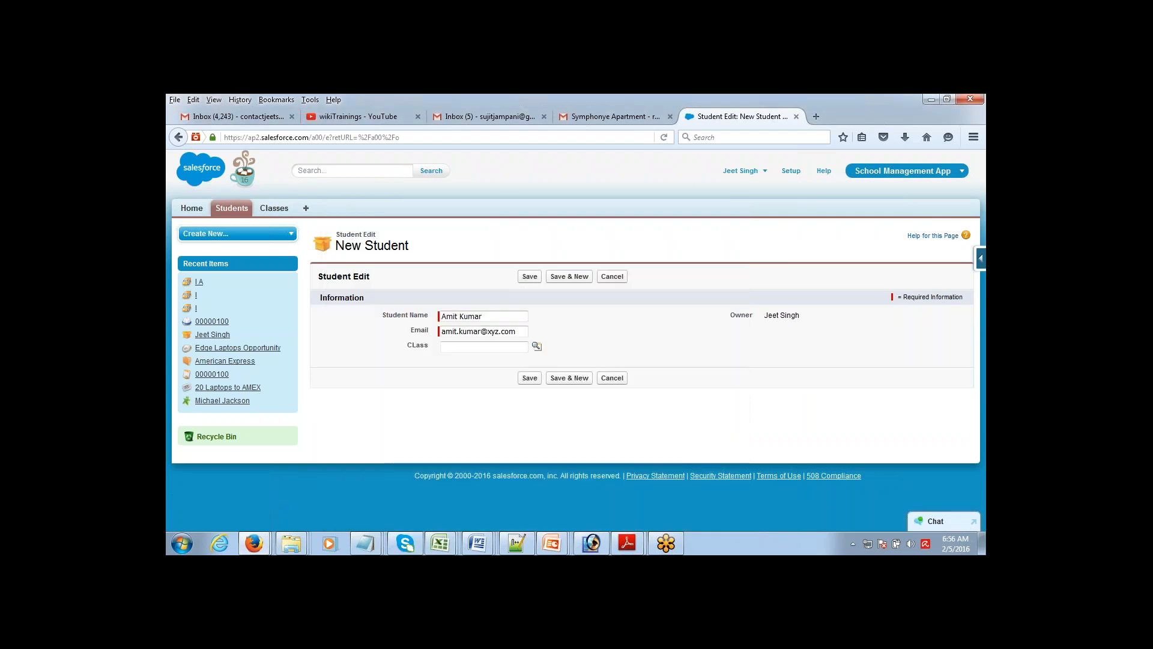
pyautogui.click(346, 357)
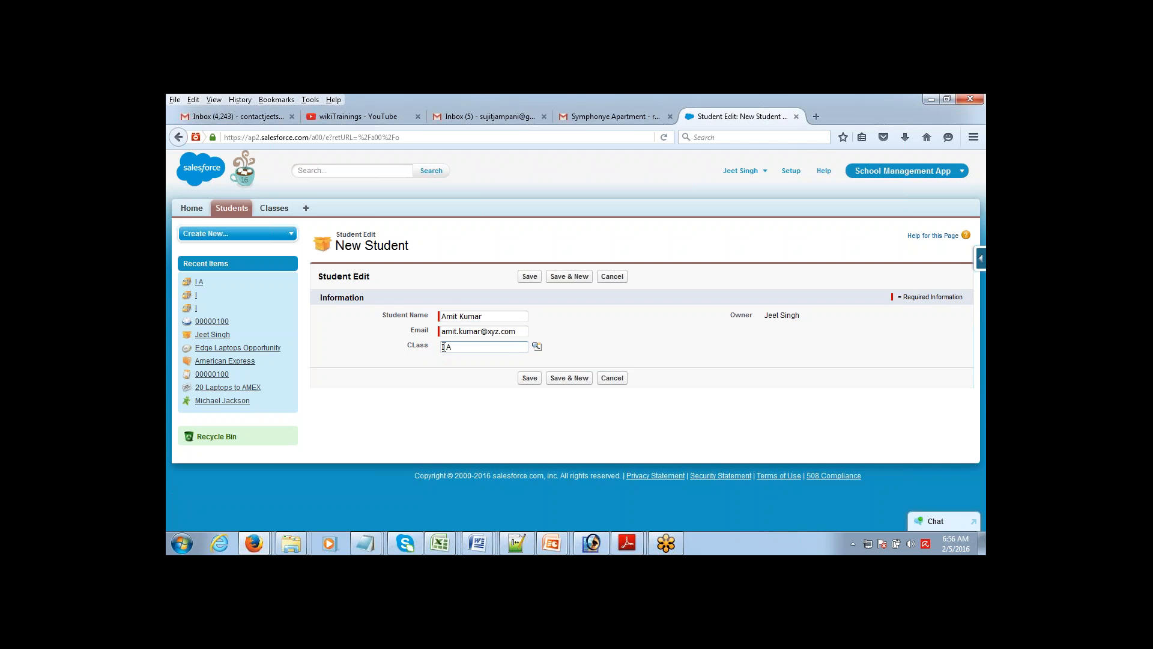
pyautogui.click(530, 277)
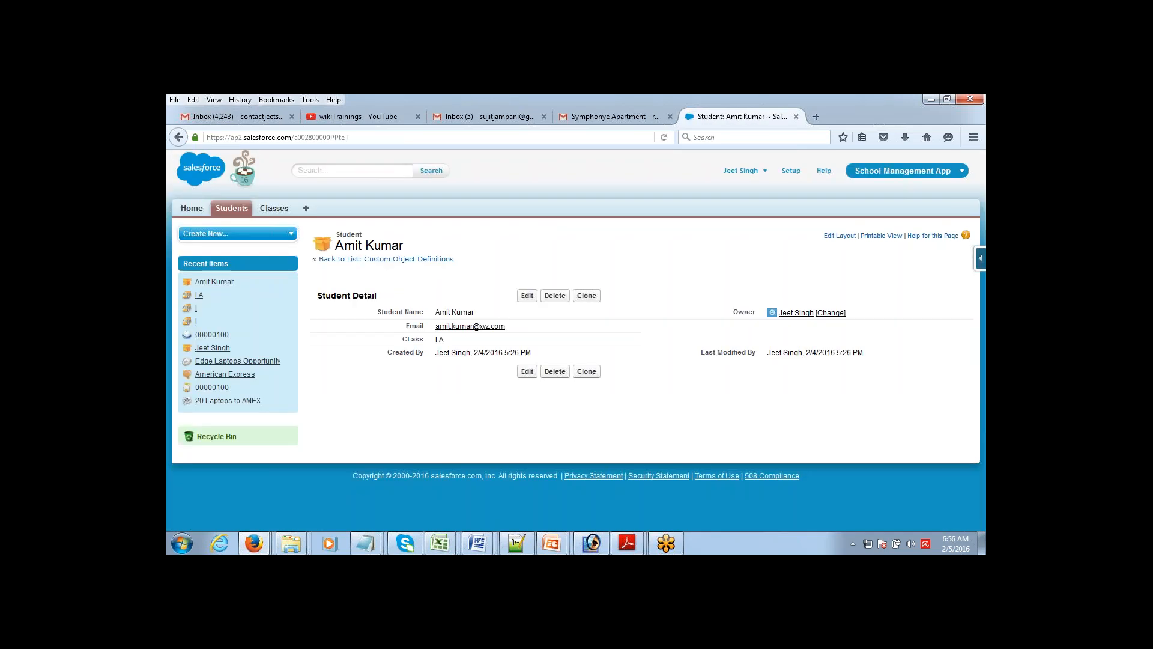
pyautogui.click(278, 211)
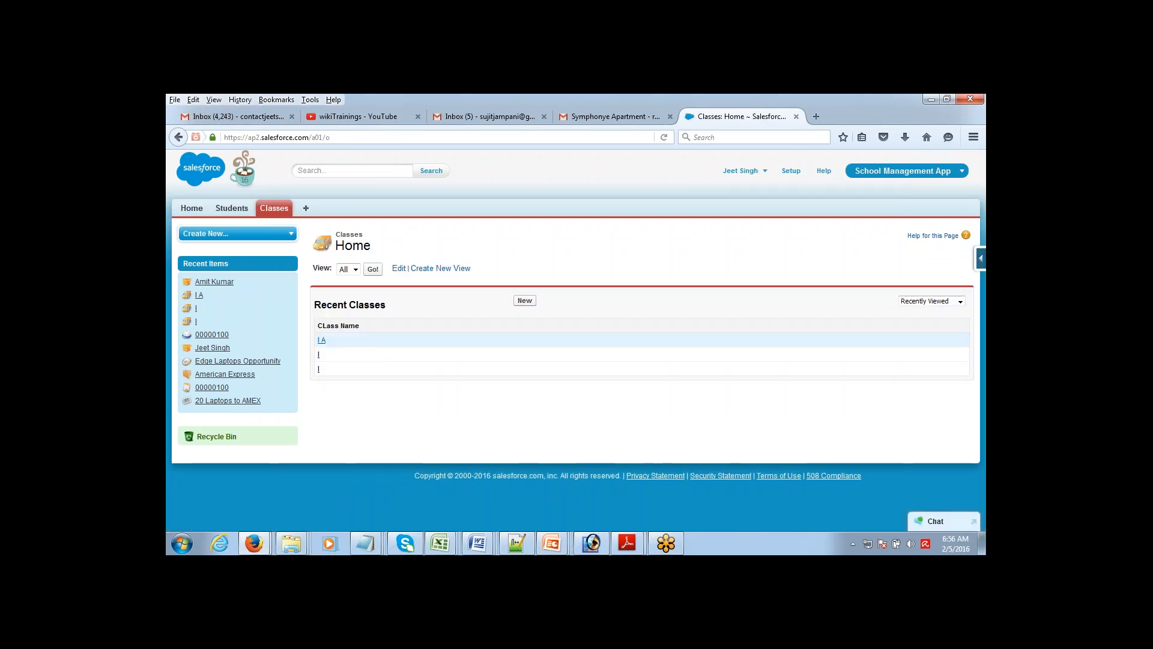
# Step: Open class I A to see its enrolled student in the Students related list
pyautogui.click(321, 340)
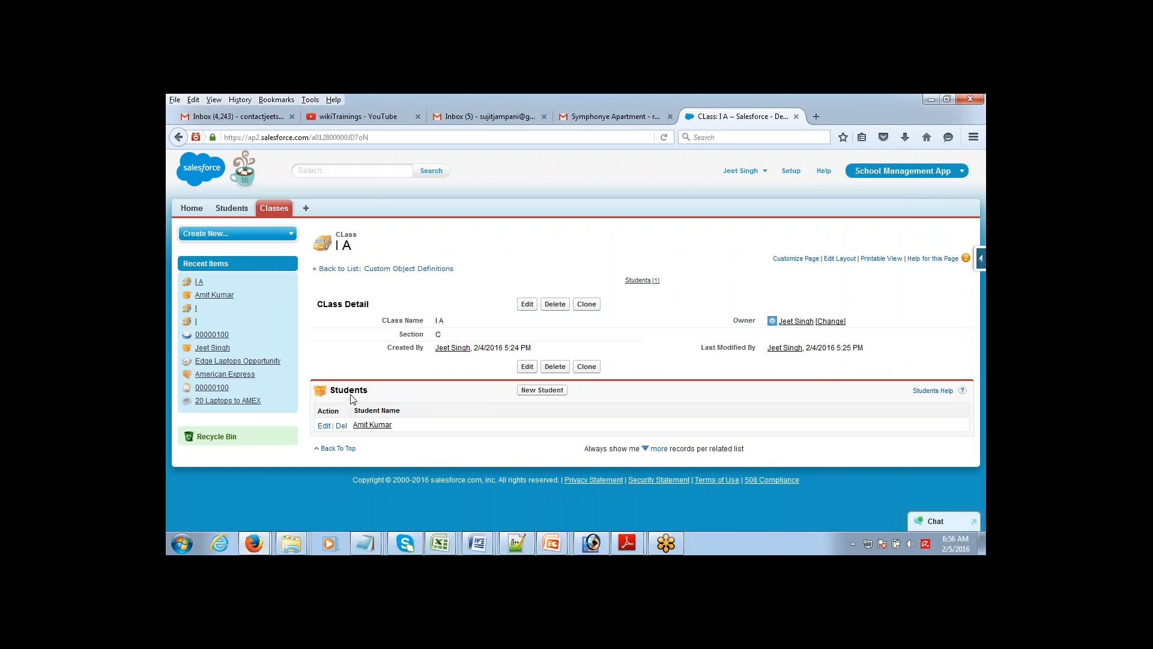
pyautogui.moveTo(348, 391); pyautogui.dragTo(367, 391)
# Step: Create a new student with a name and email in class I A, then return to the Pwd notes
pyautogui.click(542, 390)
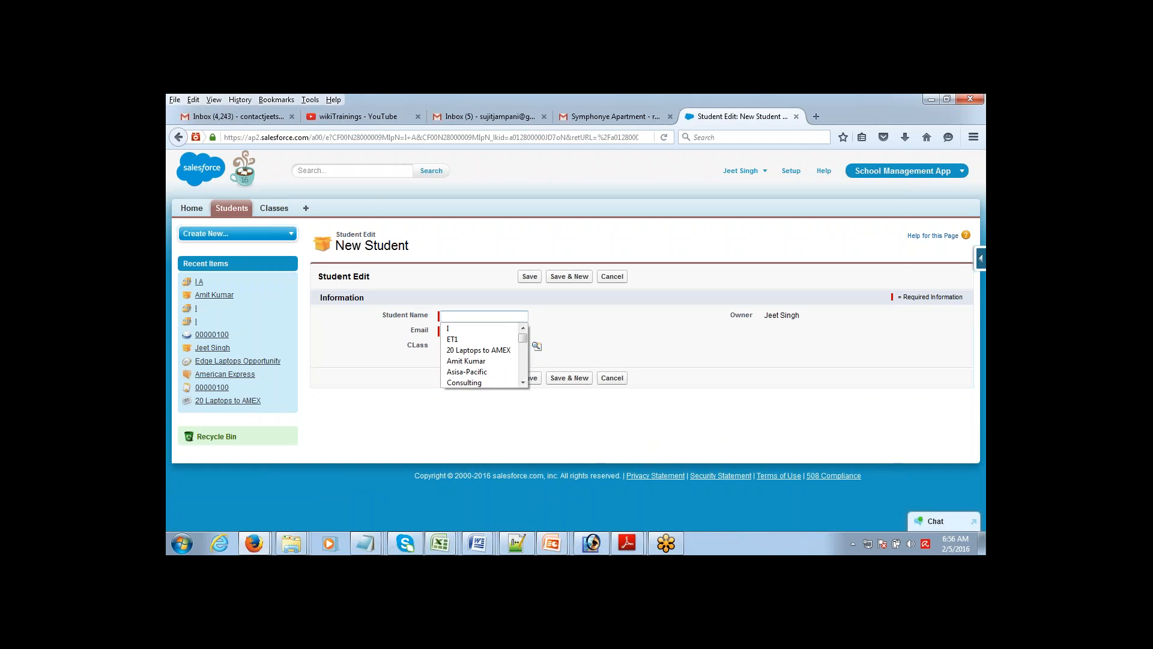
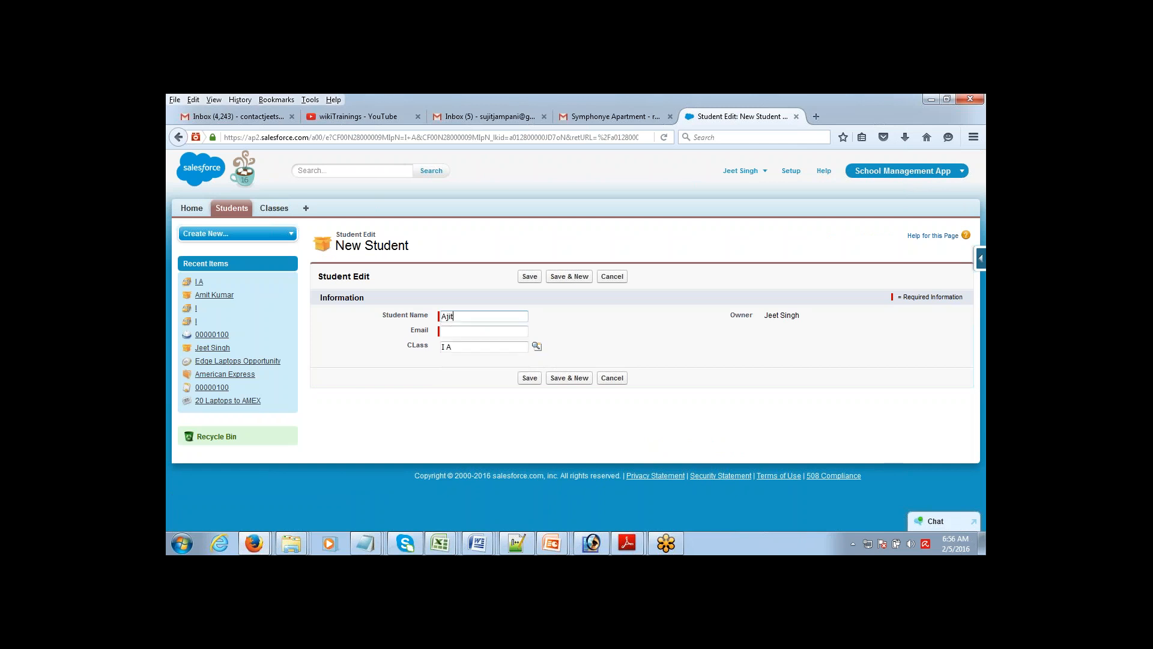
pyautogui.press('Tab')
pyautogui.press('Return')
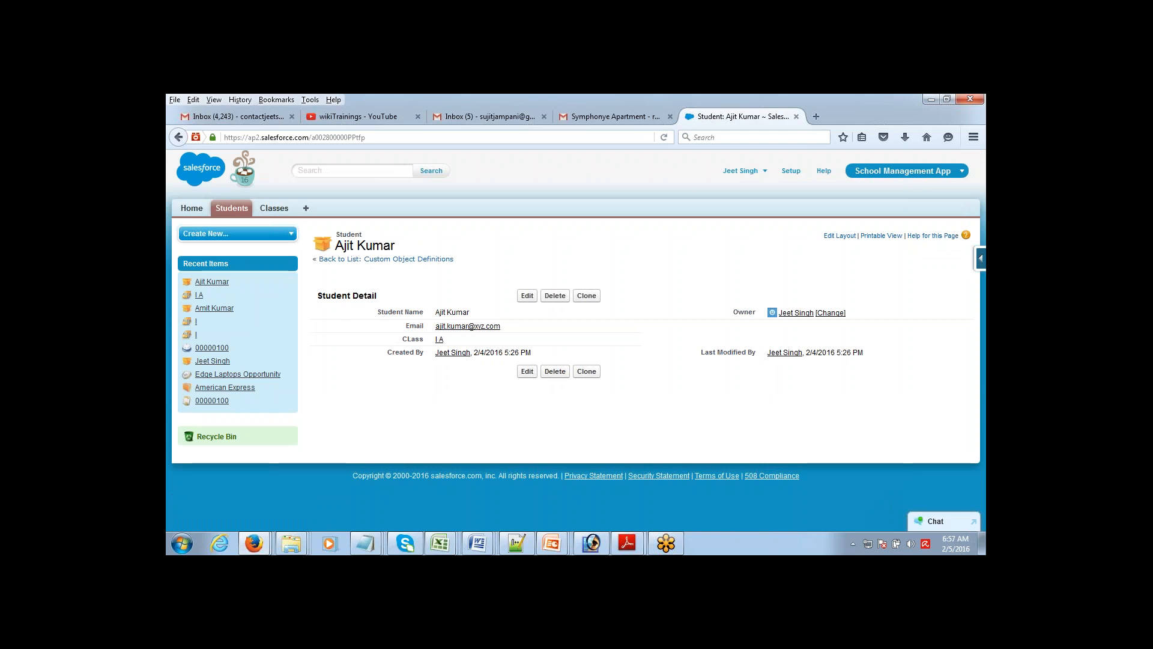
pyautogui.moveTo(364, 551)
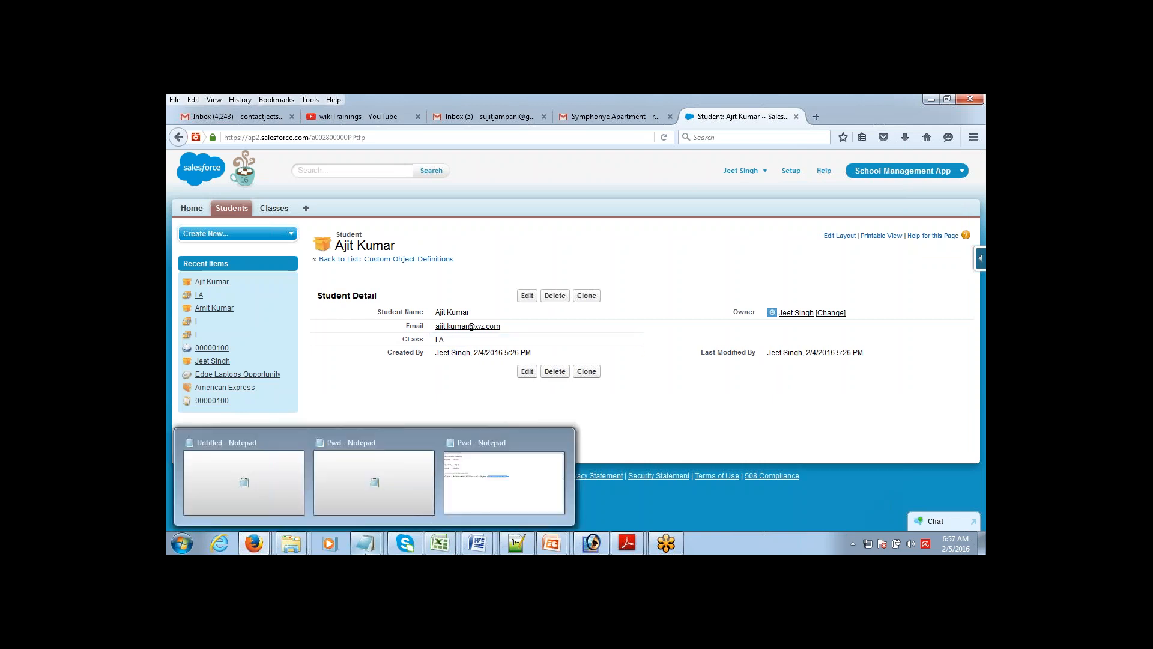
pyautogui.click(497, 491)
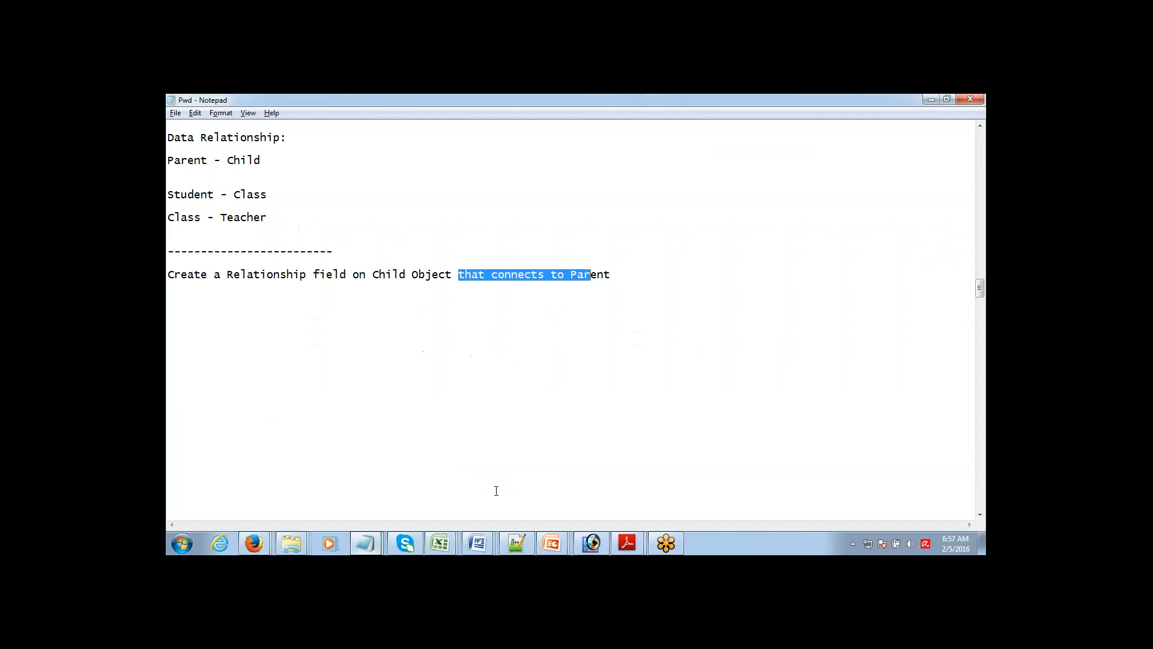
pyautogui.click(511, 275)
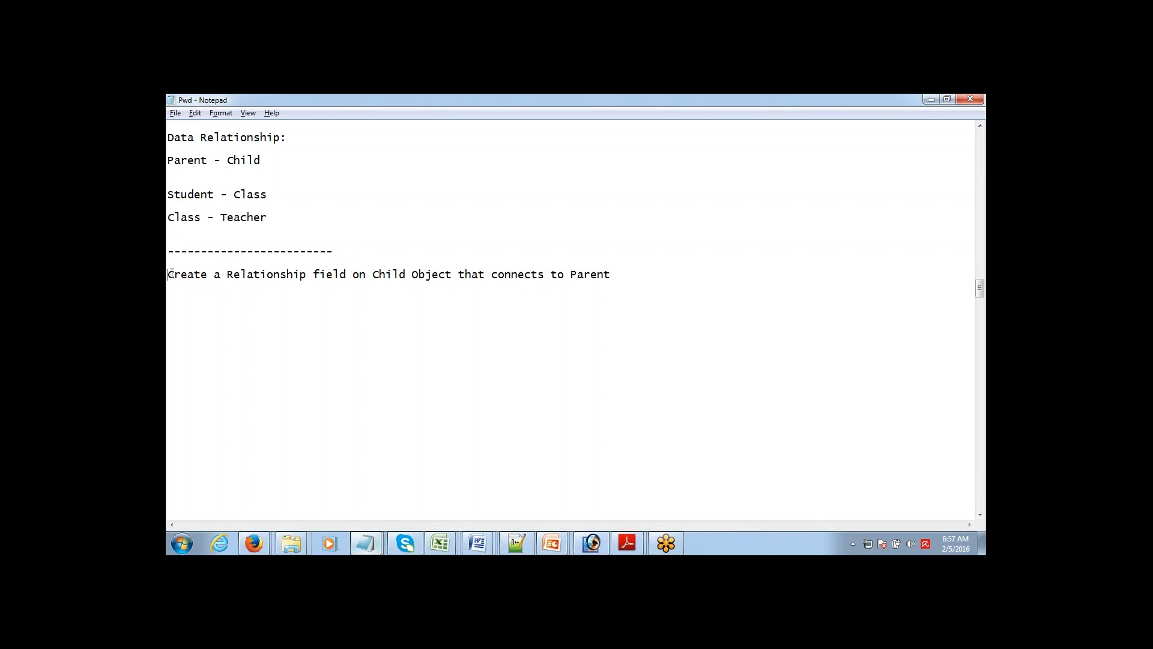
pyautogui.moveTo(169, 274); pyautogui.dragTo(283, 270)
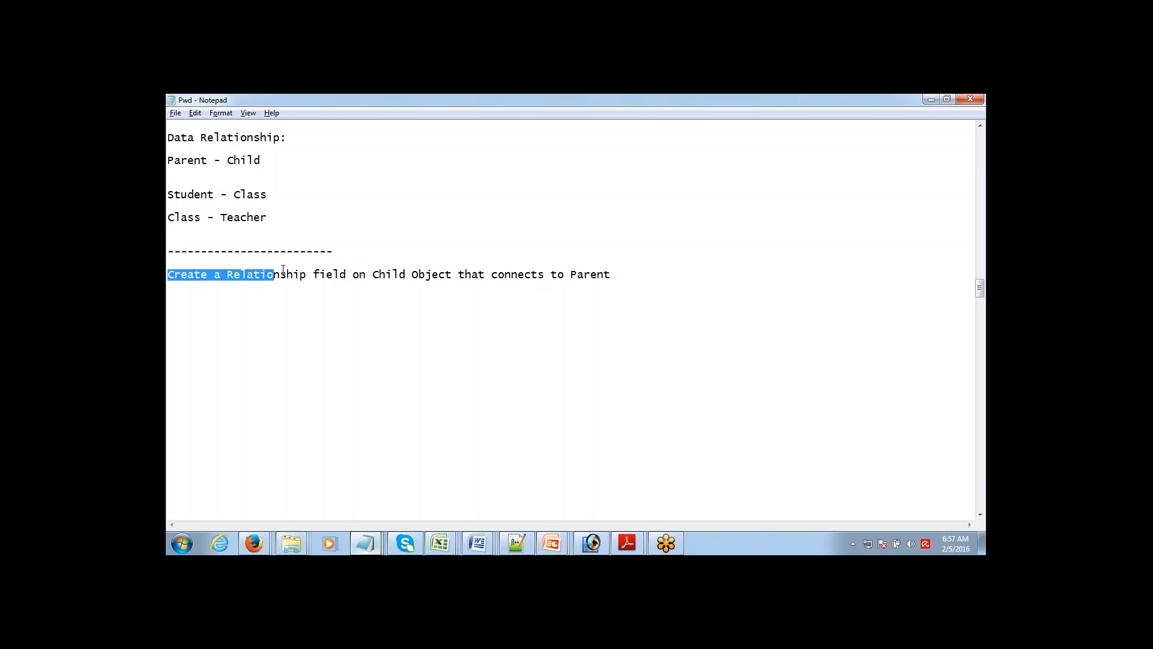
pyautogui.click(478, 273)
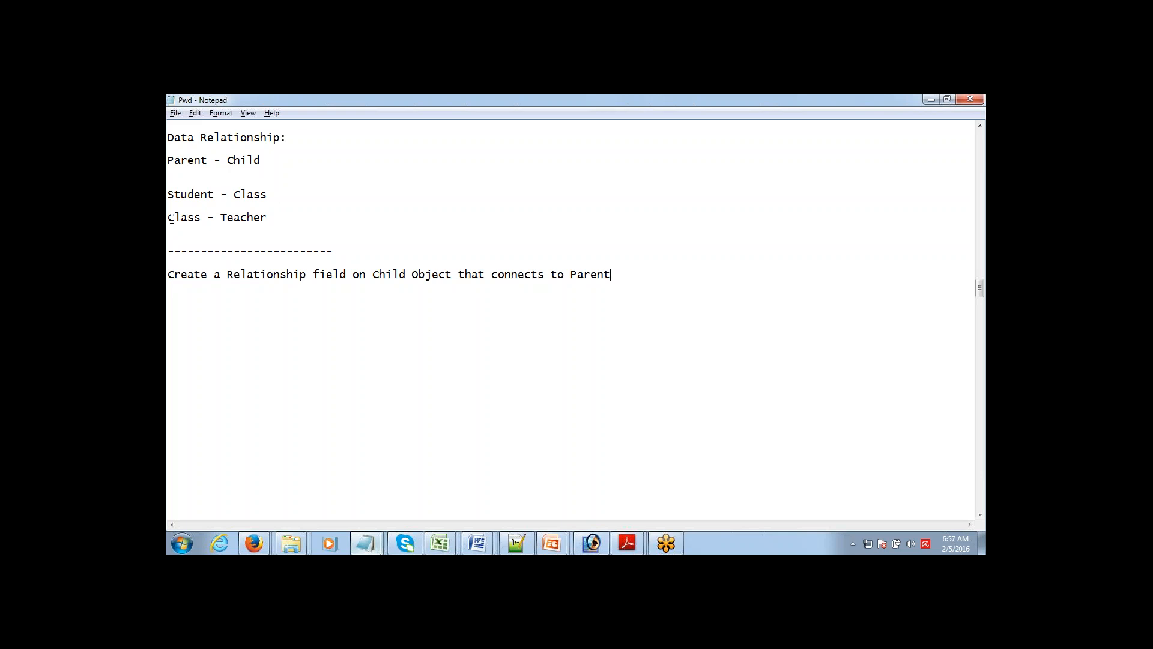
pyautogui.moveTo(171, 219); pyautogui.dragTo(250, 227)
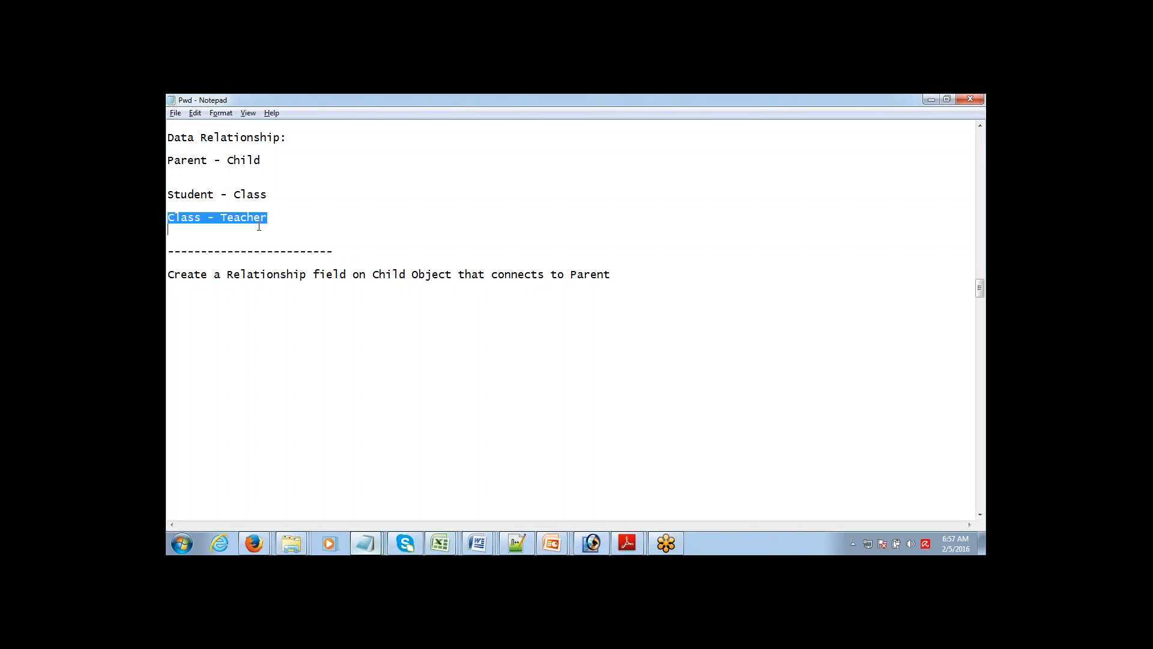
pyautogui.doubleClick(177, 219)
pyautogui.doubleClick(183, 220)
pyautogui.moveTo(262, 539)
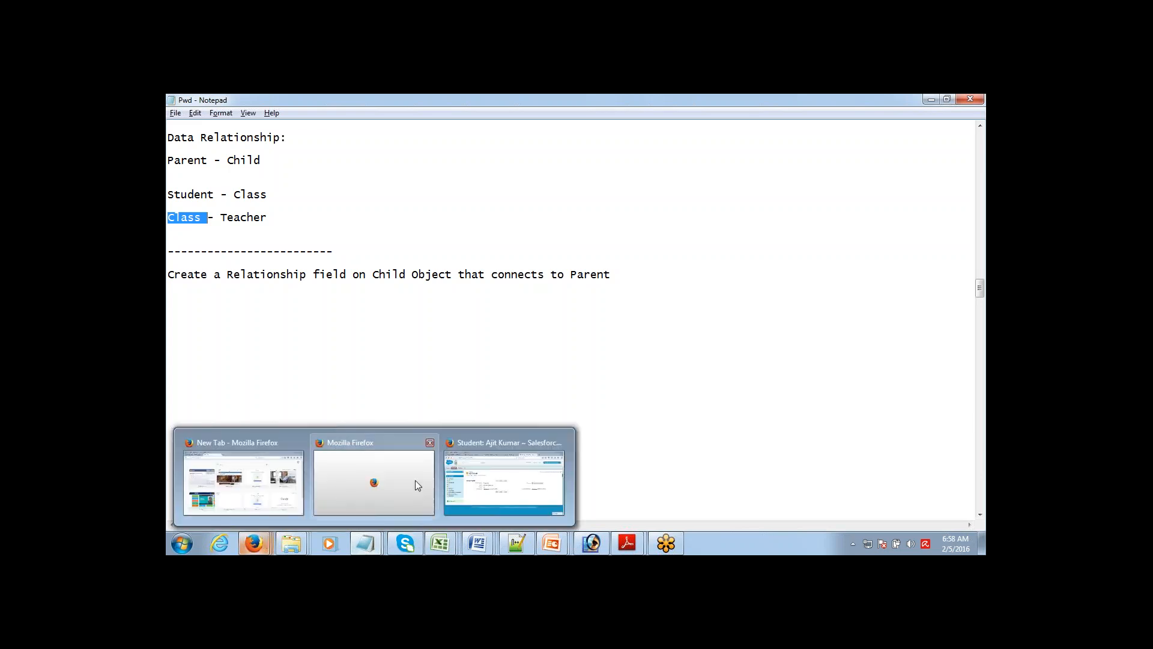
pyautogui.click(487, 498)
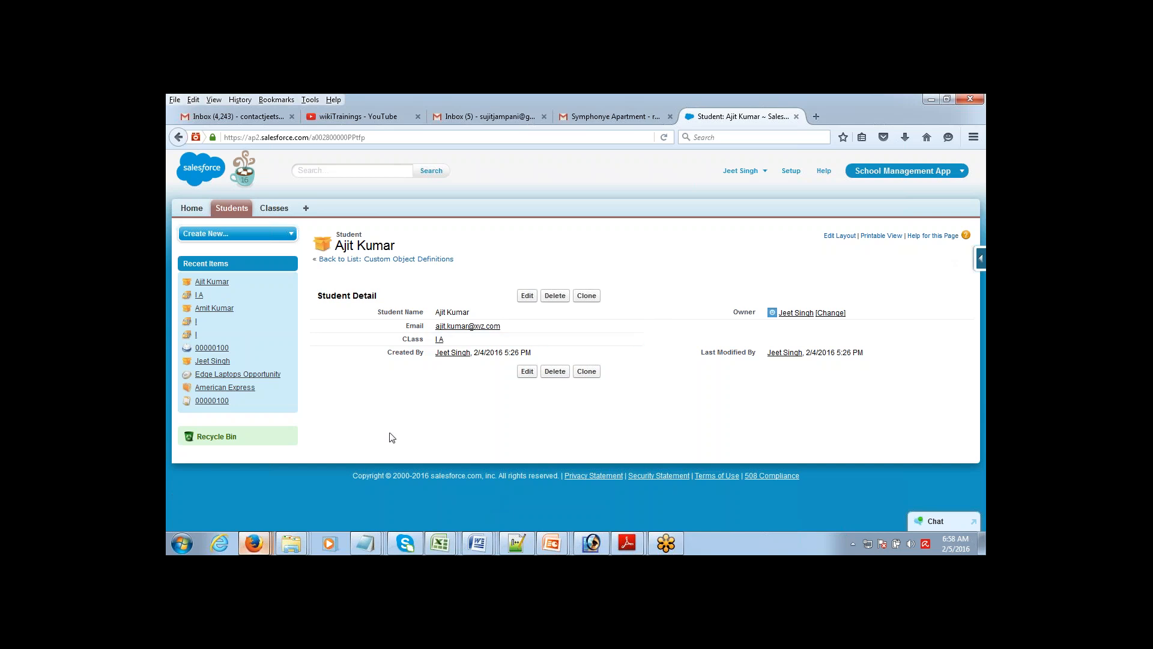
pyautogui.moveTo(366, 532)
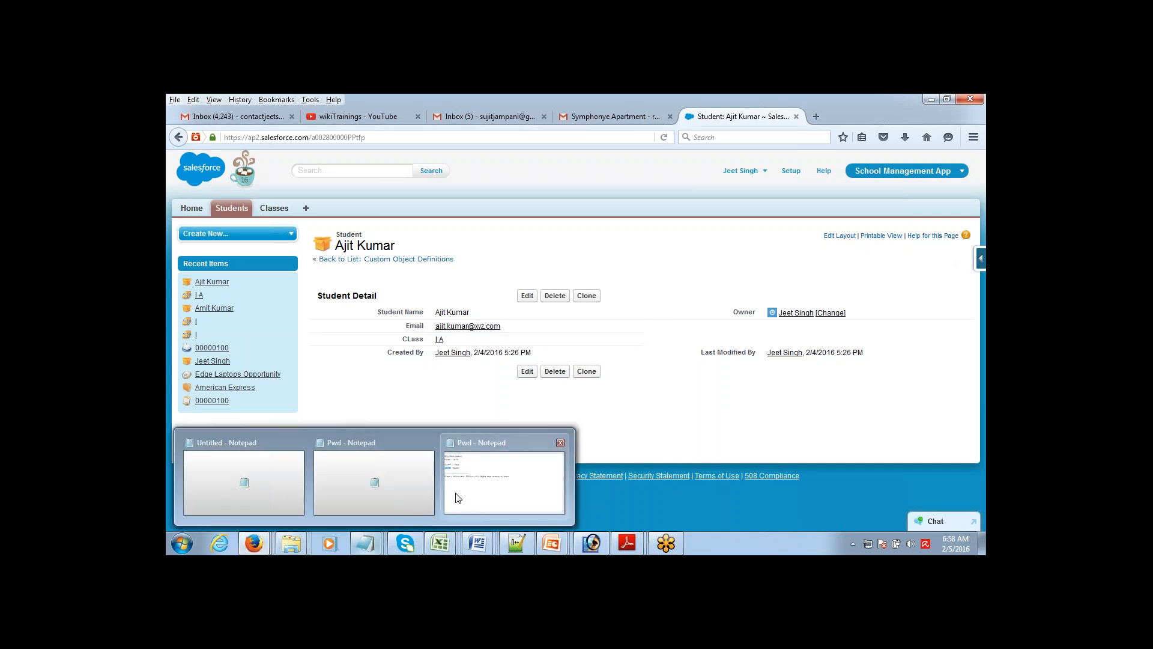
pyautogui.click(504, 477)
pyautogui.click(586, 274)
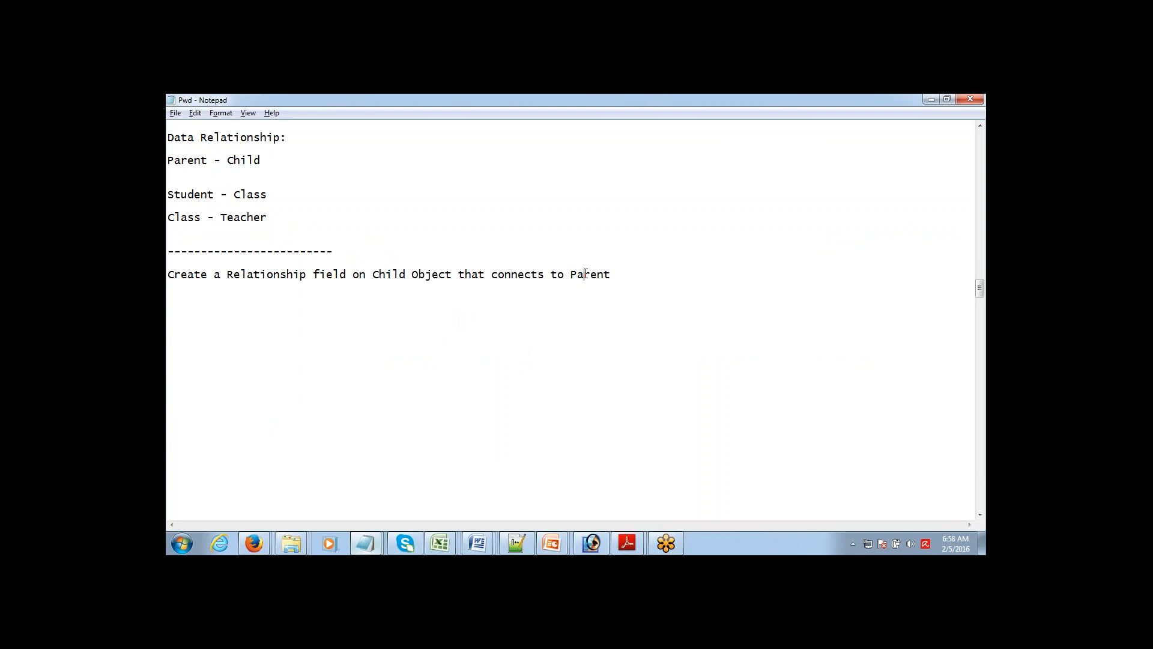
# Step: Type 'One to Many Relationship' on a new line below the relationship-field line
pyautogui.press('Return')
pyautogui.press('Return')
pyautogui.press('Return')
pyautogui.press('Return')
pyautogui.press('Return')
pyautogui.press('Return')
pyautogui.press('Return')
pyautogui.press('Return')
pyautogui.press('Return')
pyautogui.press('Return')
pyautogui.press('Return')
pyautogui.press('Return')
pyautogui.press('Return')
pyautogui.press('Return')
pyautogui.press('Return')
pyautogui.press('Return')
pyautogui.press('Return')
pyautogui.press('Return')
pyautogui.press('Return')
pyautogui.press('Return')
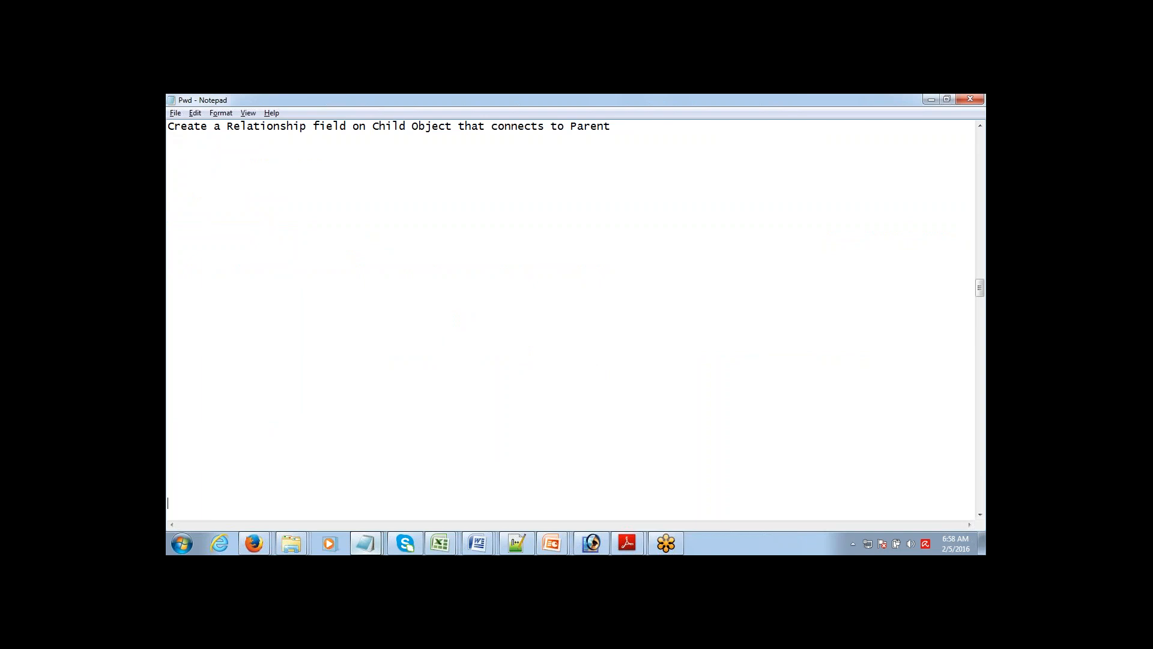
pyautogui.press('Up')
pyautogui.press('Up')
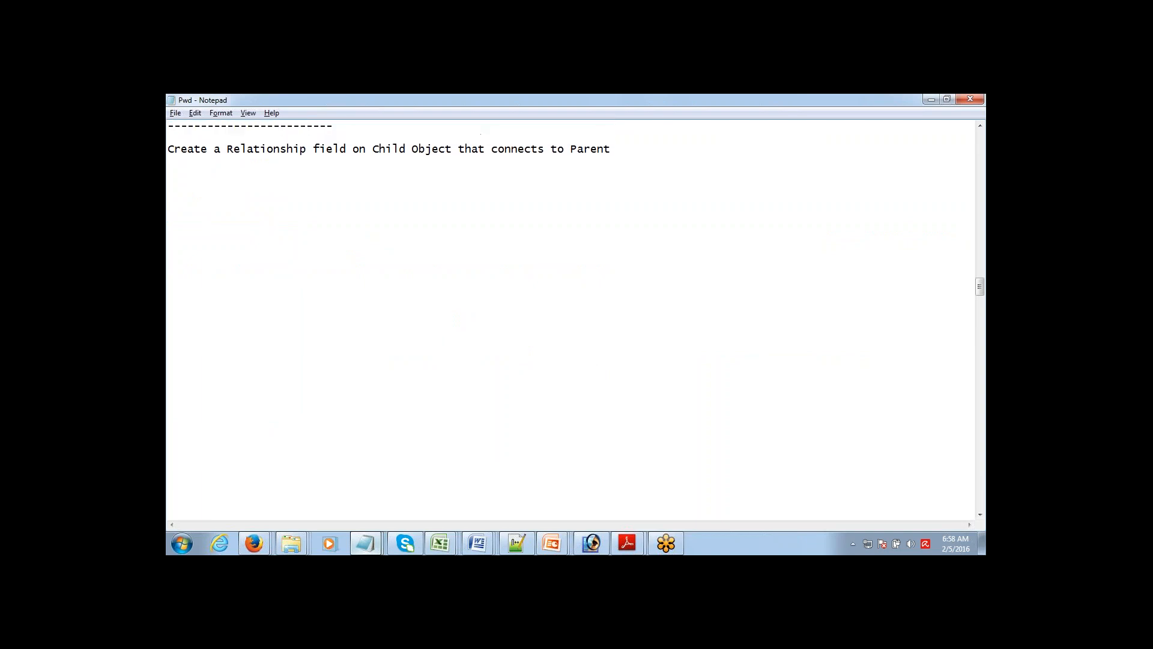
pyautogui.press('Down')
pyautogui.press('Down')
pyautogui.press('Down')
pyautogui.write('One to any Relationship')
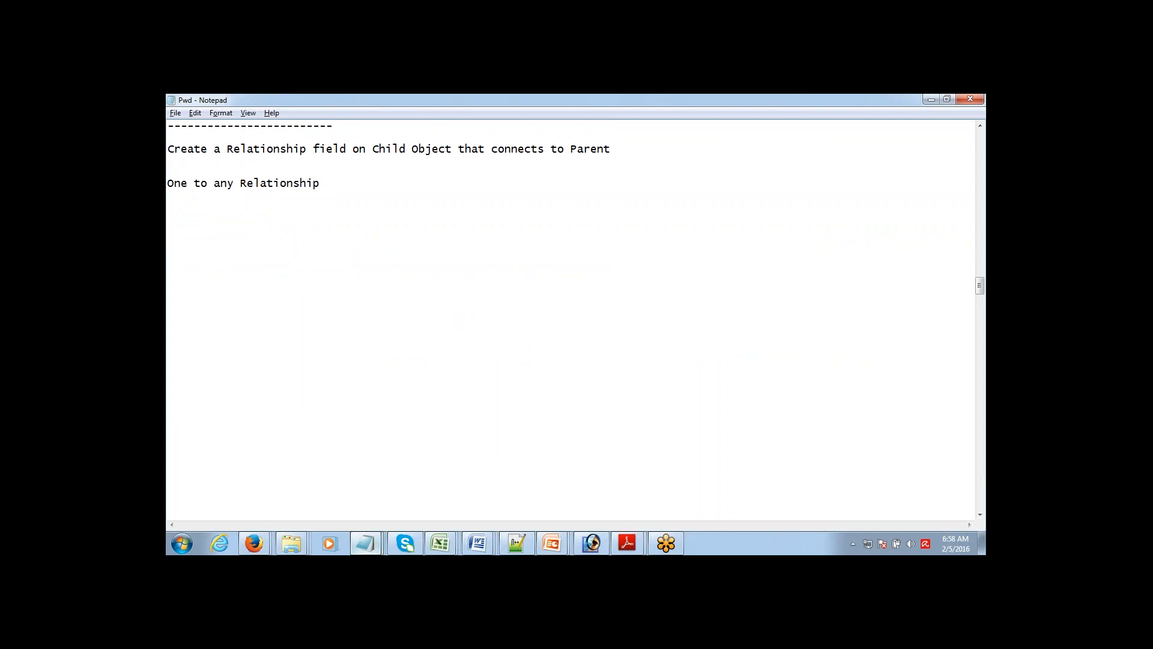
pyautogui.write('M')
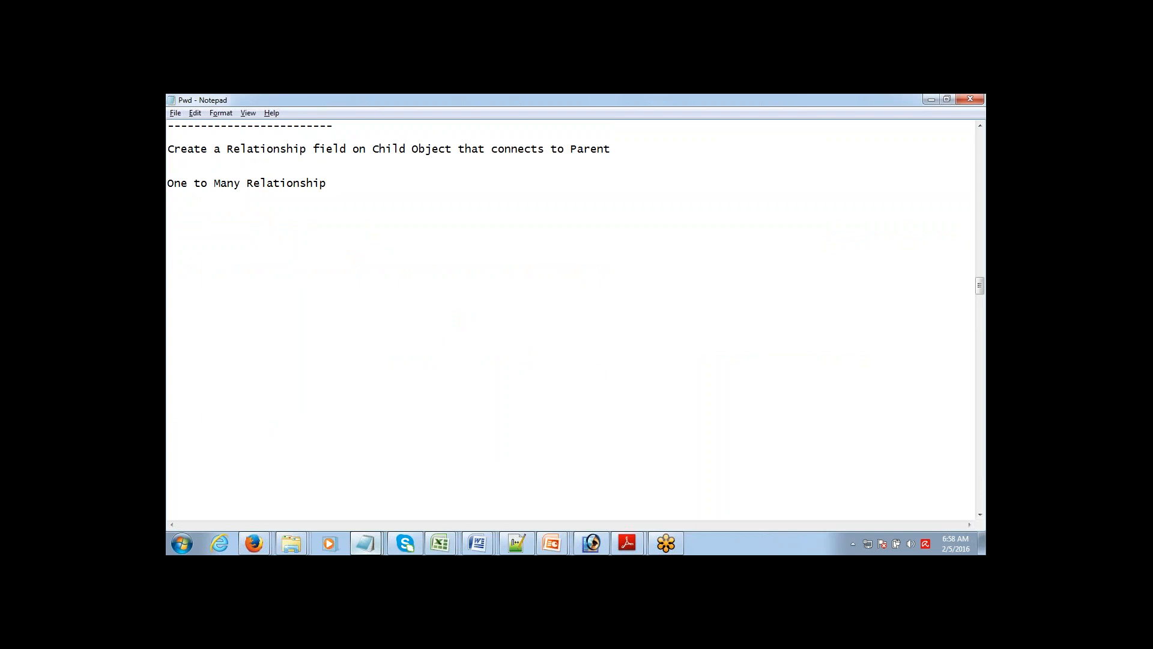
pyautogui.press('Up')
pyautogui.press('Up')
pyautogui.press('Up')
pyautogui.press('Up')
pyautogui.press('Up')
pyautogui.press('Up')
pyautogui.press('Up')
pyautogui.press('Up')
pyautogui.press('Up')
pyautogui.press('Up')
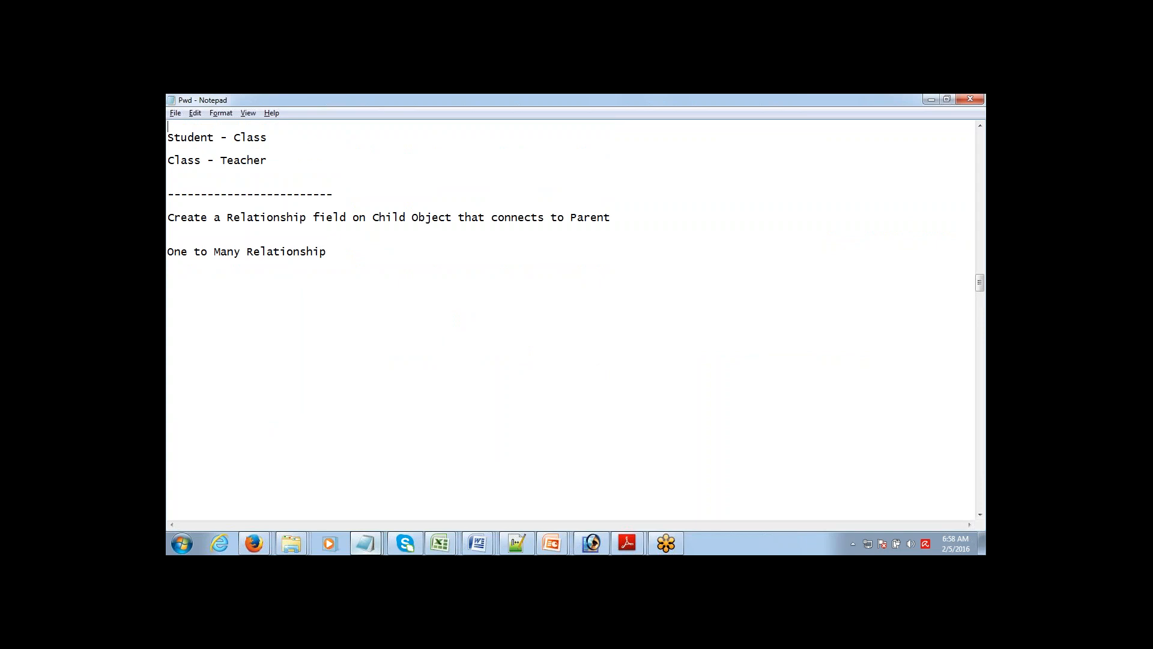
pyautogui.press('Down')
pyautogui.press('Down')
pyautogui.press('Up')
pyautogui.hotkey('ctrl', 'shift', 'Left')
pyautogui.hotkey('ctrl', 'shift', 'Left')
pyautogui.hotkey('ctrl', 'shift', 'Left')
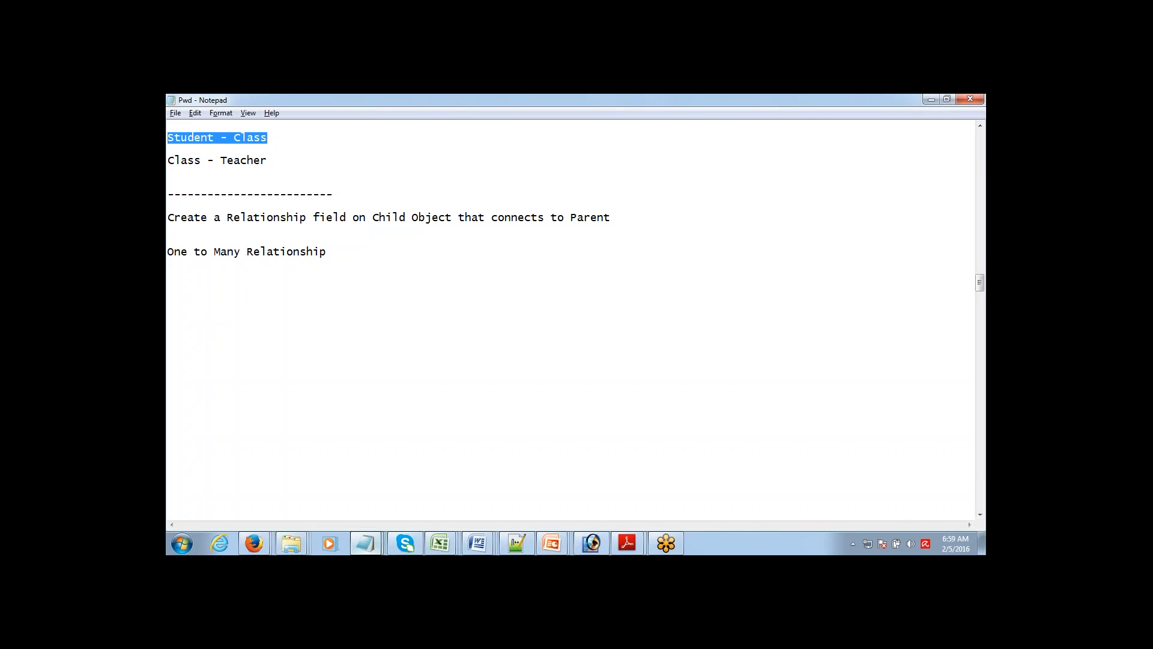
pyautogui.press('Down')
pyautogui.press('Down')
pyautogui.press('Down')
pyautogui.press('Down')
pyautogui.press('Down')
pyautogui.press('Down')
pyautogui.press('Down')
pyautogui.press('Down')
pyautogui.press('Down')
pyautogui.press('Down')
pyautogui.press('Down')
pyautogui.press('Down')
pyautogui.press('Down')
pyautogui.press('Down')
pyautogui.press('Down')
pyautogui.press('Down')
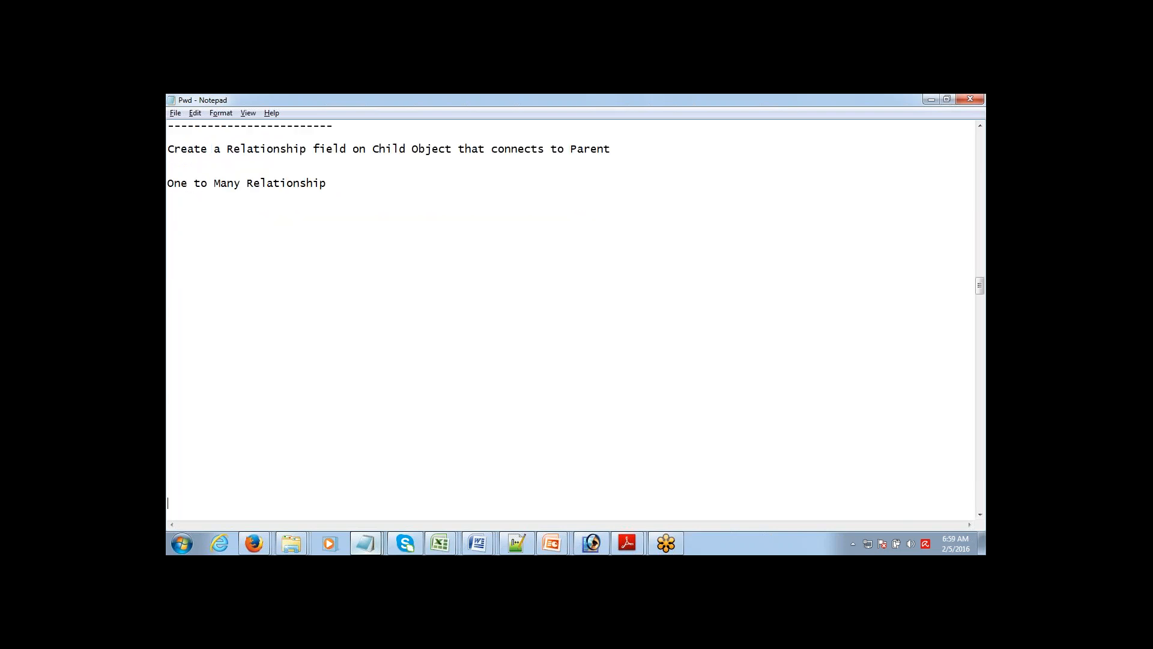
# Step: Type 'Many to Many Relationship' on a new line beneath One to Many Relationship
pyautogui.press('Up')
pyautogui.press('Up')
pyautogui.press('Up')
pyautogui.press('Up')
pyautogui.press('Up')
pyautogui.press('Up')
pyautogui.press('Up')
pyautogui.press('Up')
pyautogui.press('Up')
pyautogui.press('Up')
pyautogui.press('Up')
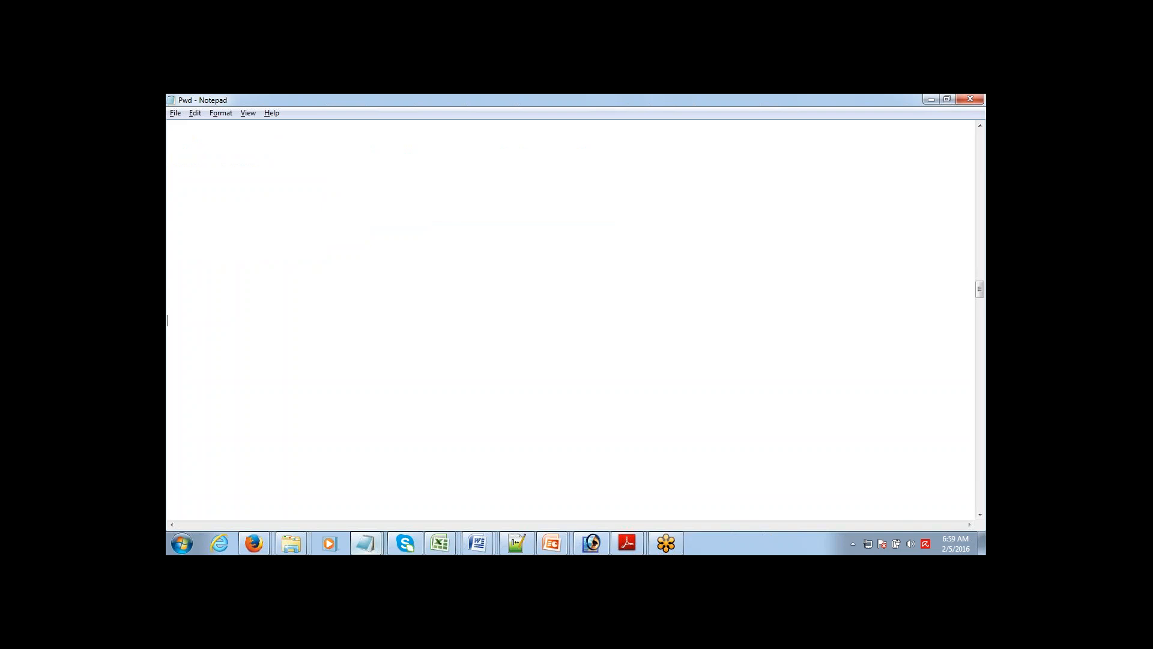
pyautogui.press('Up')
pyautogui.press('Up')
pyautogui.press('Up')
pyautogui.press('Up')
pyautogui.press('Up')
pyautogui.press('Up')
pyautogui.press('Up')
pyautogui.press('Up')
pyautogui.press('Up')
pyautogui.press('Up')
pyautogui.press('Up')
pyautogui.press('Up')
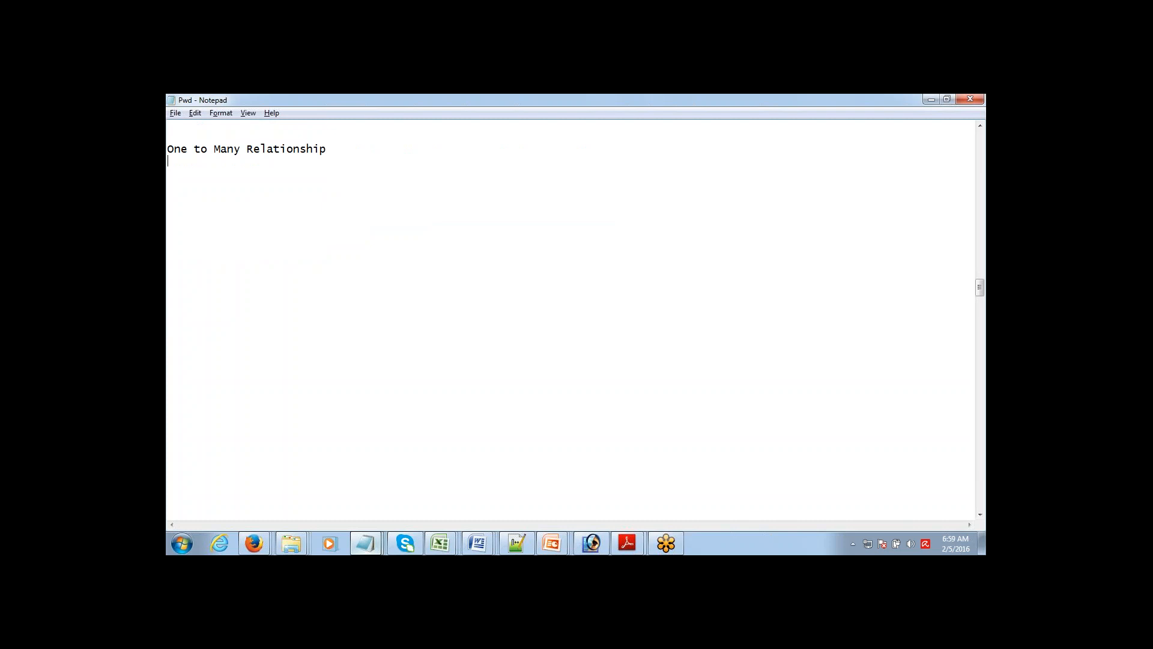
pyautogui.press('Down')
pyautogui.write('Many to Many Relationship')
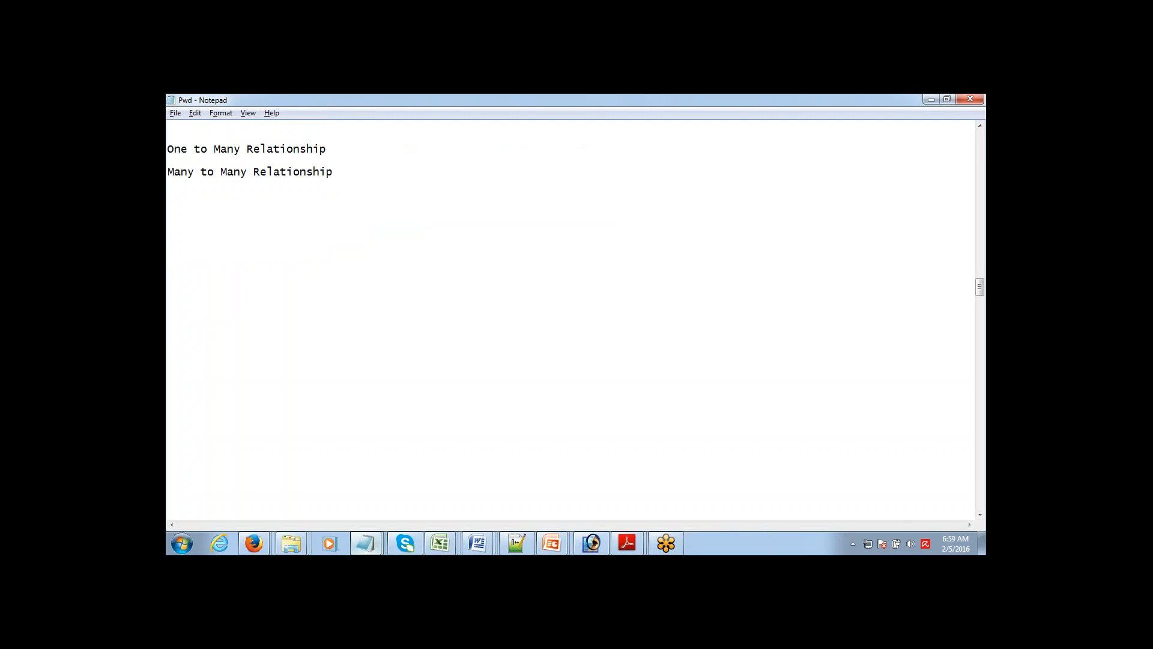
pyautogui.press('Down')
pyautogui.press('Down')
pyautogui.hotkey('shift', 'End')
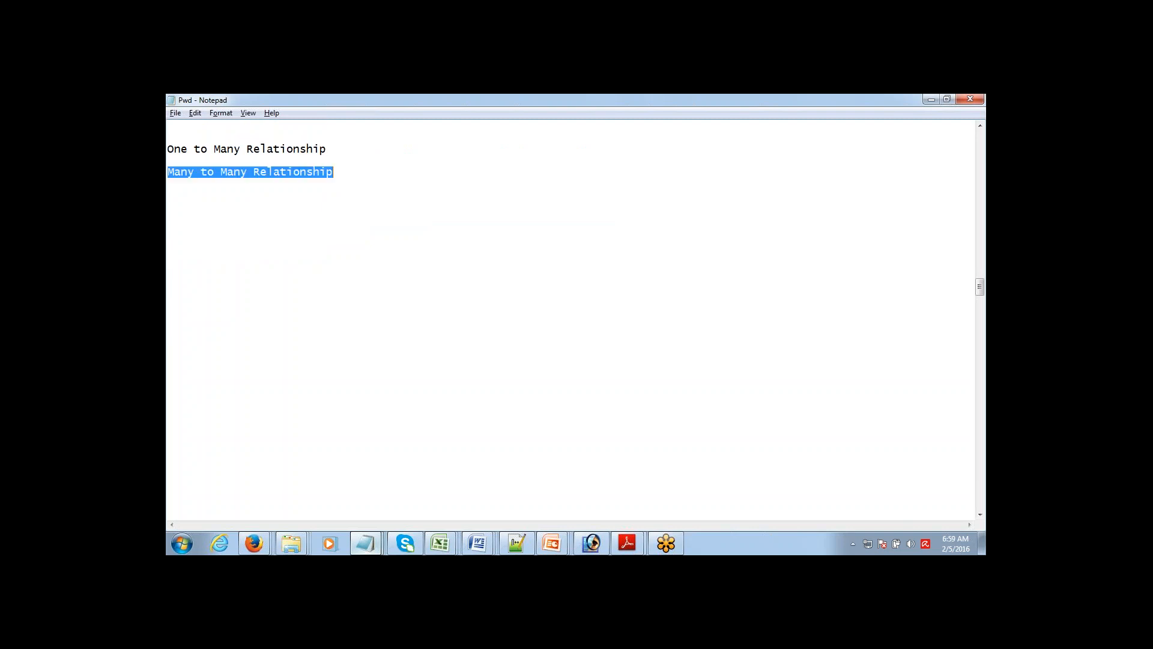
pyautogui.press('Up')
pyautogui.hotkey('shift', 'End')
pyautogui.press('Down')
pyautogui.press('Down')
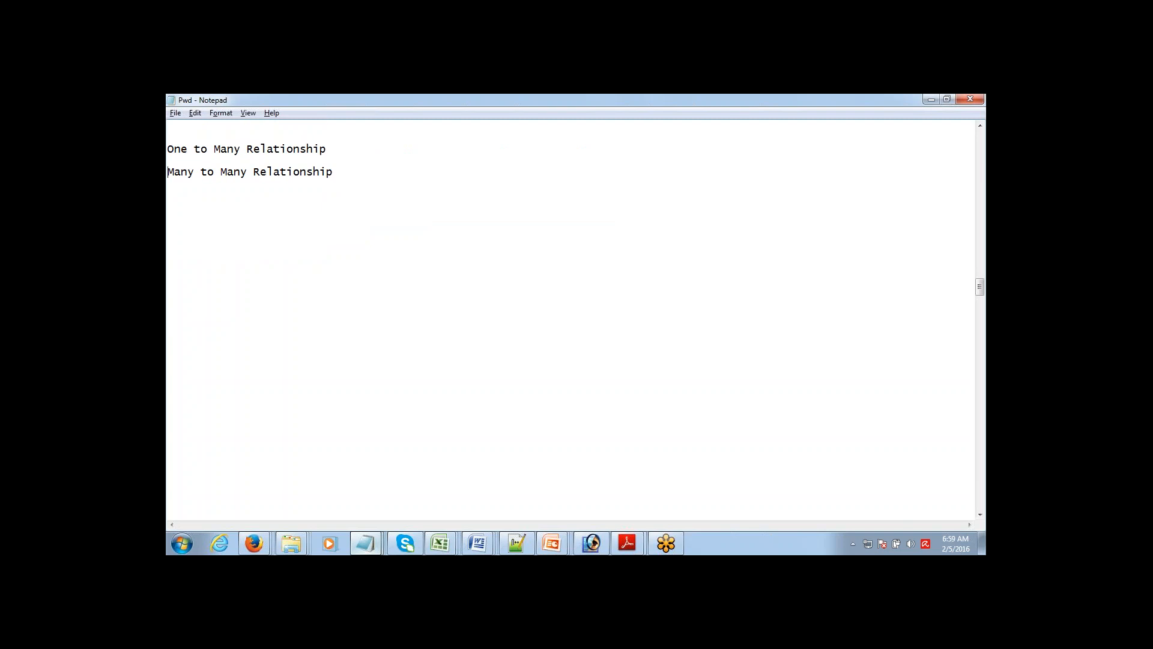
pyautogui.press('End')
# Step: Type 'Student - Assignment' on a new line, correcting the stray S
pyautogui.press('Return')
pyautogui.write('Student - Assignment')
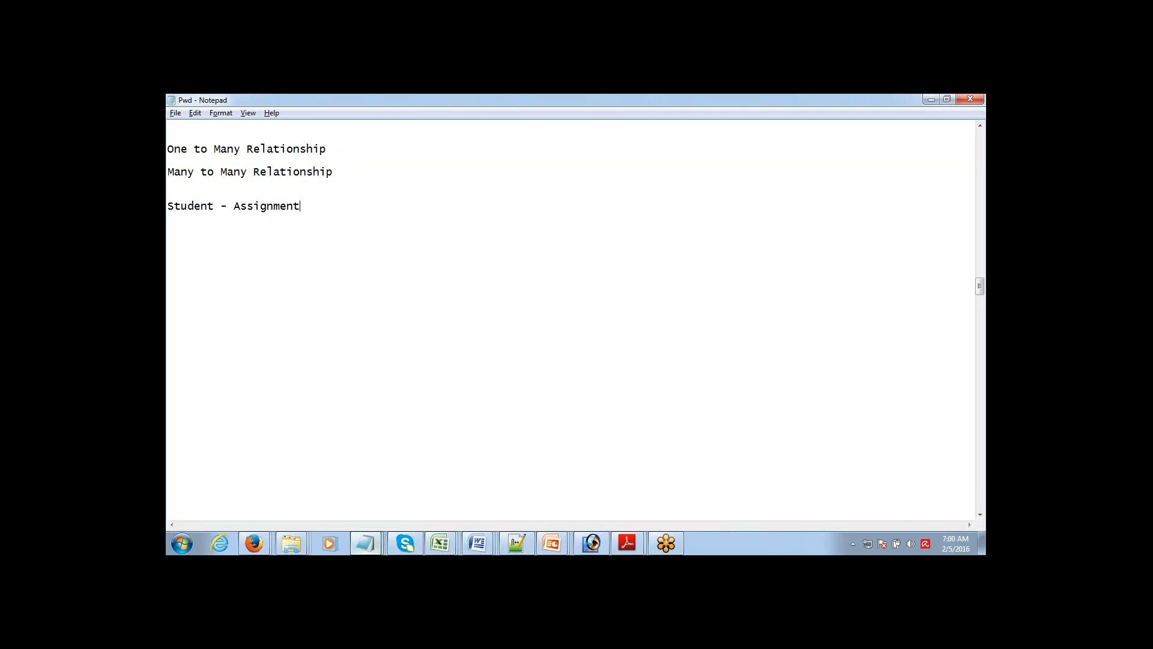
# Step: Add blank lines below Student - Assignment and switch to freehand screen drawing
pyautogui.click(168, 206)
pyautogui.click(973, 498)
pyautogui.click(260, 206)
pyautogui.click(968, 127)
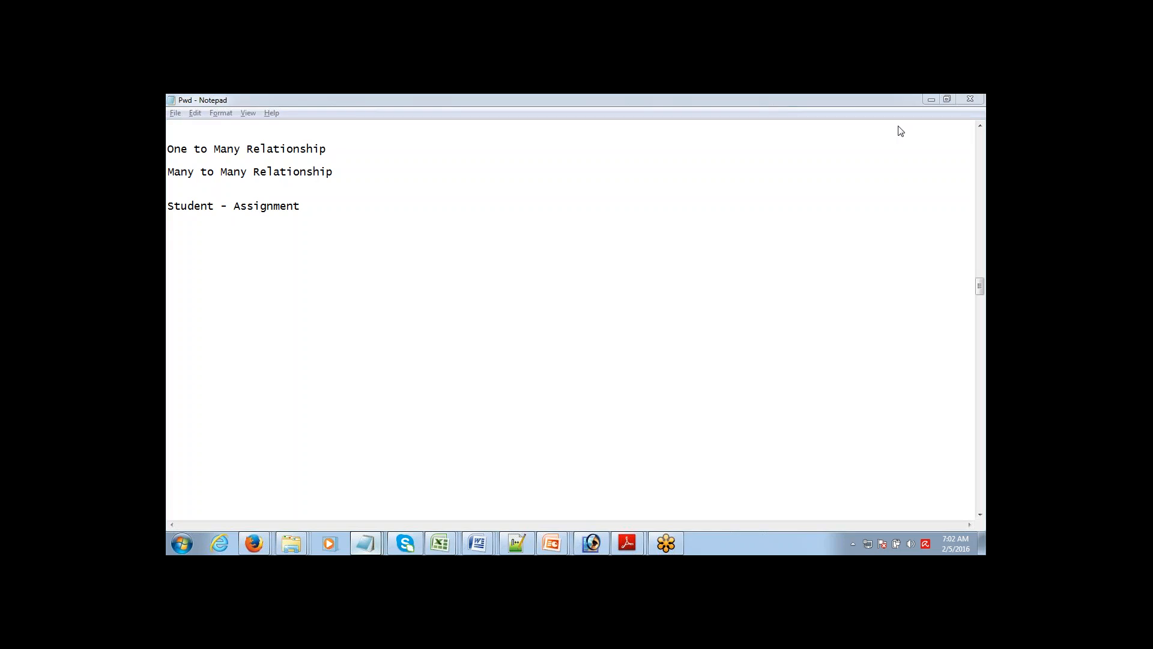
pyautogui.click(303, 206)
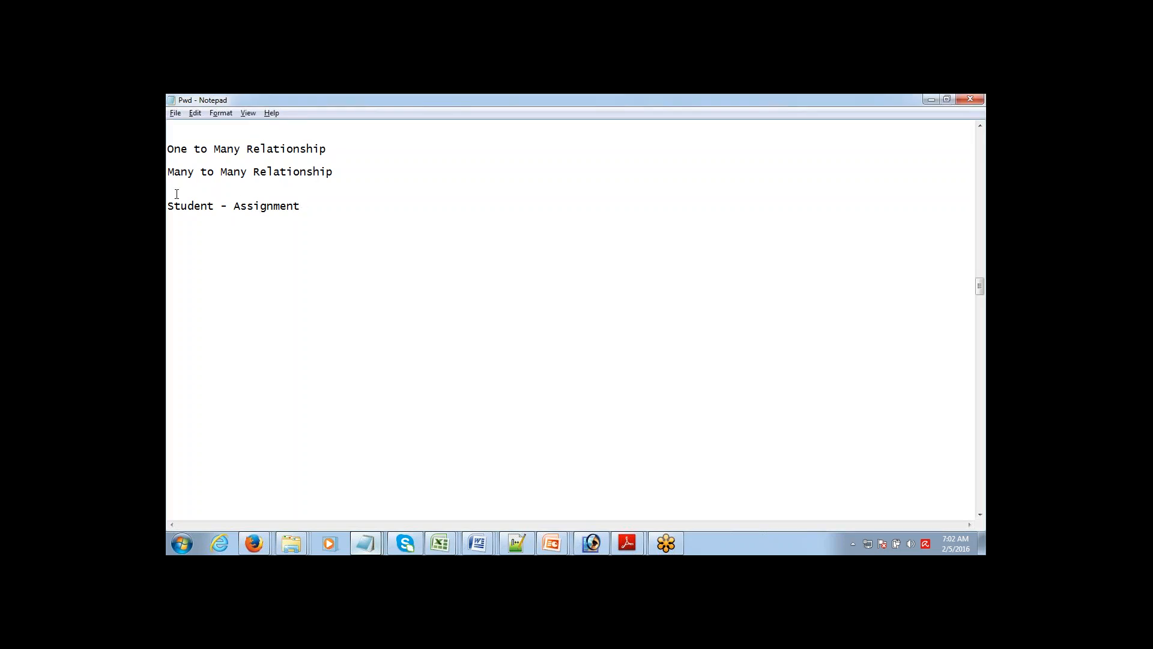
pyautogui.press('Down')
pyautogui.press('Return')
pyautogui.press('Return')
pyautogui.press('Return')
pyautogui.press('Up')
pyautogui.click(975, 483)
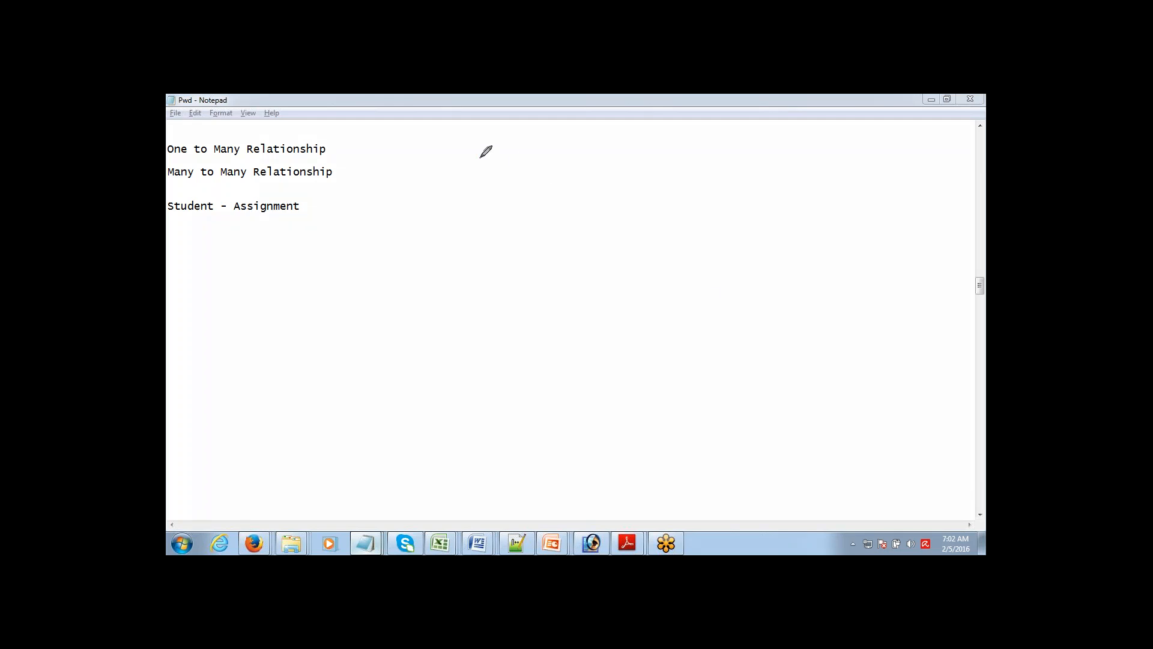
# Step: Sketch two magenta boxes right of the notes for Student and Assignment, labelling the first S
pyautogui.moveTo(480, 157)
pyautogui.mouseDown()
pyautogui.moveTo(578, 146)
pyautogui.moveTo(581, 224)
pyautogui.moveTo(464, 232)
pyautogui.moveTo(460, 160)
pyautogui.moveTo(481, 156)
pyautogui.mouseUp()
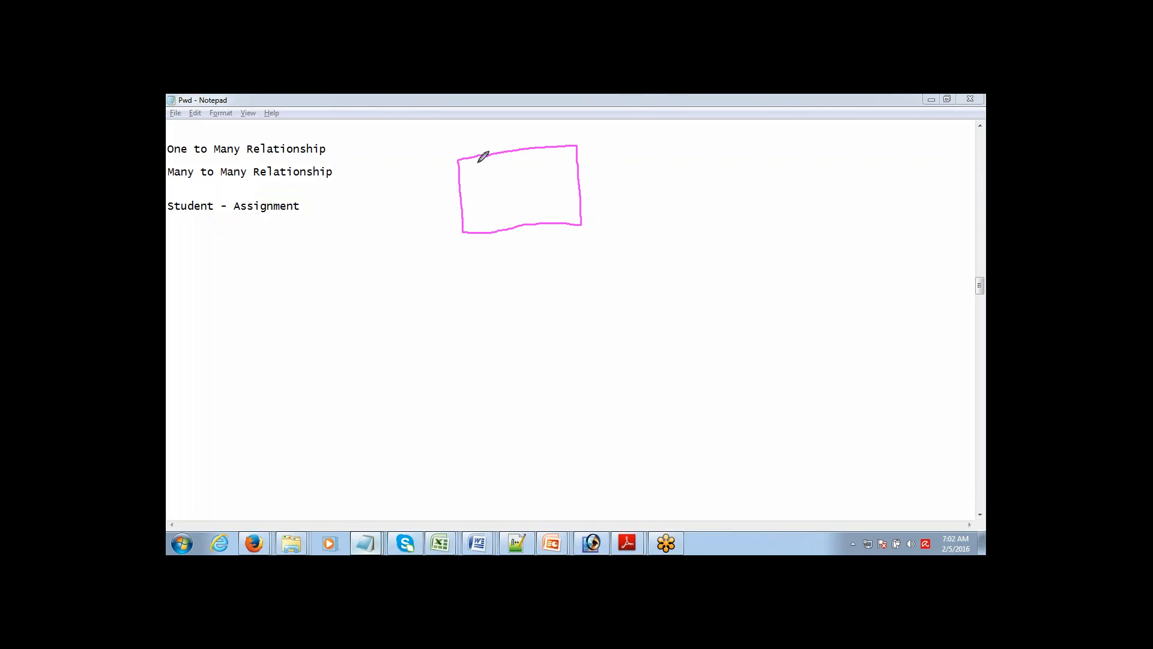
pyautogui.moveTo(490, 134); pyautogui.dragTo(484, 144)
pyautogui.moveTo(716, 139)
pyautogui.mouseDown()
pyautogui.moveTo(822, 125)
pyautogui.moveTo(825, 202)
pyautogui.moveTo(725, 209)
pyautogui.moveTo(714, 121)
pyautogui.moveTo(724, 128)
pyautogui.mouseUp()
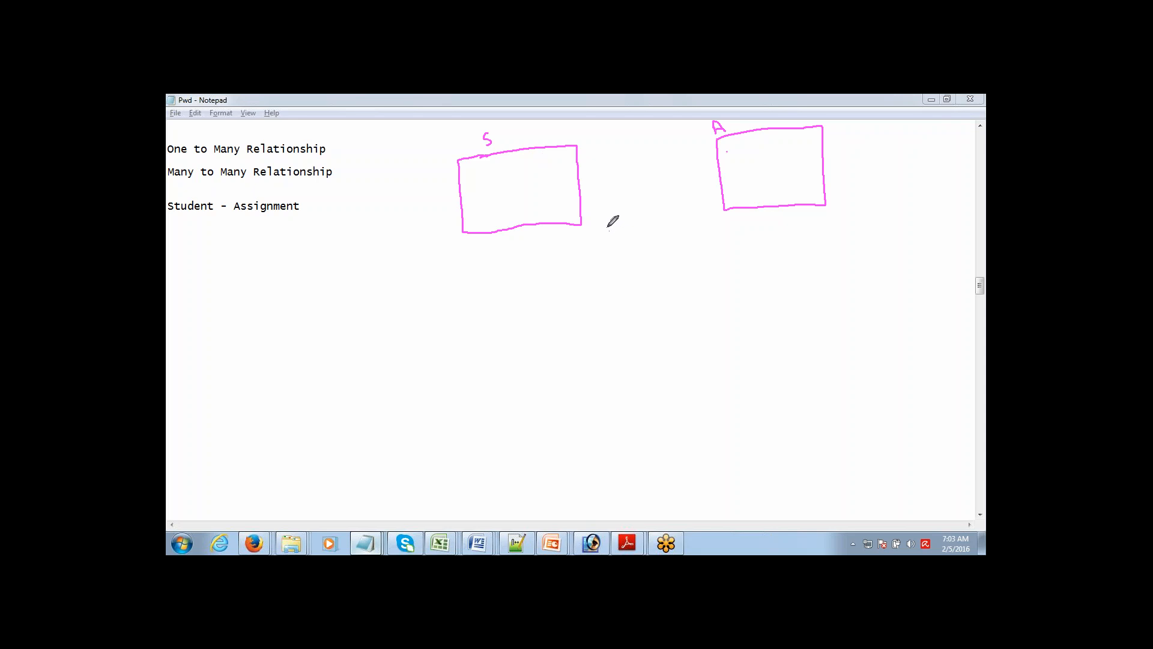
# Step: Draw a junction box below S and A, link it to both with lines marked 'c', and add a 'JO' arrow
pyautogui.moveTo(606, 227)
pyautogui.mouseDown()
pyautogui.moveTo(699, 227)
pyautogui.moveTo(698, 300)
pyautogui.moveTo(607, 313)
pyautogui.moveTo(603, 227)
pyautogui.mouseUp()
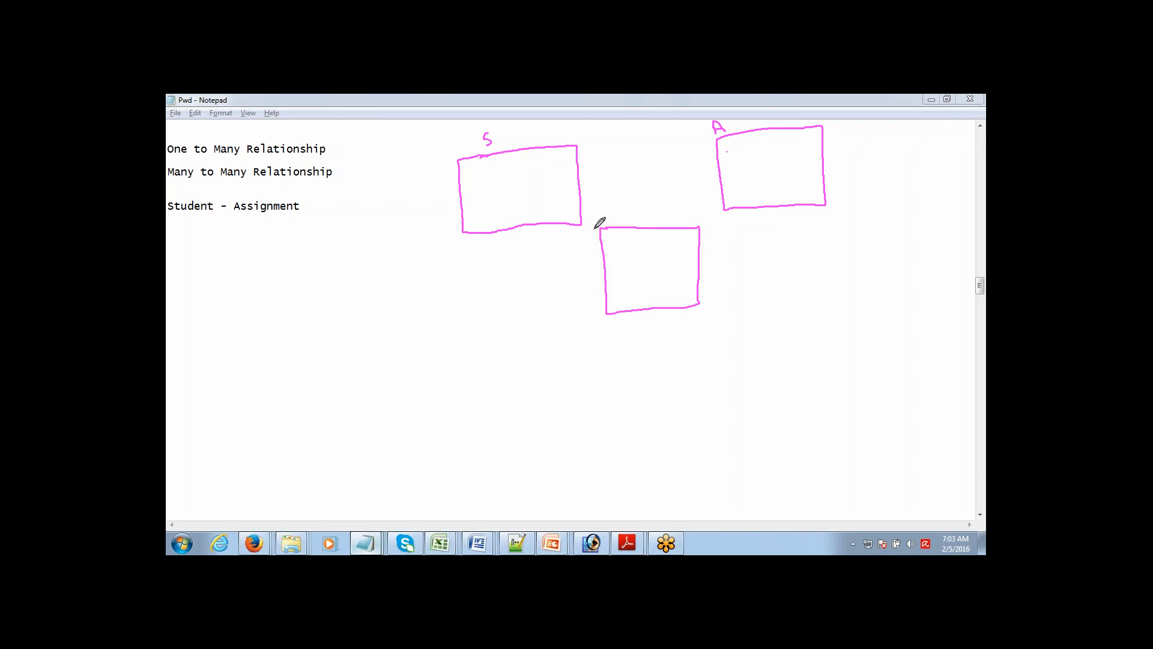
pyautogui.moveTo(604, 240); pyautogui.dragTo(551, 218)
pyautogui.moveTo(696, 248); pyautogui.dragTo(765, 197)
pyautogui.moveTo(595, 246); pyautogui.dragTo(595, 253)
pyautogui.moveTo(710, 247); pyautogui.dragTo(709, 257)
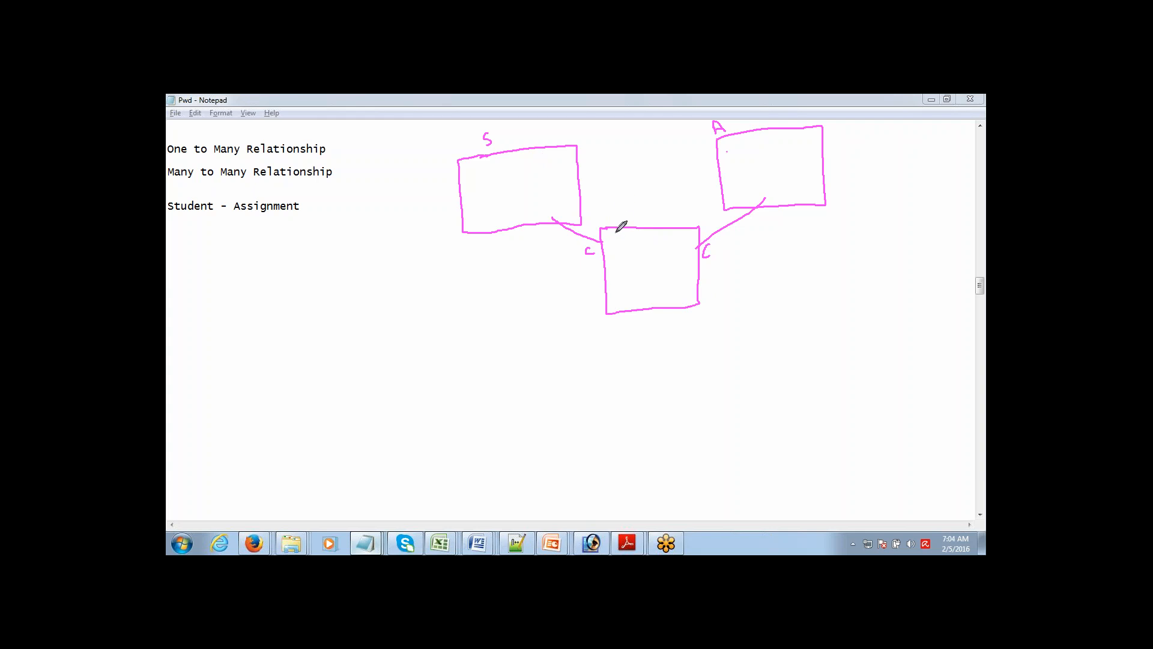
pyautogui.moveTo(608, 215)
pyautogui.mouseDown()
pyautogui.moveTo(613, 224)
pyautogui.moveTo(630, 202)
pyautogui.mouseUp()
pyautogui.moveTo(628, 193); pyautogui.dragTo(641, 197)
# Step: Erase the screen-pen annotations and bring the Salesforce browser window forward
pyautogui.click(919, 483)
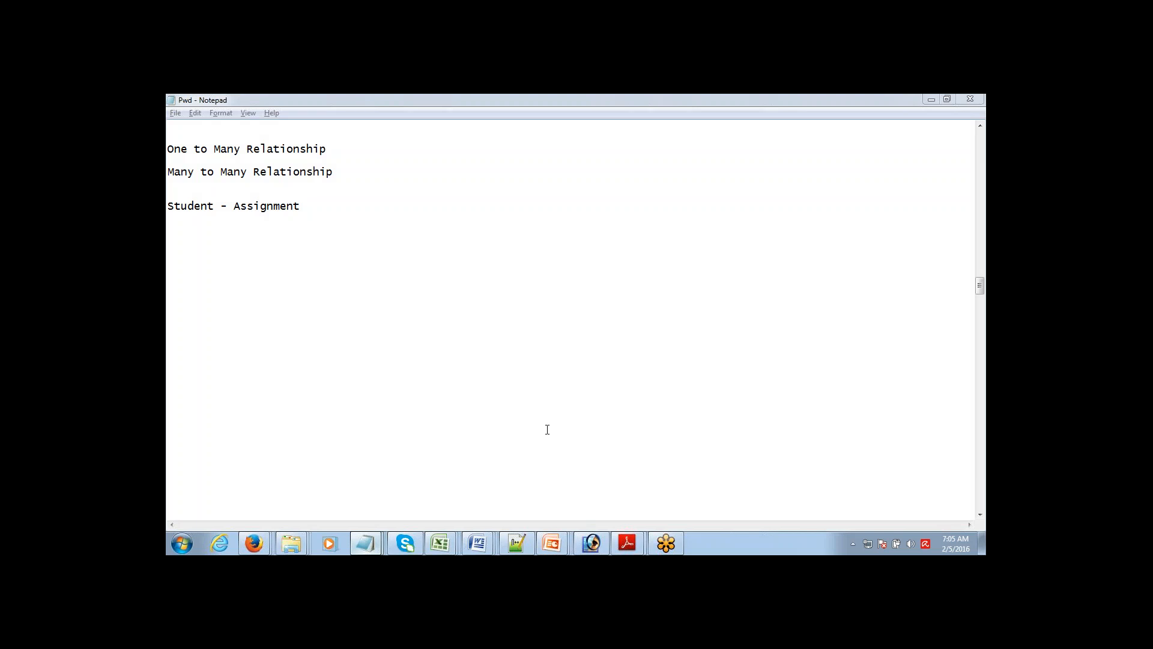
pyautogui.moveTo(253, 543)
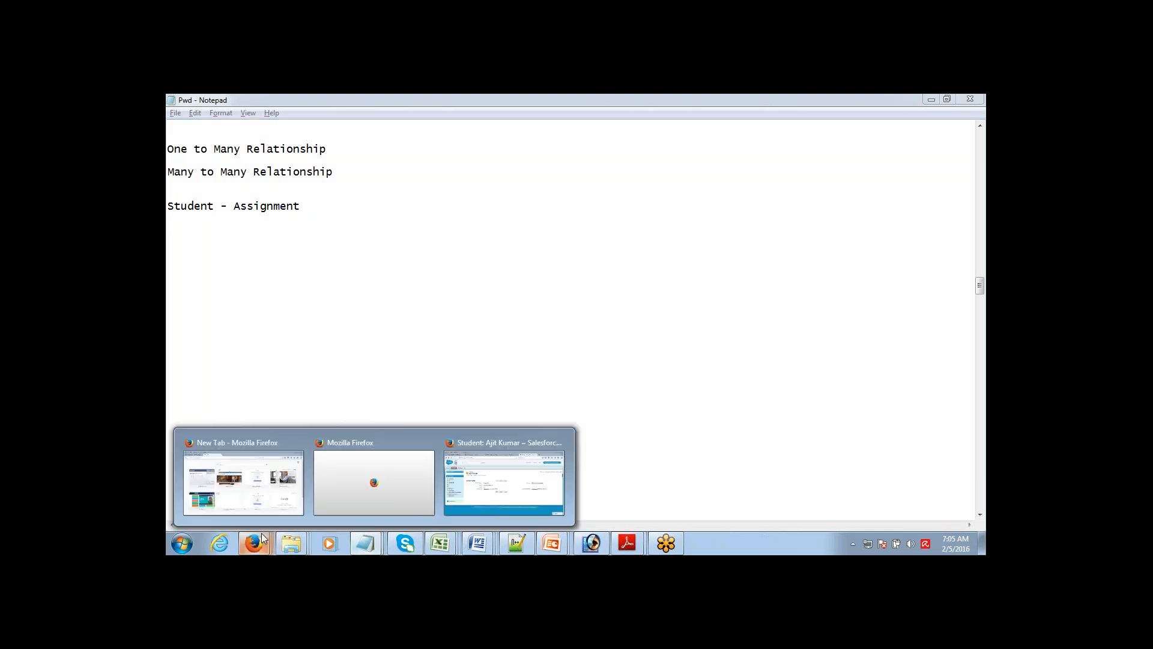
pyautogui.click(491, 483)
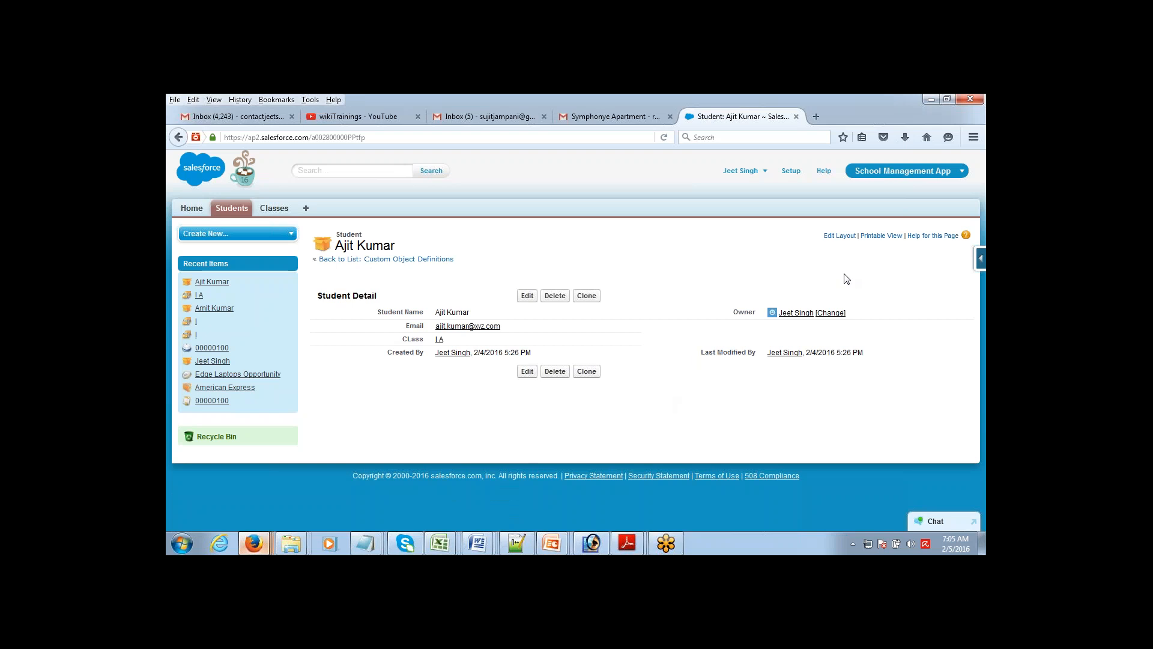
# Step: In Setup, go to Build > Create > Objects to list the custom objects
pyautogui.click(790, 172)
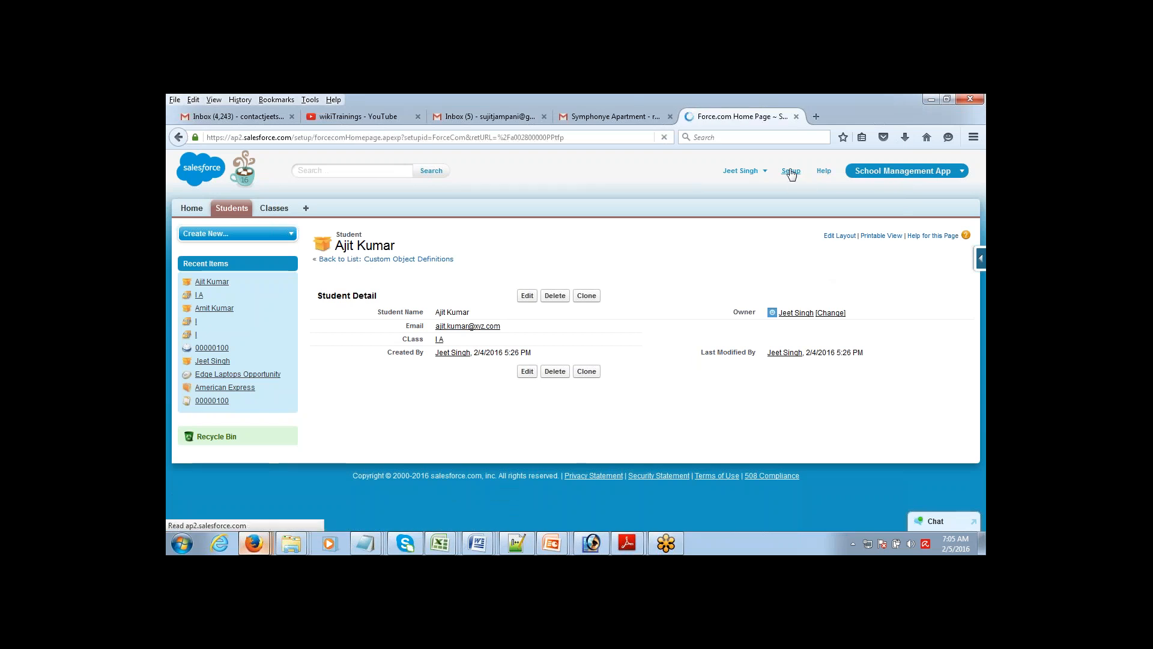
pyautogui.scroll(-5, 879, 326)
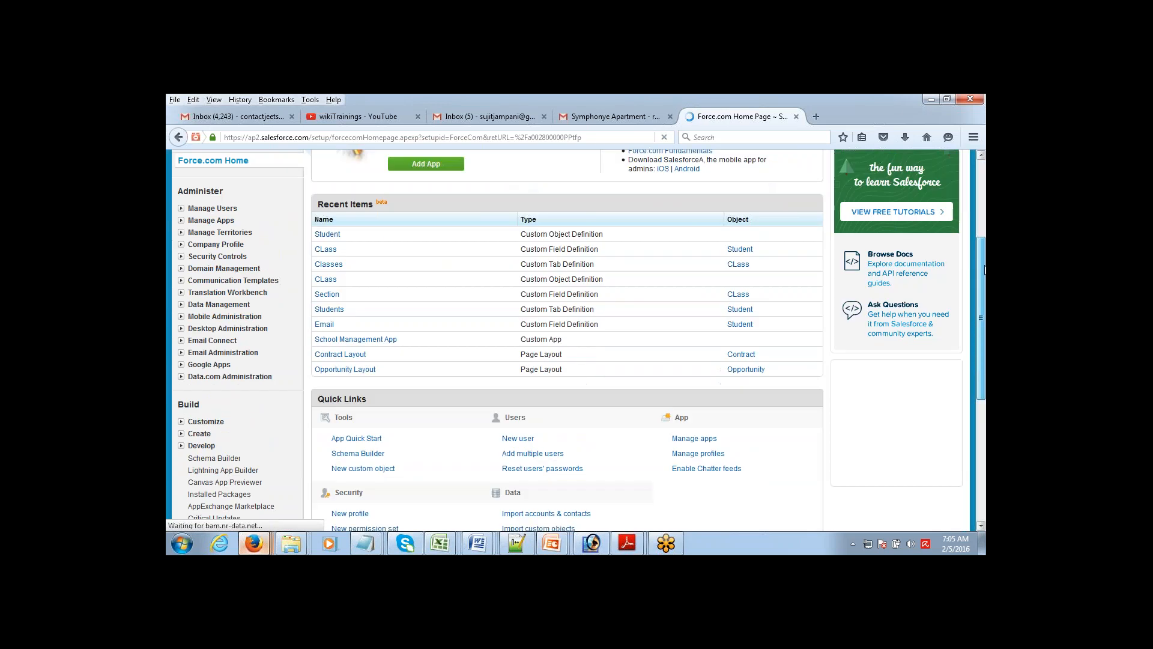
pyautogui.scroll(-5, 879, 326)
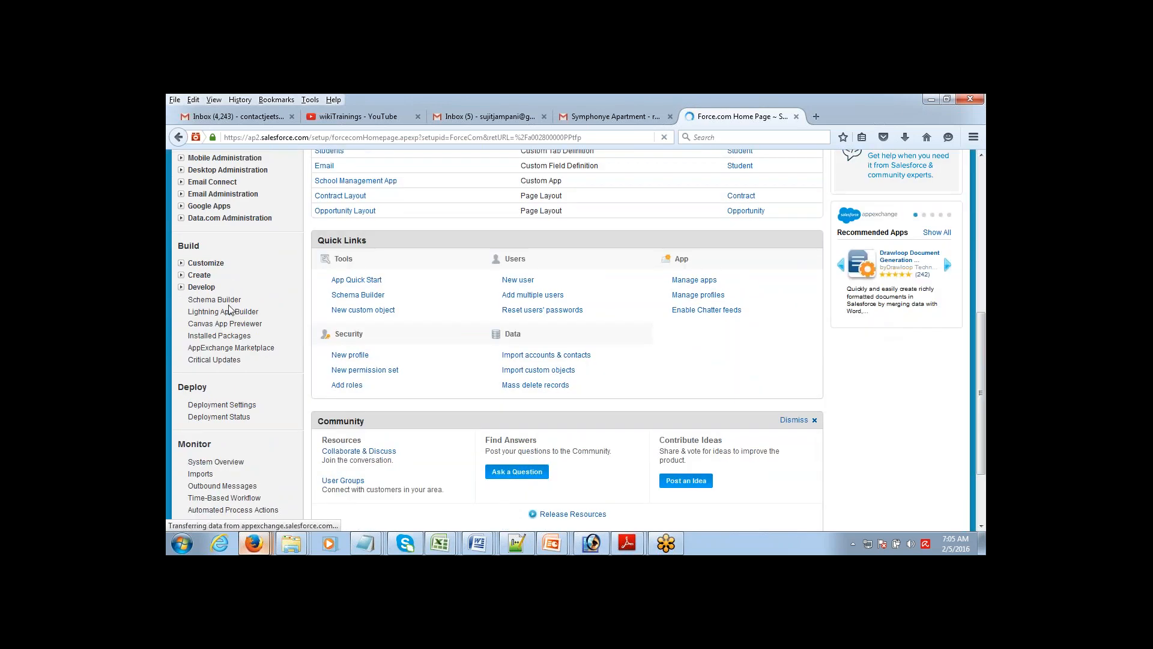
pyautogui.click(181, 264)
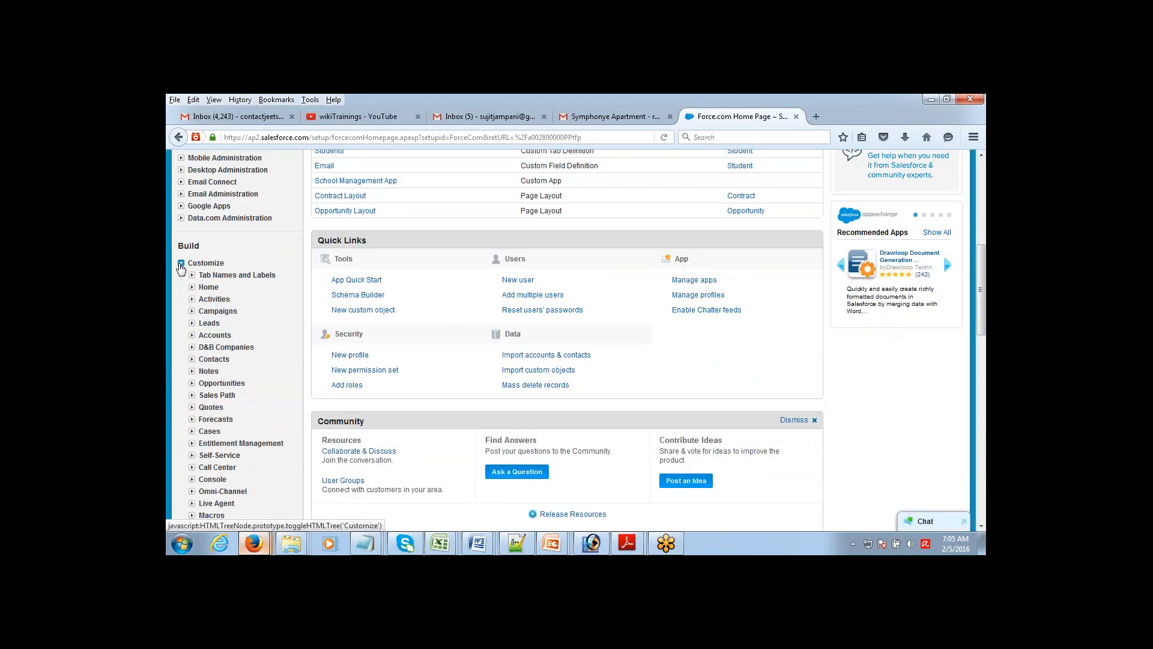
pyautogui.click(180, 263)
pyautogui.click(181, 275)
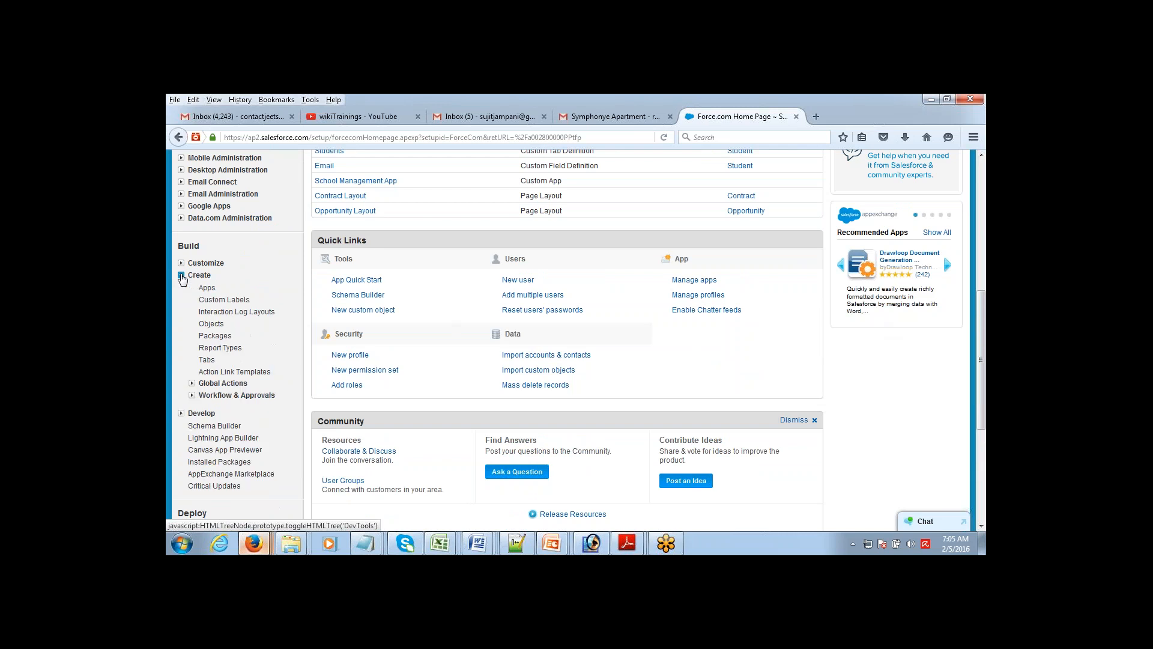
pyautogui.click(211, 324)
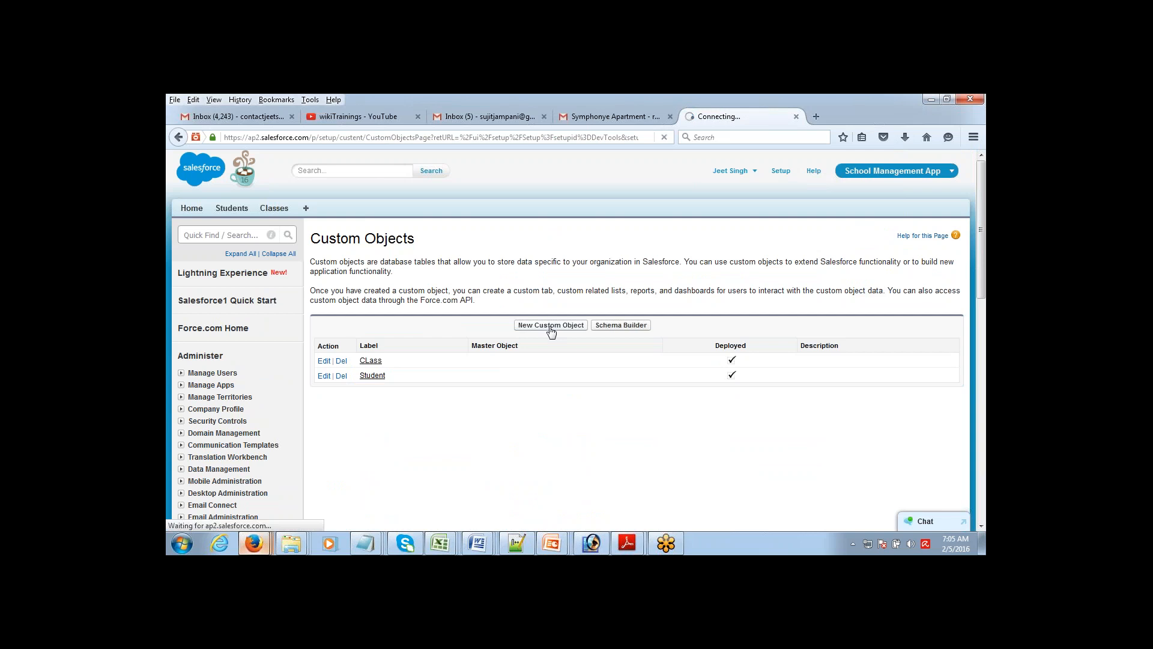
# Step: Create a custom object labelled 'Assignment' with plural label 'Assignments' and save it
pyautogui.click(551, 326)
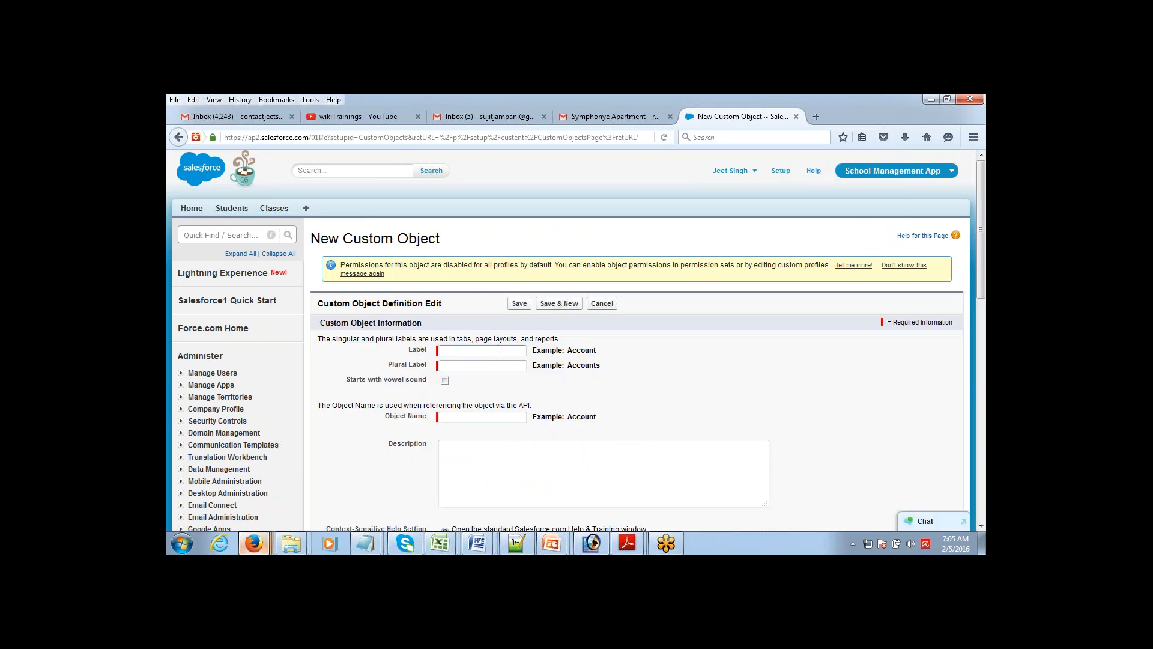
pyautogui.write('Assignment')
pyautogui.press('Tab')
pyautogui.write('Assignments')
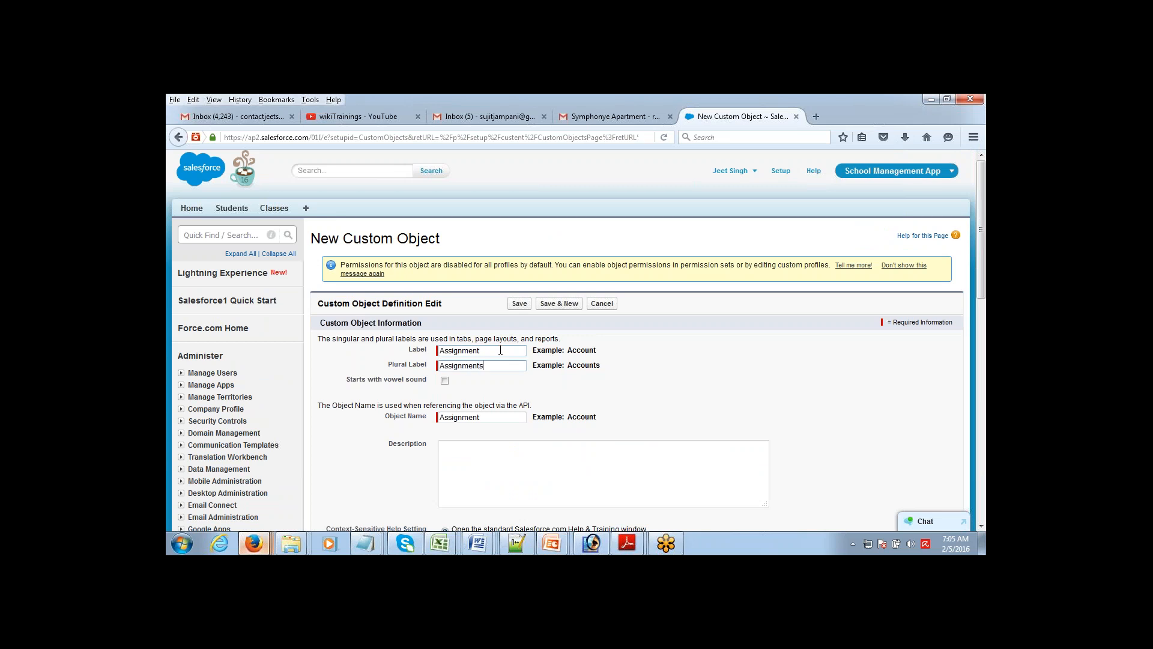
pyautogui.click(519, 304)
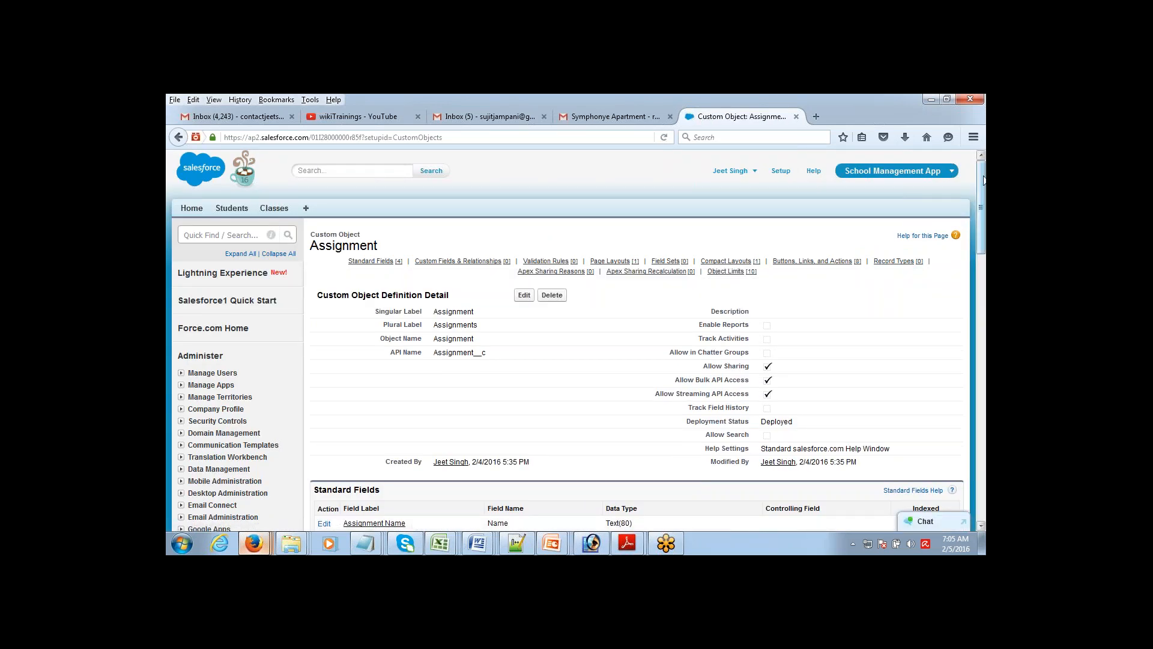
pyautogui.scroll(-5, 983, 183)
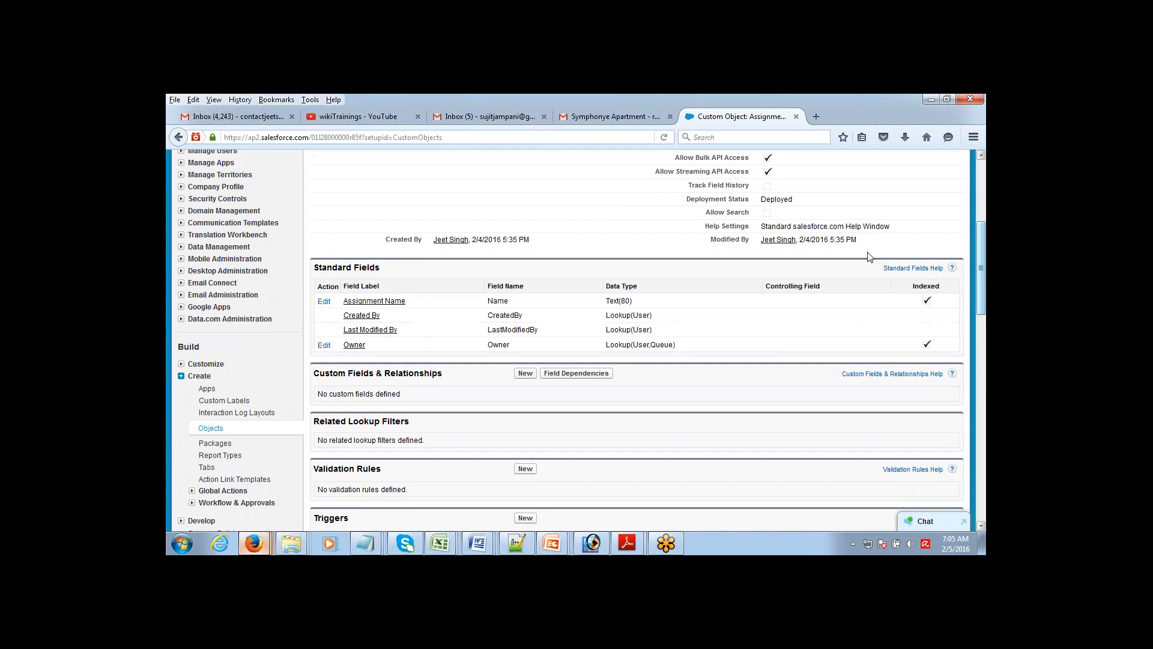
# Step: Start a new custom field on Assignment and browse the data types, including Master-Detail Relationship
pyautogui.click(526, 373)
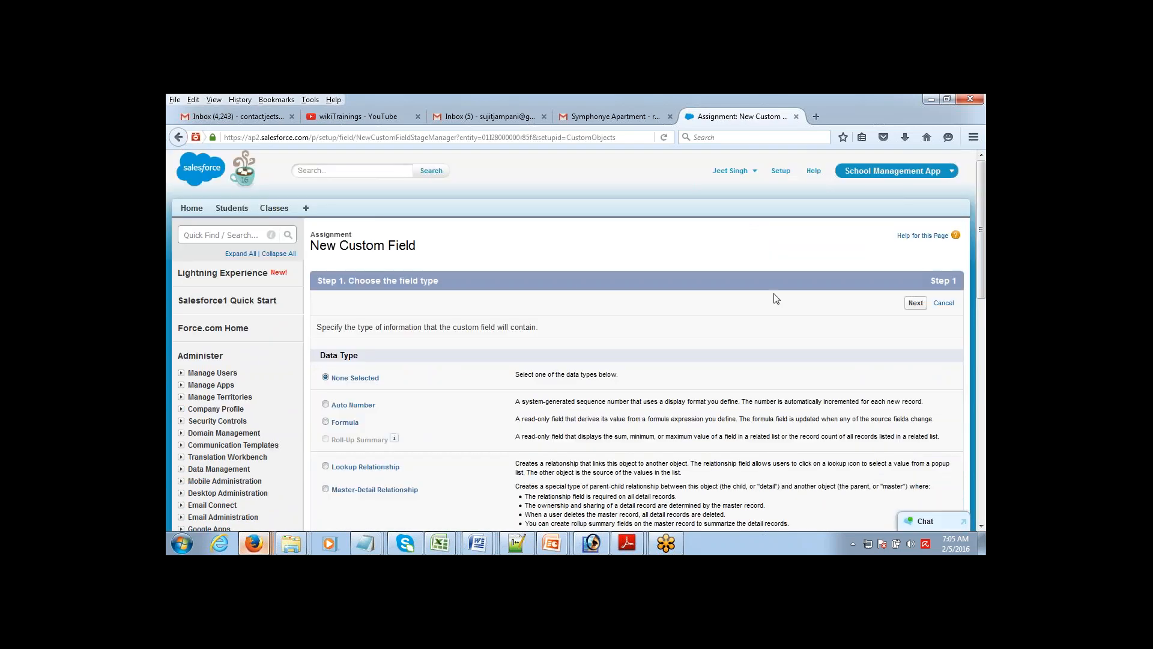
pyautogui.scroll(-2, 979, 228)
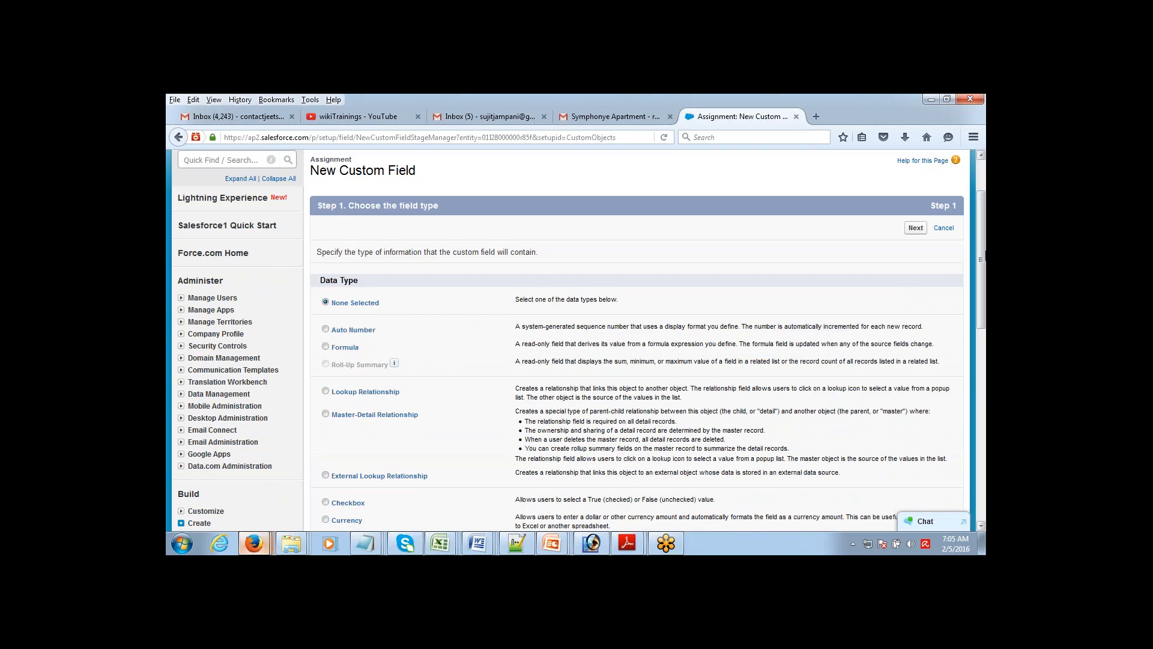
pyautogui.moveTo(980, 258); pyautogui.dragTo(978, 301)
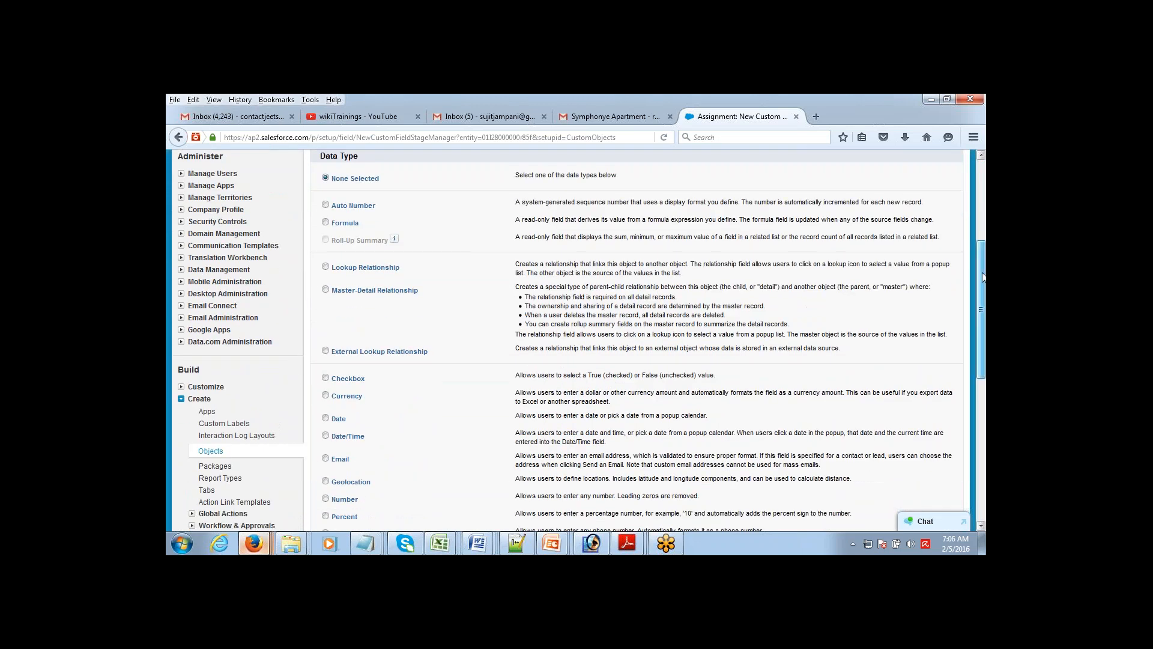
pyautogui.scroll(-3, 978, 285)
pyautogui.scroll(-2, 967, 324)
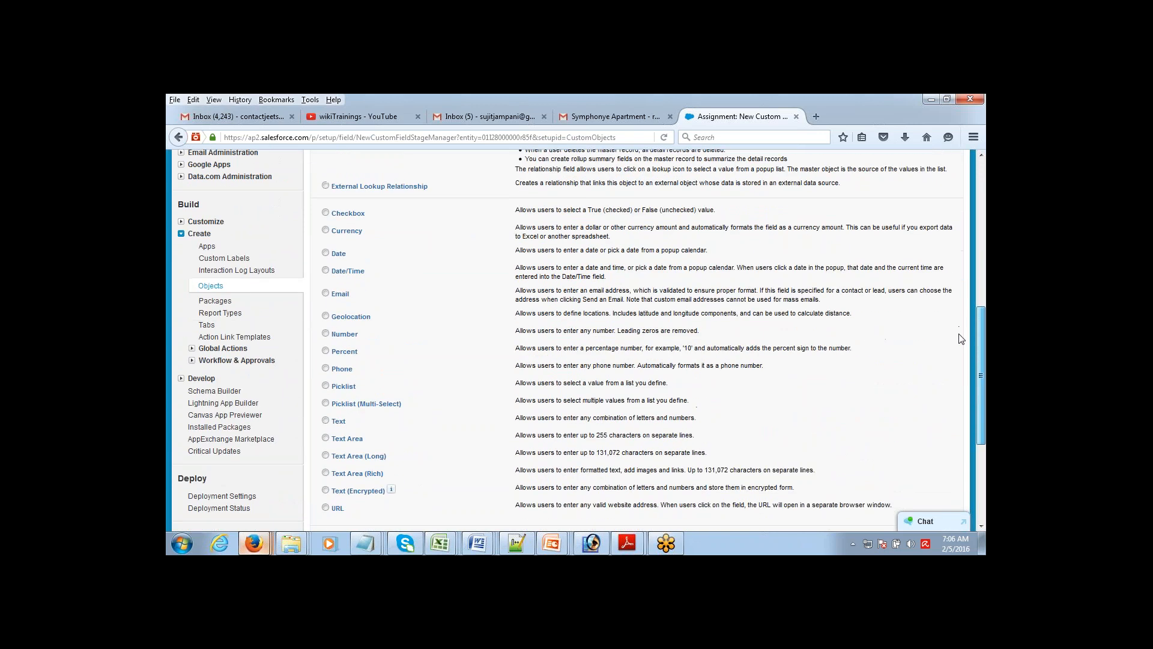
pyautogui.moveTo(959, 334); pyautogui.dragTo(985, 255)
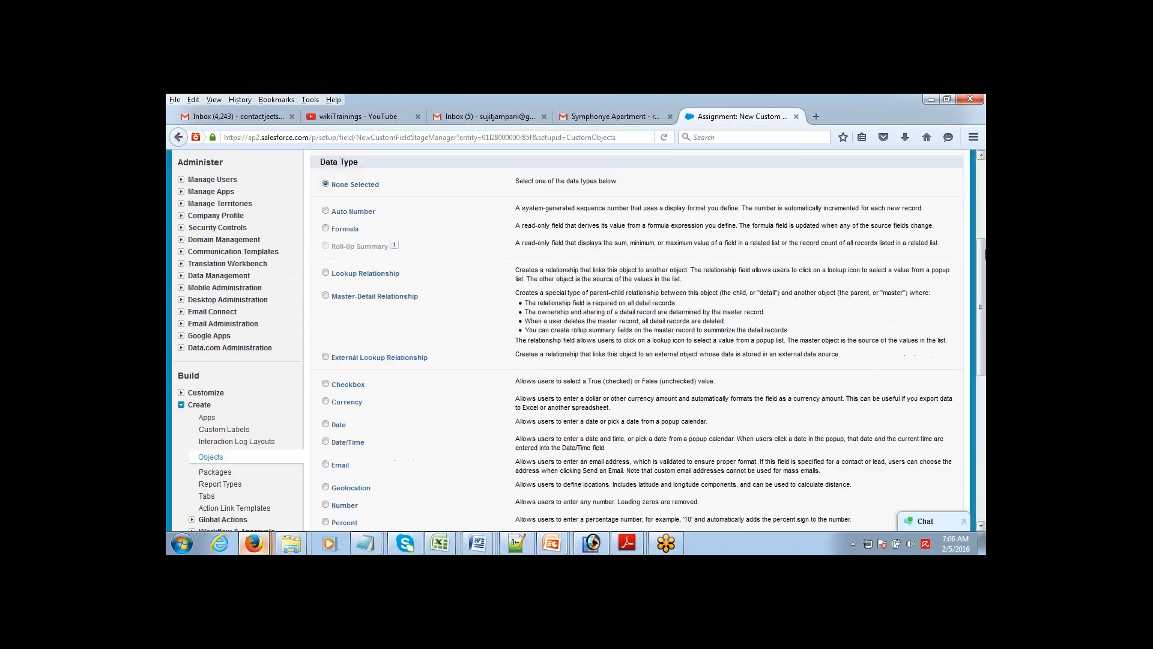
# Step: Return to the Custom Objects list showing Assignment, CLass and Student
pyautogui.click(212, 458)
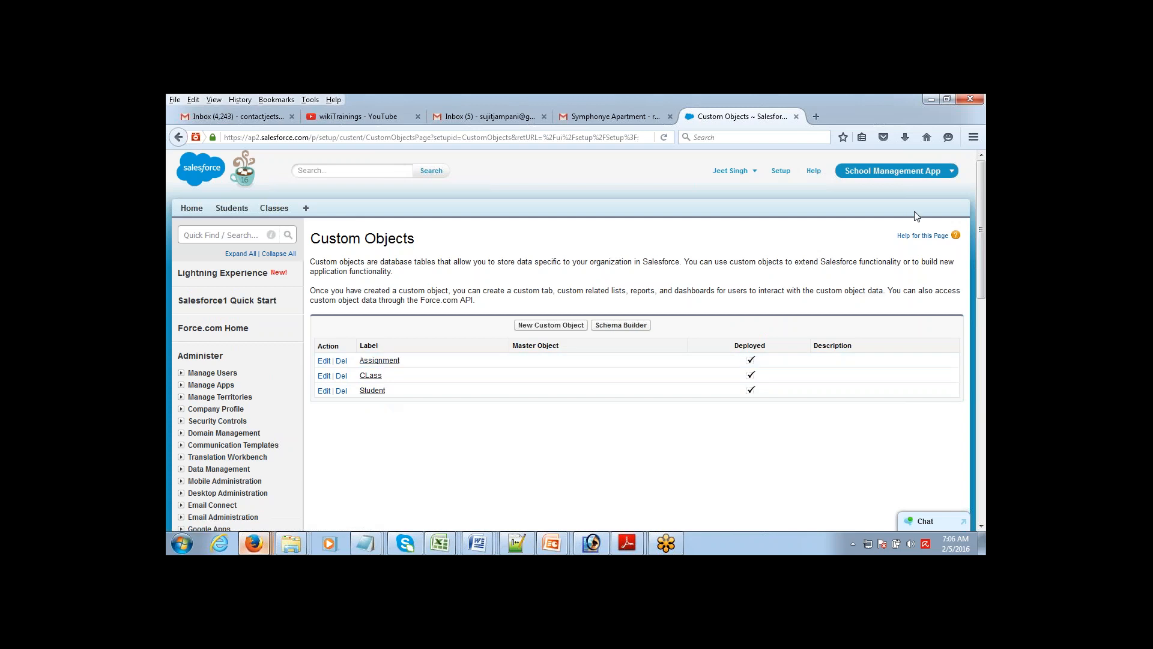
pyautogui.scroll(-2, 982, 264)
pyautogui.scroll(-6, 982, 264)
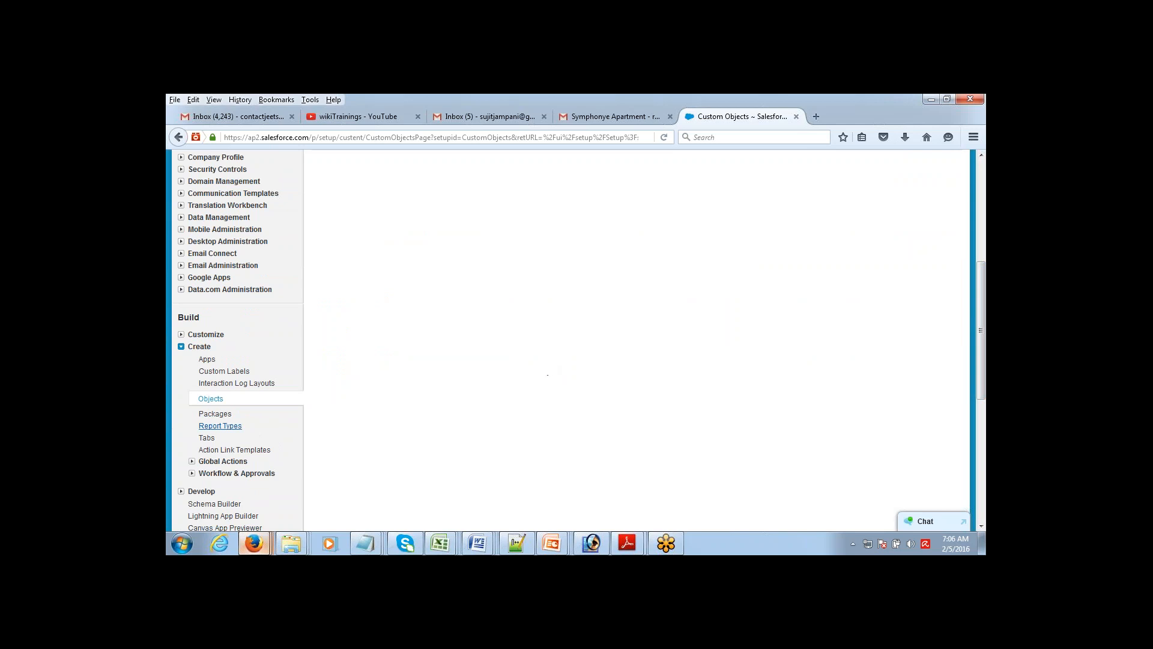
pyautogui.click(210, 398)
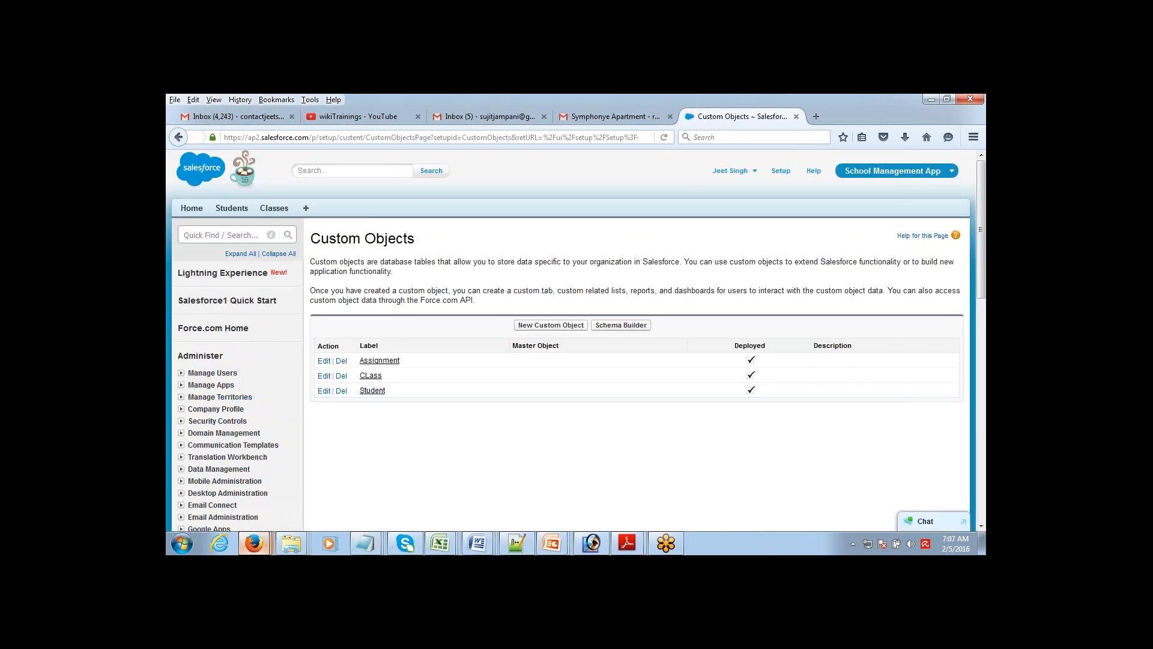
pyautogui.moveTo(441, 290); pyautogui.dragTo(483, 306)
pyautogui.click(484, 306)
pyautogui.moveTo(983, 229)
pyautogui.mouseDown()
pyautogui.moveTo(983, 298)
pyautogui.moveTo(983, 247)
pyautogui.mouseUp()
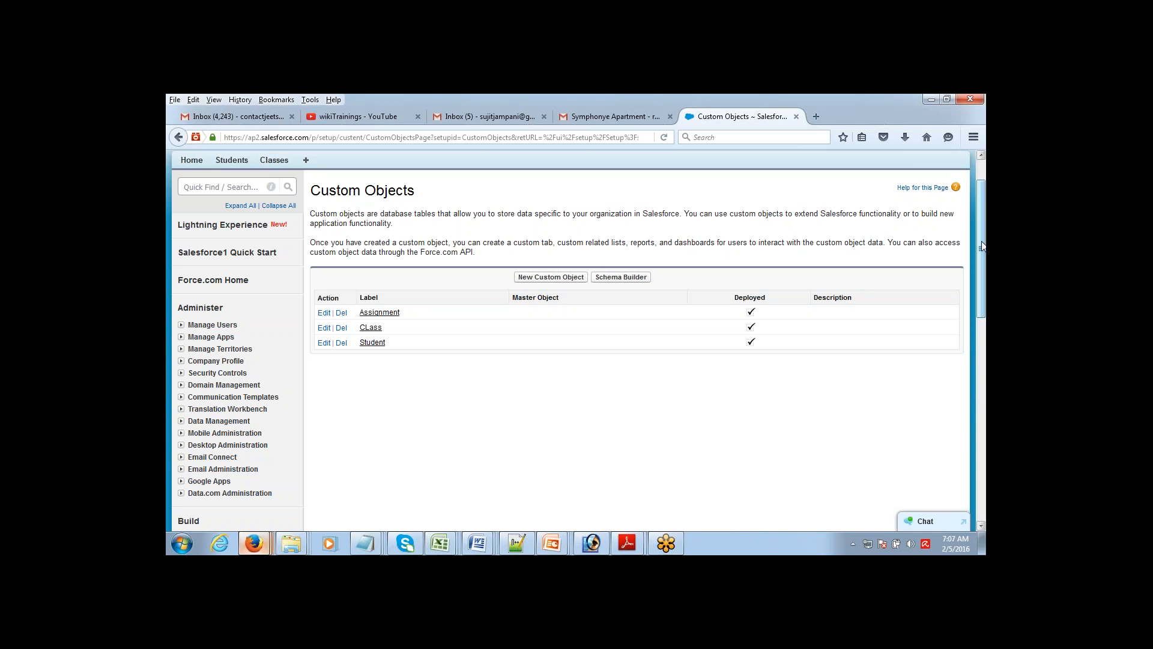
# Step: Create a custom object 'Assignment Result' with plural 'Assignment Results' and save it
pyautogui.click(553, 277)
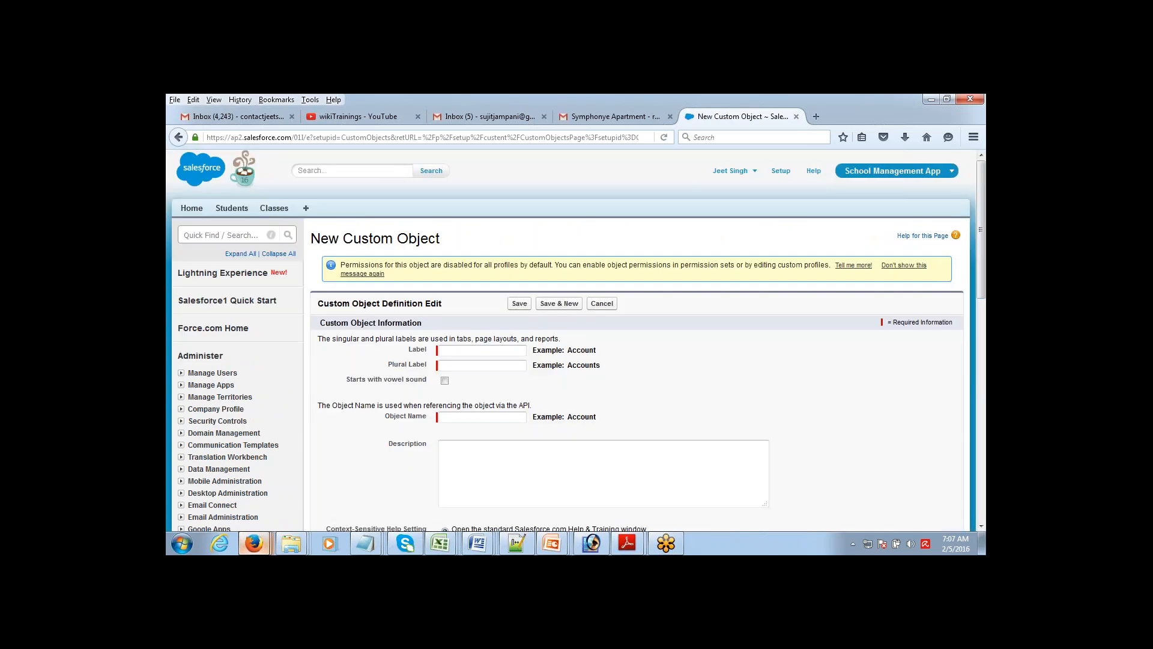
pyautogui.click(482, 351)
pyautogui.write('Assi')
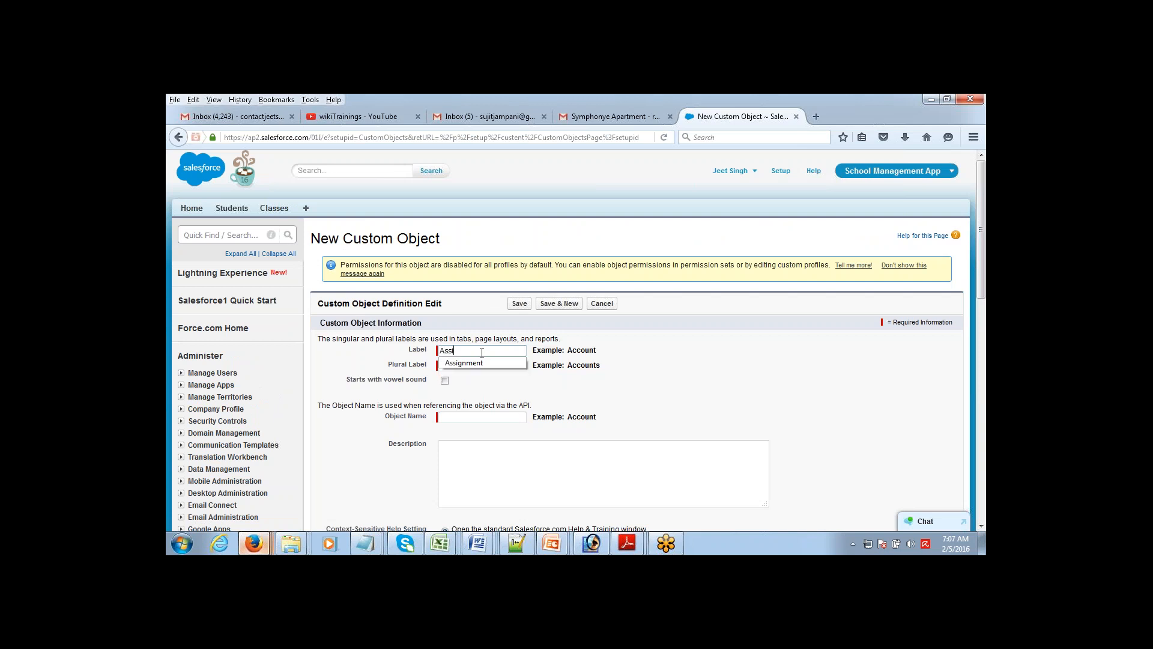
pyautogui.write('gnment Result')
pyautogui.press('Tab')
pyautogui.write('A')
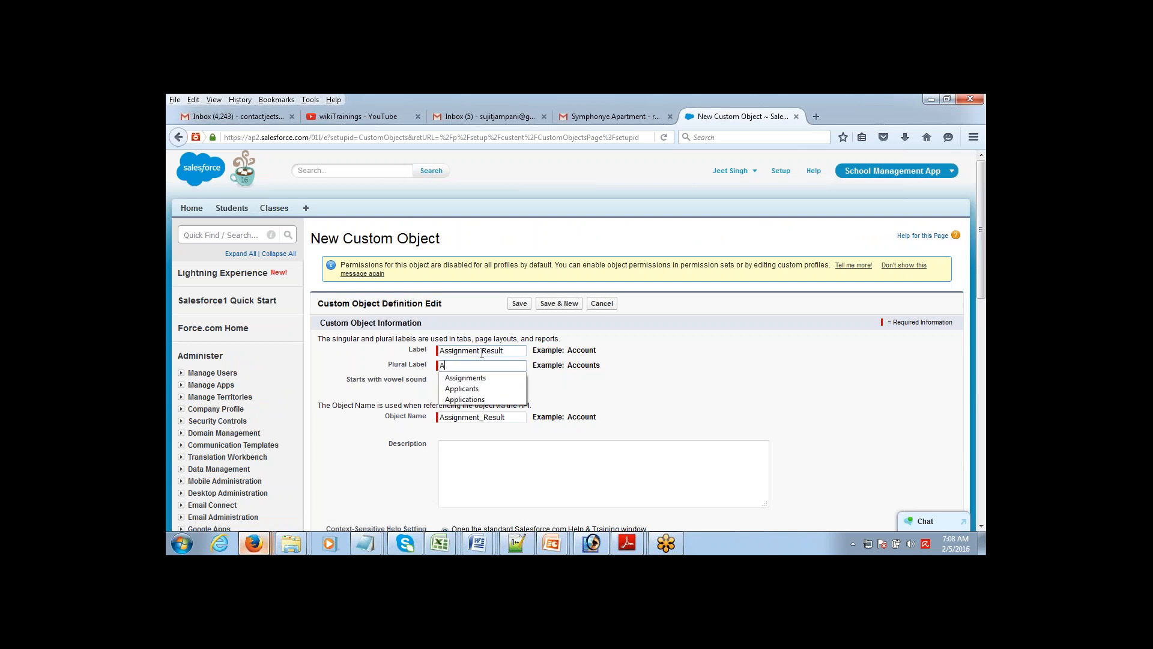
pyautogui.write('ssignment R')
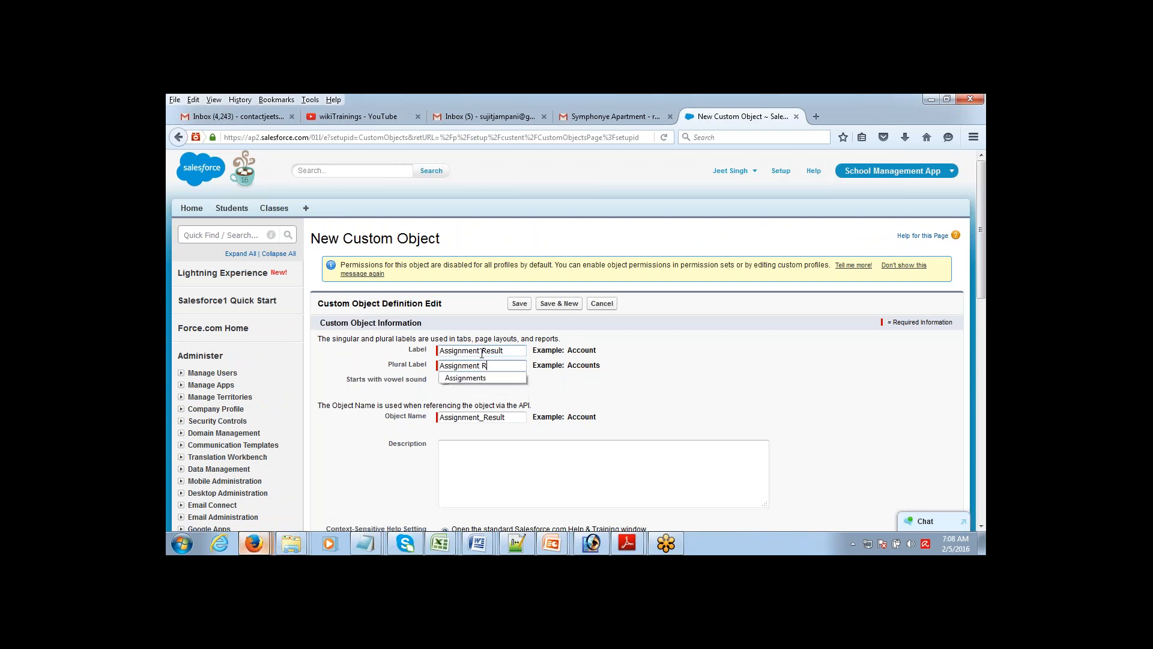
pyautogui.write('esults')
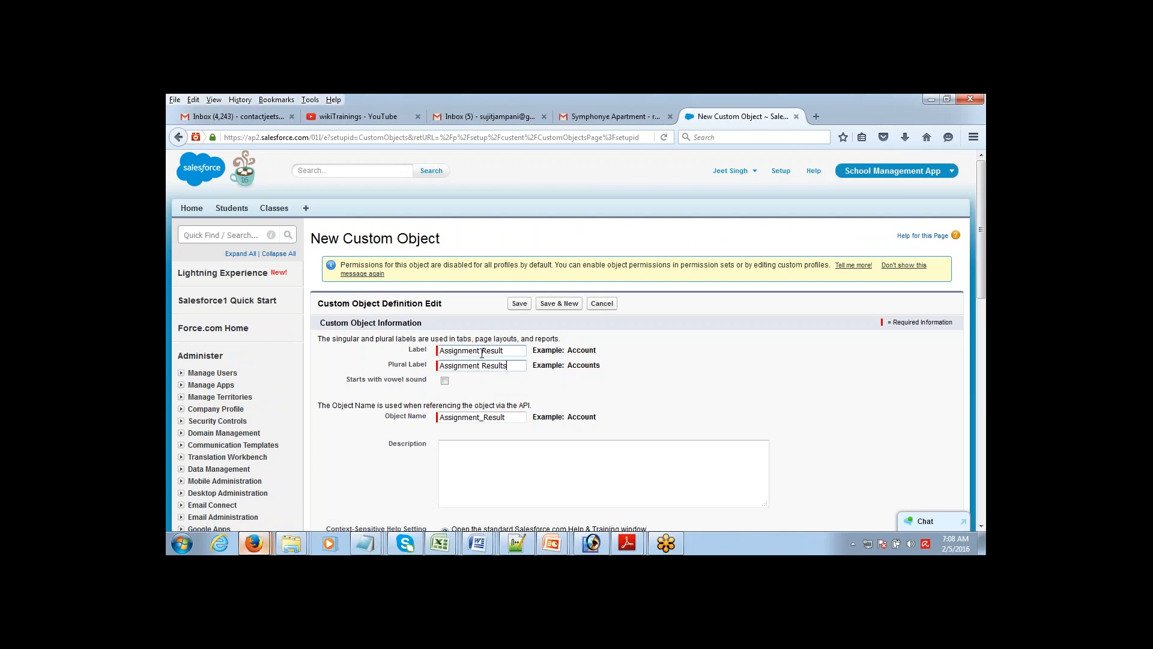
pyautogui.click(519, 304)
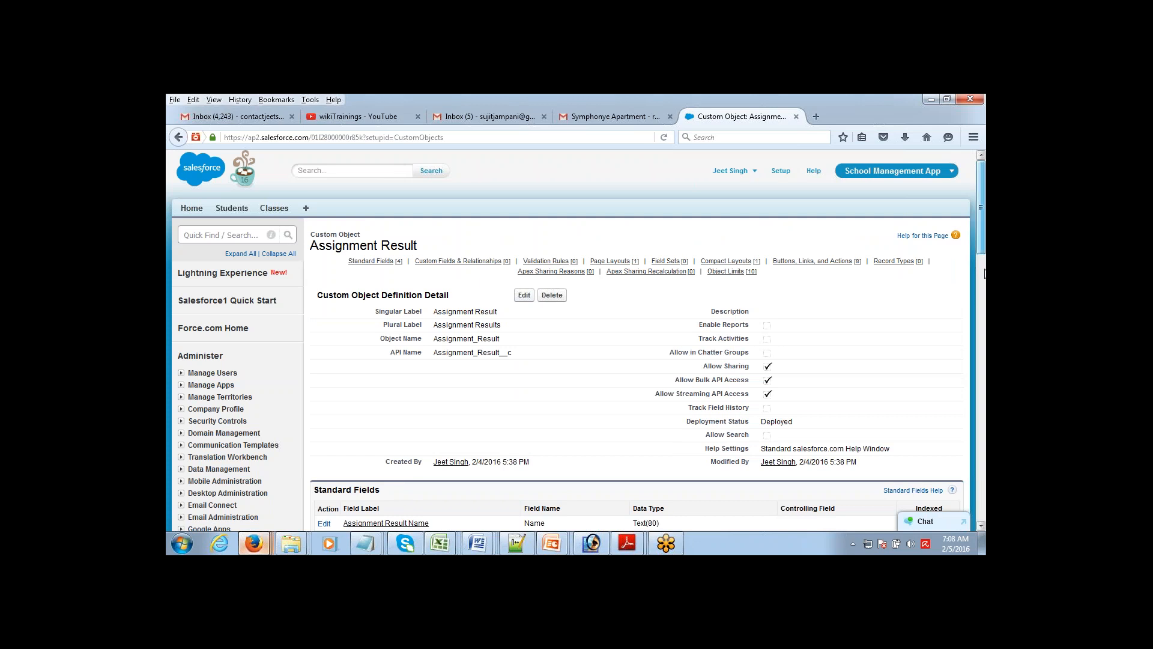
pyautogui.scroll(-5, 985, 278)
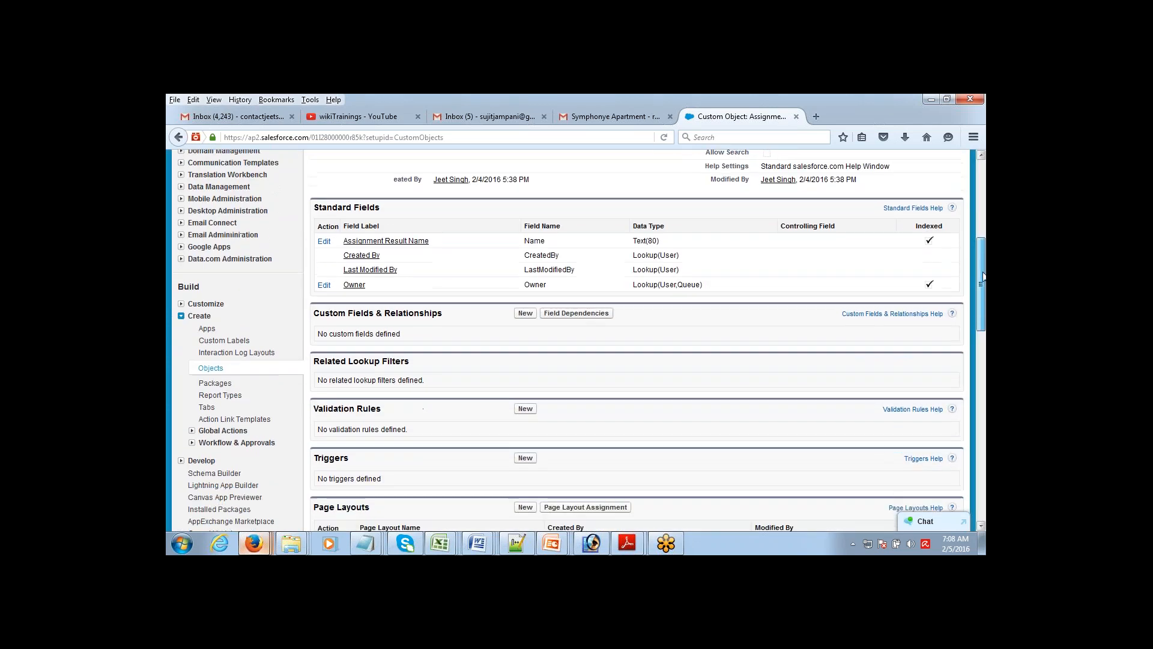
# Step: Add a Date field labelled 'Assignment Date' to Assignment Result with default visibility and layouts
pyautogui.click(525, 307)
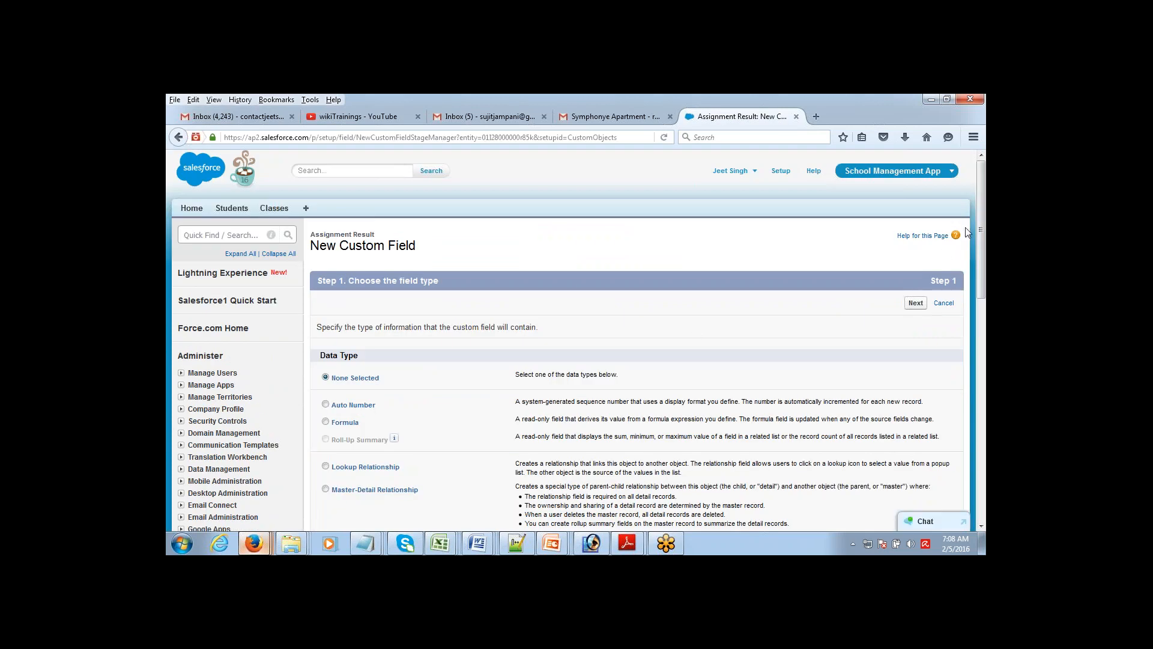
pyautogui.moveTo(973, 218); pyautogui.dragTo(973, 323)
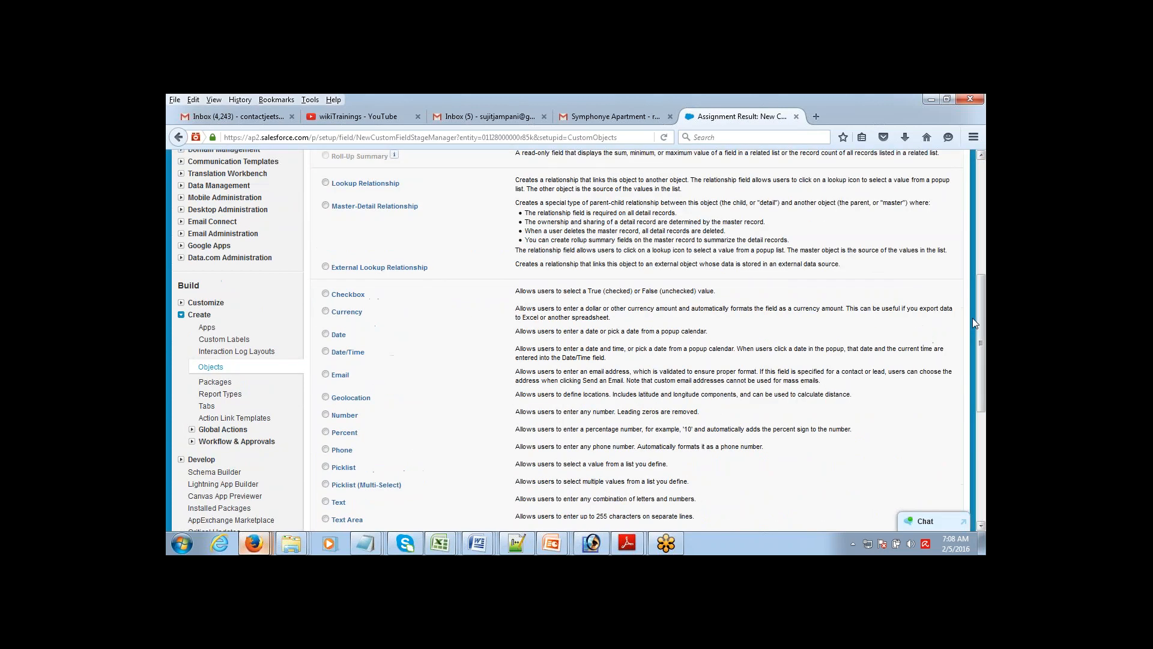
pyautogui.click(325, 334)
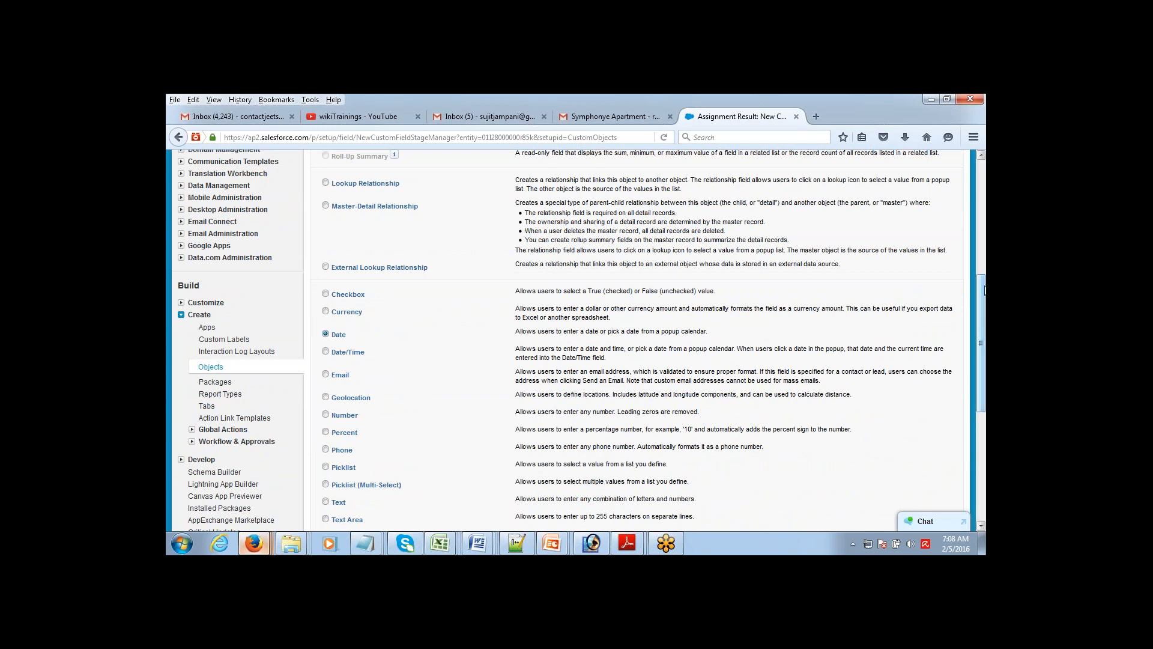
pyautogui.moveTo(981, 342); pyautogui.dragTo(980, 412)
pyautogui.click(915, 450)
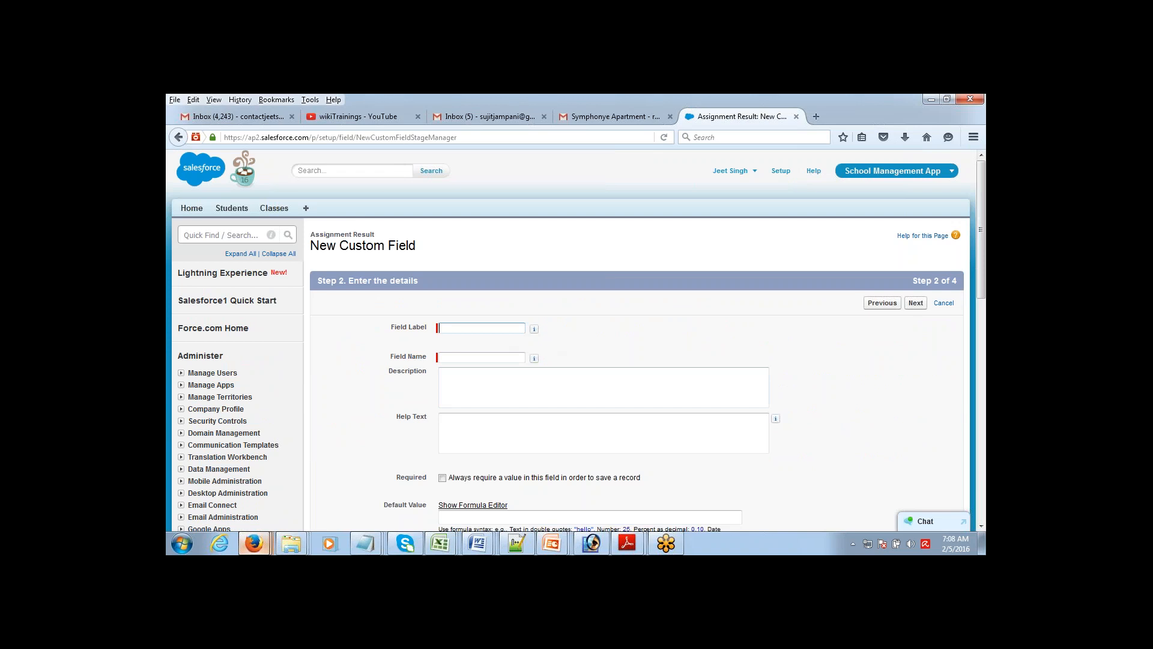
pyautogui.write('Assignmen')
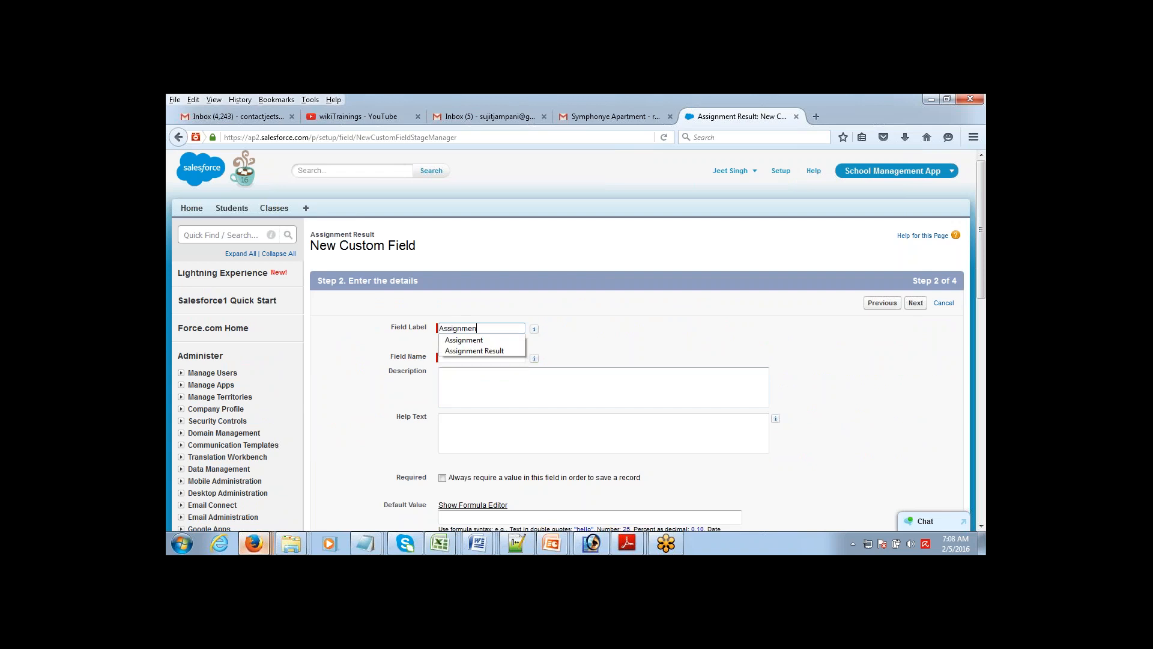
pyautogui.write('t Date')
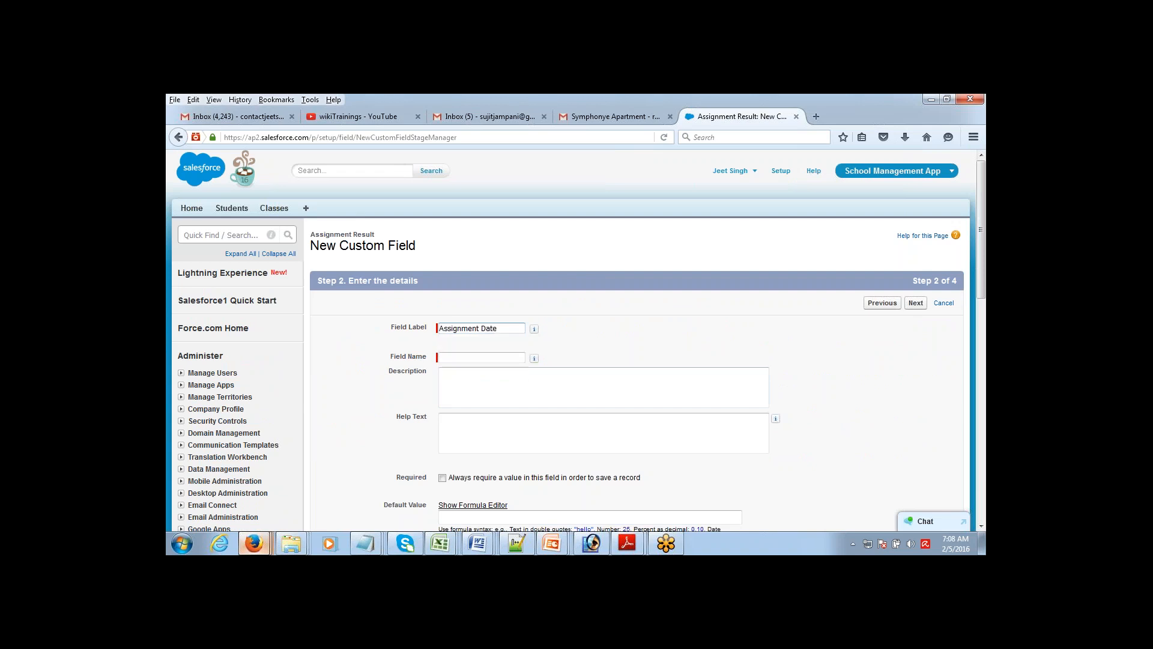
pyautogui.press('Tab')
pyautogui.click(916, 303)
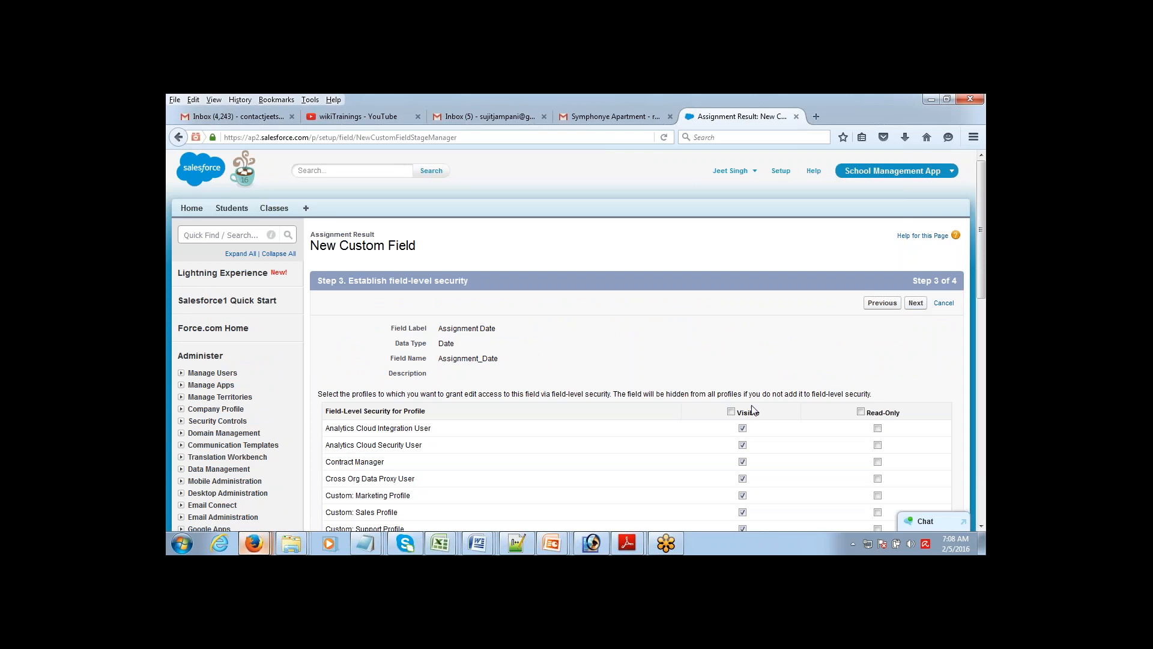
pyautogui.click(912, 305)
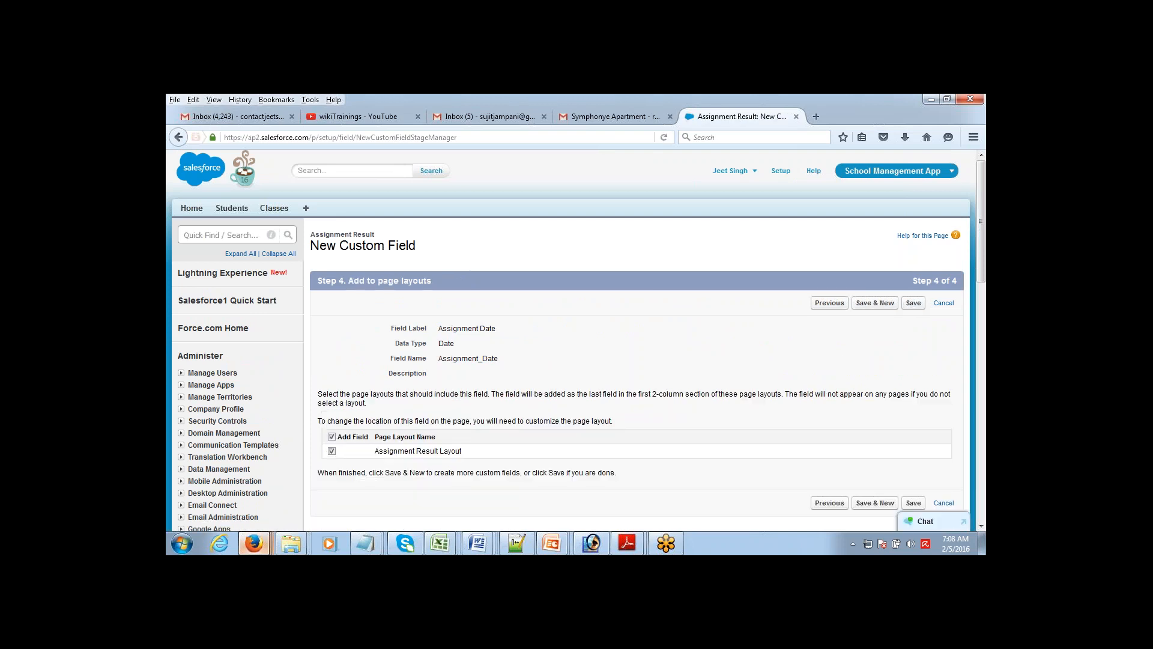
pyautogui.click(875, 304)
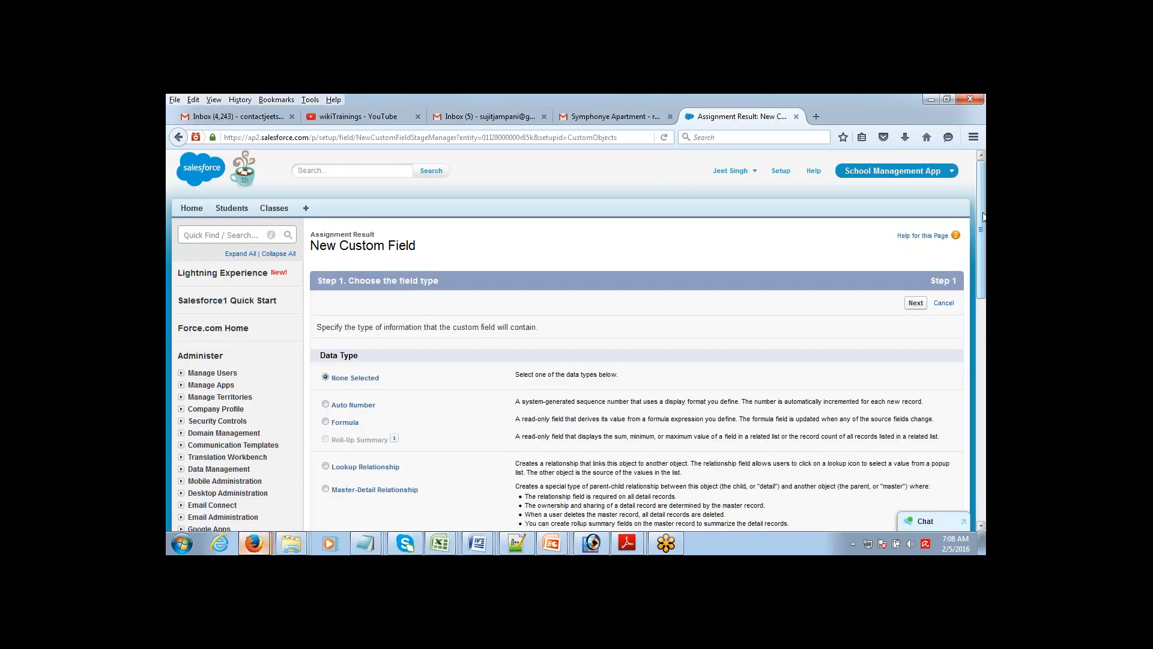
# Step: Add a Number field labelled 'Score' to Assignment Result with default settings and save it
pyautogui.scroll(-5, 980, 299)
pyautogui.scroll(-1, 981, 298)
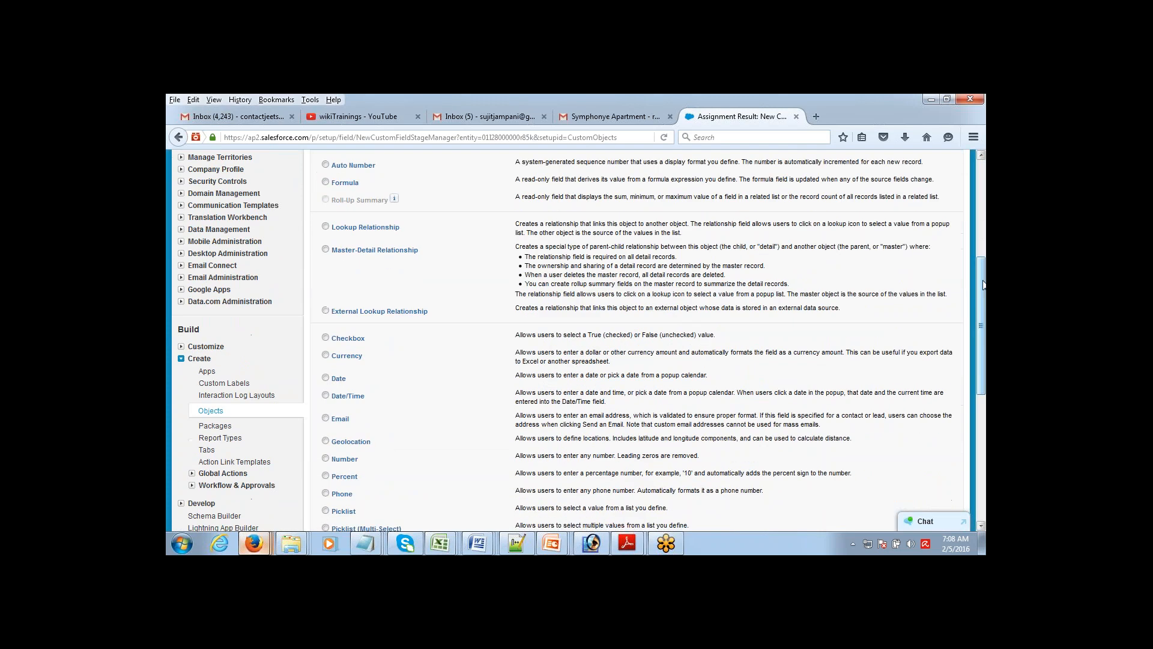
pyautogui.scroll(-3, 975, 334)
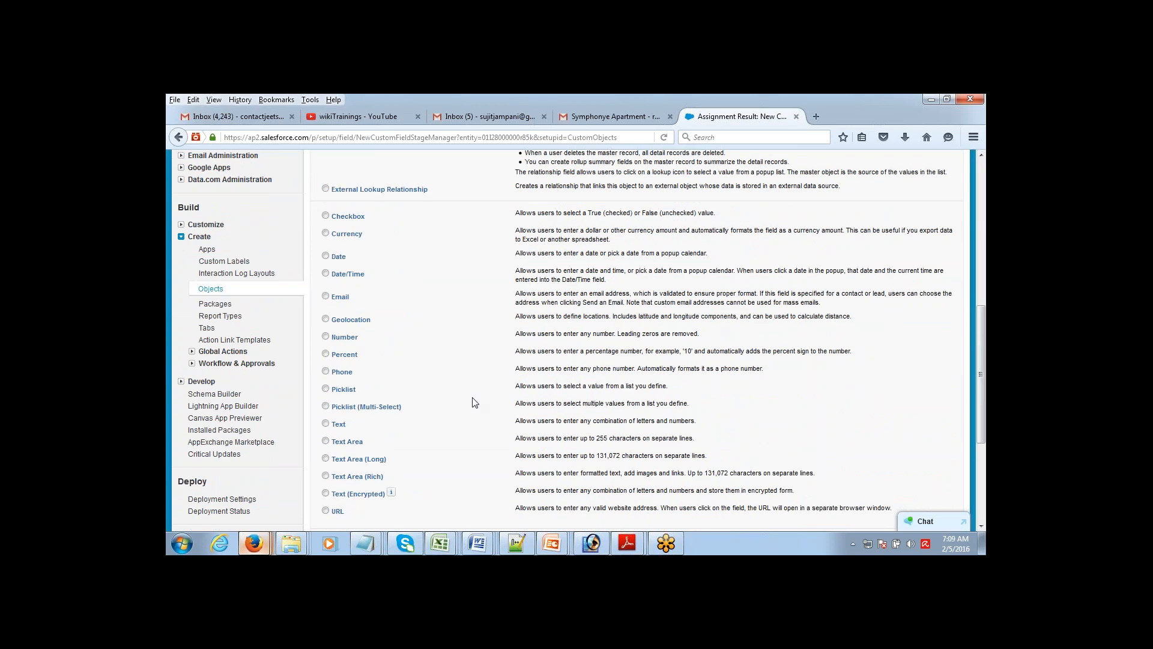
pyautogui.click(325, 338)
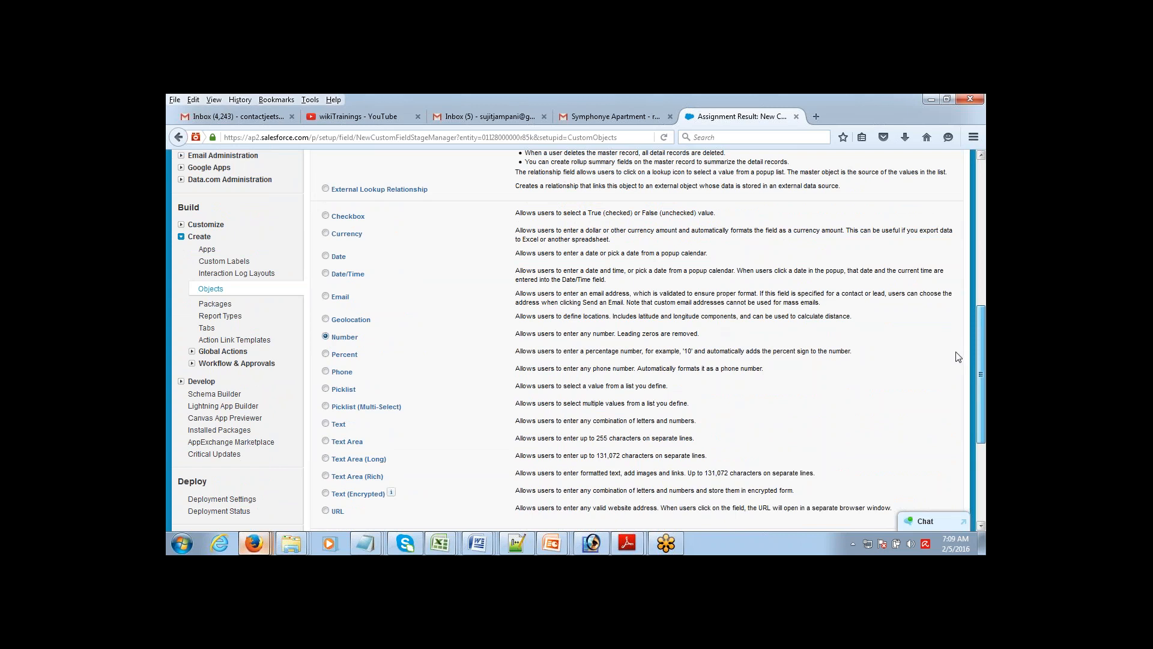
pyautogui.scroll(-3, 956, 357)
pyautogui.click(916, 444)
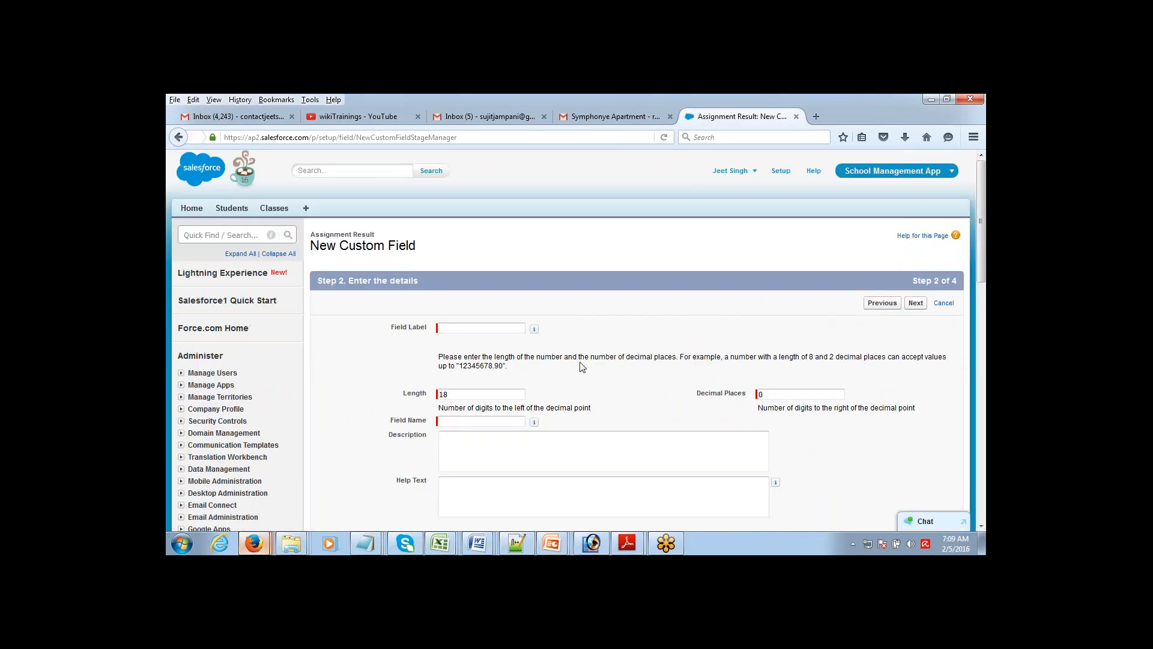
pyautogui.click(489, 329)
pyautogui.write('Score')
pyautogui.click(914, 306)
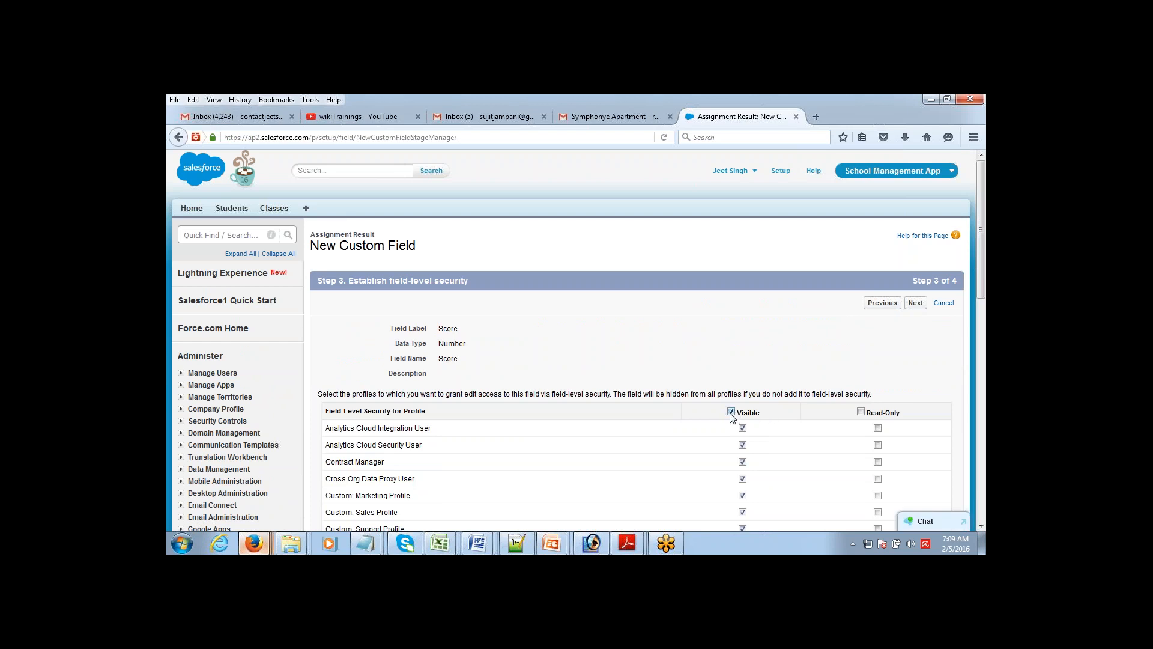
pyautogui.click(916, 304)
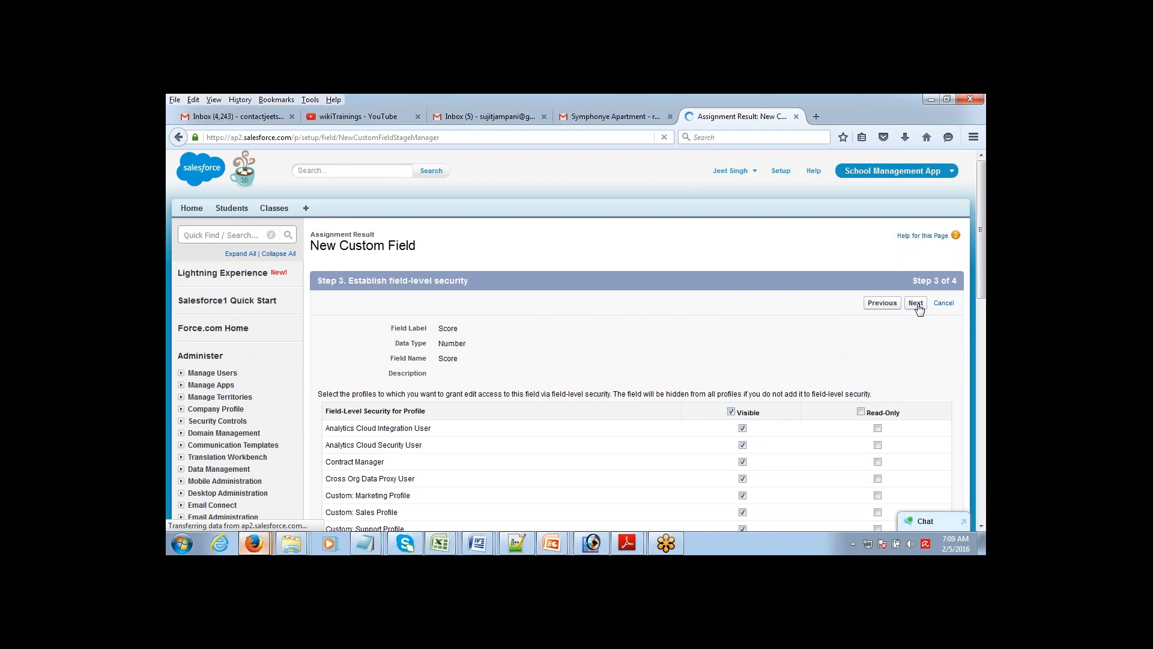
pyautogui.click(914, 303)
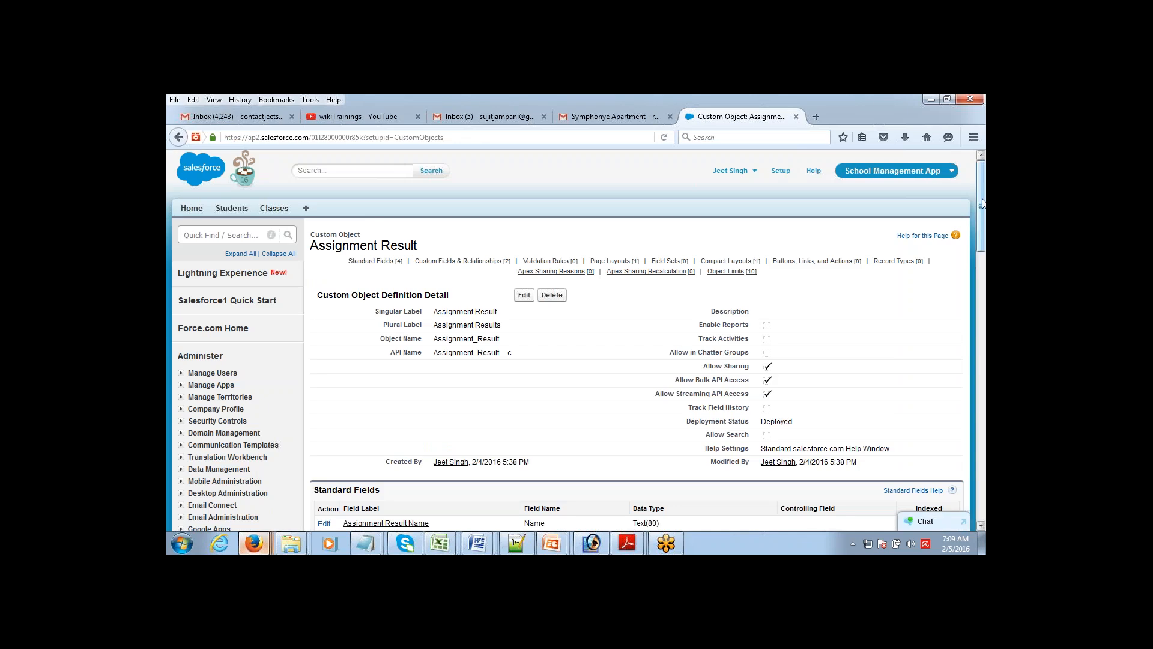
pyautogui.scroll(-5, 983, 246)
pyautogui.moveTo(983, 246); pyautogui.dragTo(982, 275)
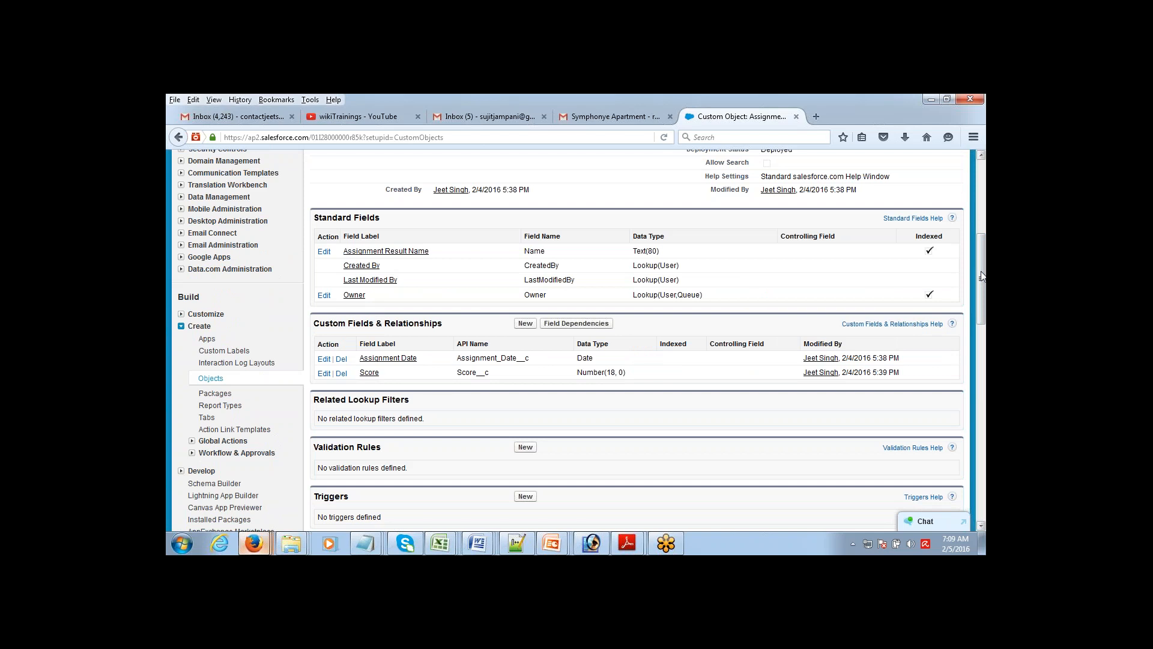
pyautogui.moveTo(982, 275); pyautogui.dragTo(981, 276)
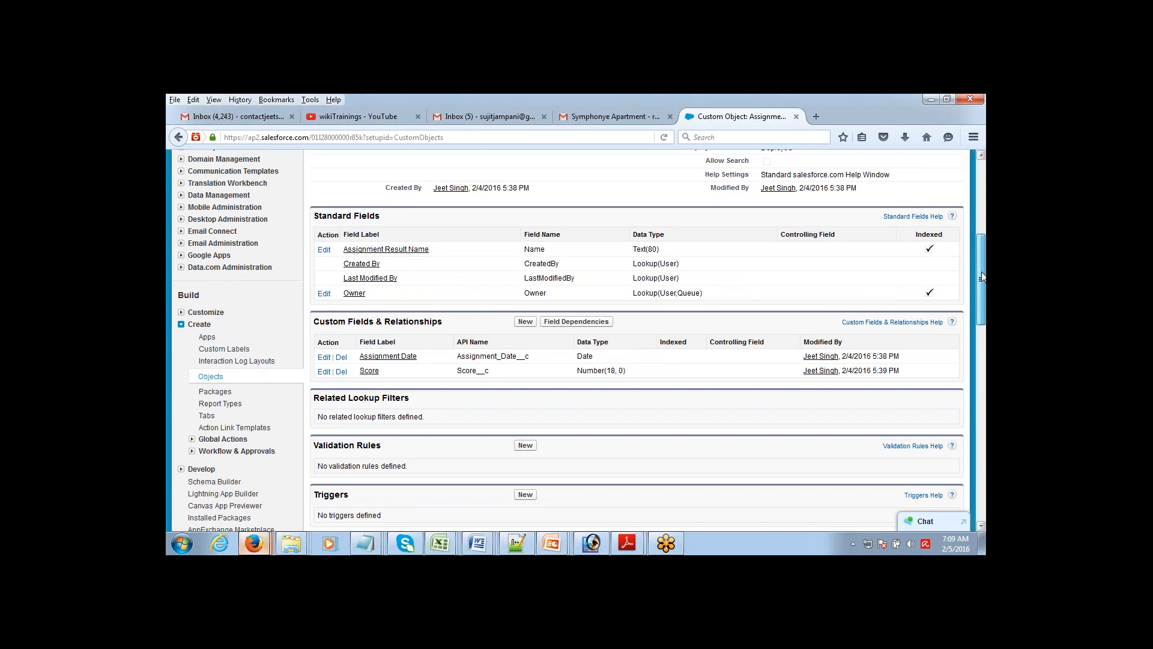
pyautogui.moveTo(983, 276)
pyautogui.mouseDown()
pyautogui.moveTo(980, 207)
pyautogui.moveTo(980, 279)
pyautogui.mouseUp()
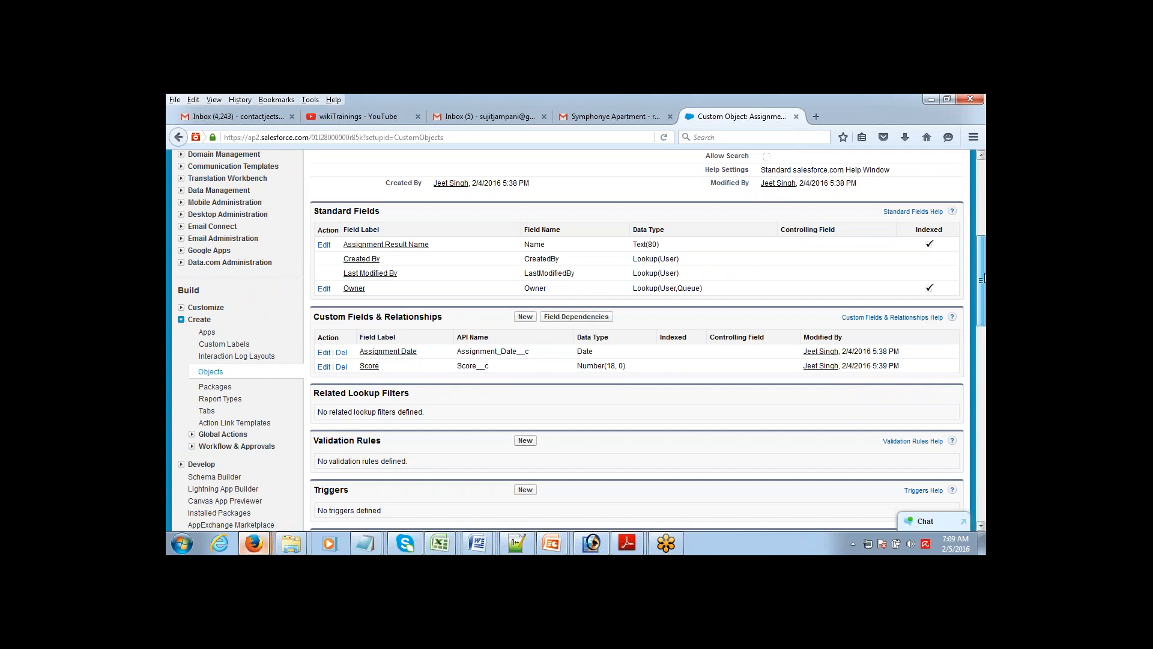
pyautogui.moveTo(984, 276); pyautogui.dragTo(983, 275)
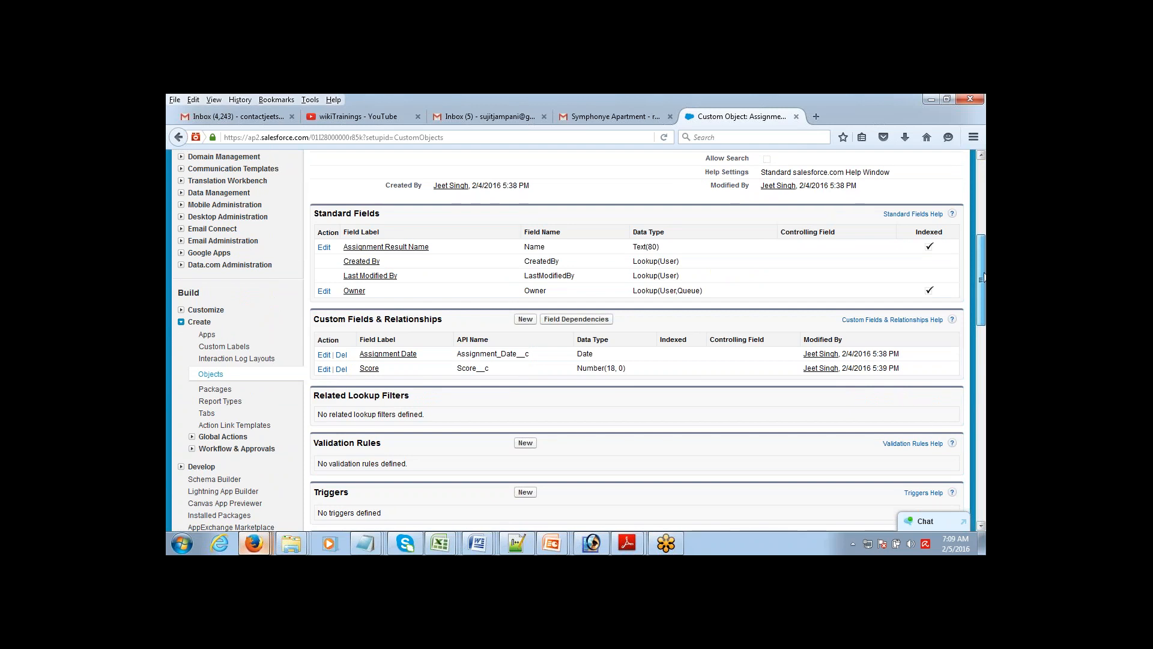
pyautogui.moveTo(983, 276); pyautogui.dragTo(984, 192)
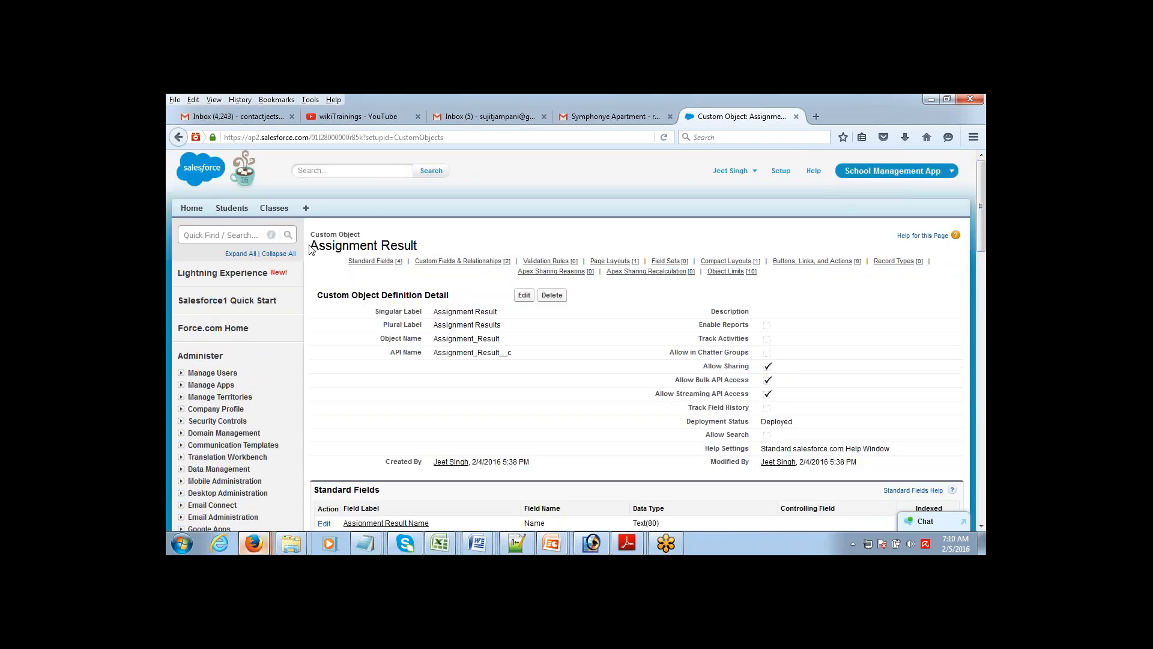
pyautogui.moveTo(311, 249); pyautogui.dragTo(418, 253)
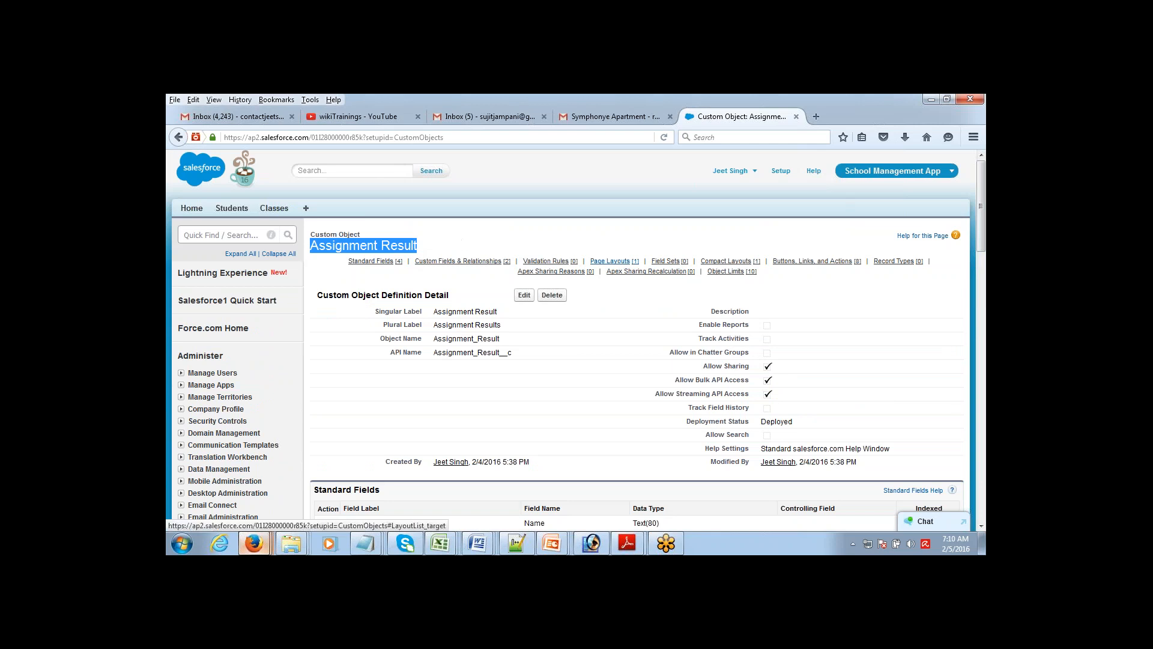
pyautogui.scroll(-5, 985, 215)
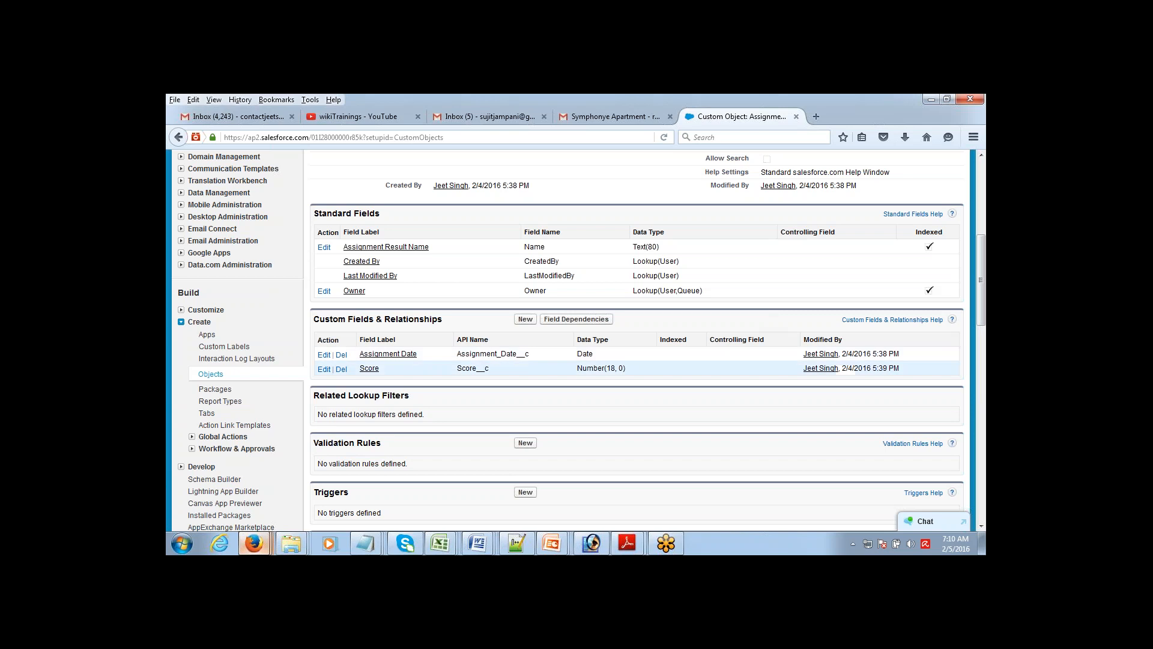
# Step: Start a Lookup Relationship field on Assignment Result related to the Student object
pyautogui.click(525, 320)
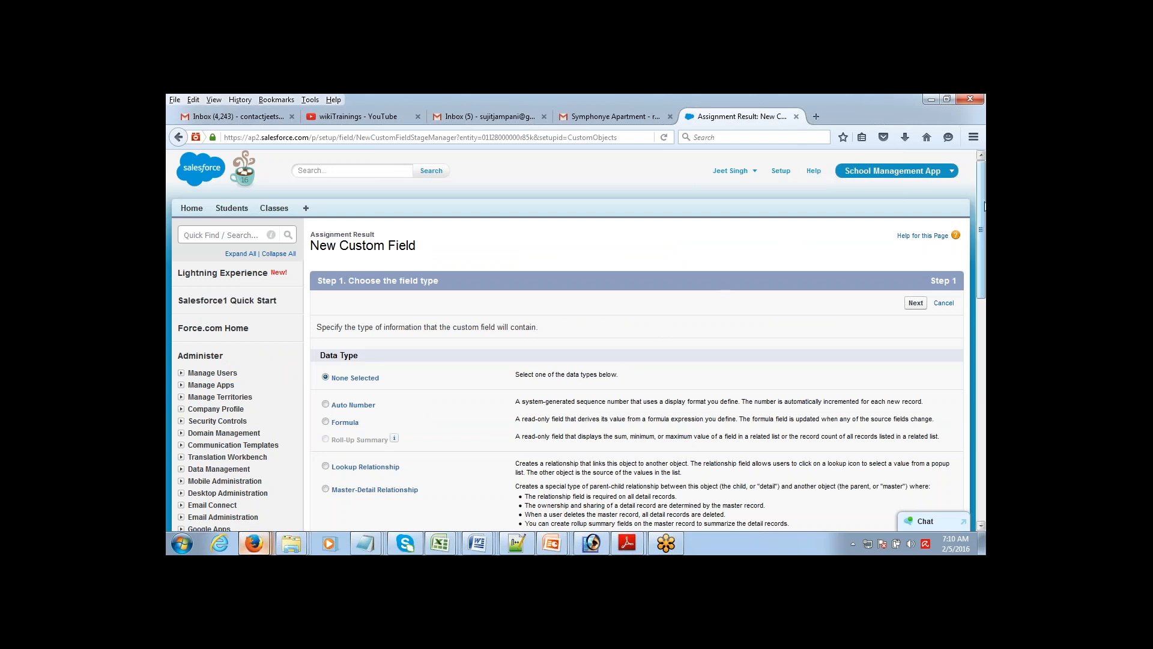
pyautogui.moveTo(983, 206); pyautogui.dragTo(983, 233)
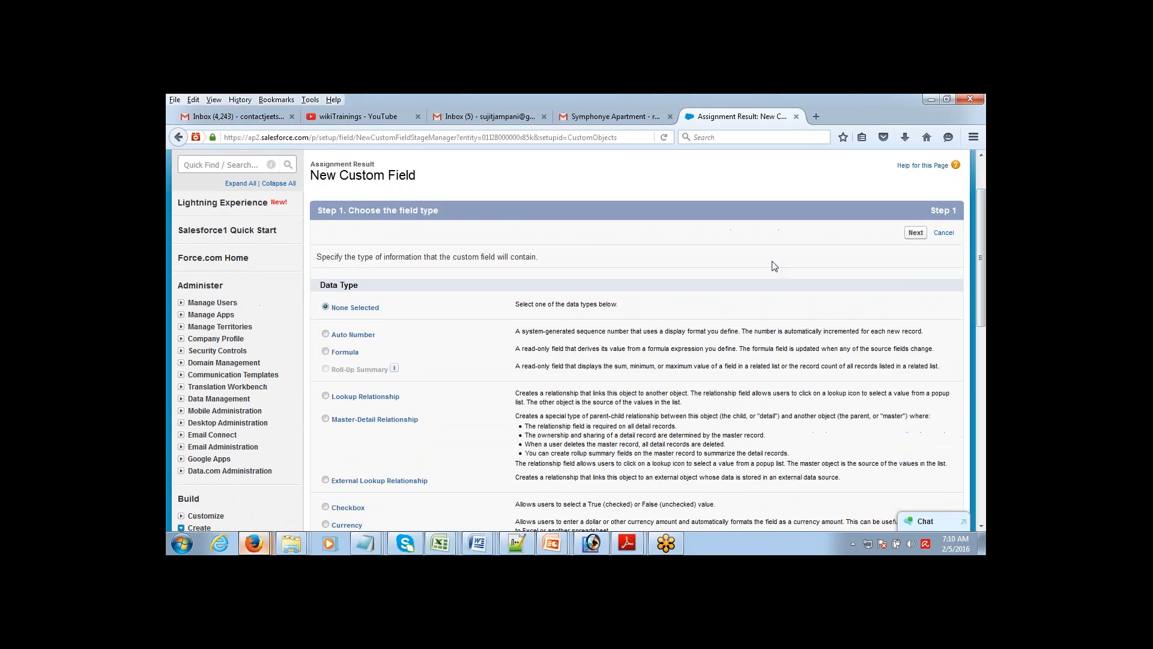
pyautogui.click(325, 396)
pyautogui.click(915, 233)
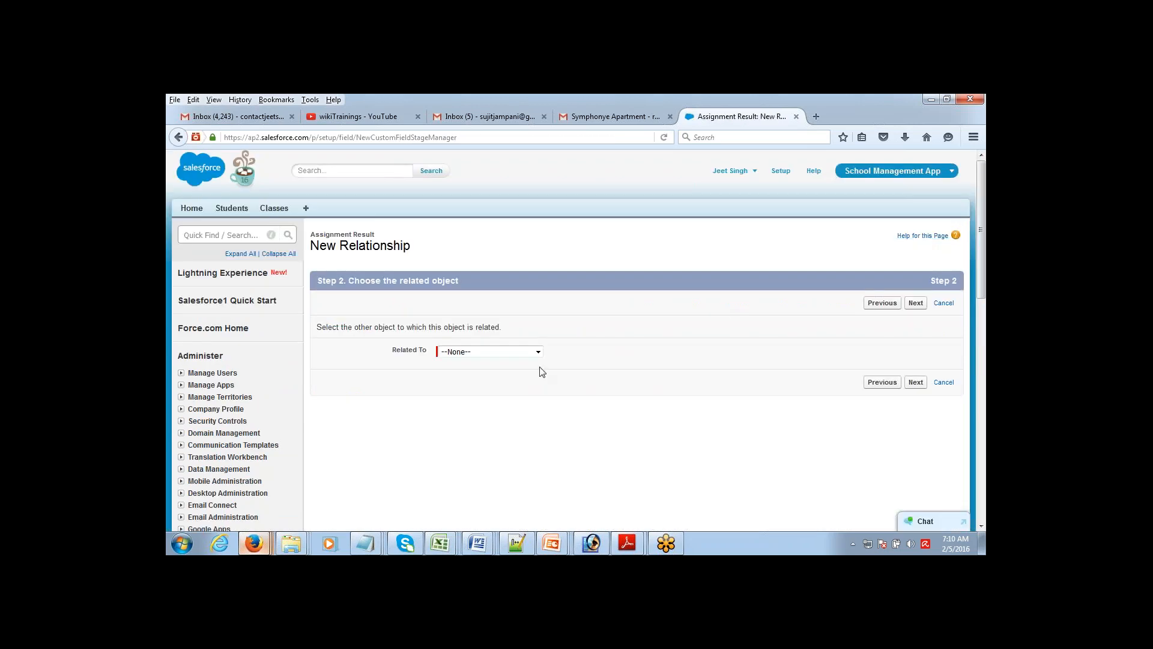
pyautogui.click(495, 352)
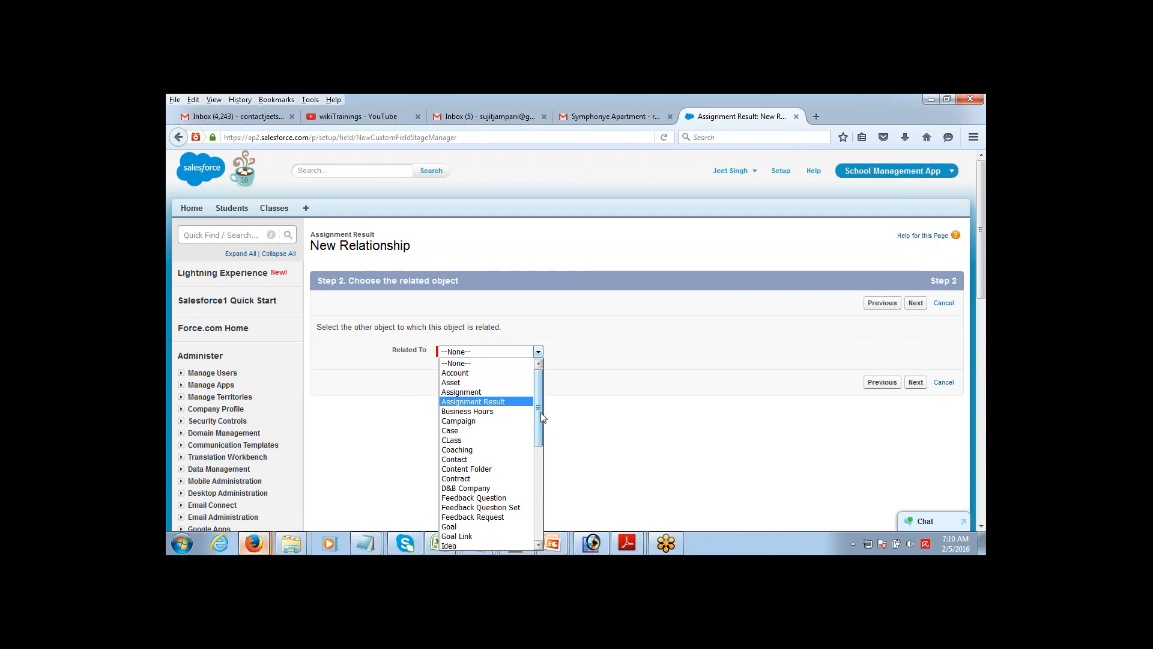
pyautogui.moveTo(541, 412); pyautogui.dragTo(541, 404)
pyautogui.moveTo(541, 408); pyautogui.dragTo(542, 504)
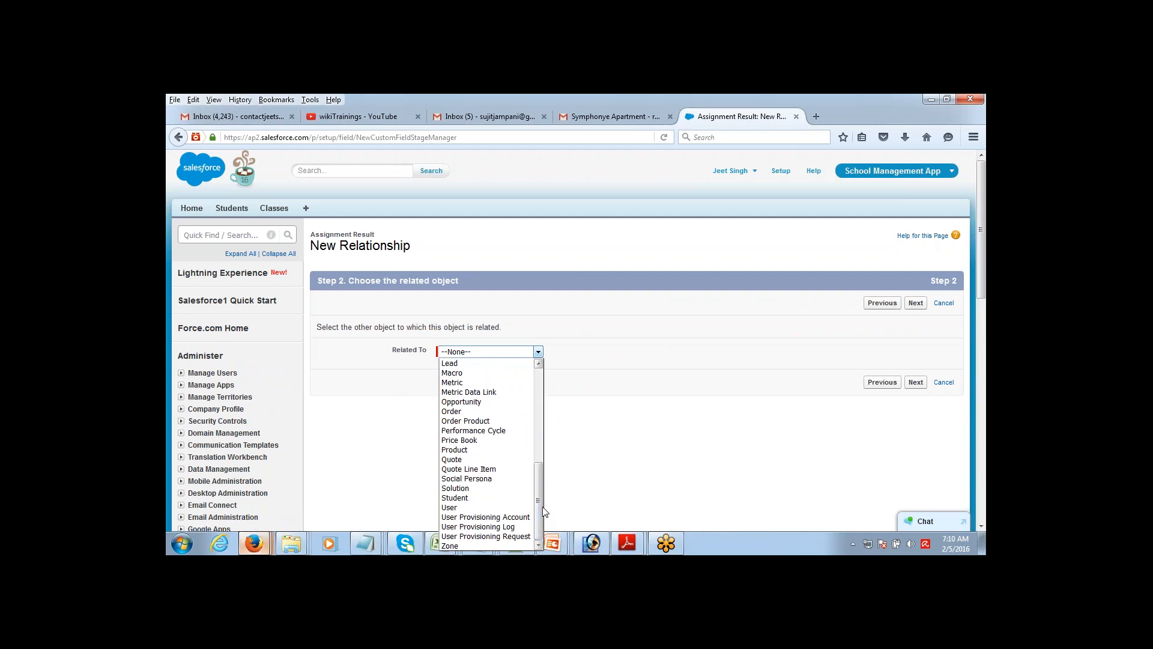
pyautogui.click(491, 498)
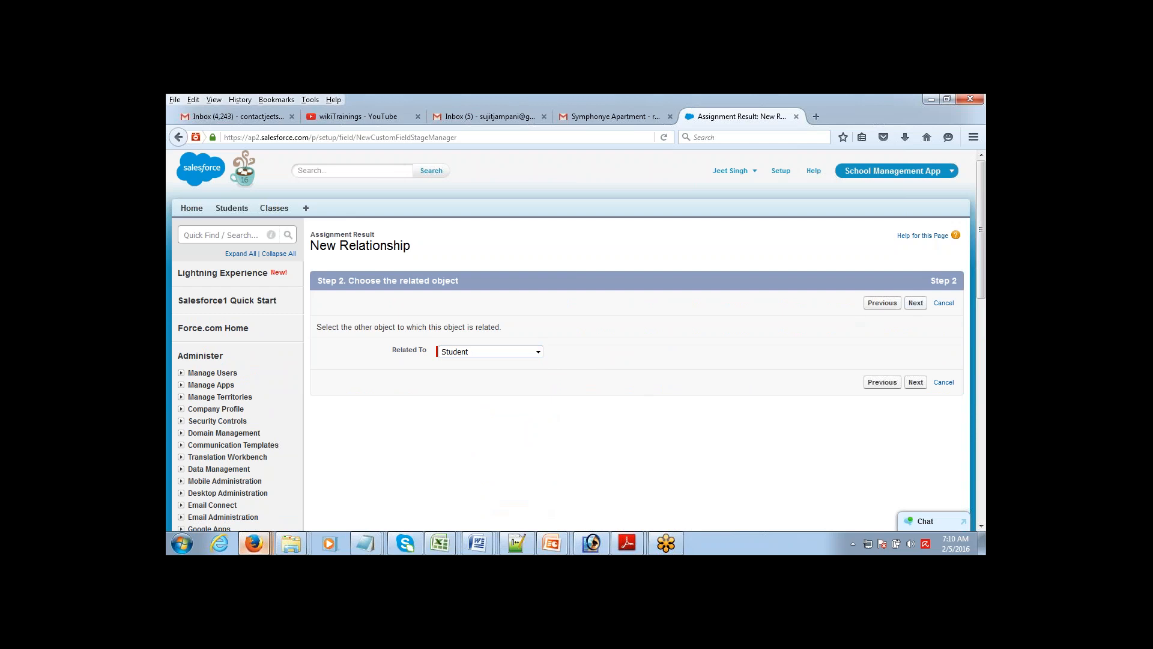
pyautogui.click(916, 382)
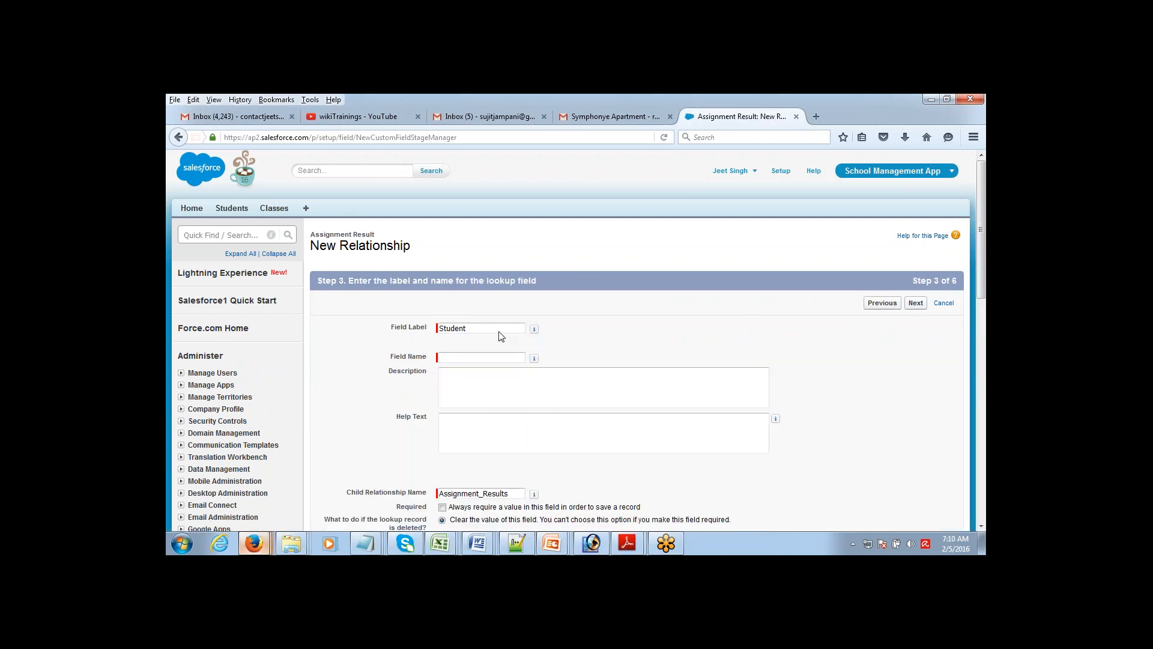
# Step: Keep the label 'Student', make it visible to all profiles, and accept default layouts and related list
pyautogui.press('Tab')
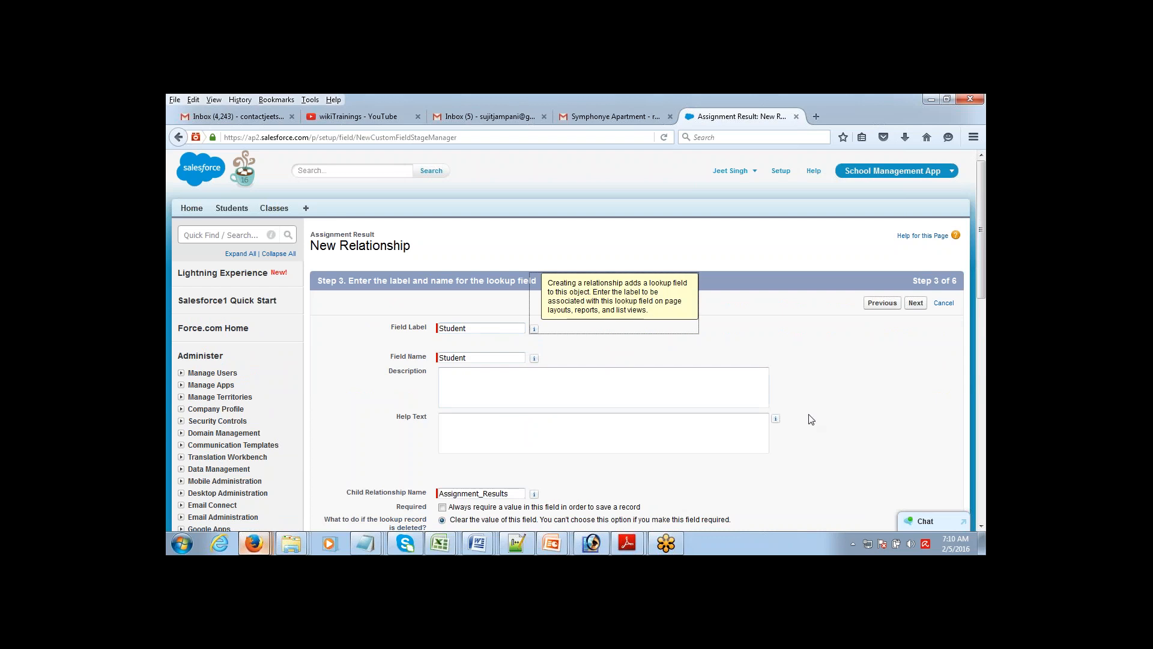
pyautogui.click(916, 303)
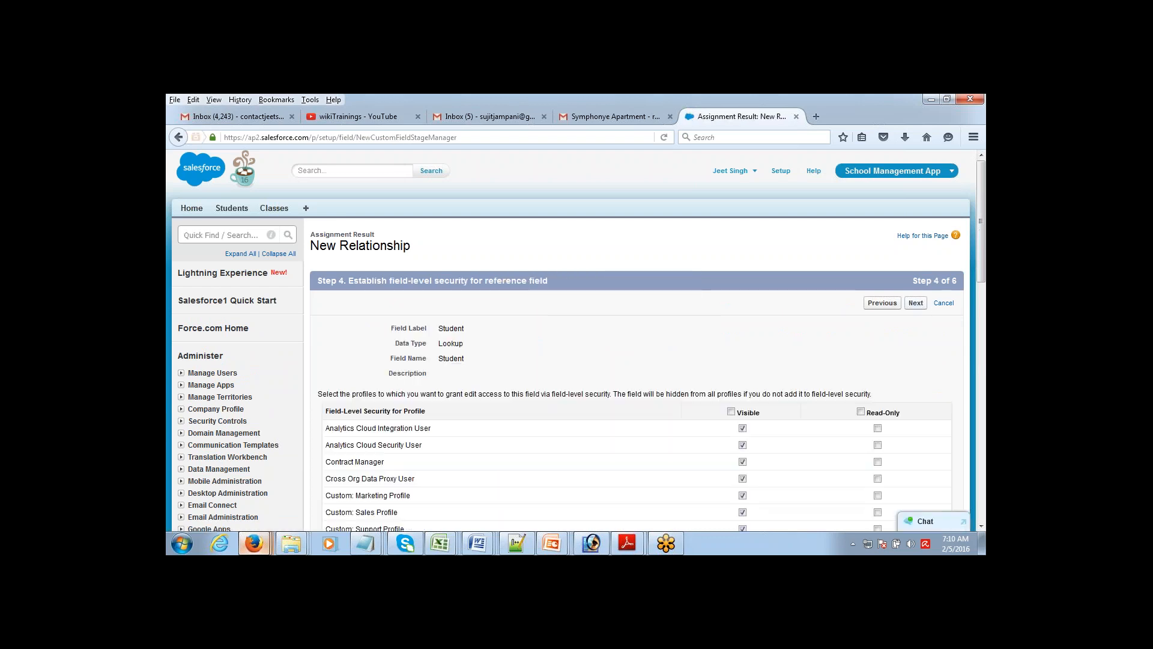
pyautogui.click(731, 412)
pyautogui.click(915, 304)
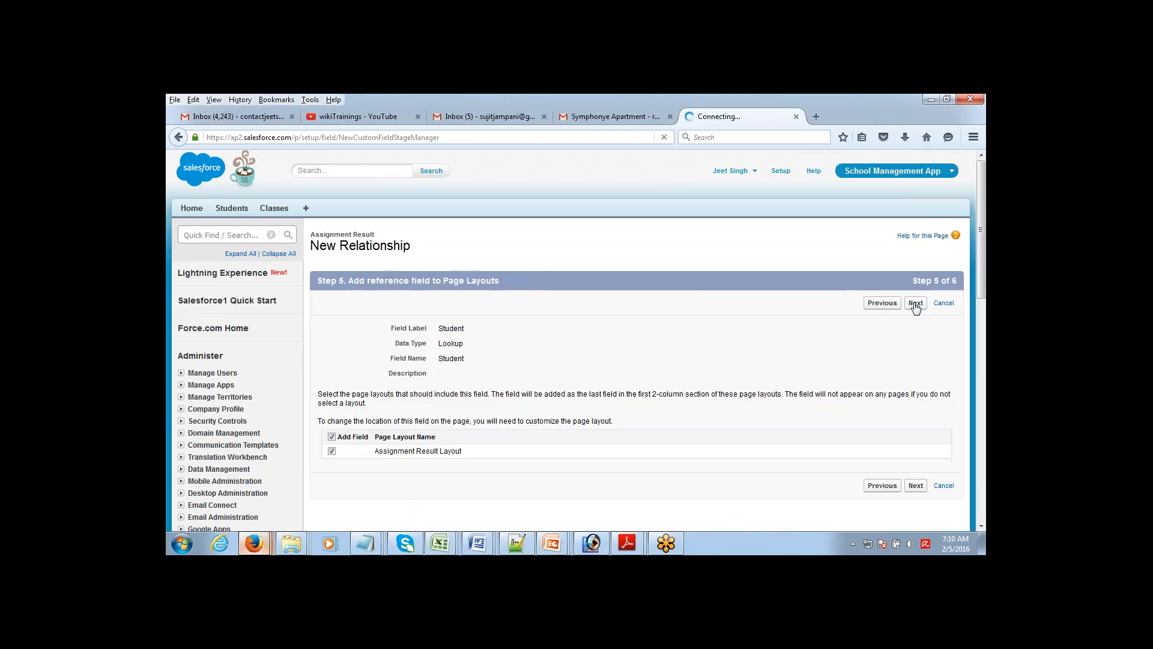
pyautogui.click(915, 304)
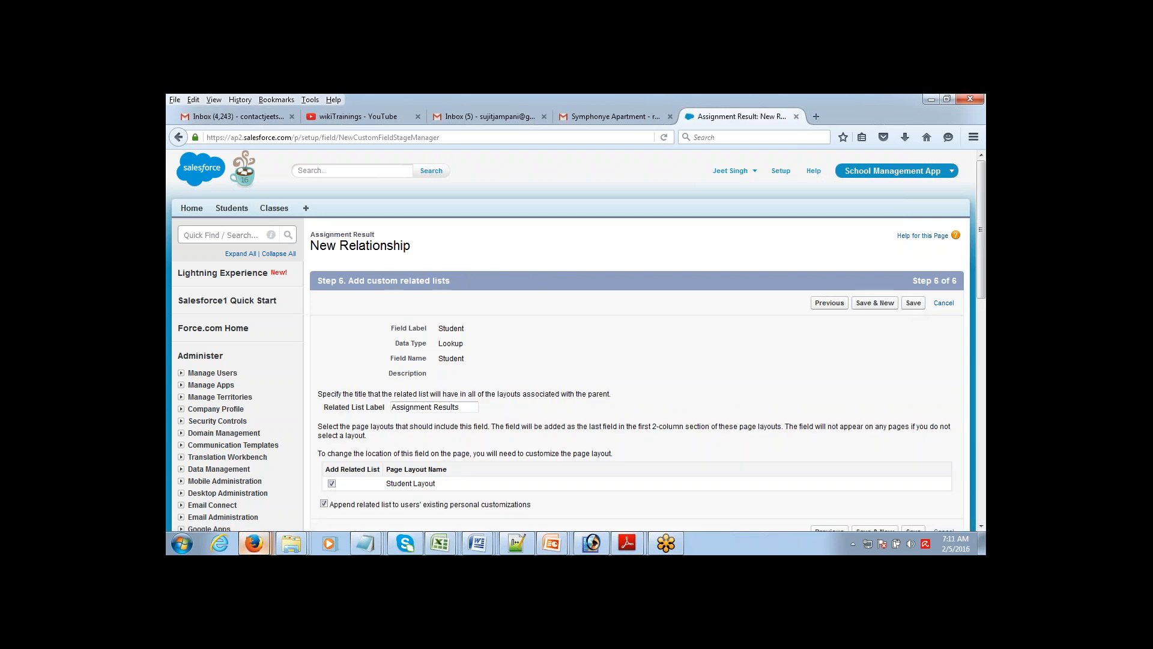
pyautogui.click(875, 303)
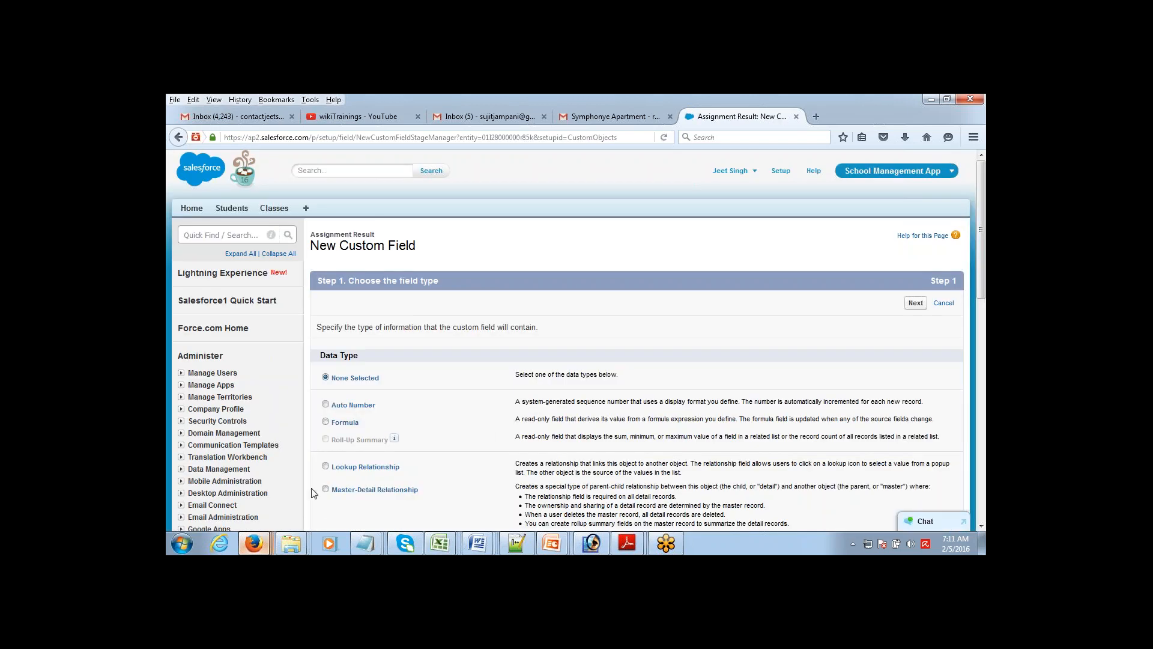
# Step: Add a lookup field 'Assignment' relating Assignment Result to Assignment, with default settings, and save it
pyautogui.click(325, 466)
pyautogui.click(909, 303)
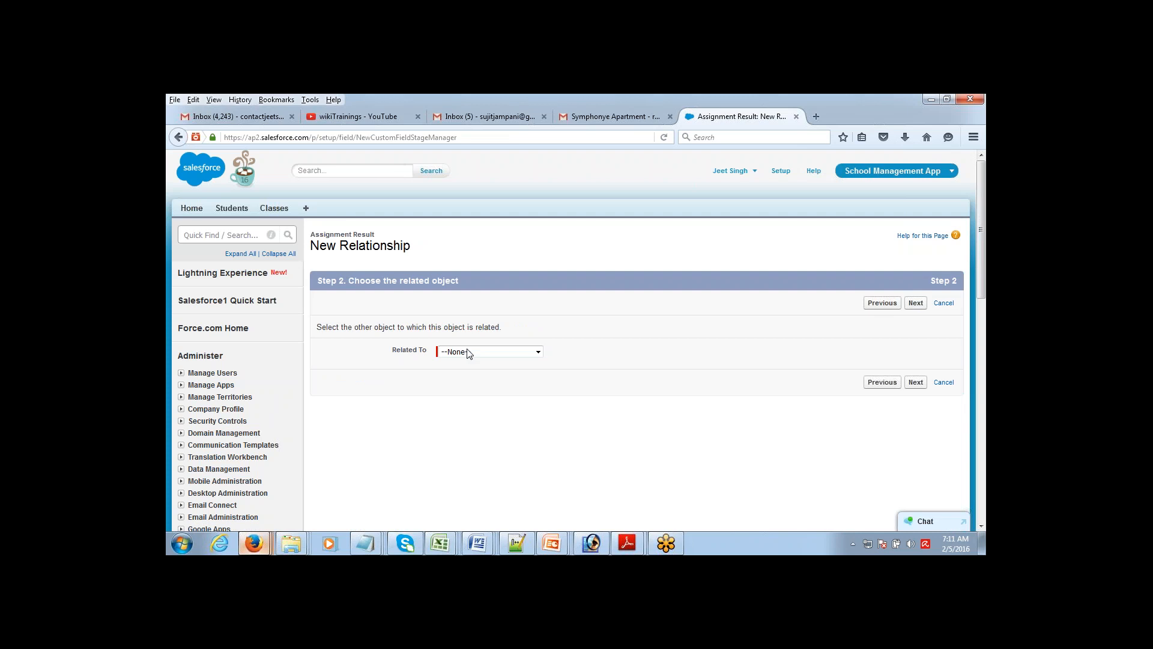
pyautogui.click(469, 354)
pyautogui.click(472, 385)
pyautogui.click(917, 303)
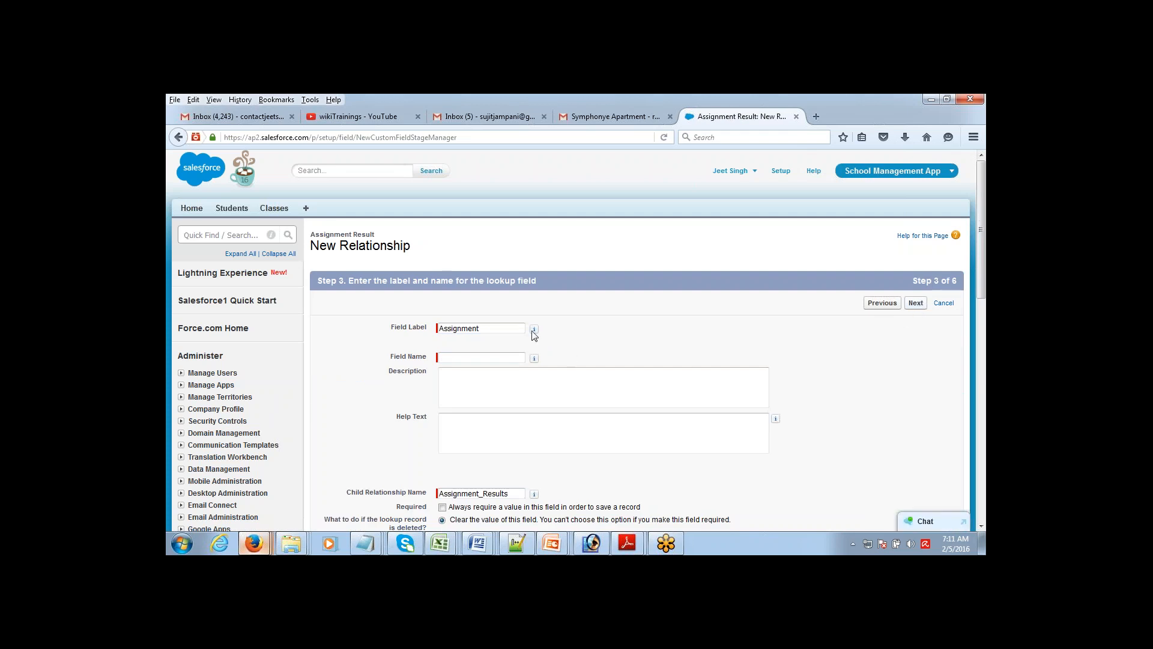
pyautogui.press('Tab')
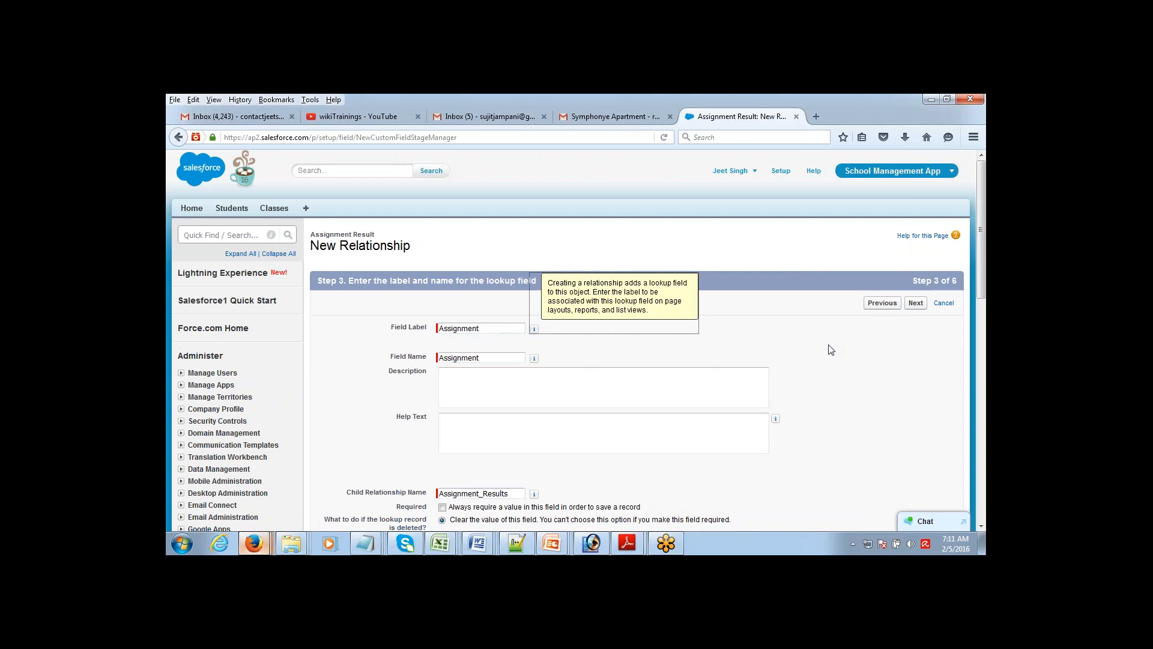
pyautogui.click(917, 305)
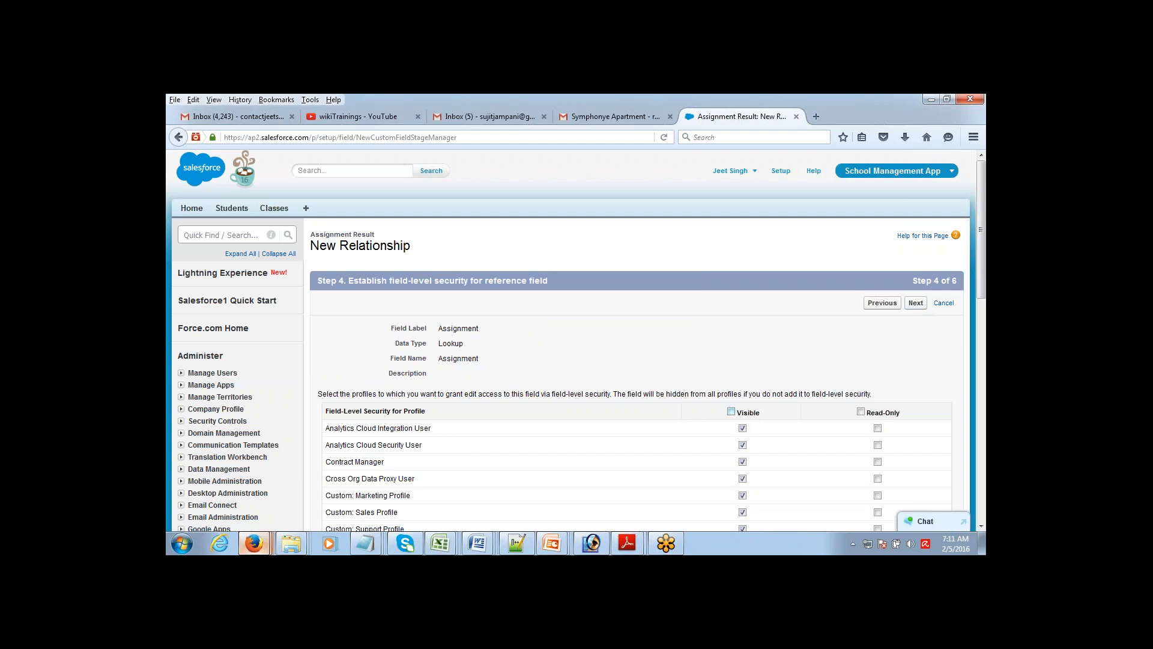
pyautogui.click(915, 302)
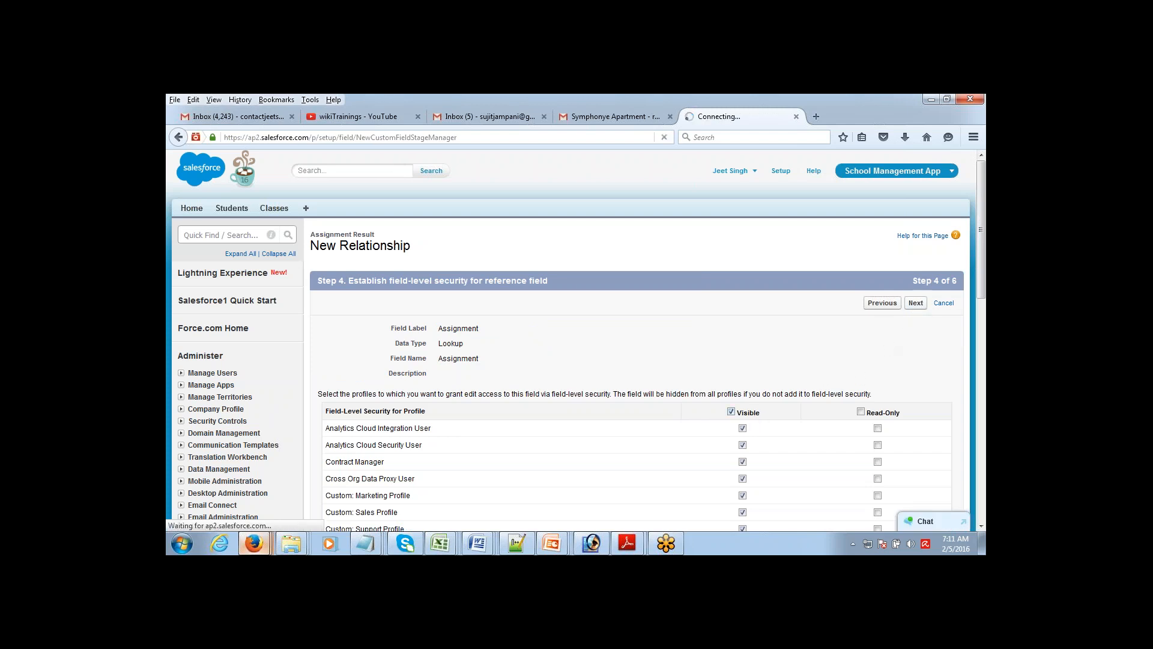
pyautogui.click(916, 303)
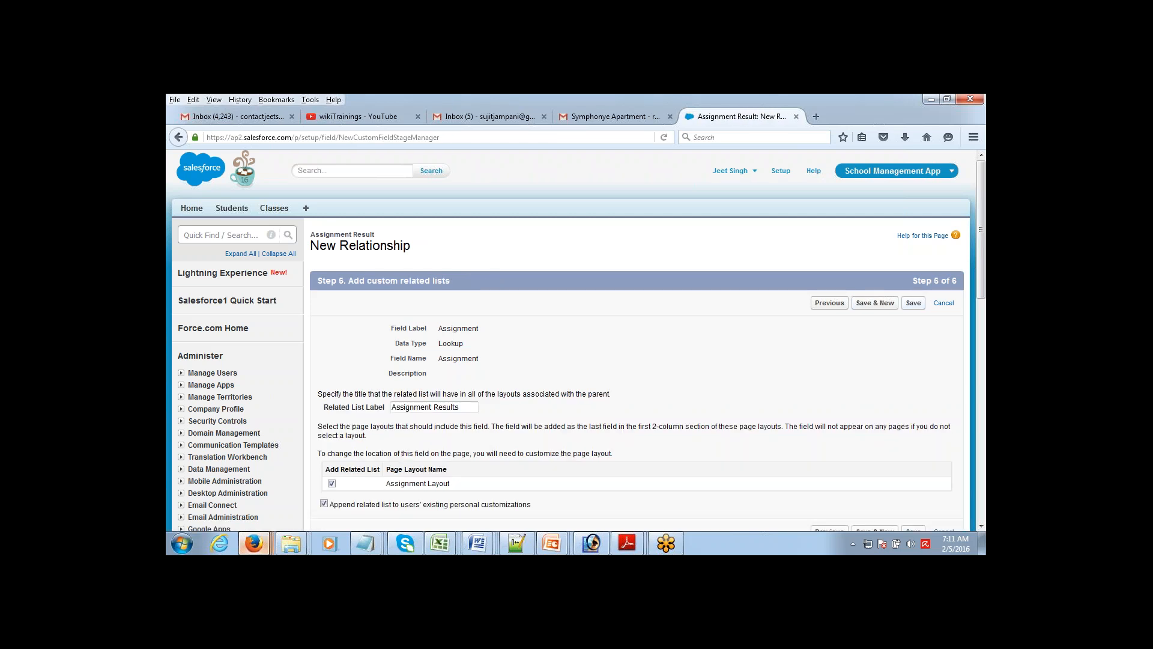
pyautogui.click(913, 303)
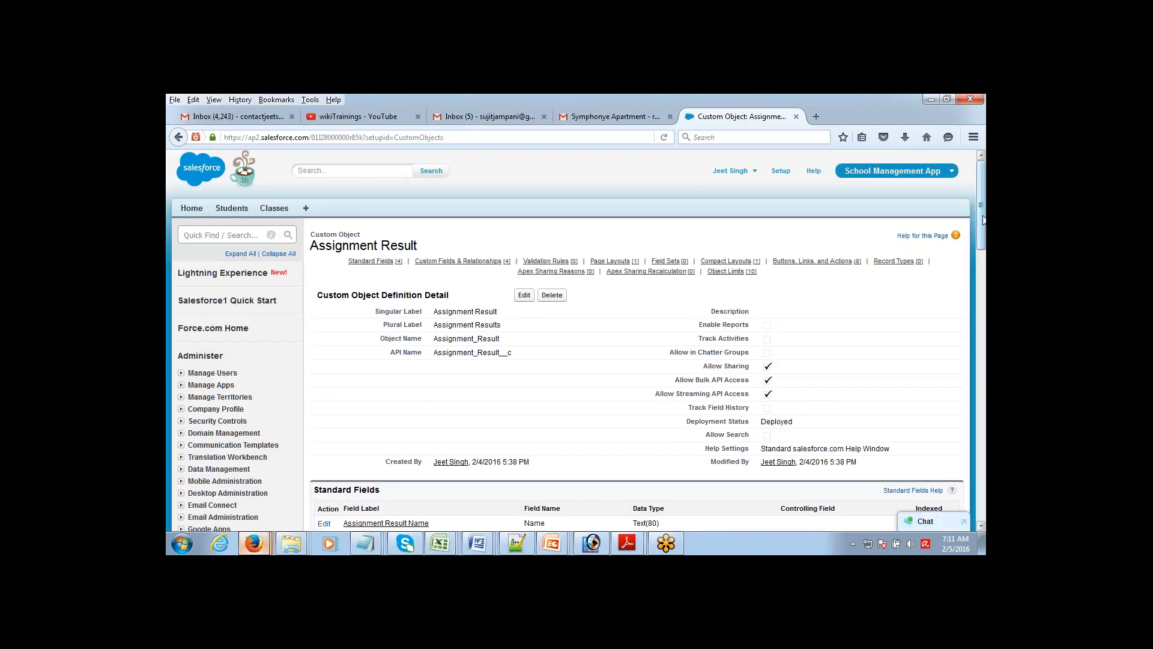
# Step: Review the Assignment and Student lookup fields on Assignment Result, then go to Custom Tabs setup
pyautogui.moveTo(982, 229); pyautogui.dragTo(981, 294)
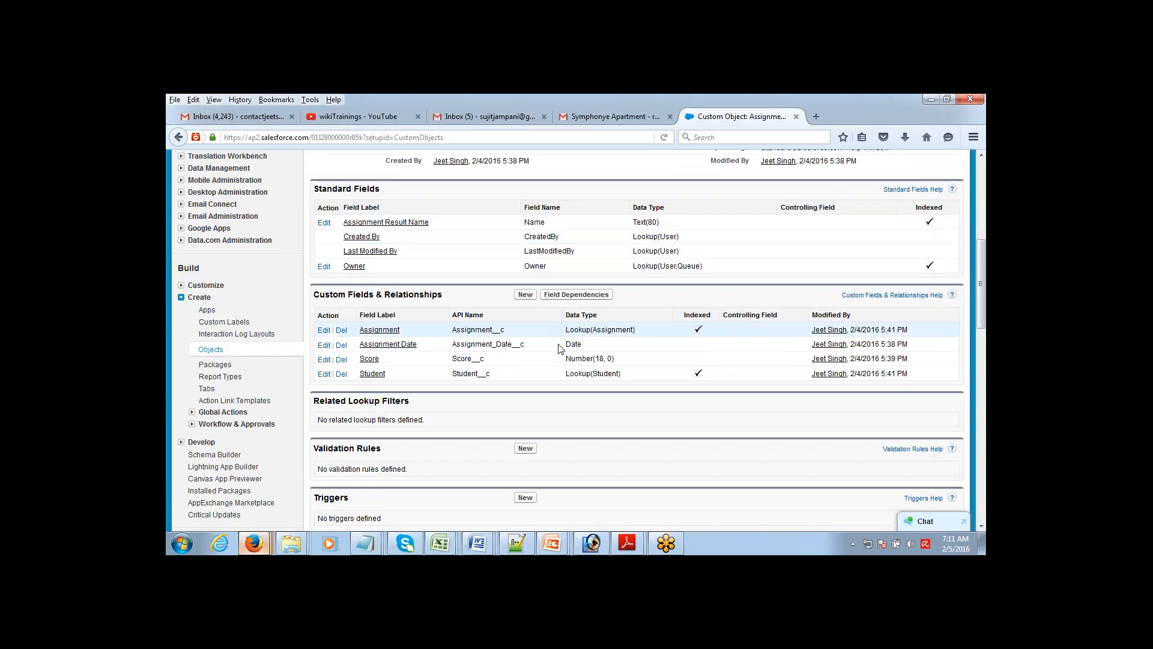
pyautogui.moveTo(569, 332); pyautogui.dragTo(640, 333)
pyautogui.moveTo(567, 373); pyautogui.dragTo(622, 374)
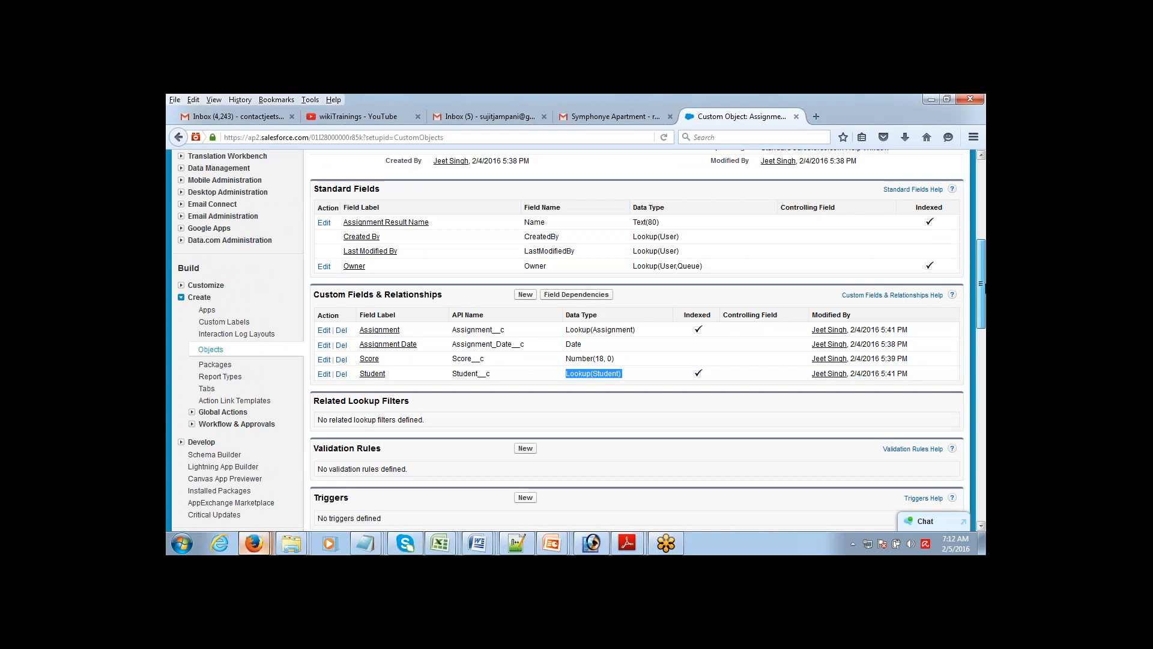
pyautogui.moveTo(981, 283)
pyautogui.mouseDown()
pyautogui.moveTo(982, 318)
pyautogui.moveTo(981, 199)
pyautogui.moveTo(980, 282)
pyautogui.mouseUp()
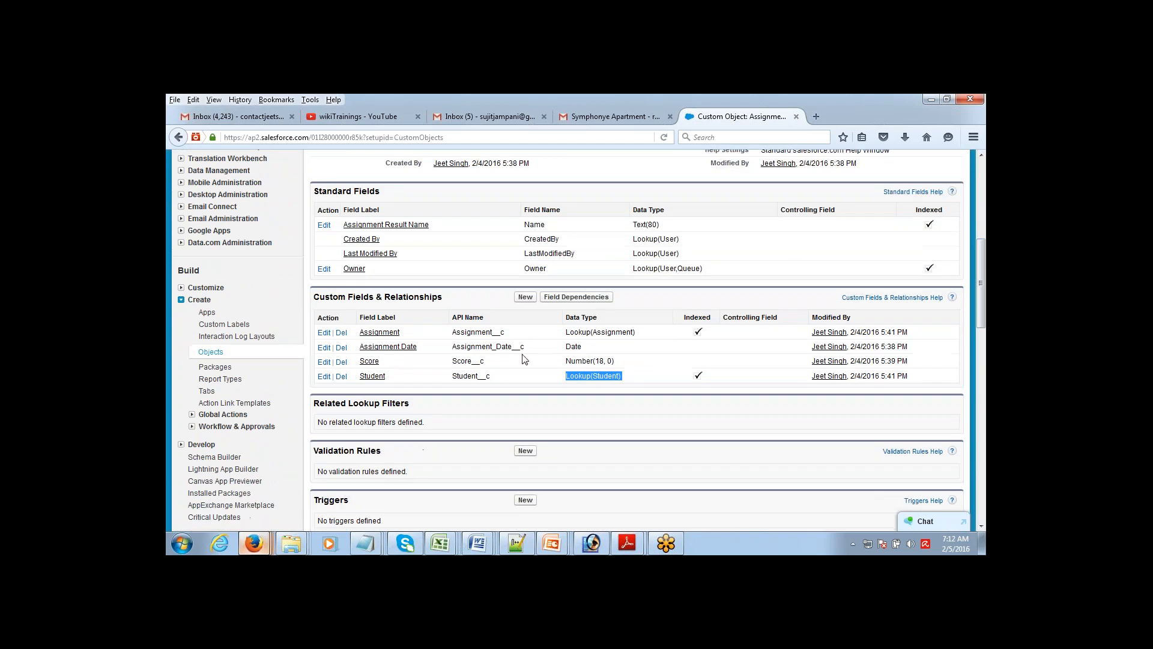
pyautogui.click(207, 391)
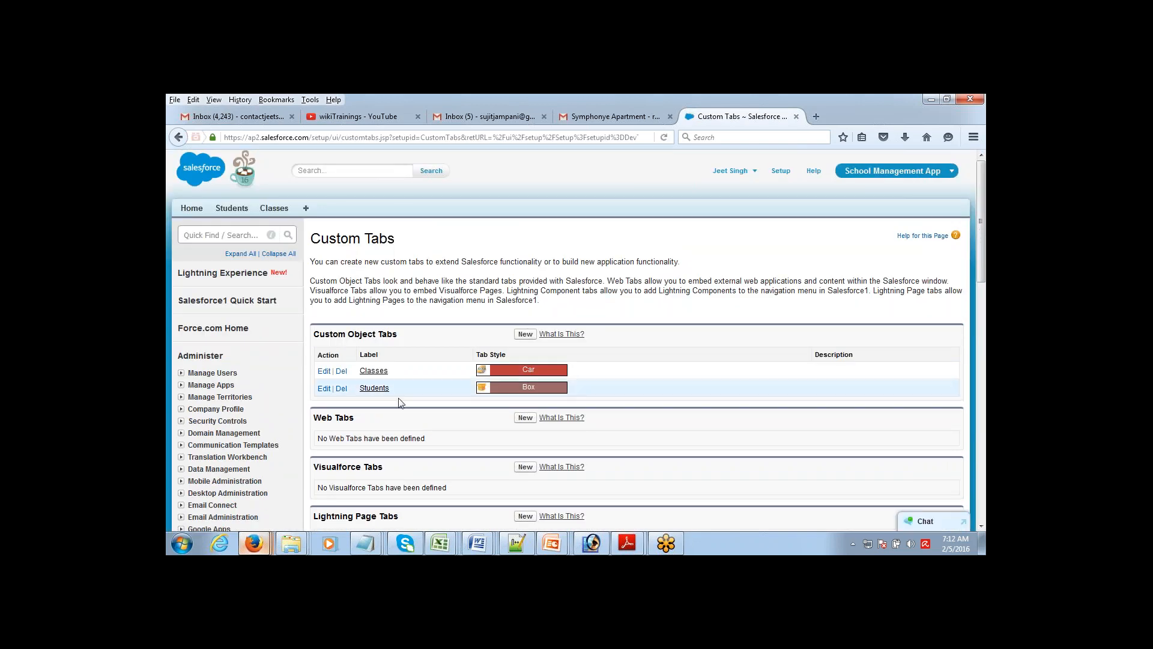
# Step: Start a custom object tab for the Assignment object in the Caduceus style
pyautogui.click(525, 334)
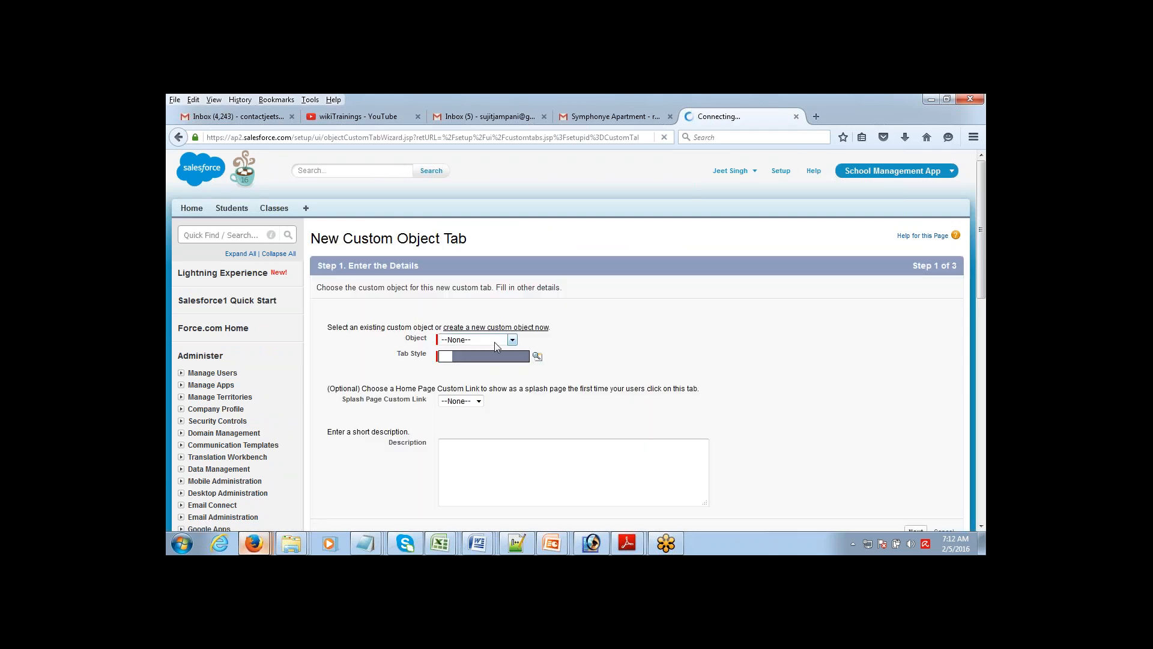
pyautogui.click(495, 341)
pyautogui.click(490, 364)
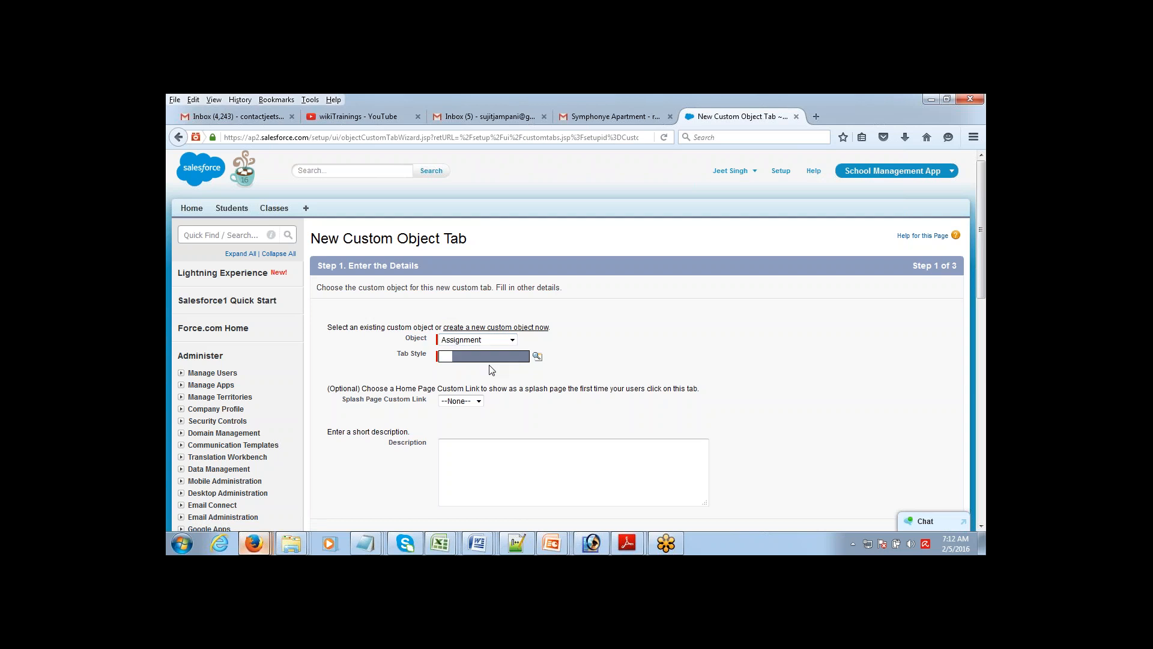
pyautogui.click(537, 357)
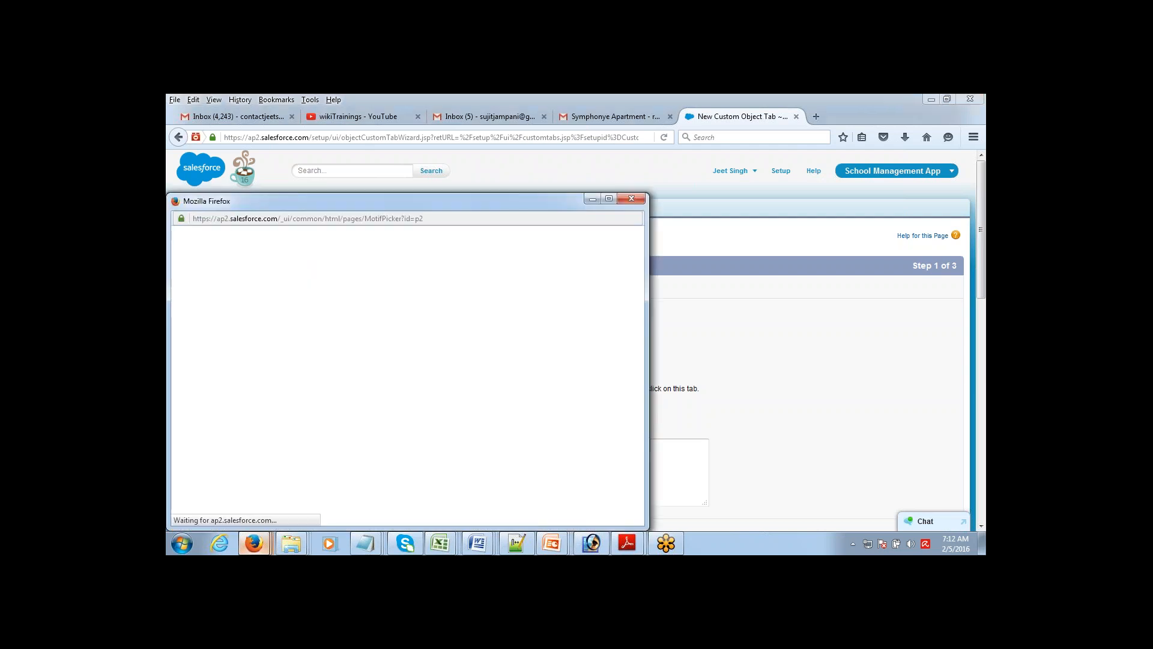
pyautogui.click(445, 319)
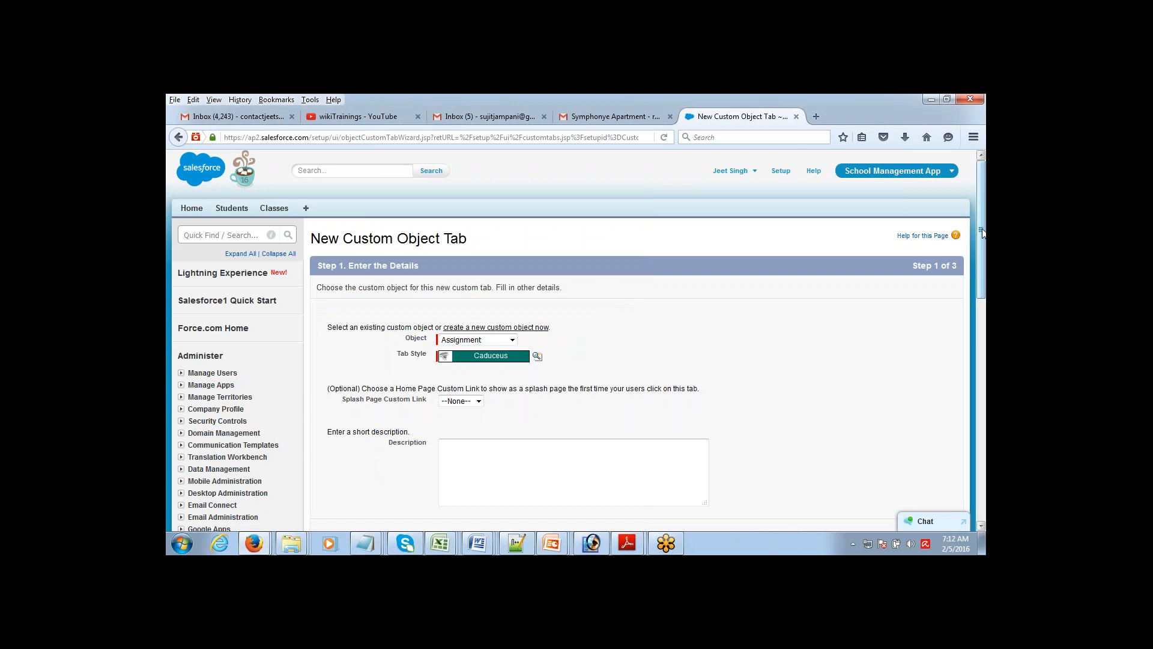
pyautogui.scroll(-5, 901, 360)
pyautogui.click(913, 369)
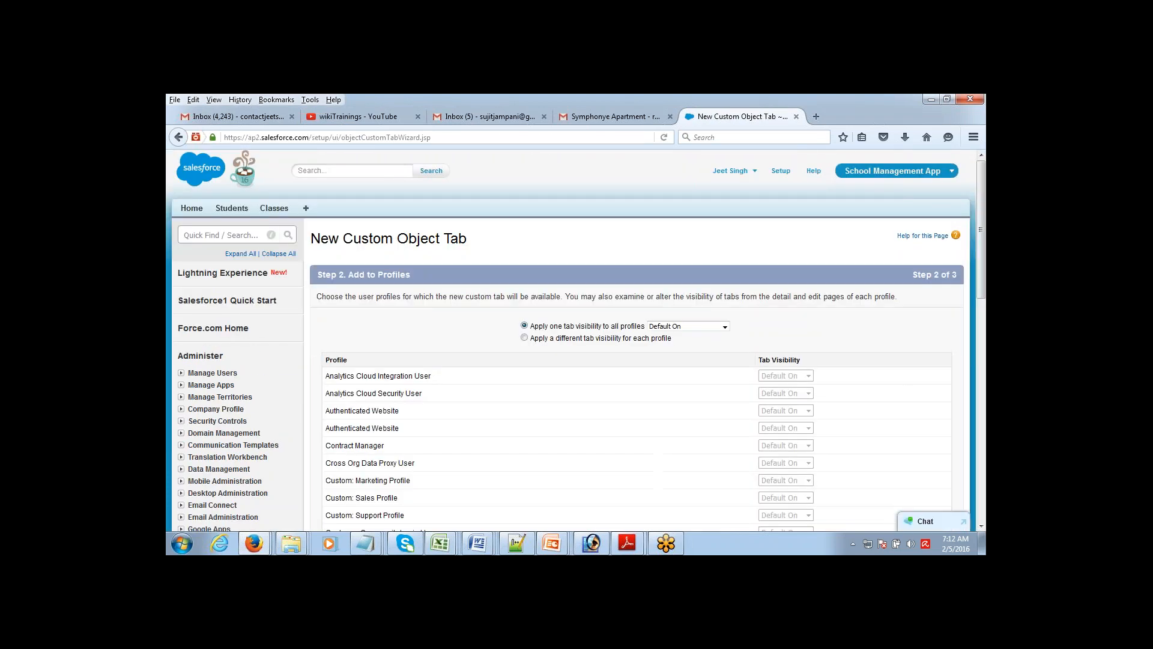
# Step: Pass the profile and app steps keeping School Management App, save Assignments, begin another tab
pyautogui.scroll(-10, 974, 285)
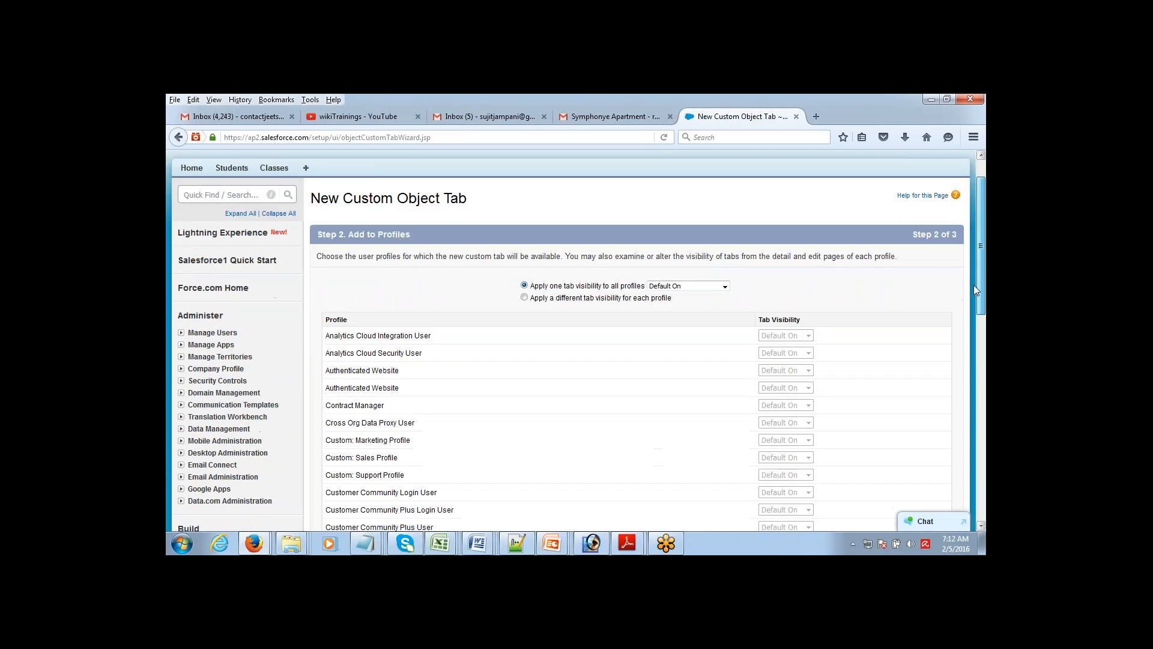
pyautogui.scroll(-5, 954, 403)
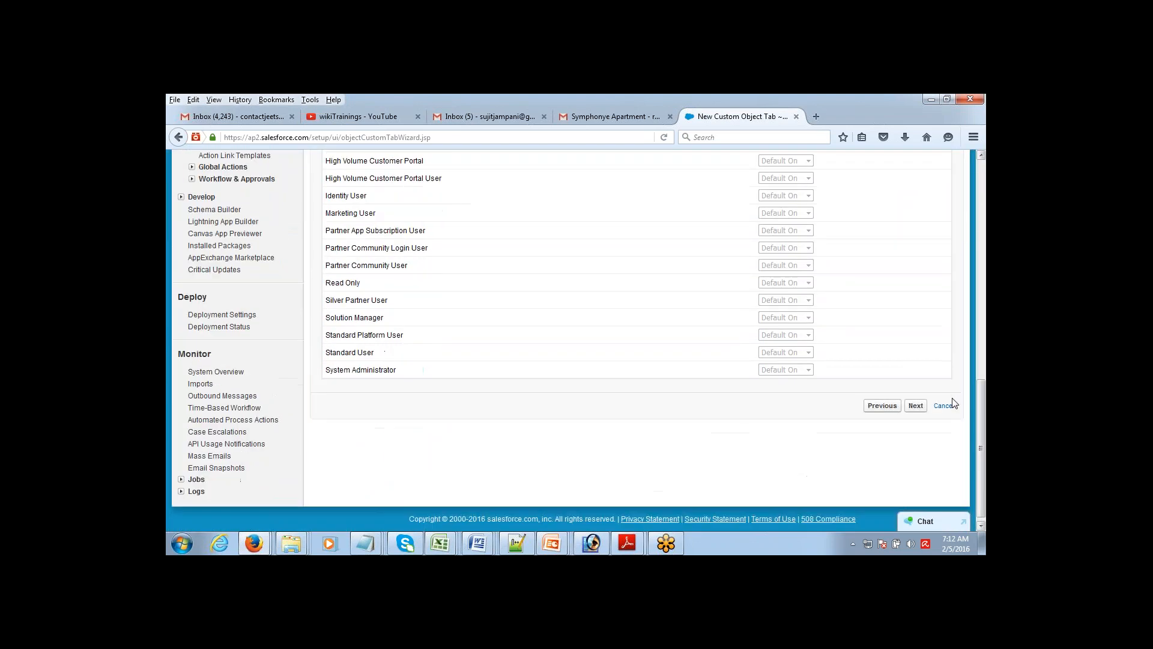
pyautogui.click(914, 406)
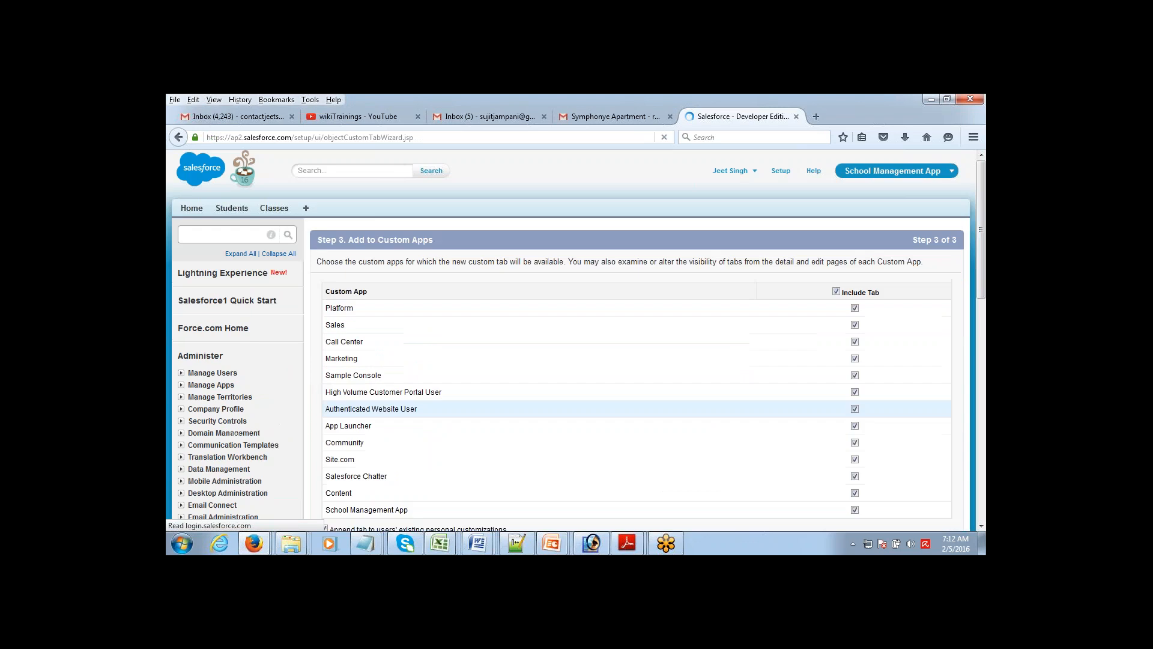
pyautogui.click(836, 291)
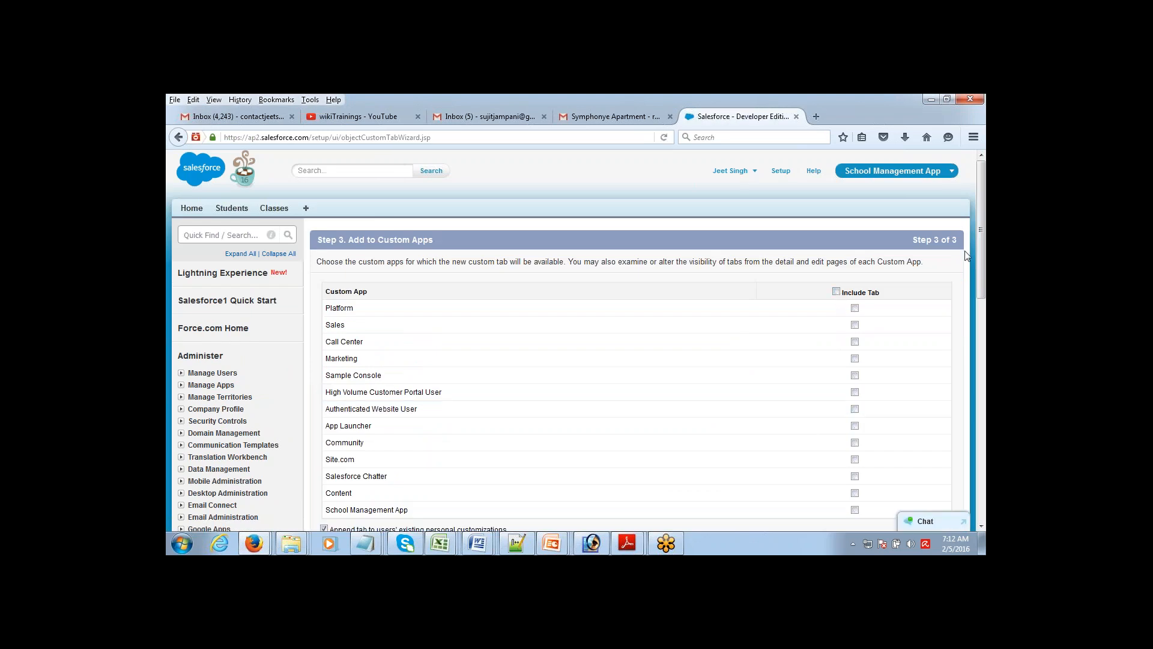
pyautogui.scroll(-6, 858, 291)
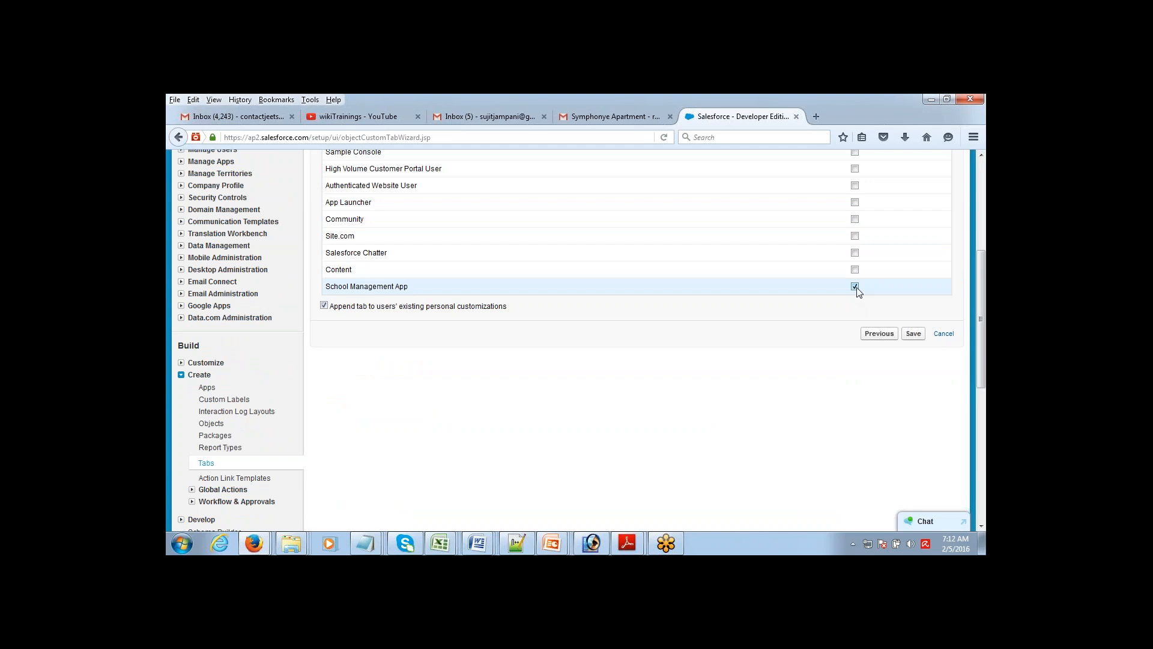
pyautogui.click(874, 333)
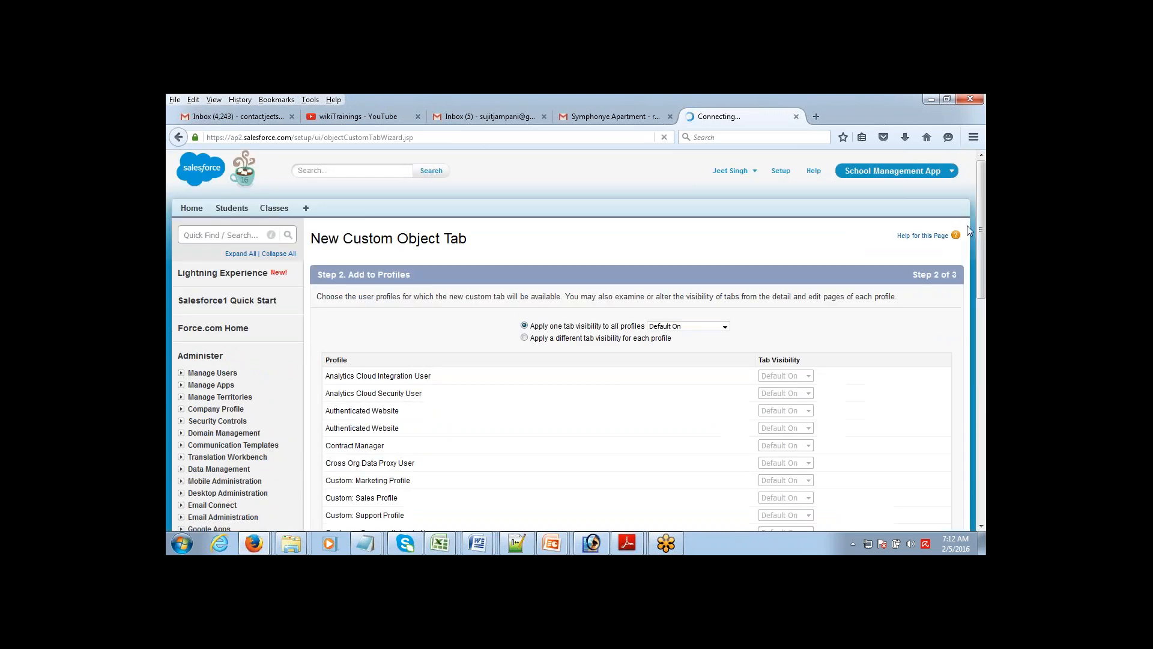
pyautogui.scroll(-10, 972, 289)
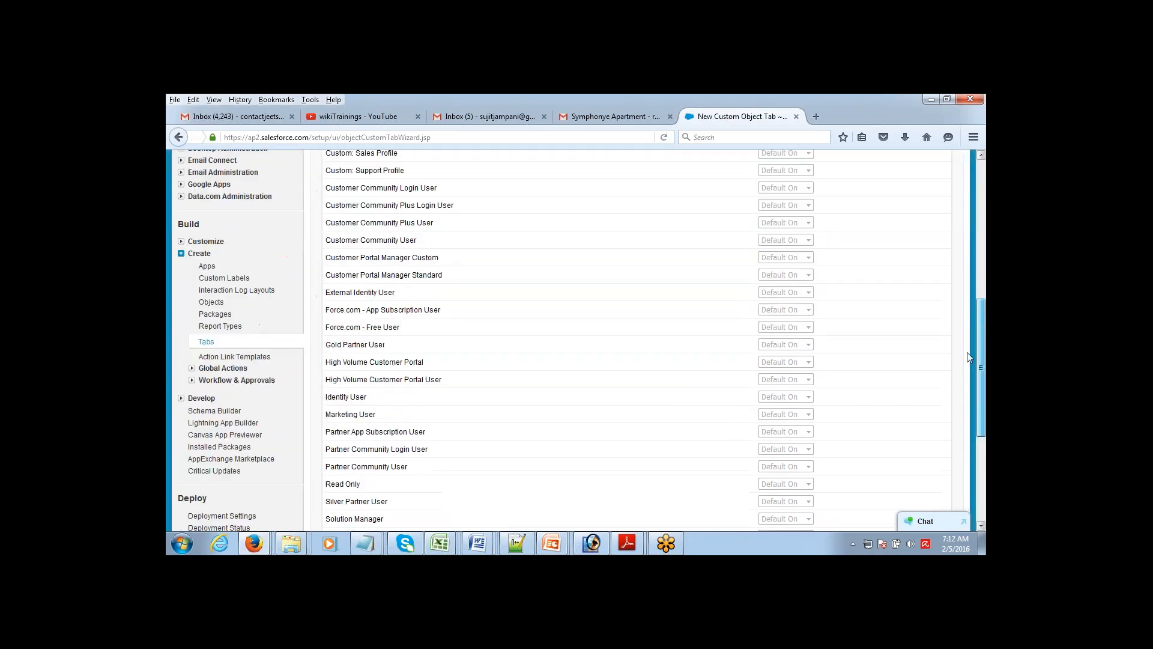
pyautogui.scroll(-5, 967, 357)
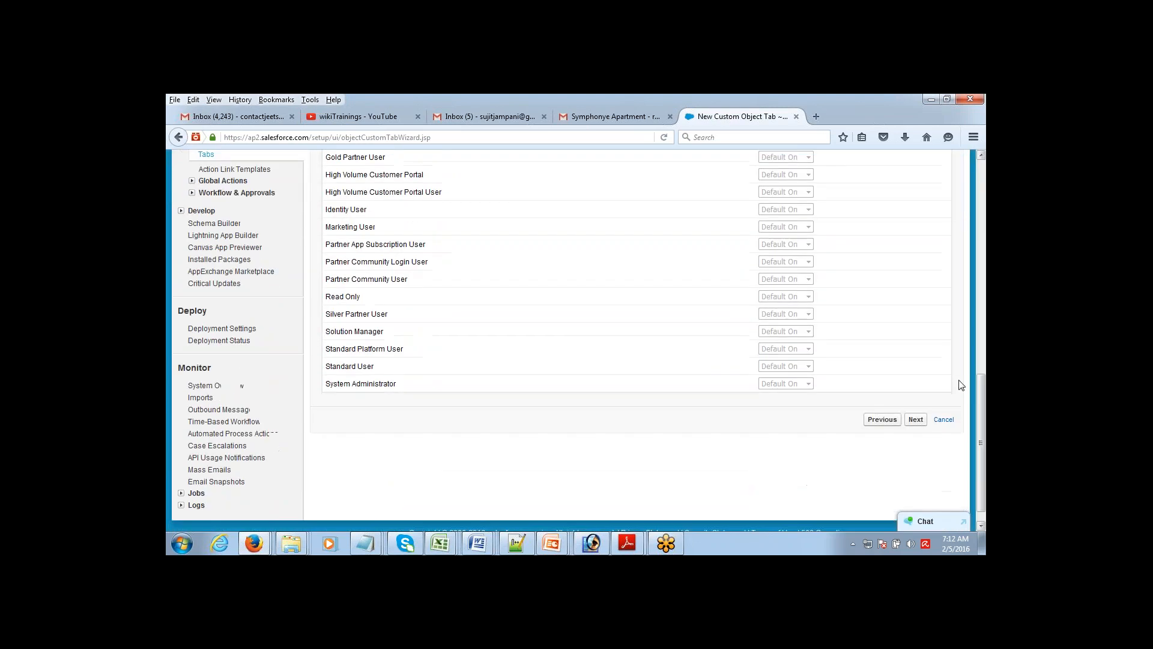
pyautogui.click(918, 420)
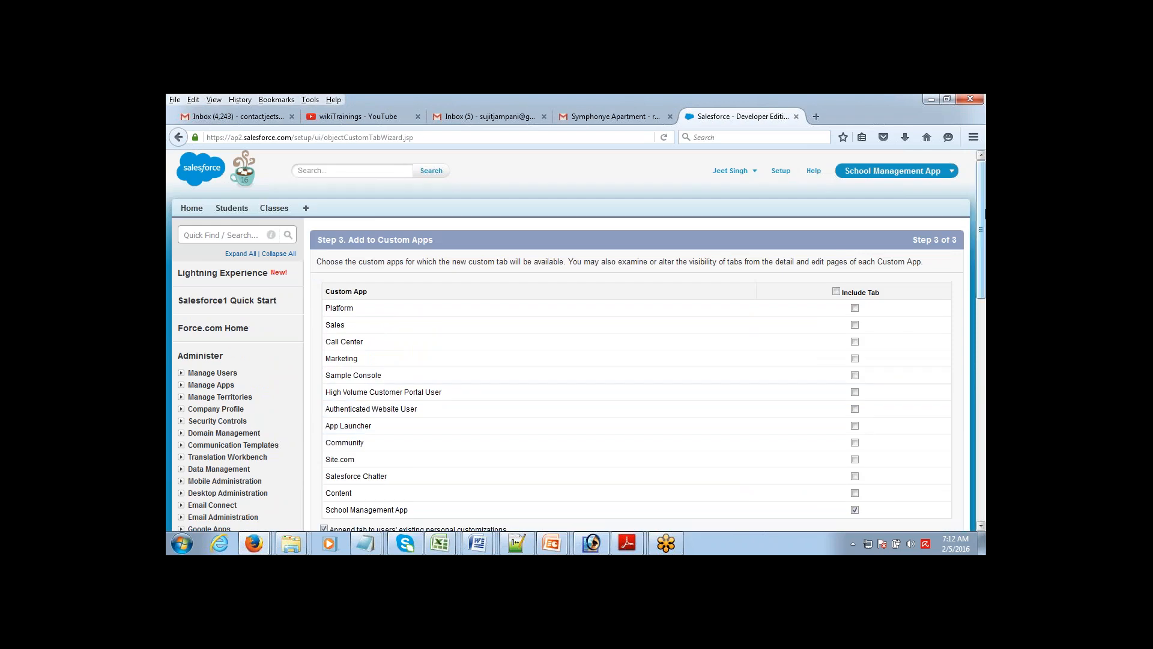
pyautogui.moveTo(983, 213); pyautogui.dragTo(969, 337)
pyautogui.click(913, 235)
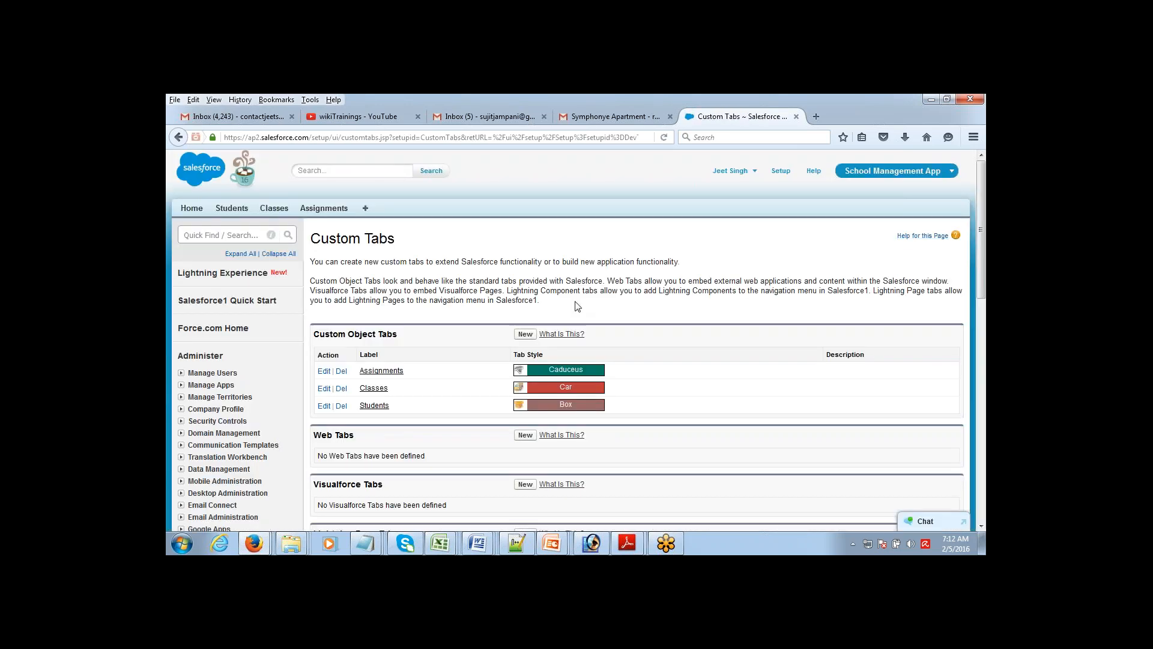
pyautogui.click(527, 334)
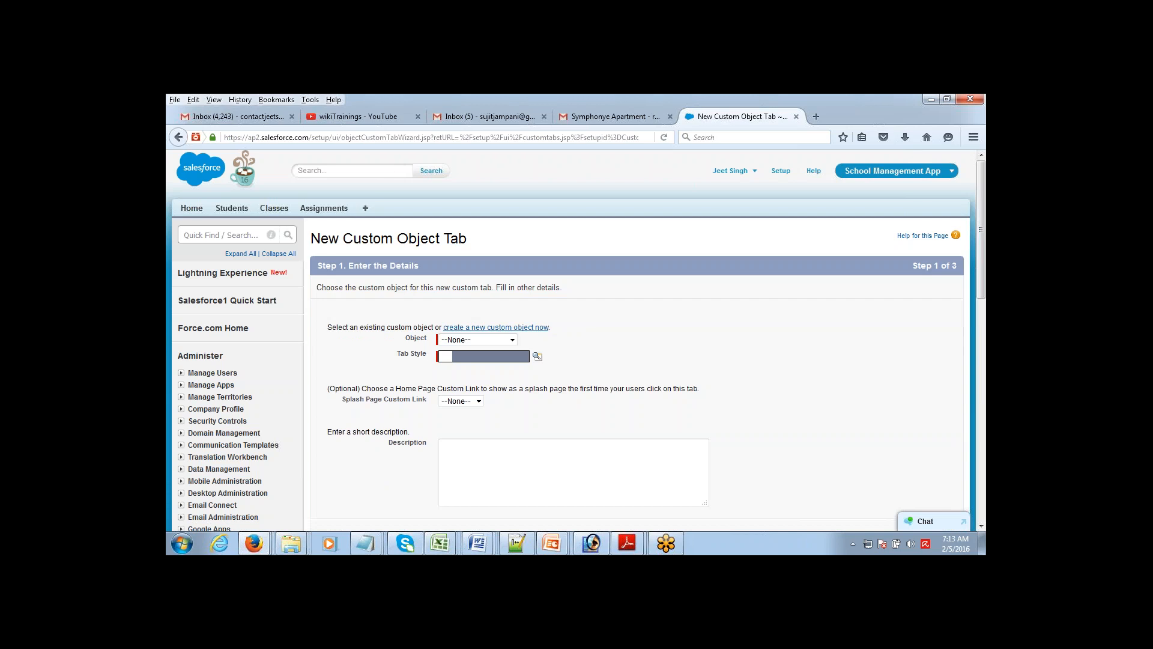
# Step: Set up a tab for the Assignment Result object using the Chip style
pyautogui.click(512, 340)
pyautogui.click(474, 361)
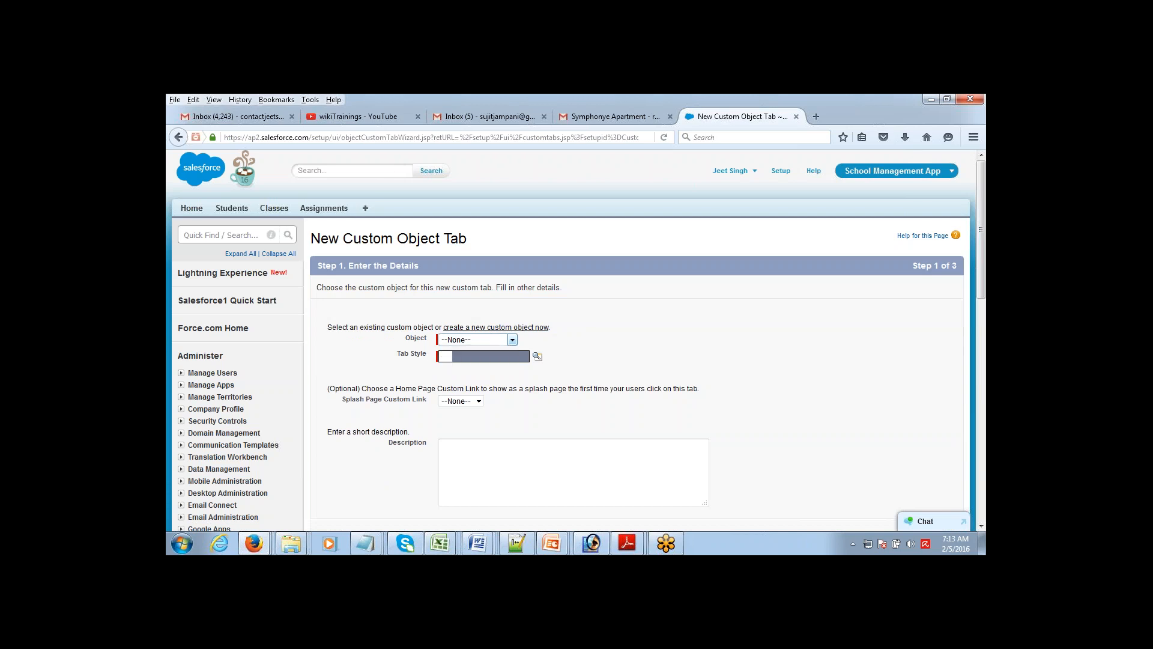
pyautogui.click(537, 357)
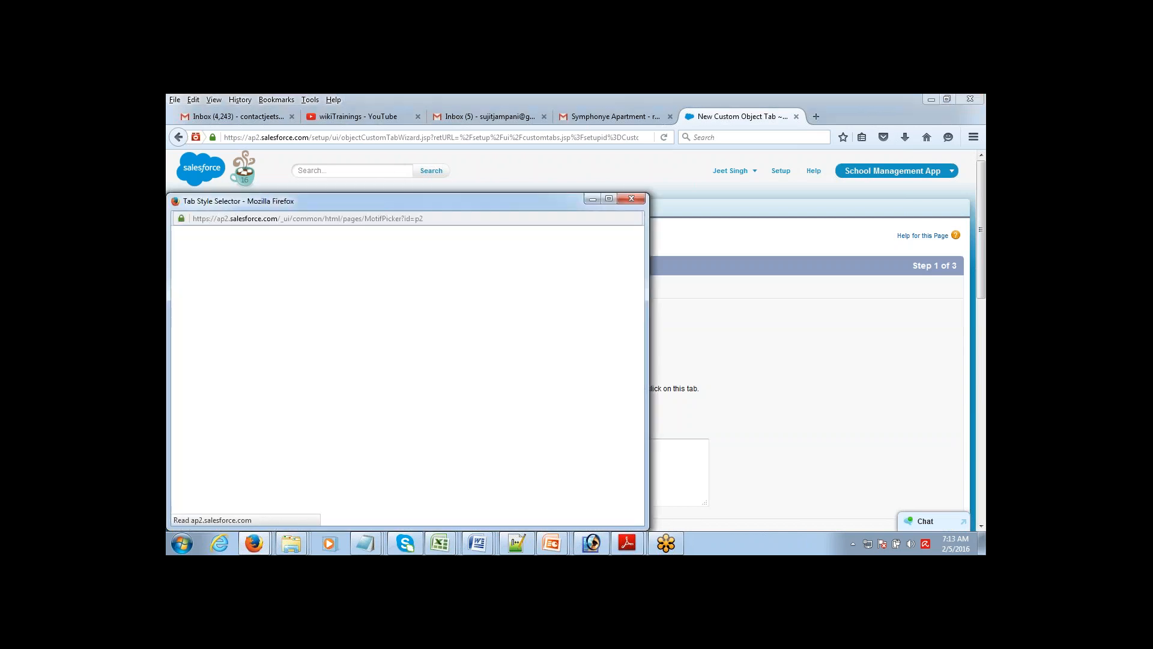
pyautogui.click(548, 352)
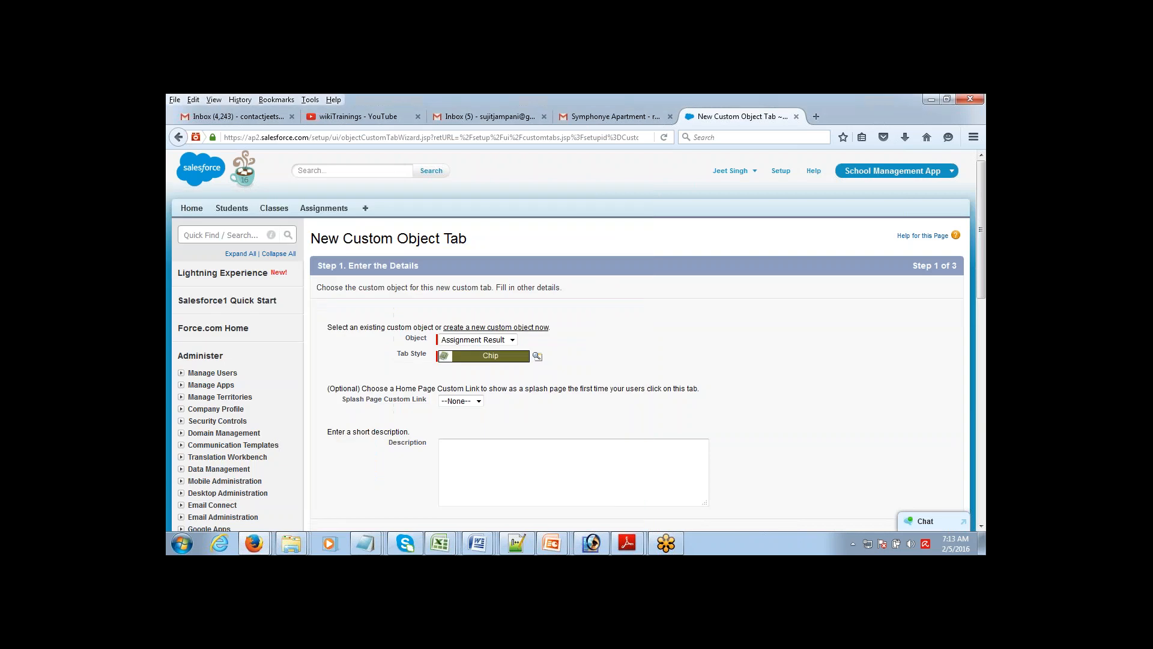
pyautogui.moveTo(984, 208); pyautogui.dragTo(980, 295)
pyautogui.click(915, 304)
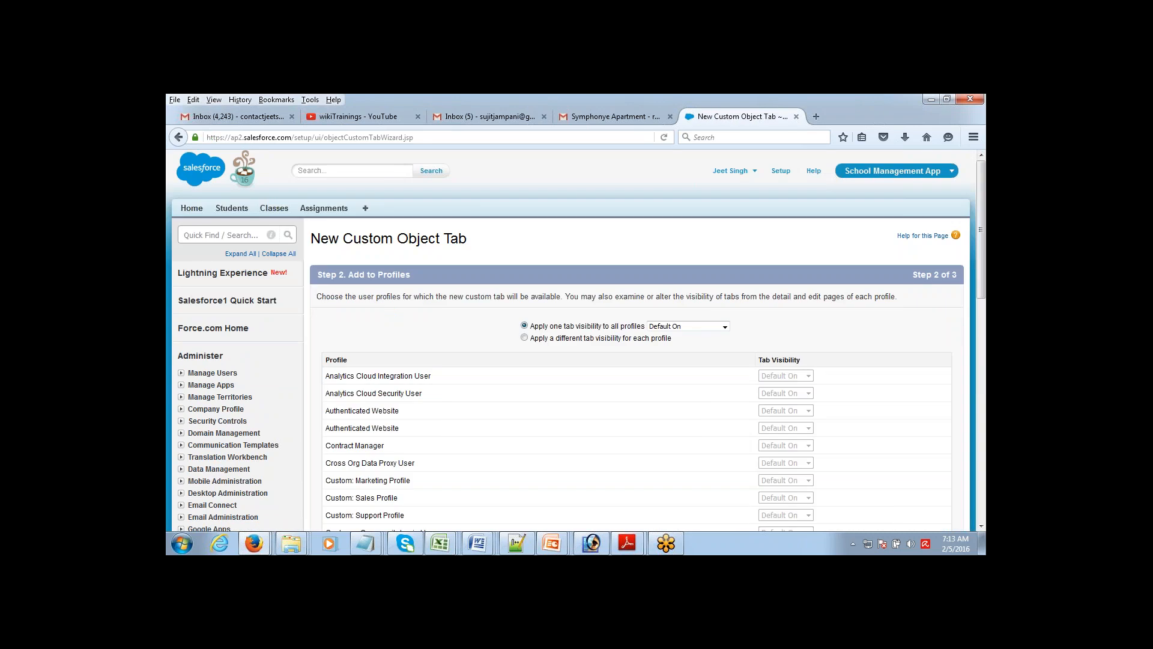
# Step: Include the tab only in the School Management App and save the Assignment Results tab
pyautogui.scroll(-5, 968, 297)
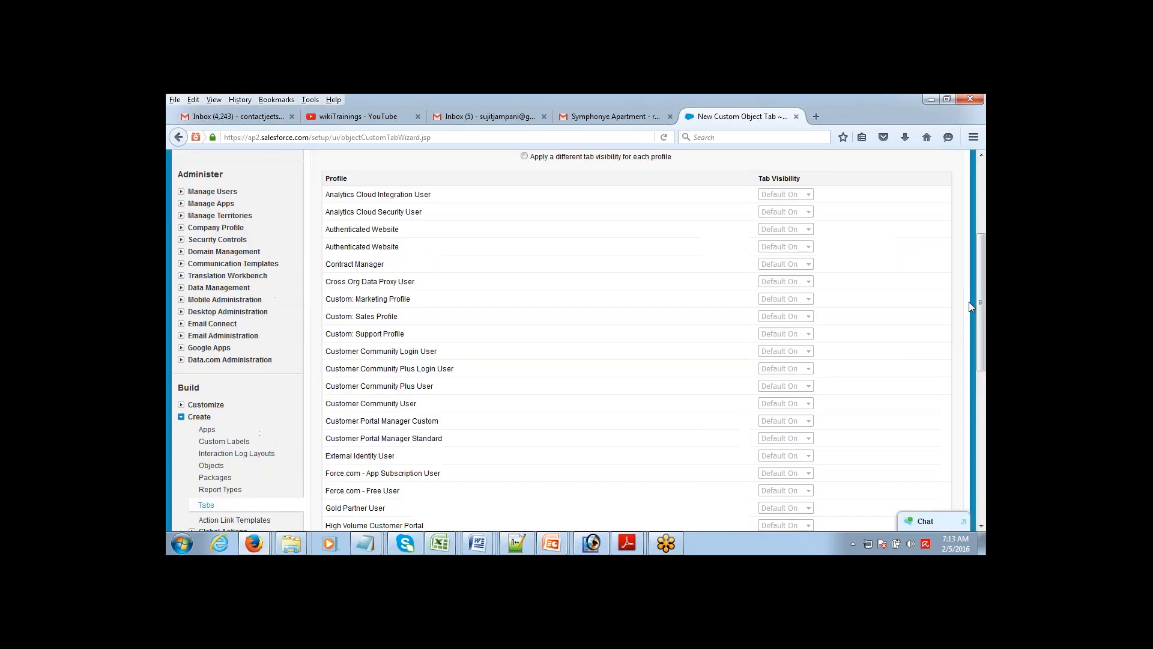
pyautogui.scroll(-3, 968, 356)
pyautogui.scroll(-4, 968, 356)
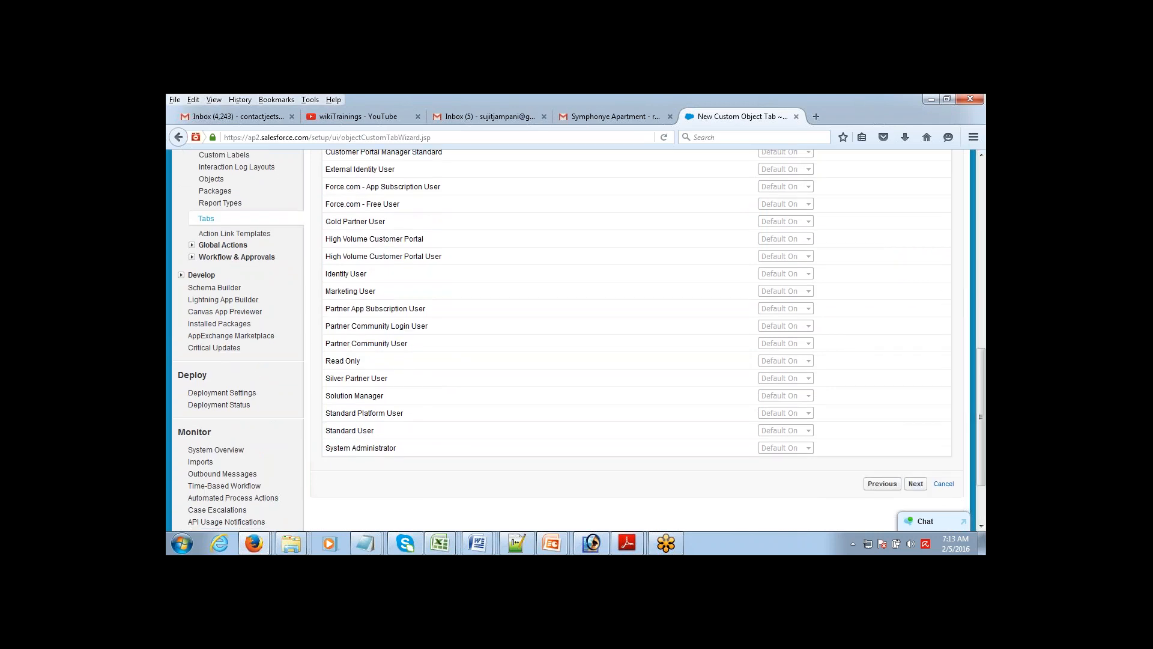
pyautogui.click(915, 484)
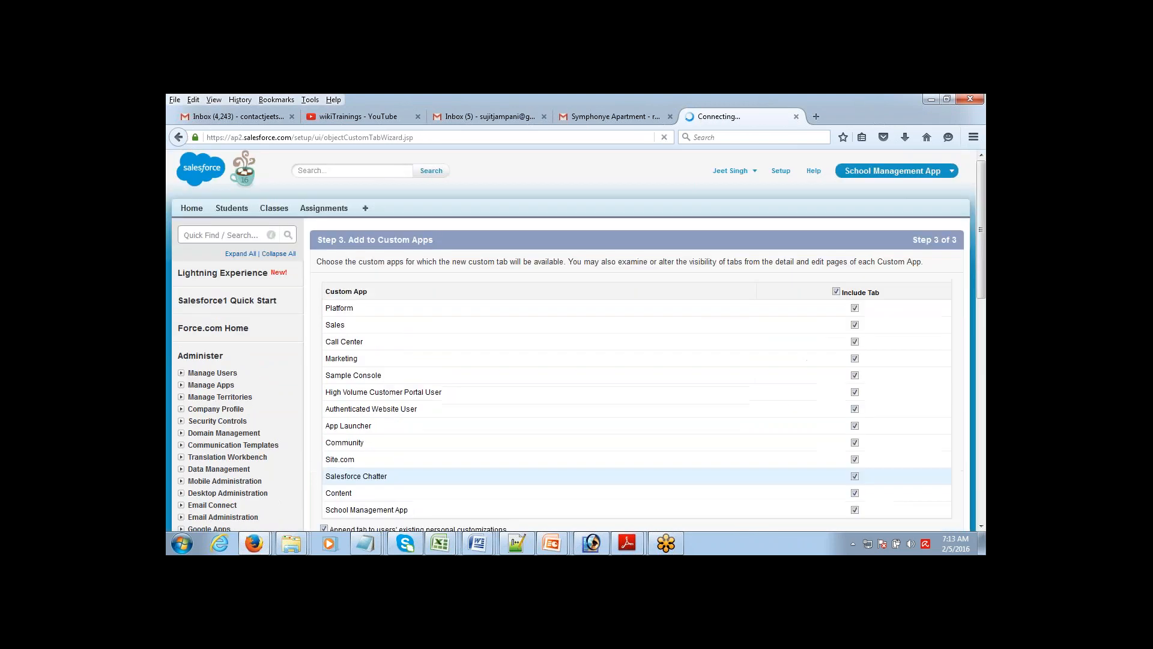
pyautogui.click(836, 292)
pyautogui.moveTo(982, 276); pyautogui.dragTo(981, 327)
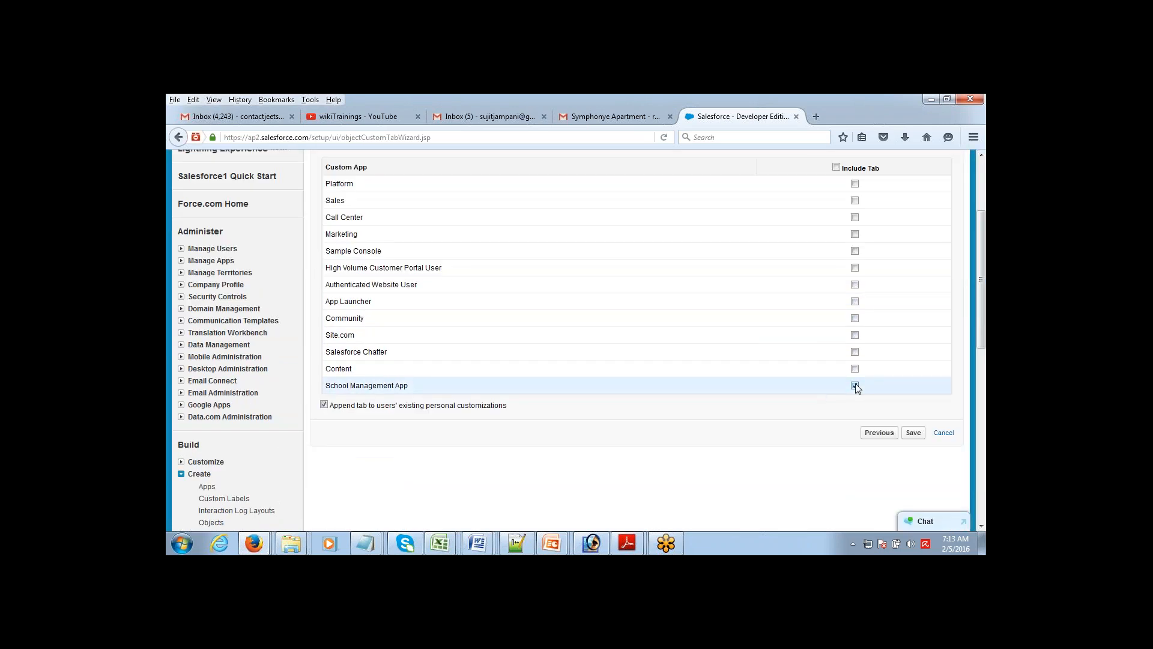
pyautogui.click(914, 433)
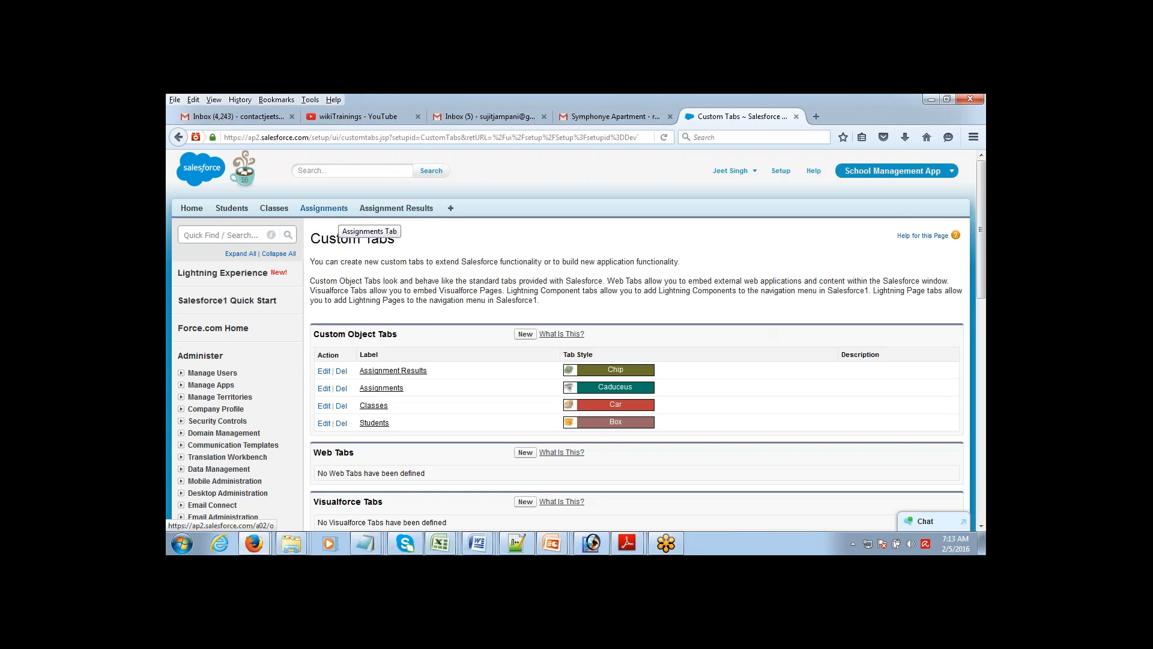
# Step: From the Assignments tab, create the Assignment 1 record using Save & New
pyautogui.click(327, 209)
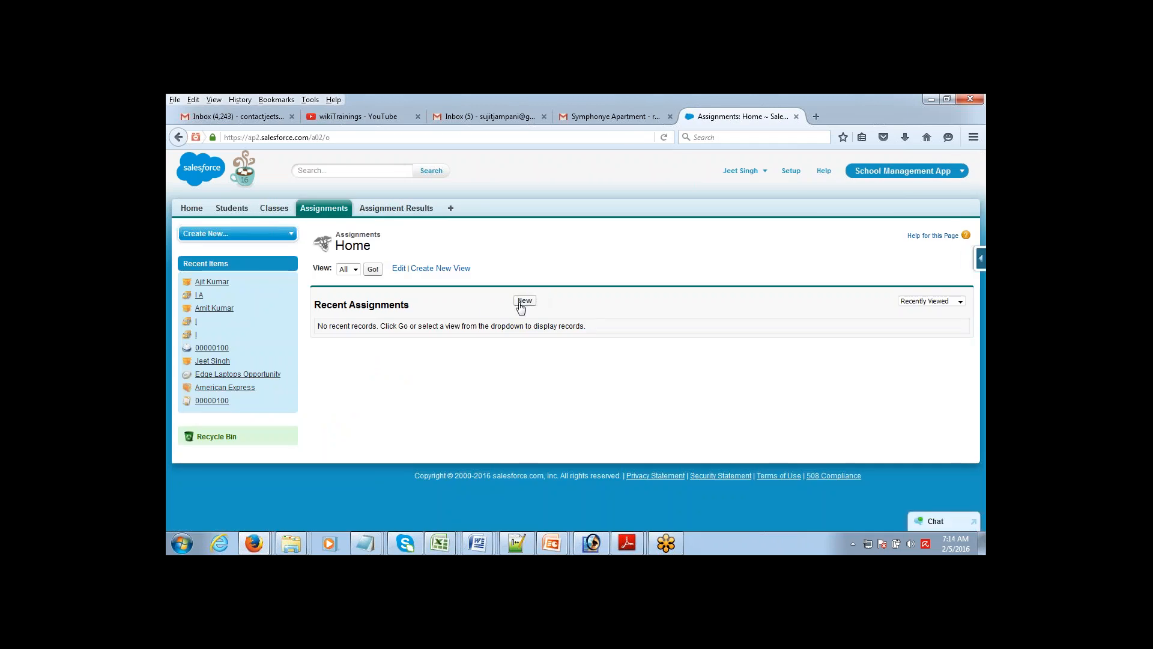
pyautogui.click(524, 301)
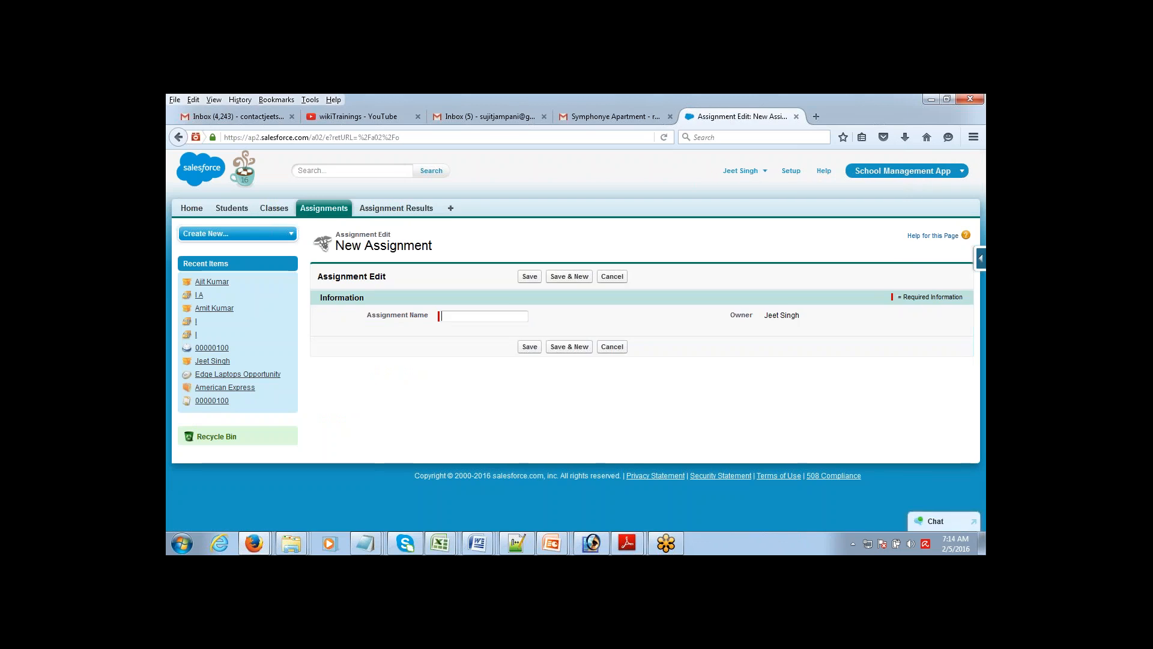
pyautogui.write('Assign')
pyautogui.hotkey('ctrl', 'shift', 'Left')
pyautogui.hotkey('ctrl', 'shift', 'Left')
pyautogui.click(555, 279)
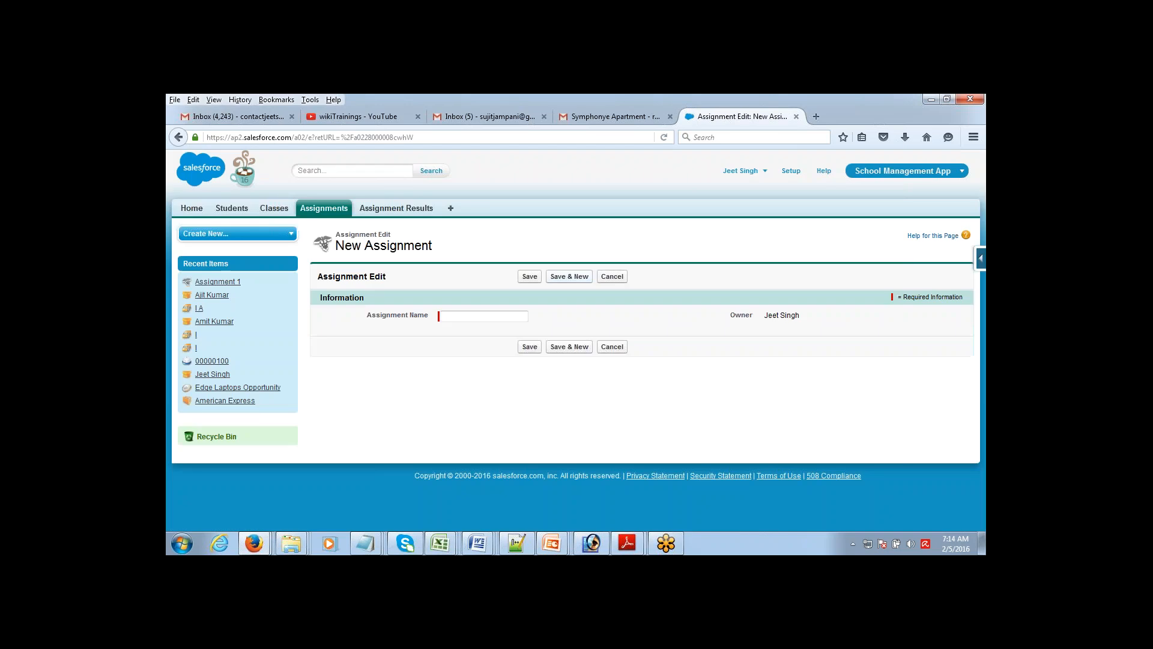
# Step: Add the Assignment 2 record and enter Assignment 3 as the next record's name
pyautogui.click(574, 276)
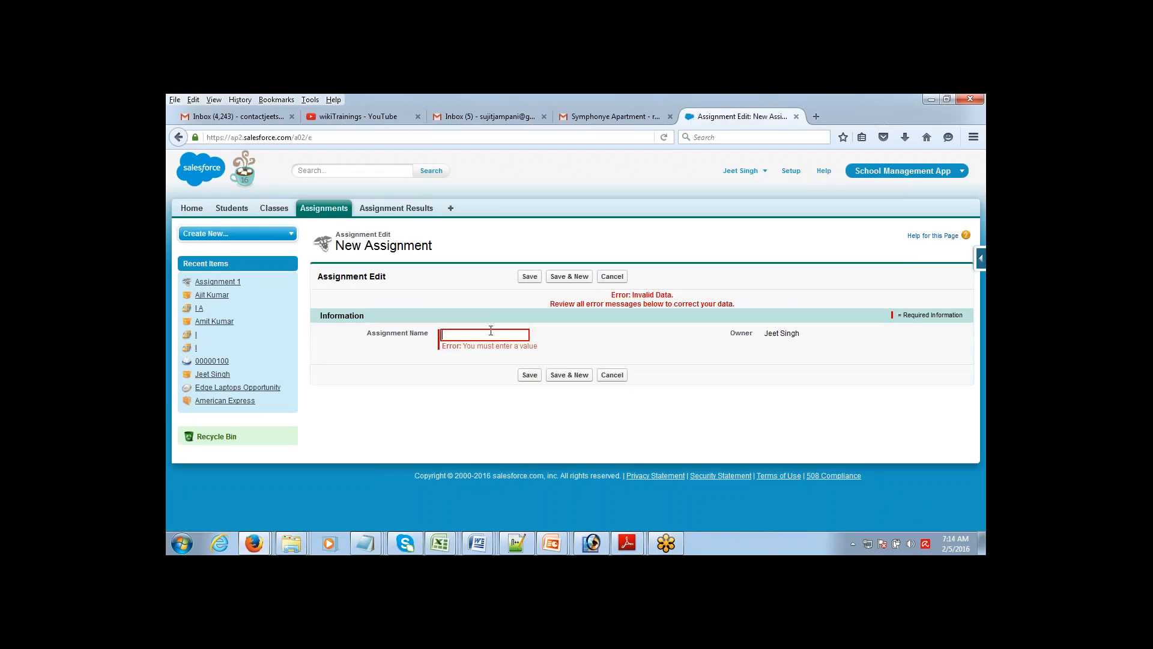
pyautogui.write('Assignment 2')
pyautogui.click(575, 277)
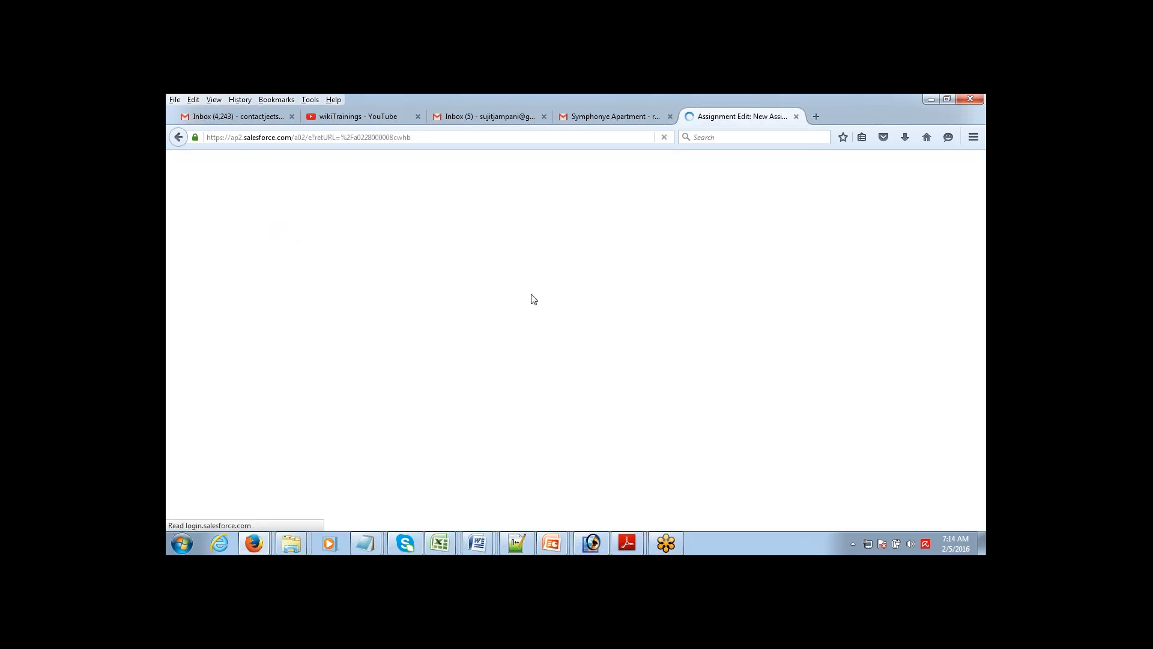
pyautogui.click(478, 316)
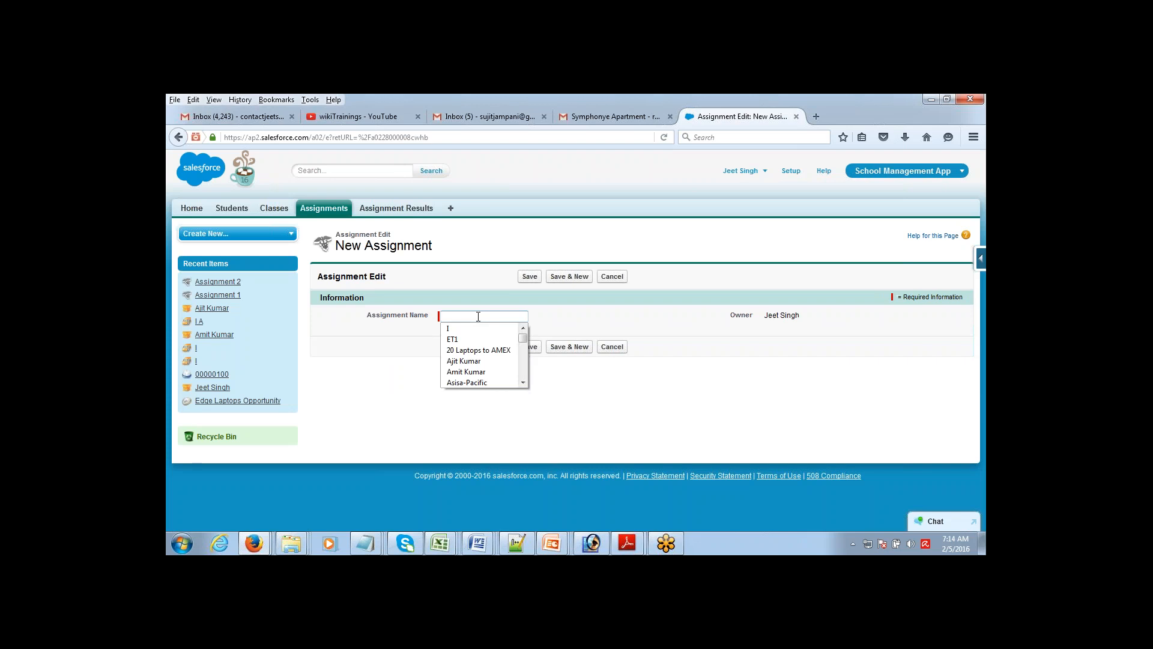
pyautogui.write('Assignment 1')
pyautogui.press('BackSpace')
pyautogui.write('3')
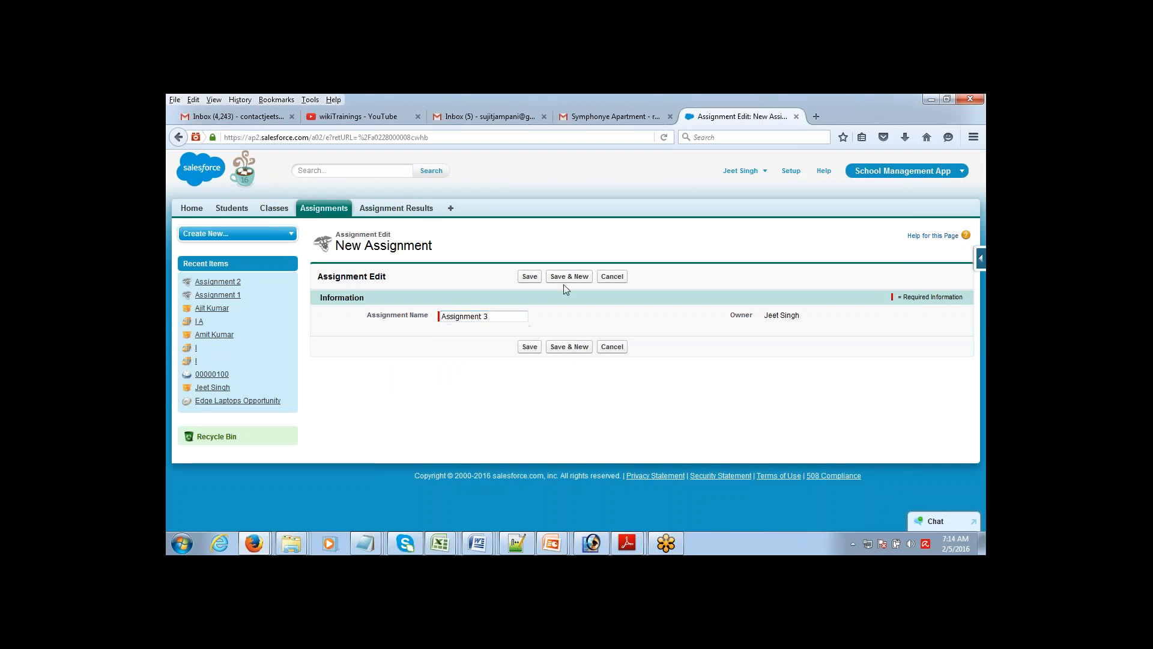
pyautogui.click(527, 277)
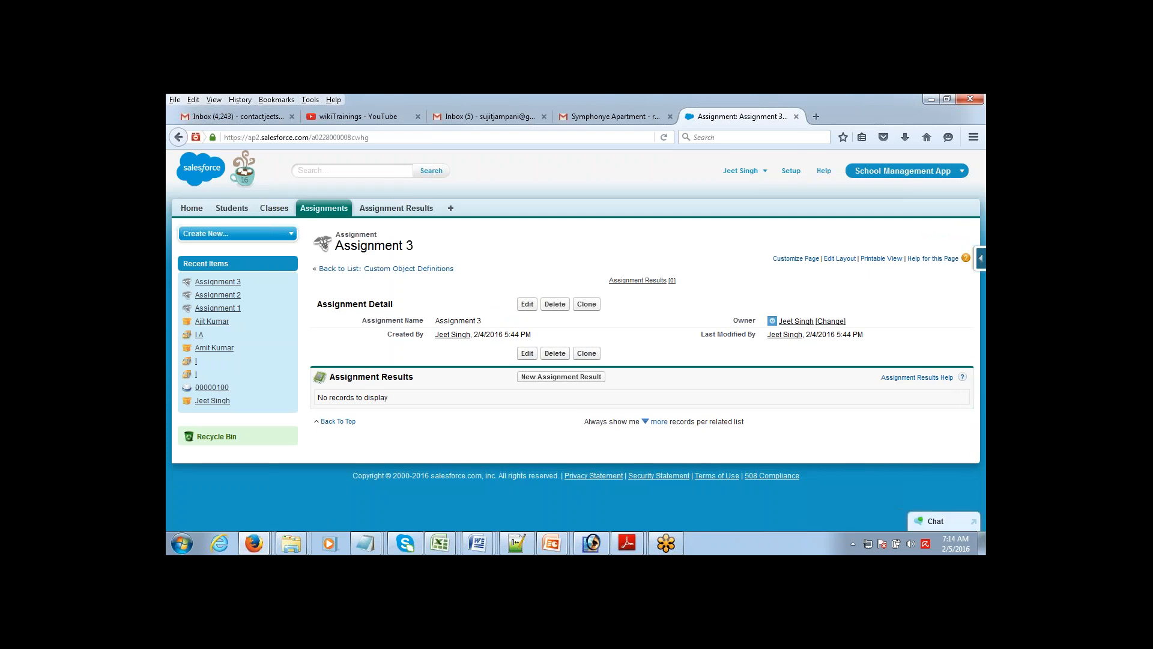
# Step: Browse Students and Assignments, view Assignment 3, then open the first student's record
pyautogui.click(234, 214)
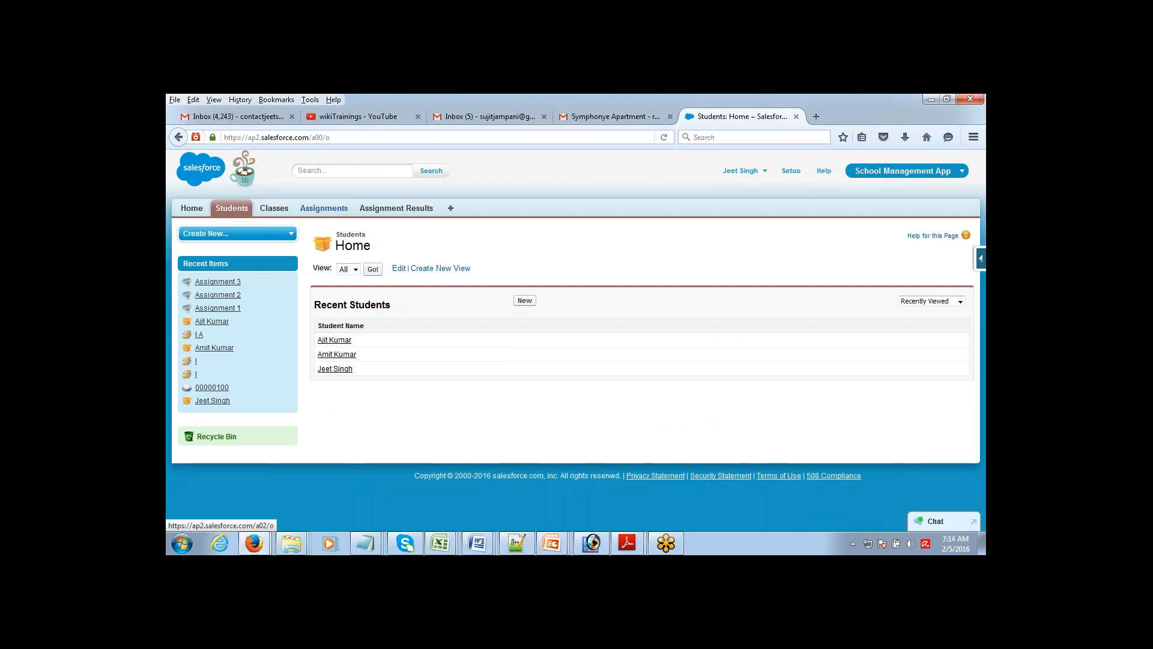
pyautogui.click(323, 208)
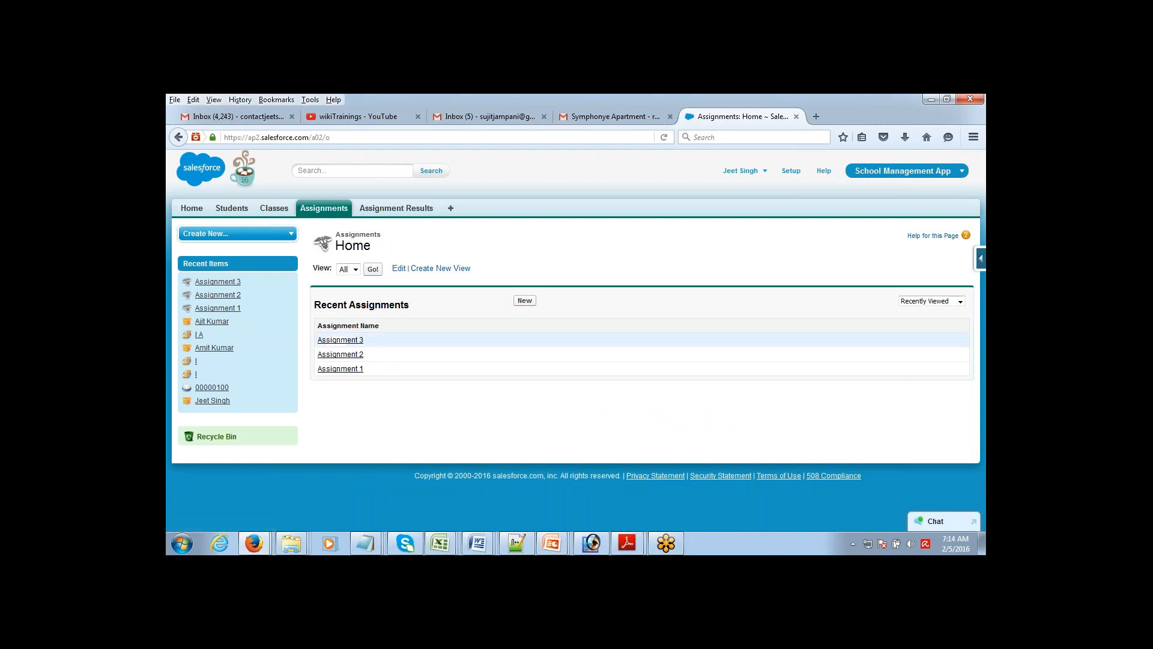
pyautogui.click(341, 340)
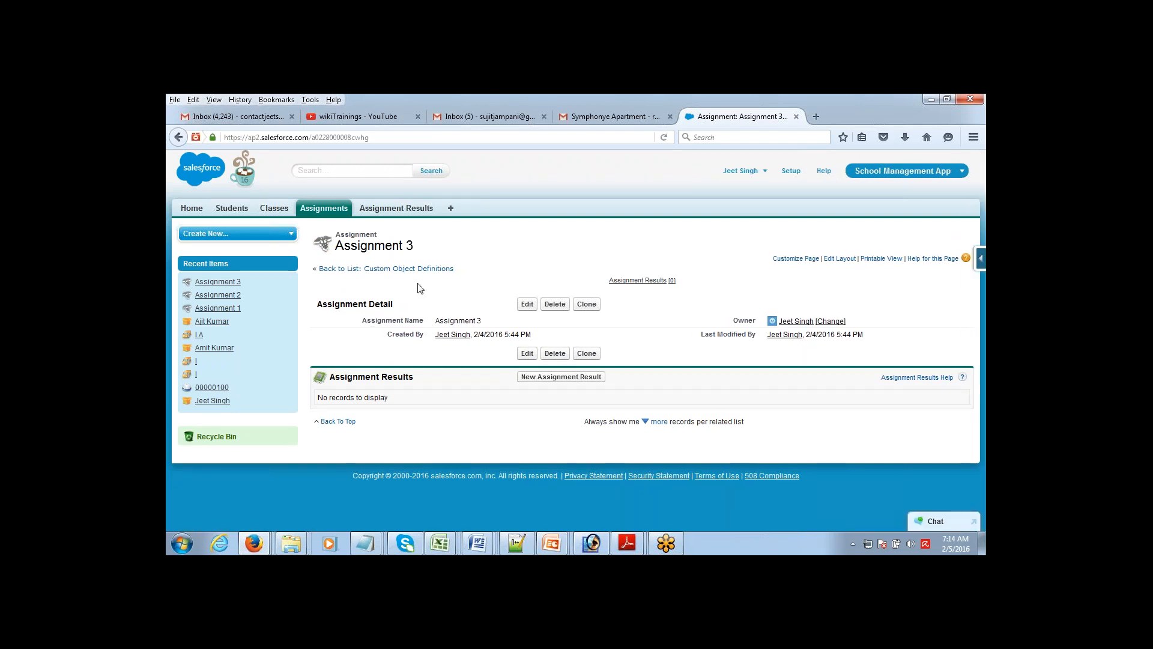
pyautogui.click(238, 210)
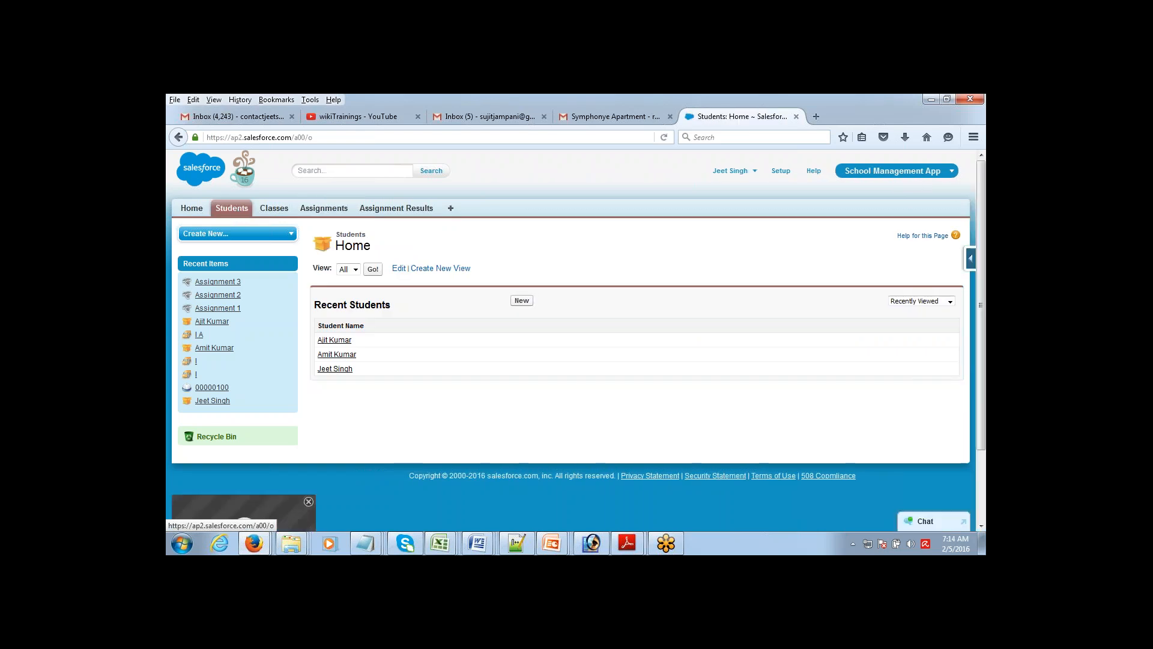
pyautogui.click(333, 344)
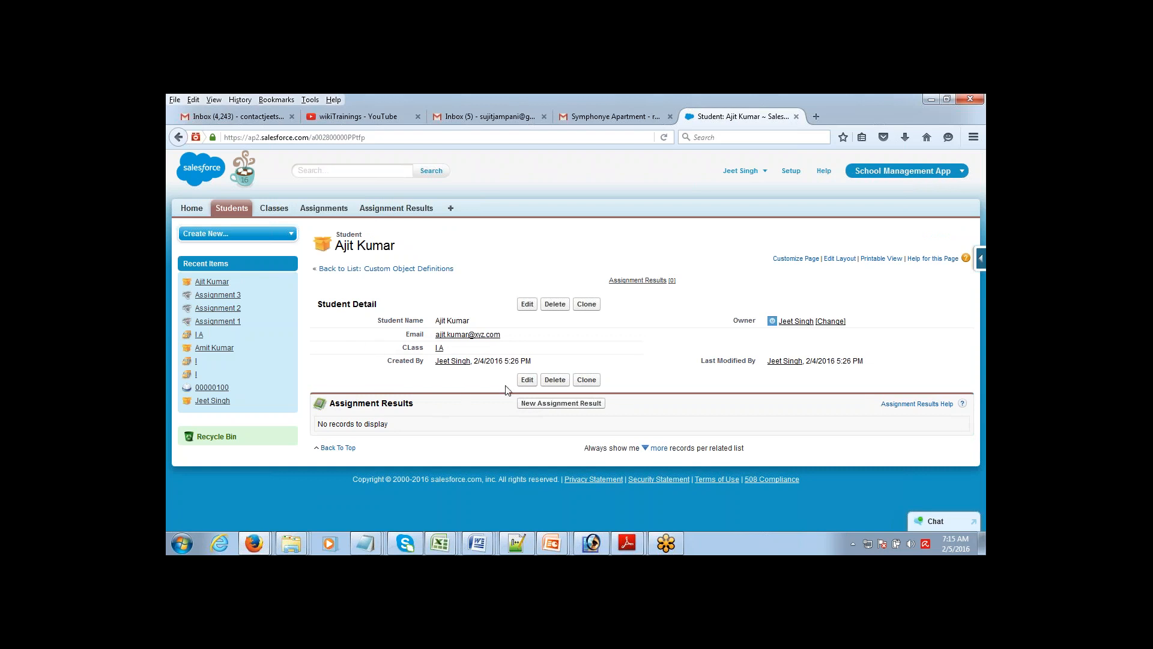
# Step: Start a new assignment result from the student's page and enter a result name for the student
pyautogui.click(553, 404)
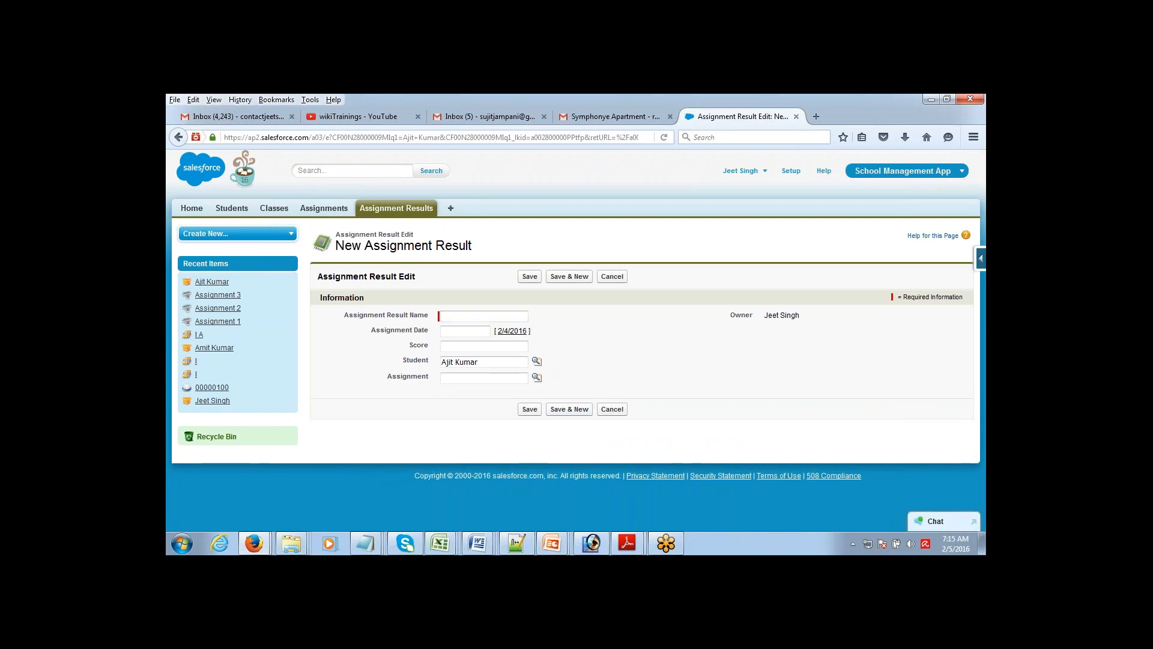
pyautogui.moveTo(406, 362); pyautogui.dragTo(436, 363)
pyautogui.moveTo(366, 245); pyautogui.dragTo(473, 246)
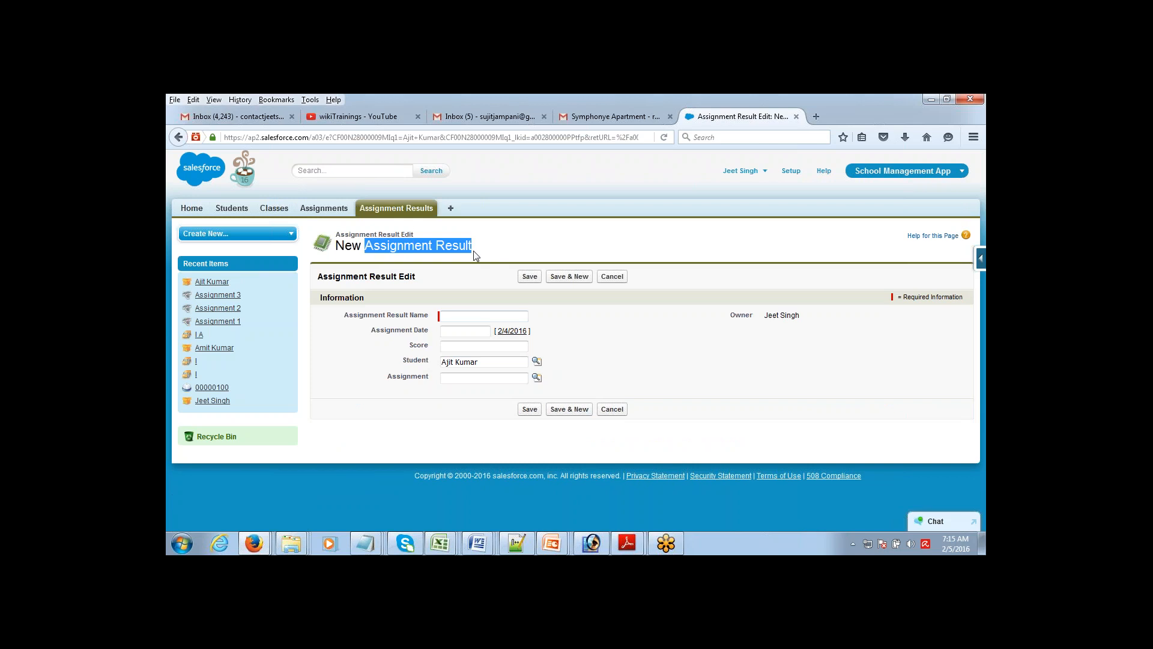
pyautogui.moveTo(402, 360); pyautogui.dragTo(436, 363)
pyautogui.click(457, 316)
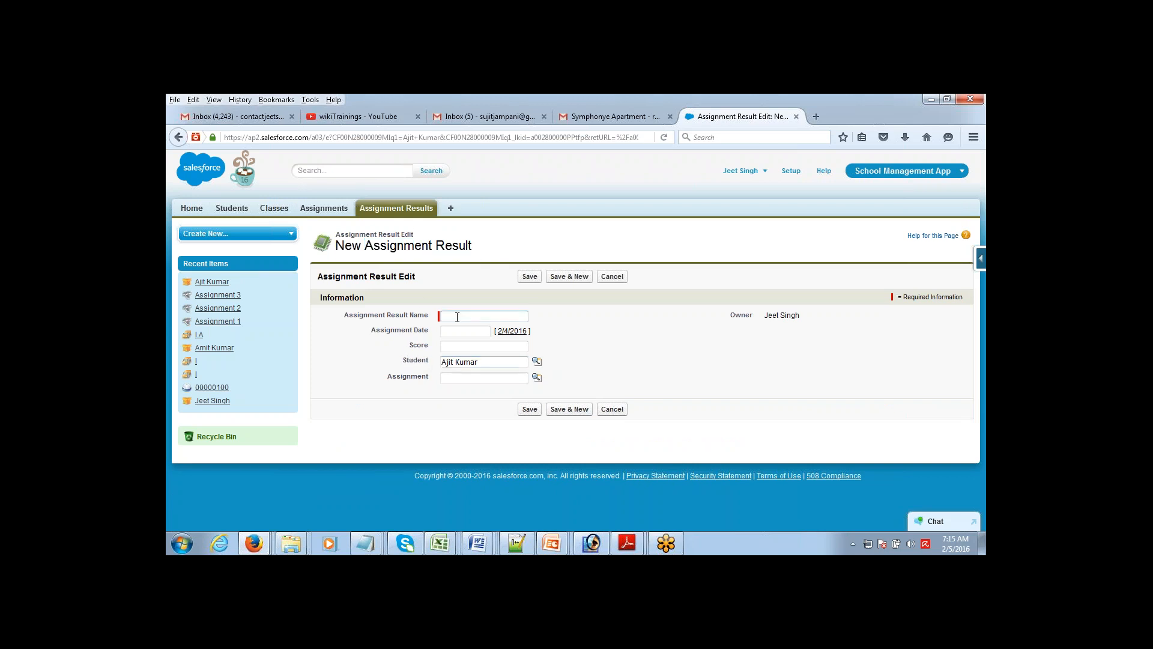
pyautogui.write('A')
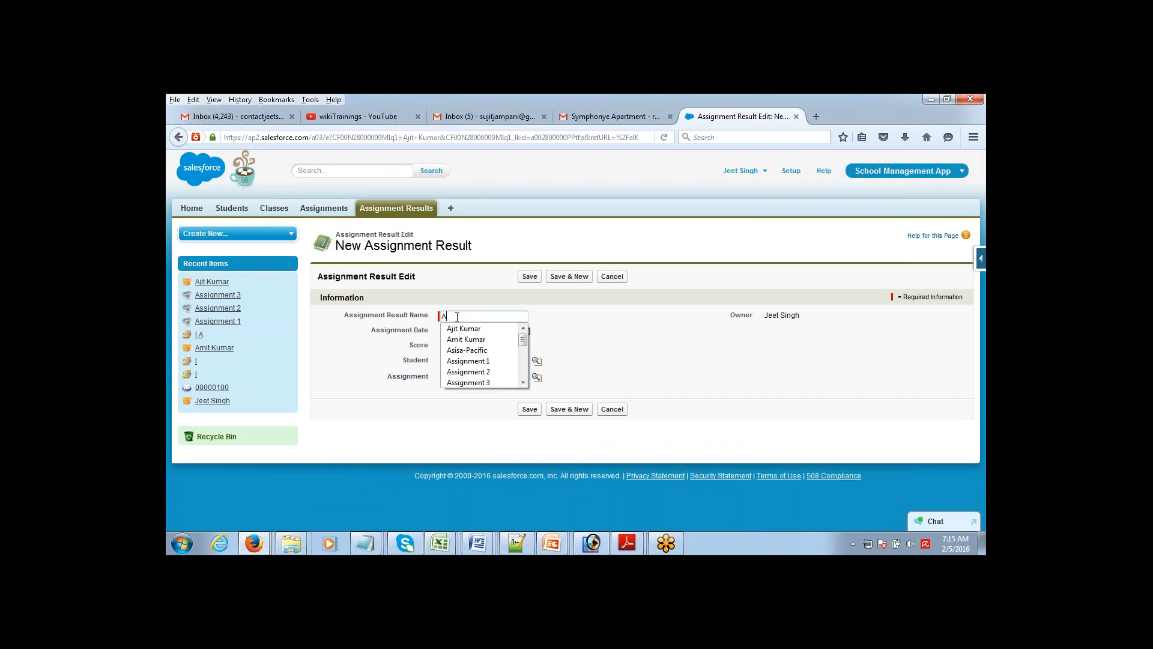
pyautogui.write('jit Ass')
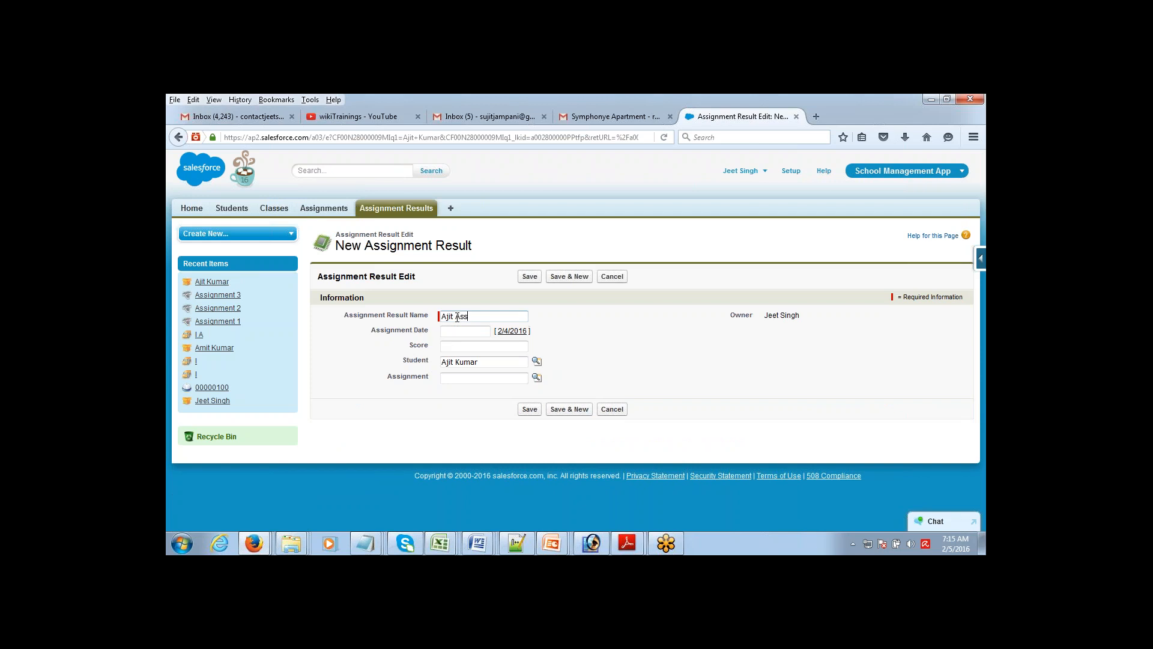
pyautogui.write('ignment 1')
# Step: Set date 2/5/2016 and score 56, link Assignment 1, then Save & New
pyautogui.click(462, 331)
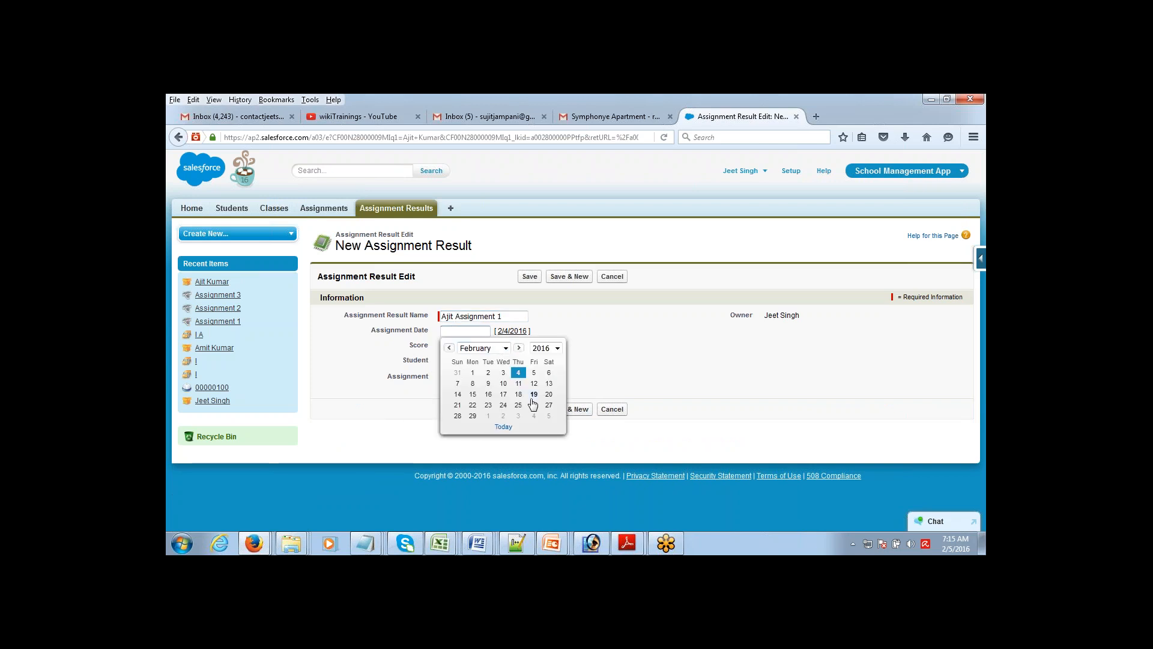
pyautogui.click(533, 373)
pyautogui.click(475, 348)
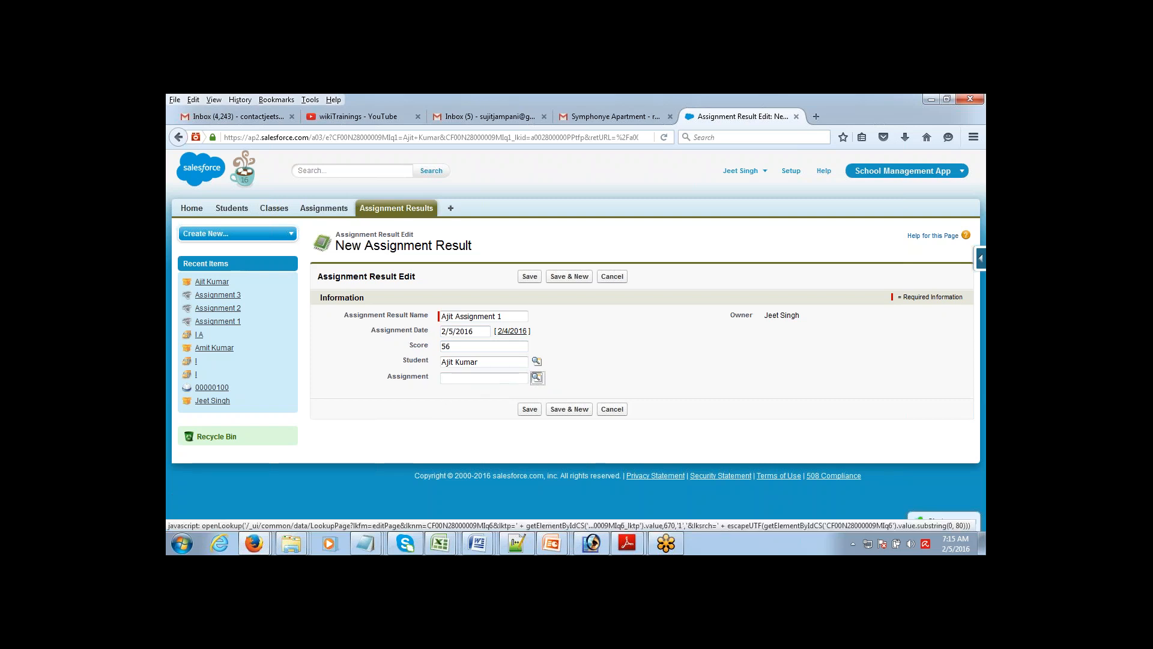
pyautogui.click(536, 377)
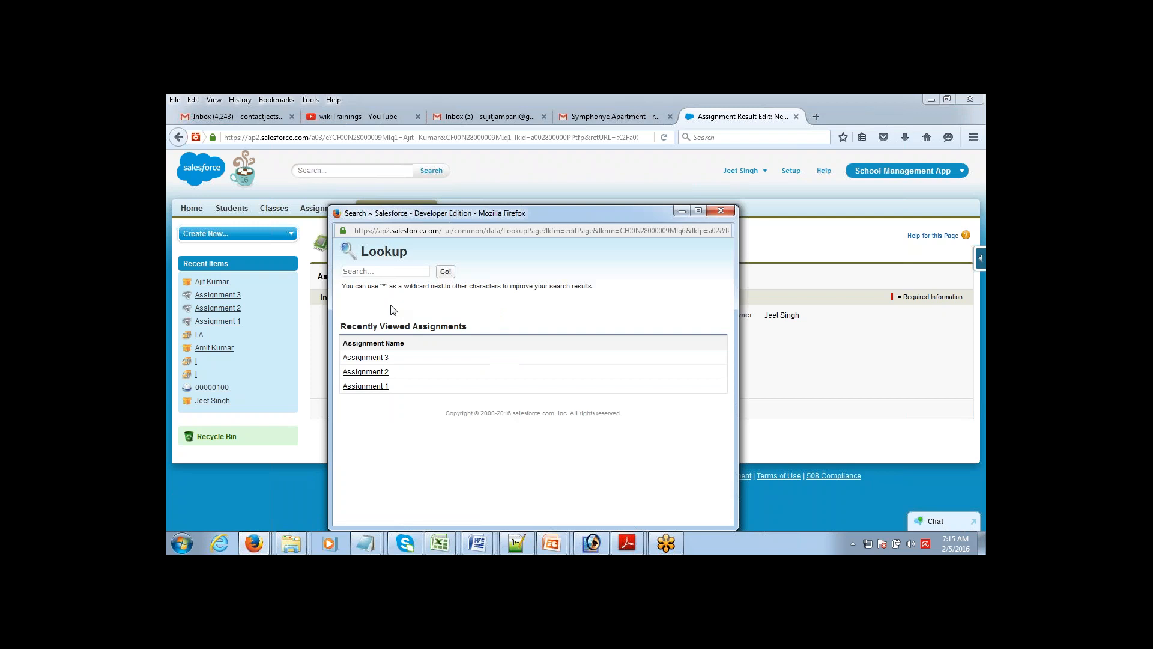
pyautogui.click(365, 386)
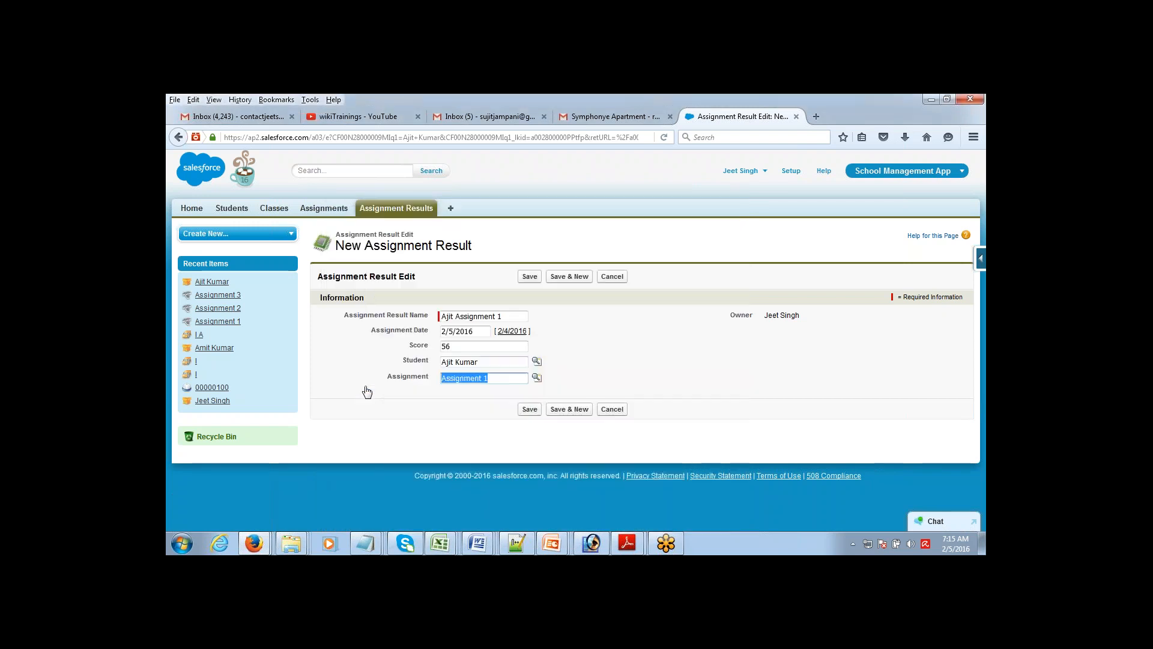
pyautogui.click(452, 429)
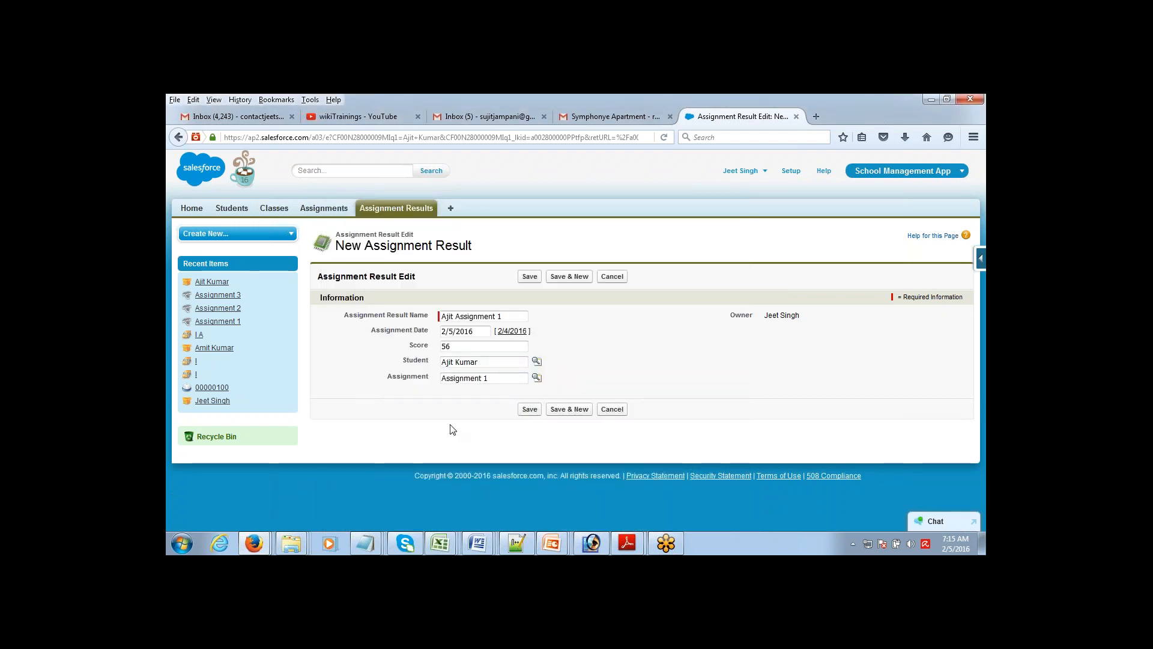
pyautogui.click(570, 280)
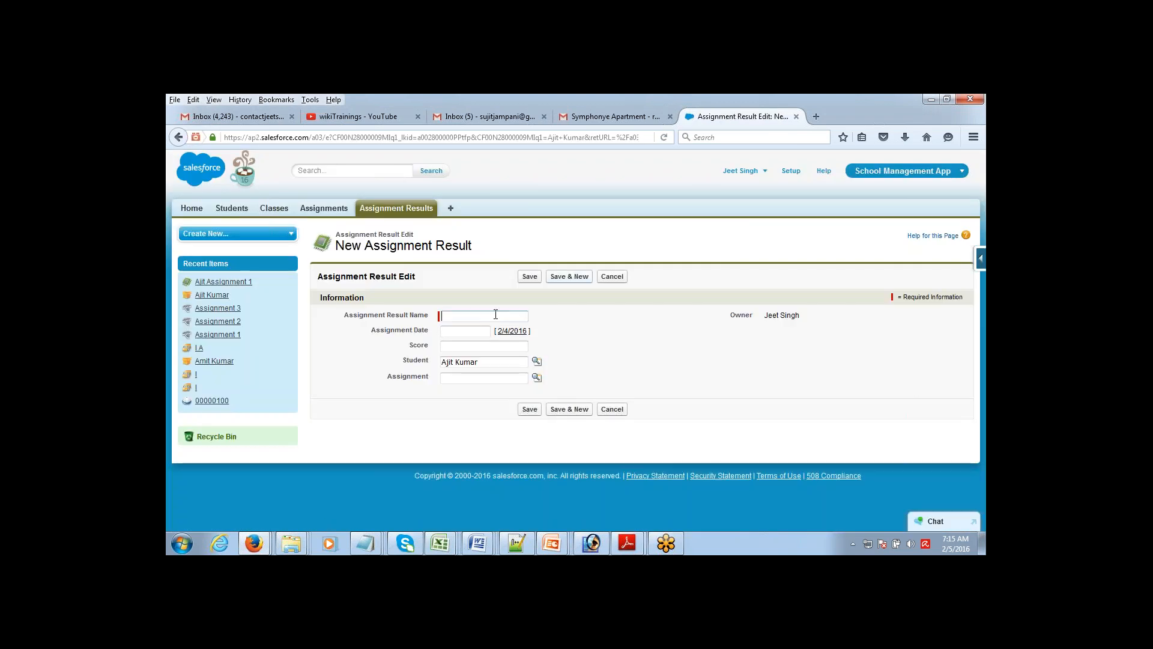
# Step: Reuse the earlier result name, changing its trailing 1 to 2
pyautogui.write('AJi')
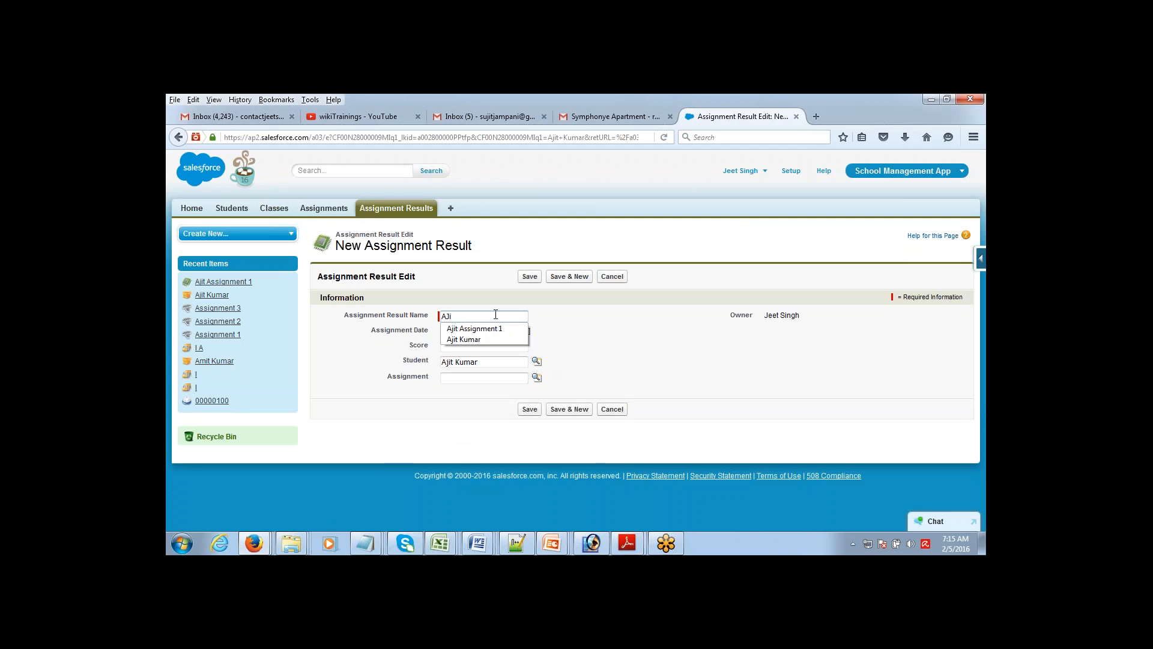
pyautogui.press('Down')
pyautogui.press('Tab')
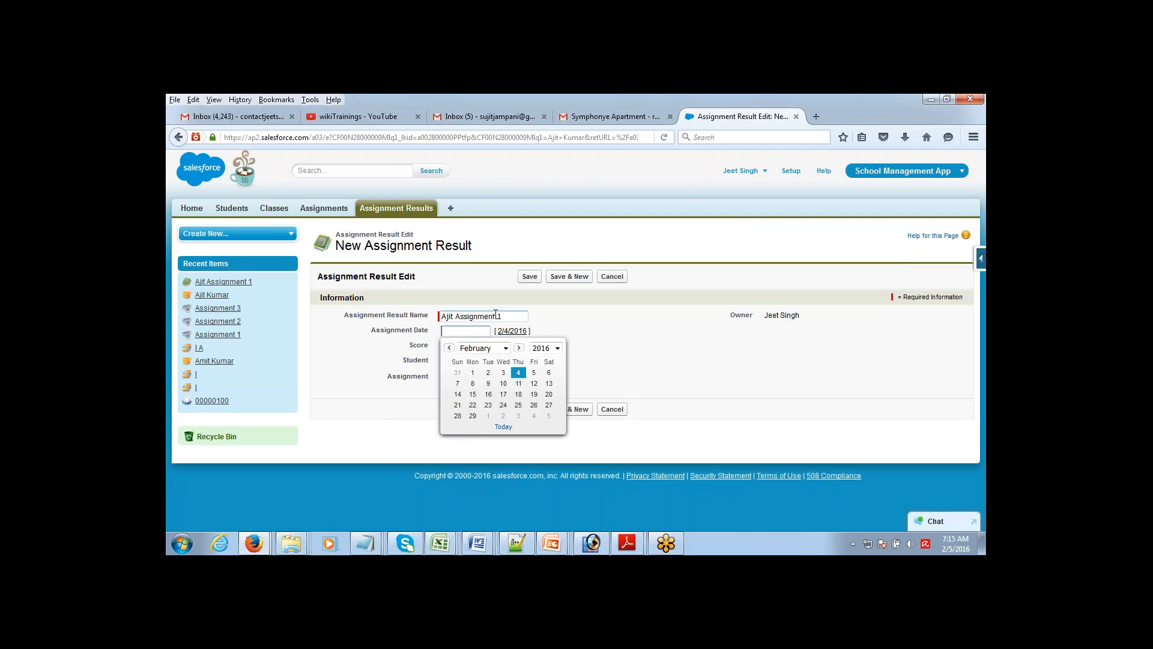
pyautogui.click(526, 316)
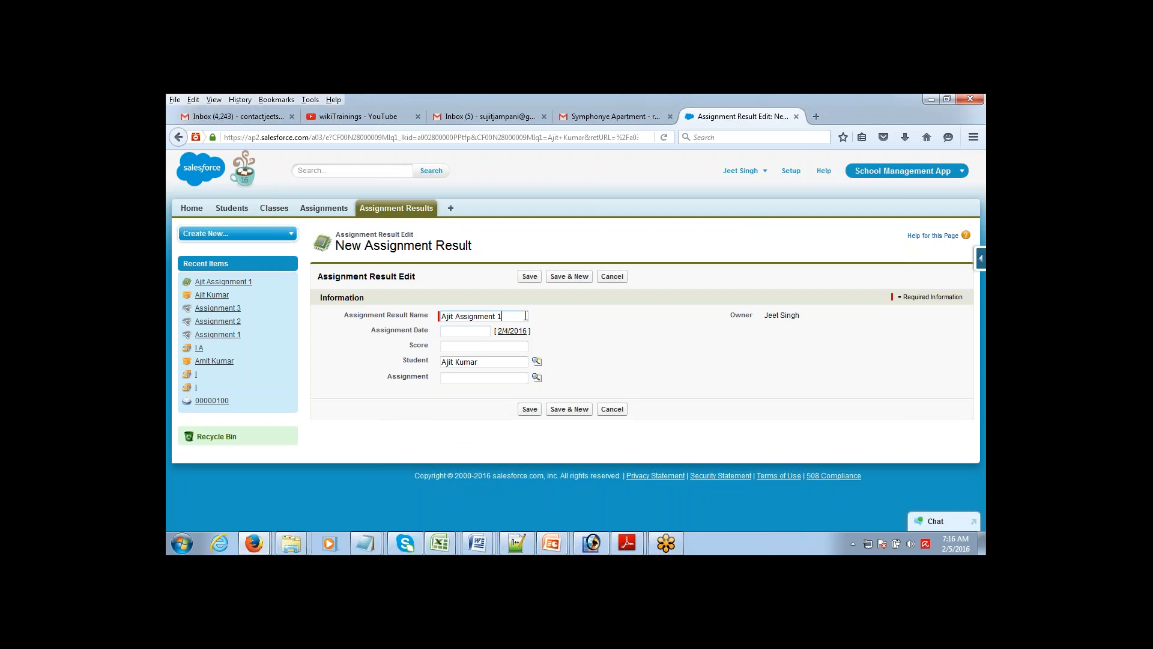
pyautogui.press('BackSpace')
pyautogui.write('2')
pyautogui.press('Tab')
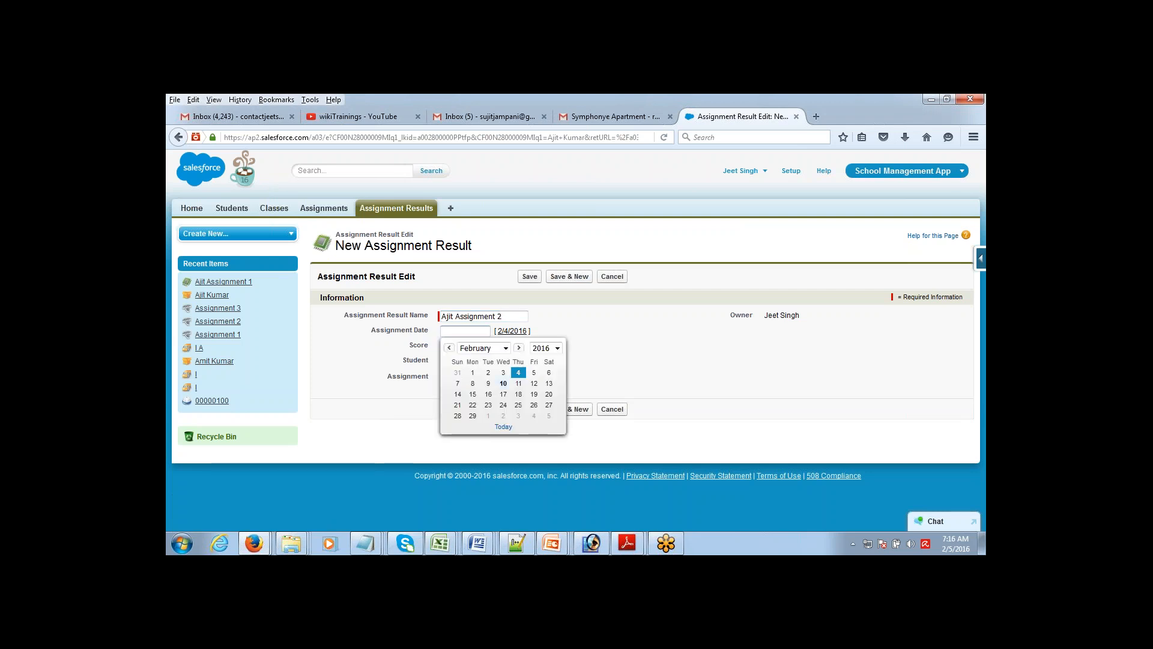
# Step: Set date 2/9/2016 and score 65, link Assignment 2, and save the result
pyautogui.click(488, 383)
pyautogui.click(484, 347)
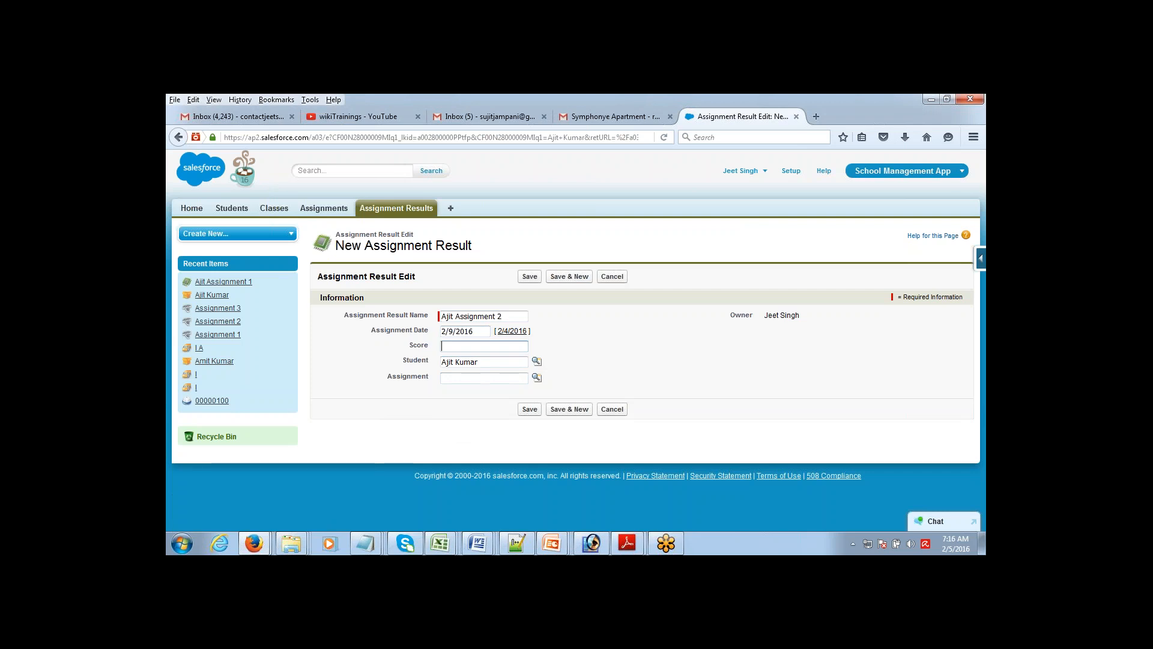
pyautogui.write('65')
pyautogui.press('Tab')
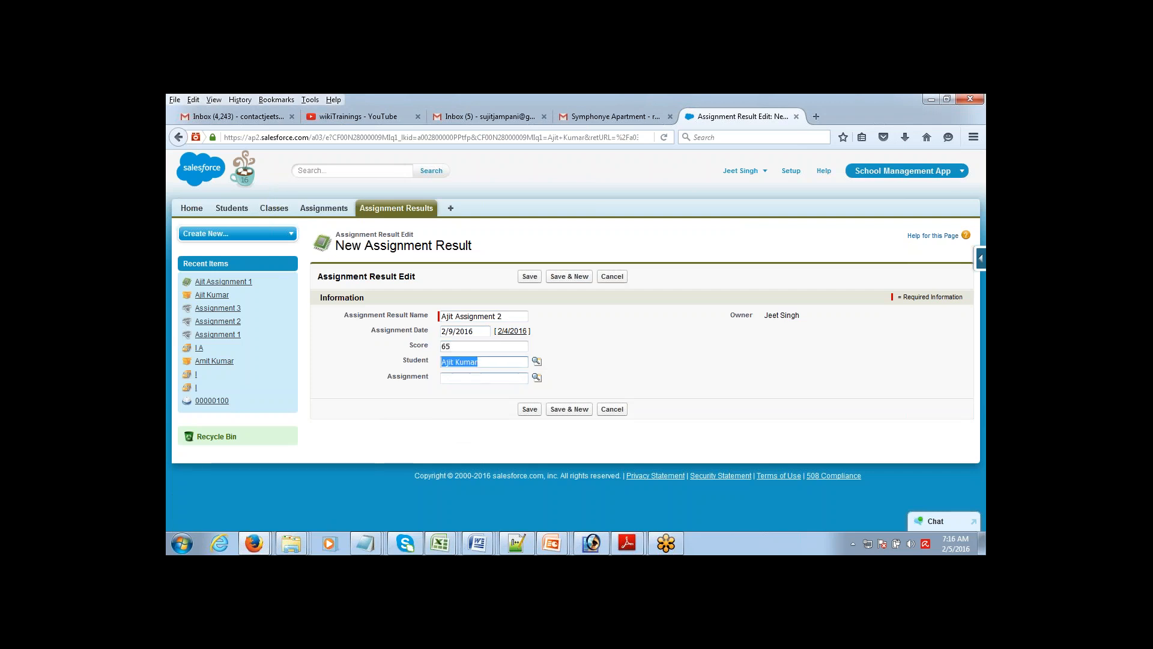
pyautogui.click(537, 377)
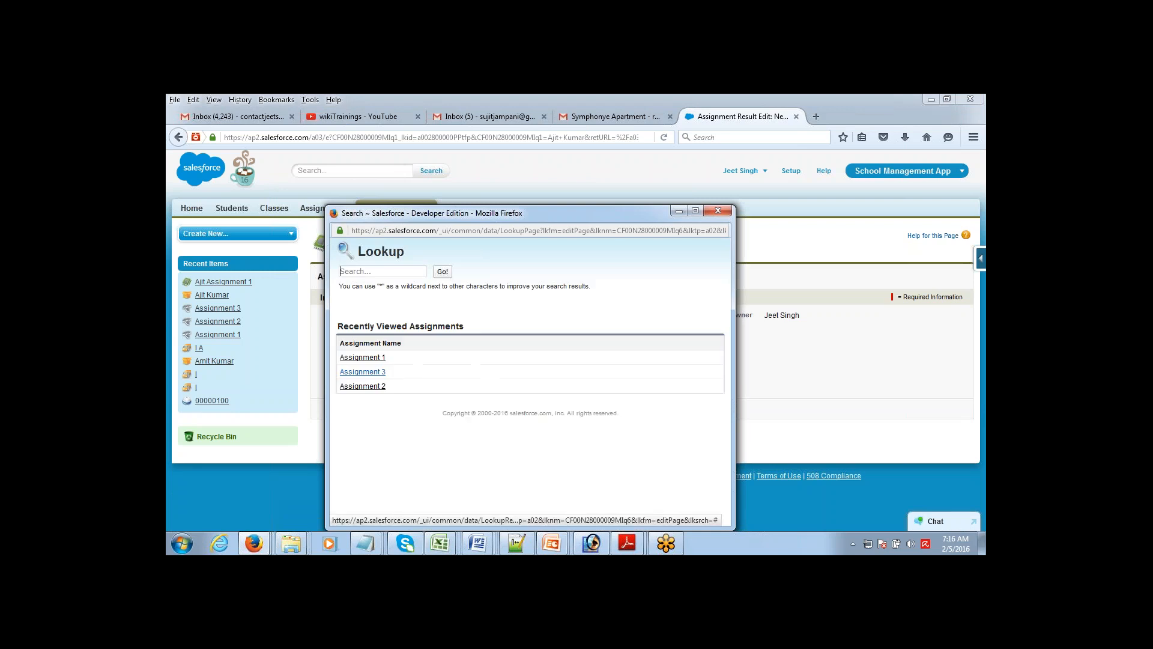
pyautogui.click(366, 388)
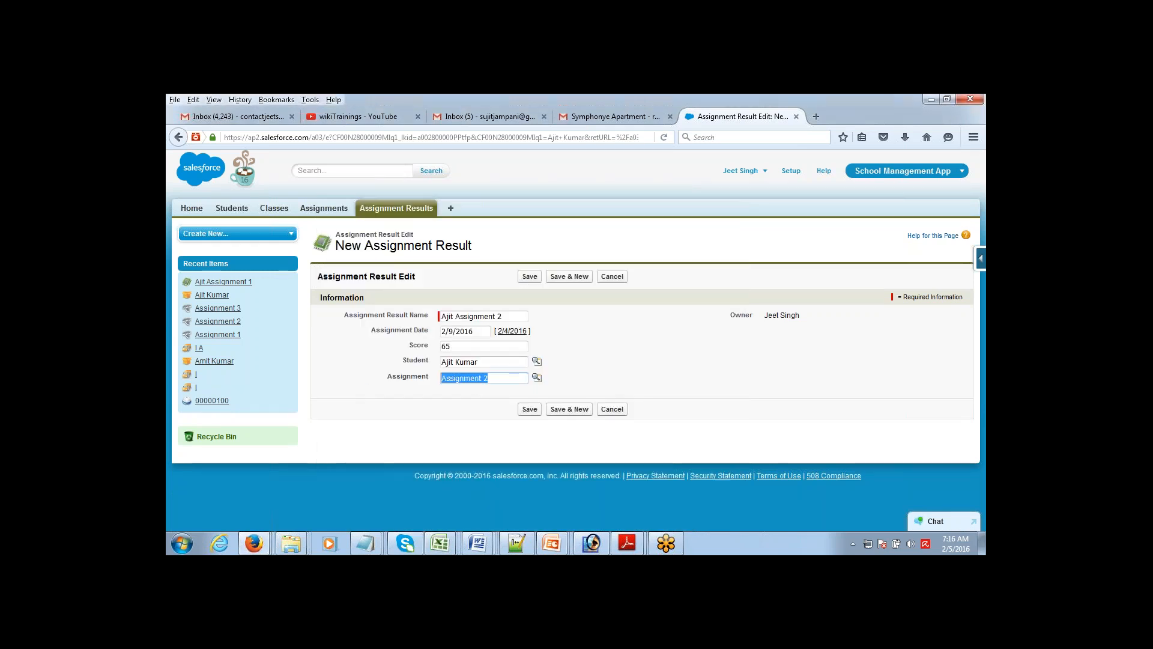
pyautogui.click(531, 277)
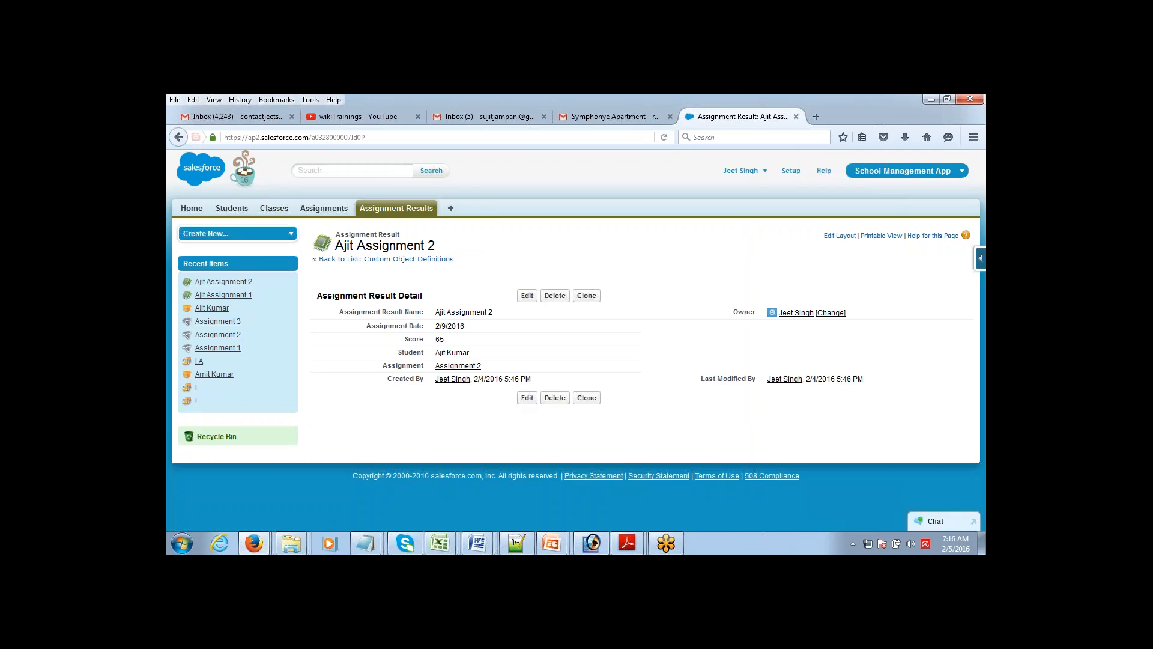
# Step: Check the student's two results, open Assignment 2, and start a New Assignment Result from it
pyautogui.click(239, 208)
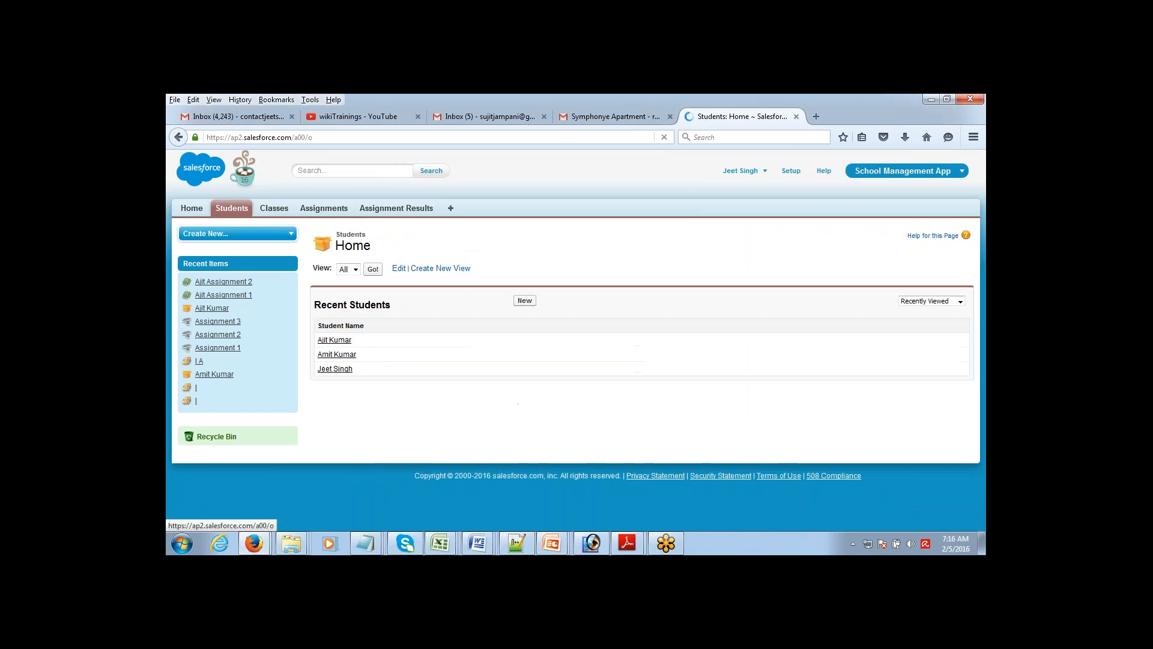
pyautogui.click(329, 340)
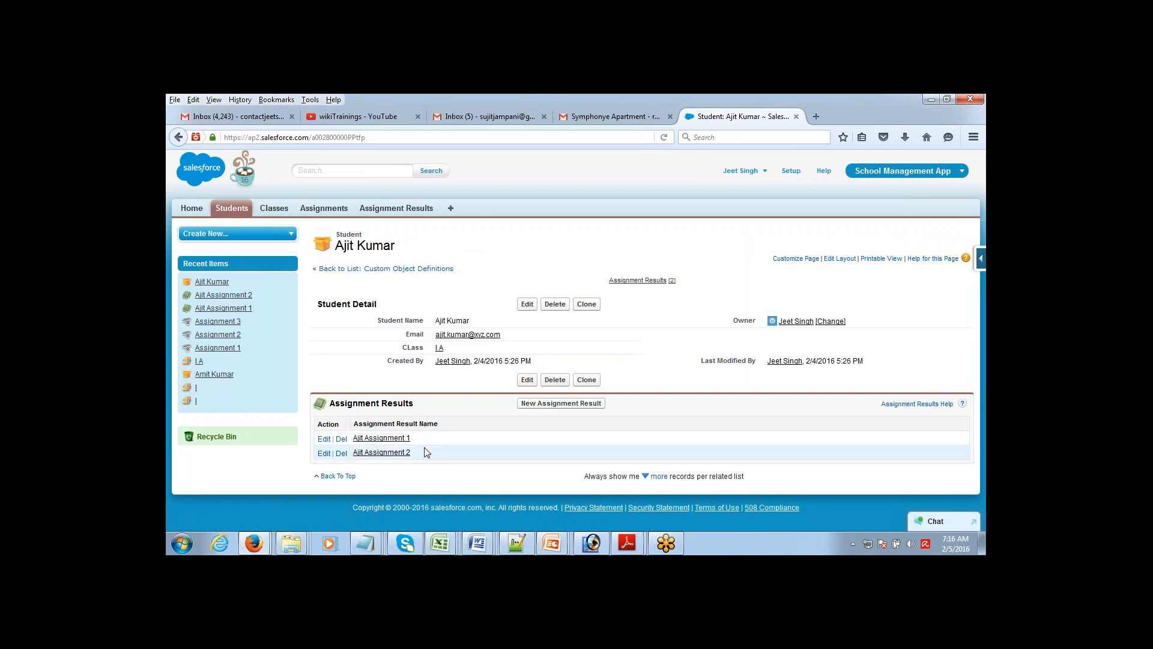
pyautogui.click(323, 207)
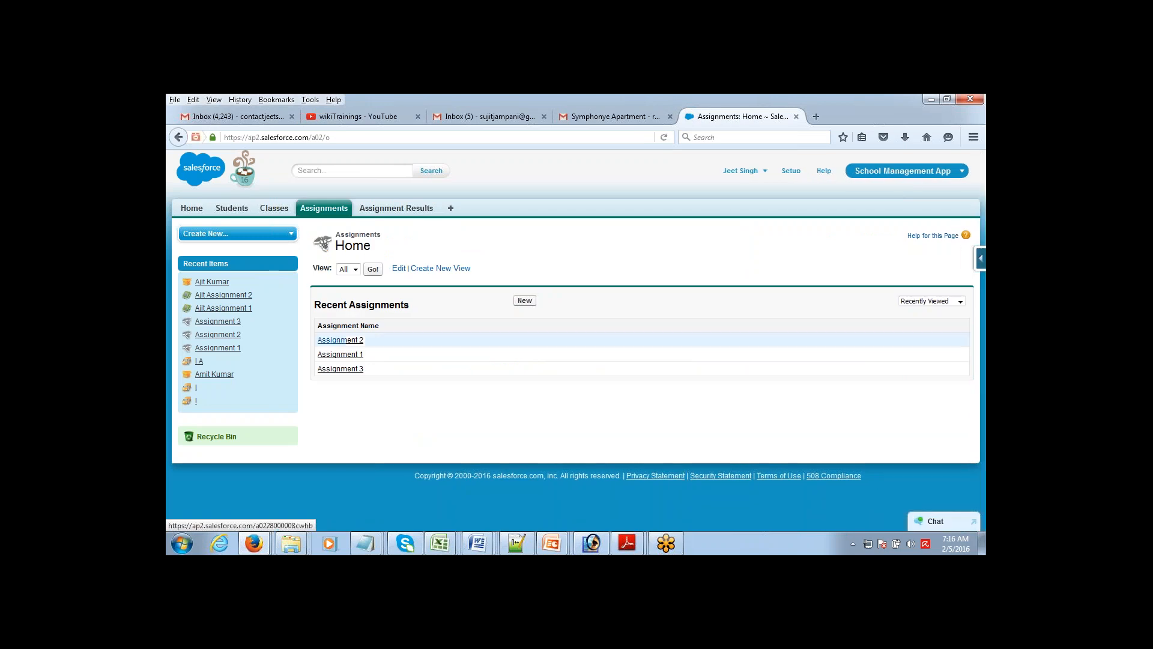
pyautogui.click(341, 340)
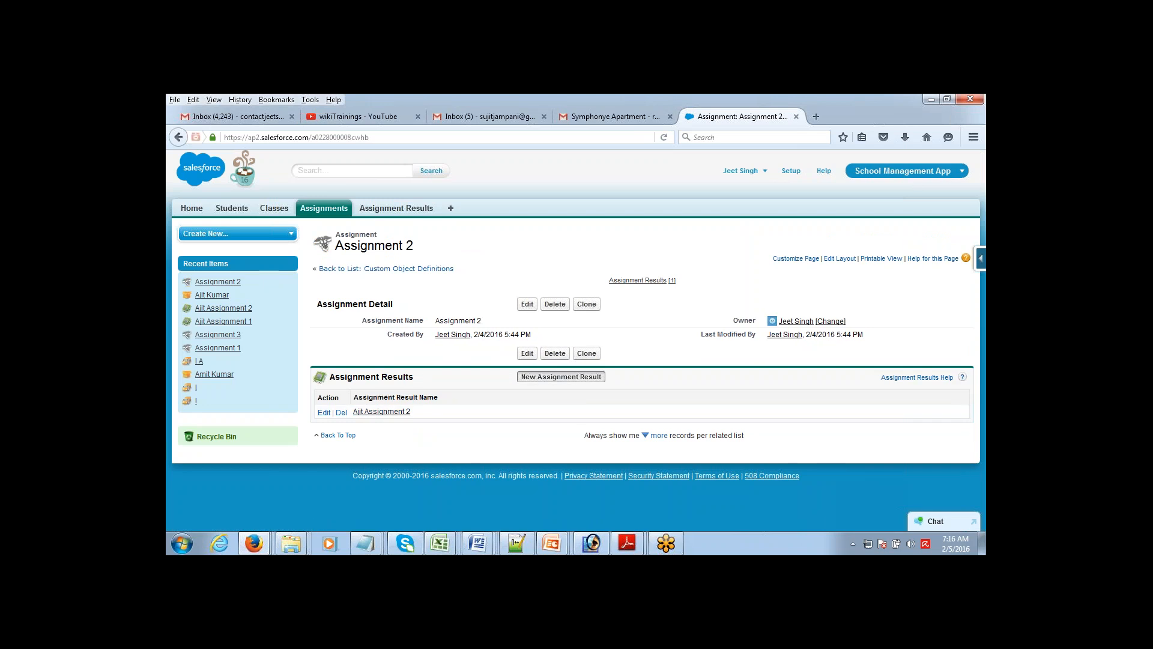
pyautogui.click(561, 376)
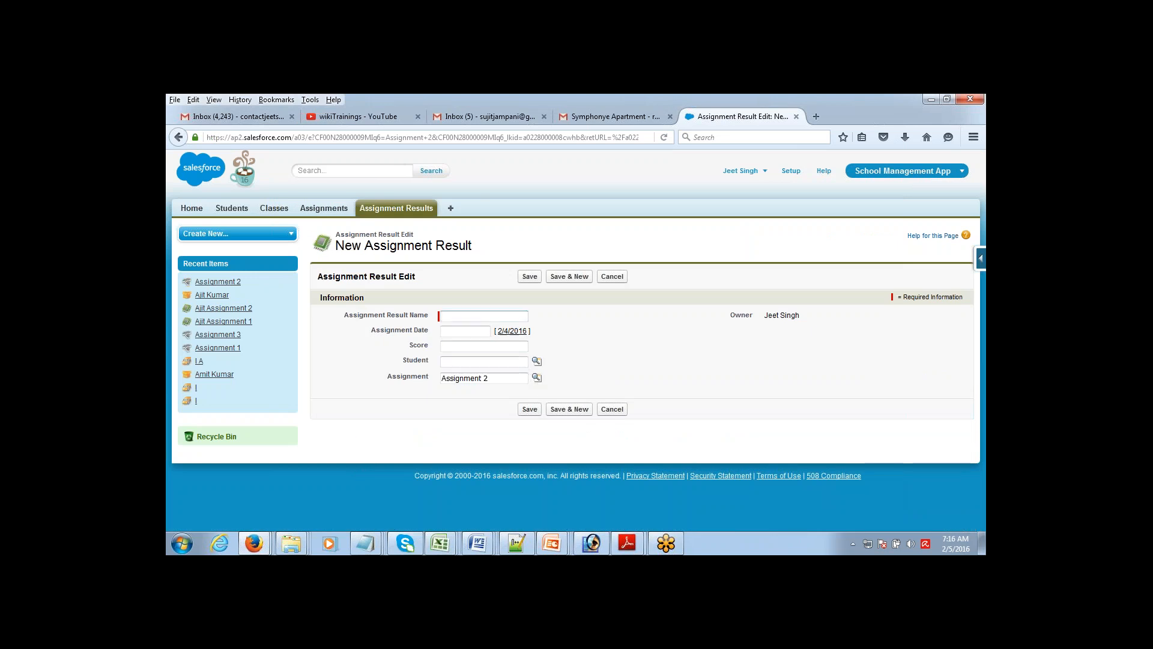
# Step: Name the other student's result, date it 2/5/2016, score 76, pick that student, and save
pyautogui.write('A')
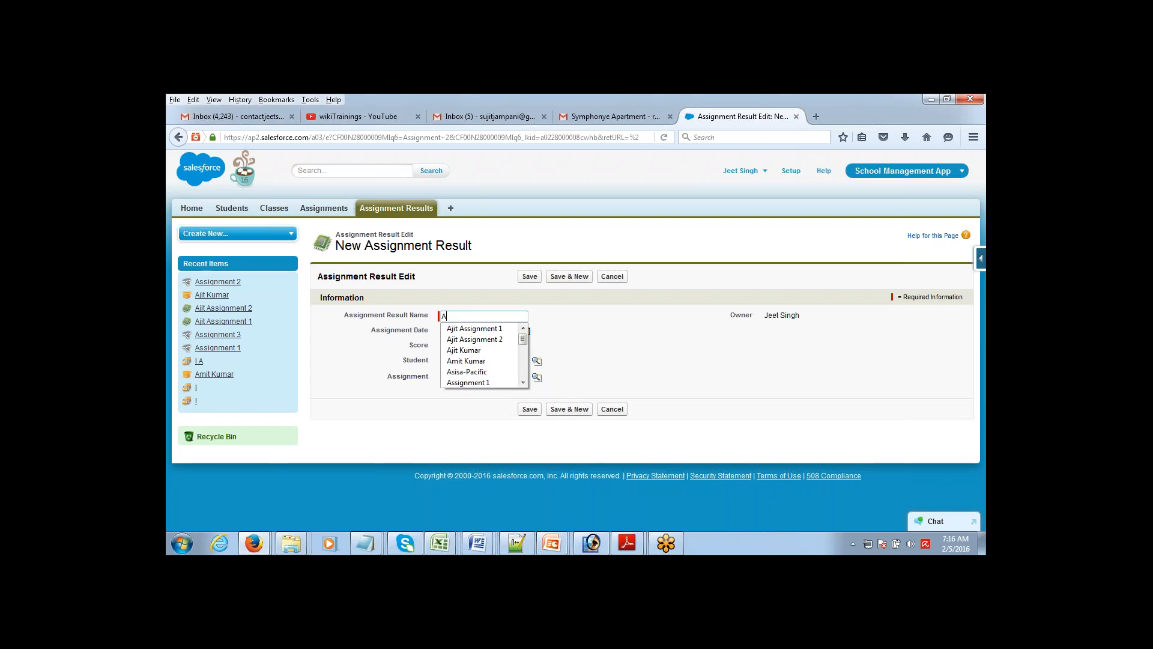
pyautogui.write('mit')
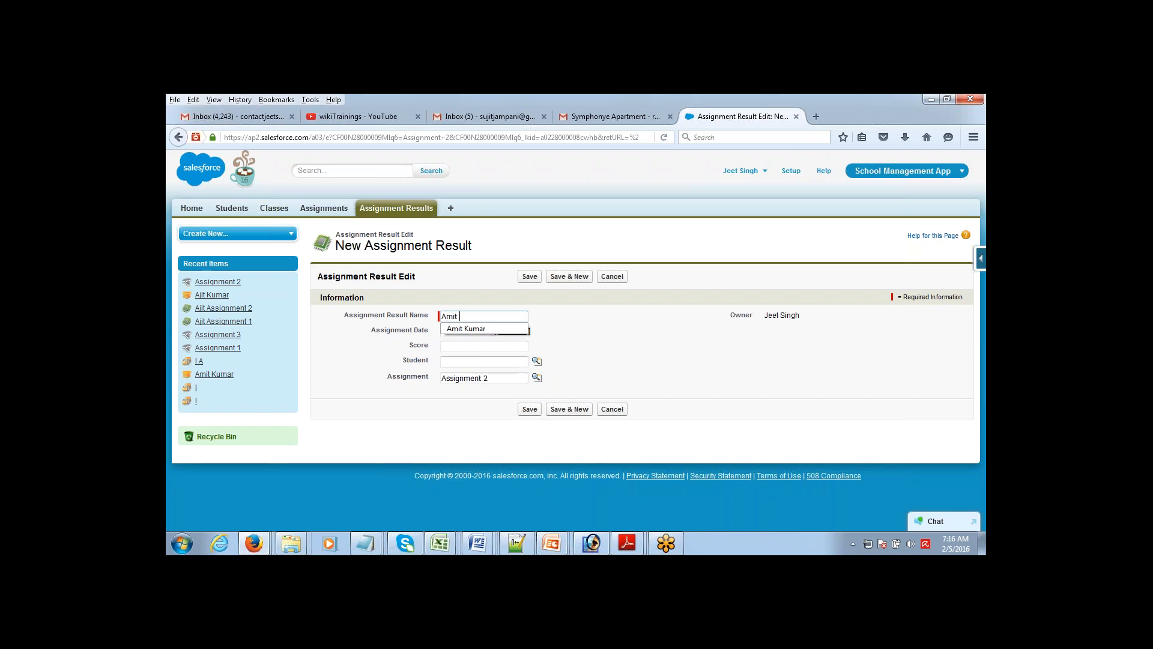
pyautogui.write(' Asignme')
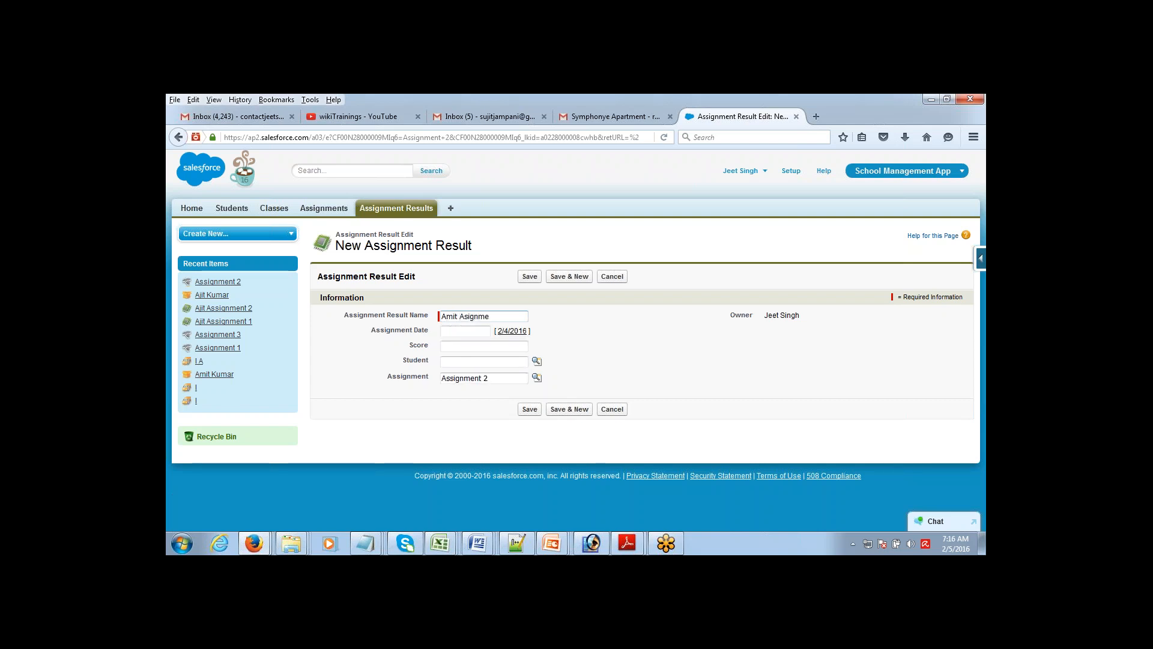
pyautogui.write('nt 2')
pyautogui.click(480, 333)
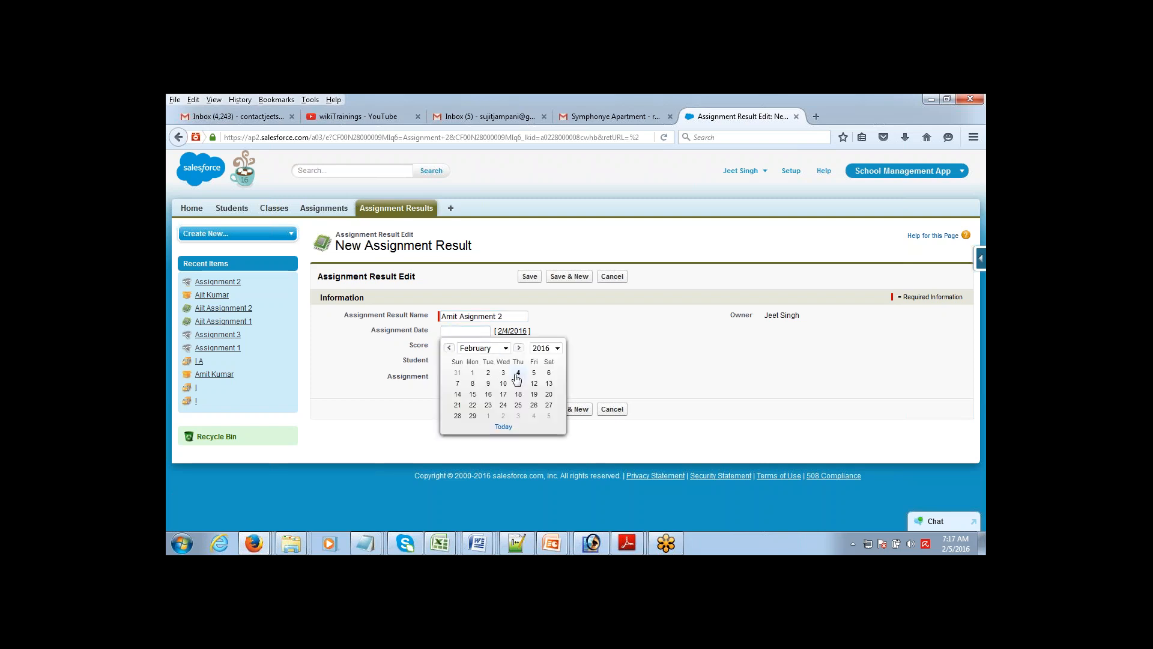
pyautogui.click(533, 372)
pyautogui.click(468, 347)
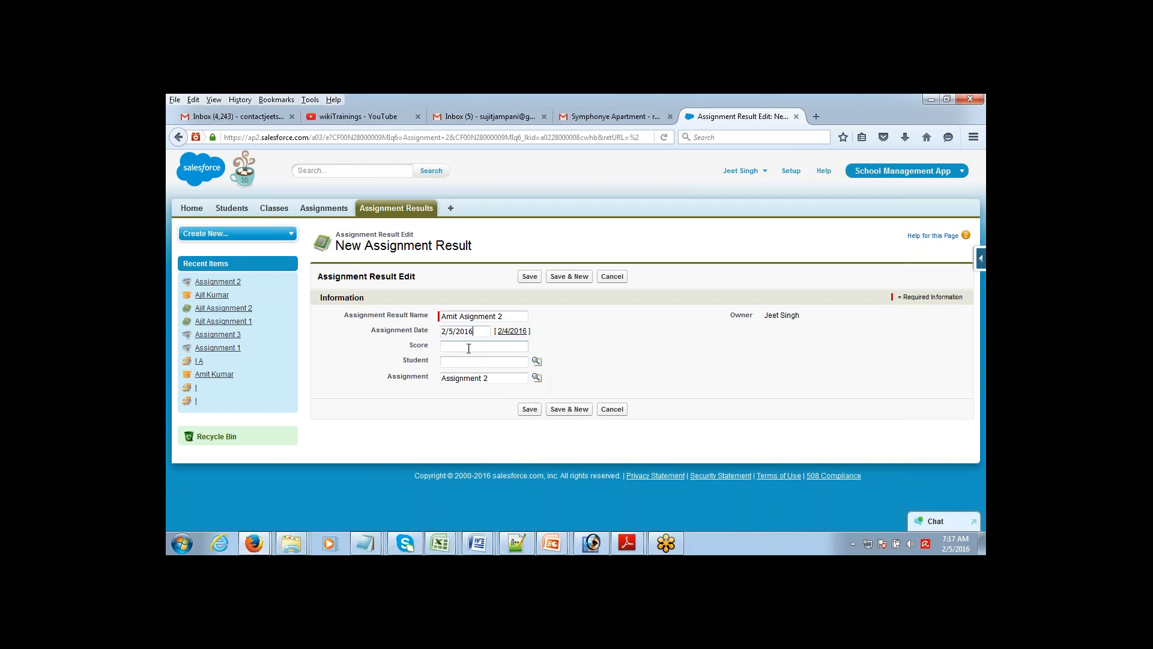
pyautogui.write('76')
pyautogui.click(537, 361)
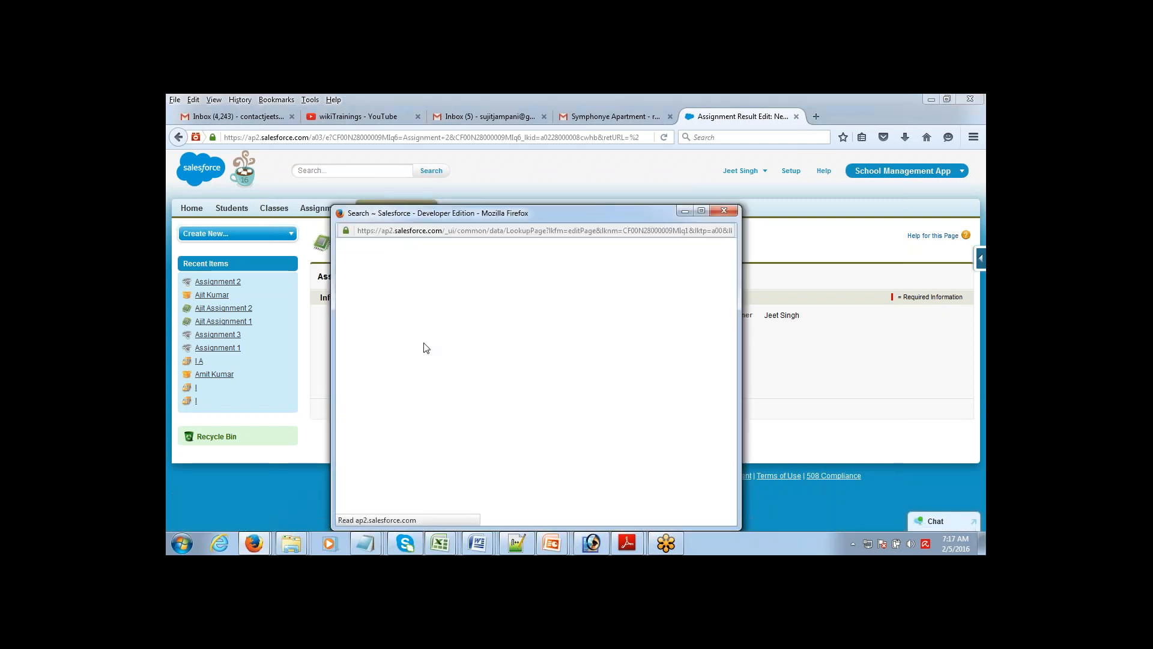
pyautogui.click(365, 372)
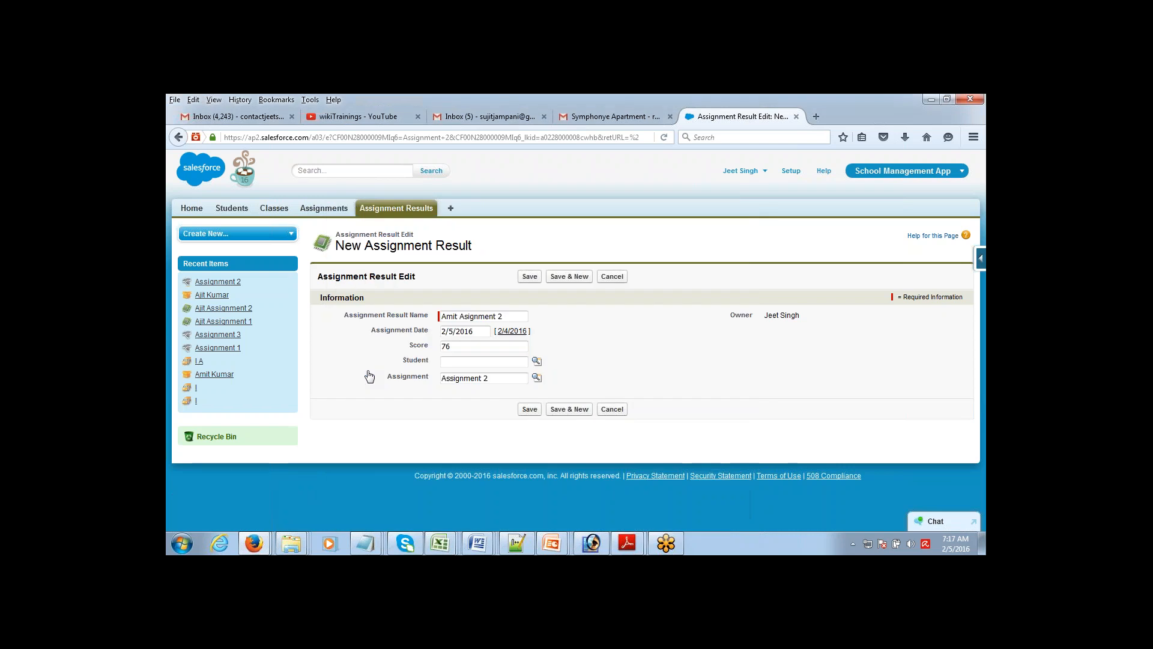
pyautogui.click(531, 277)
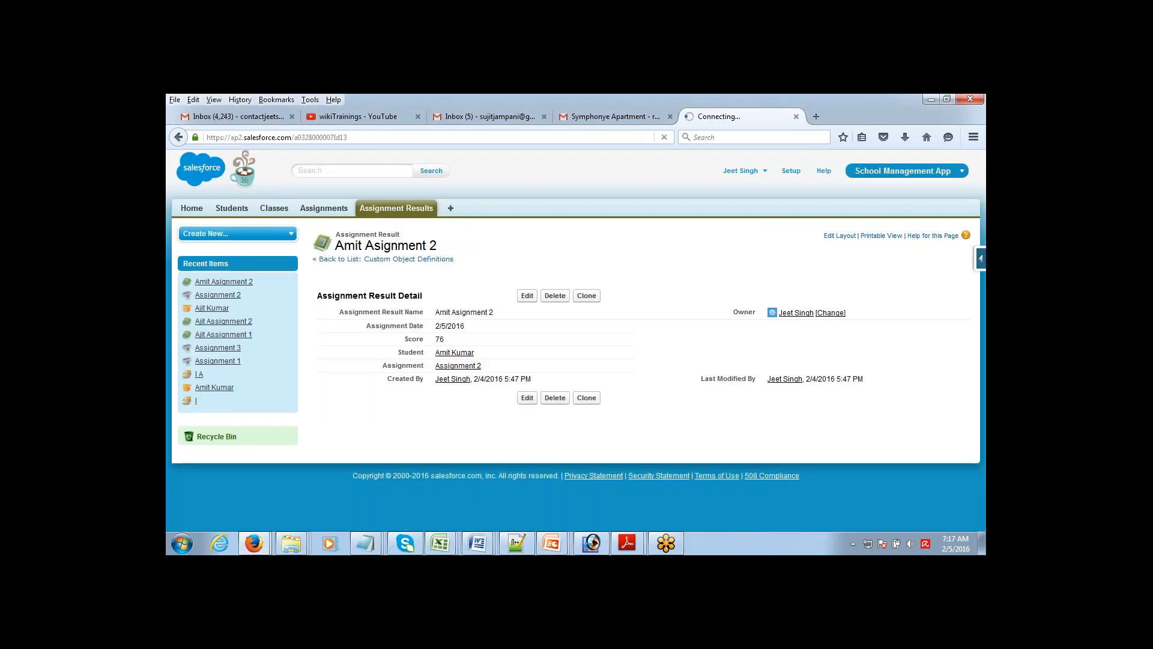
# Step: Open Assignment 2, mark its two related assignment results, then go to the Students home page
pyautogui.click(338, 212)
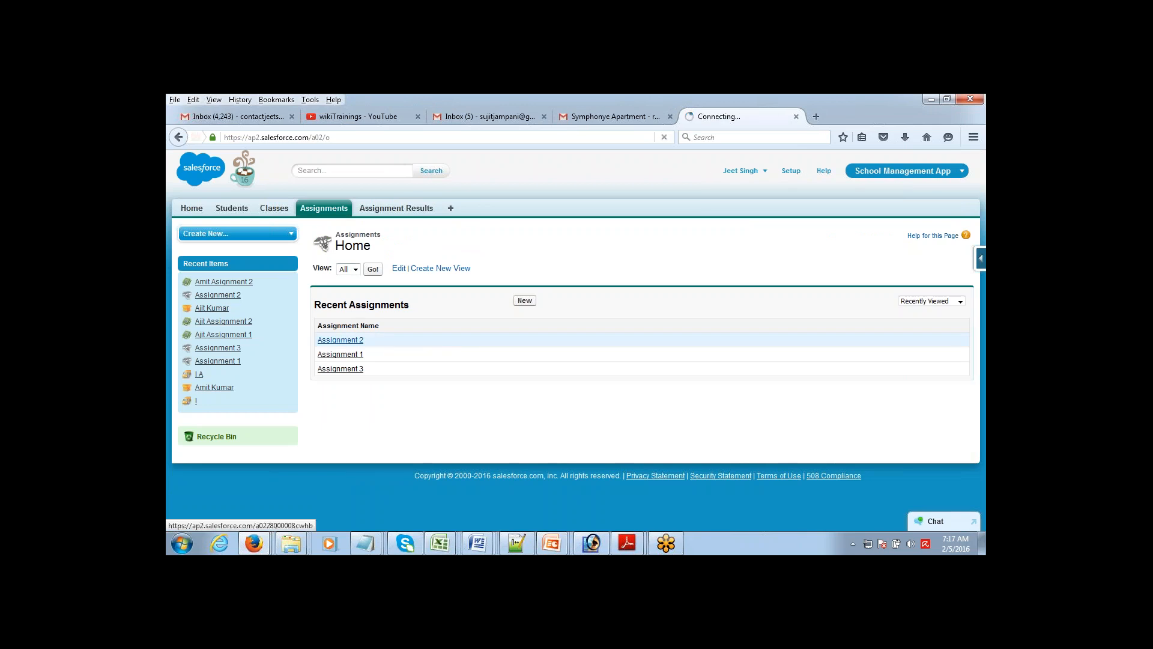
pyautogui.click(341, 340)
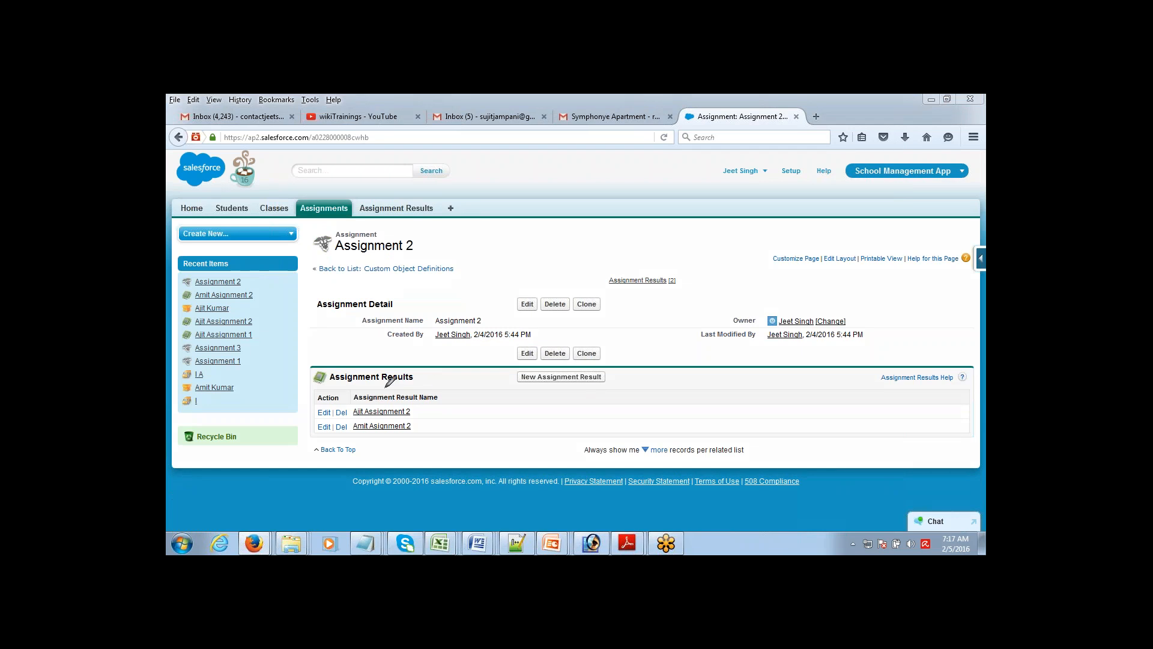
pyautogui.moveTo(364, 397)
pyautogui.mouseDown()
pyautogui.moveTo(302, 405)
pyautogui.moveTo(369, 444)
pyautogui.moveTo(423, 434)
pyautogui.moveTo(416, 390)
pyautogui.moveTo(397, 399)
pyautogui.mouseUp()
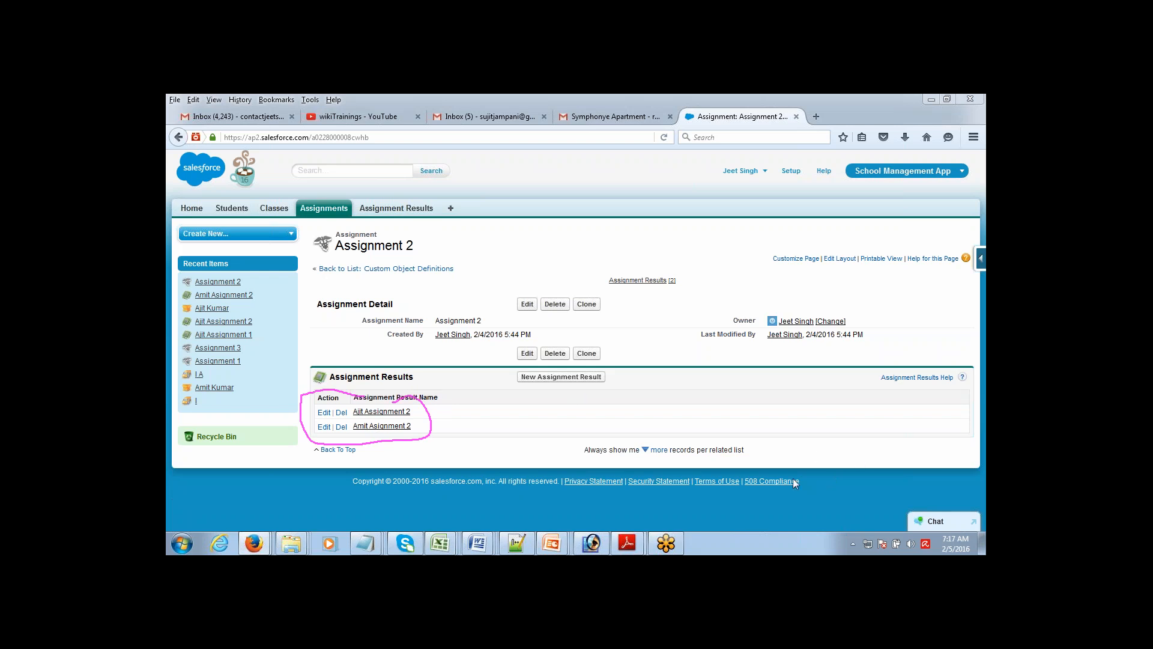
pyautogui.click(238, 213)
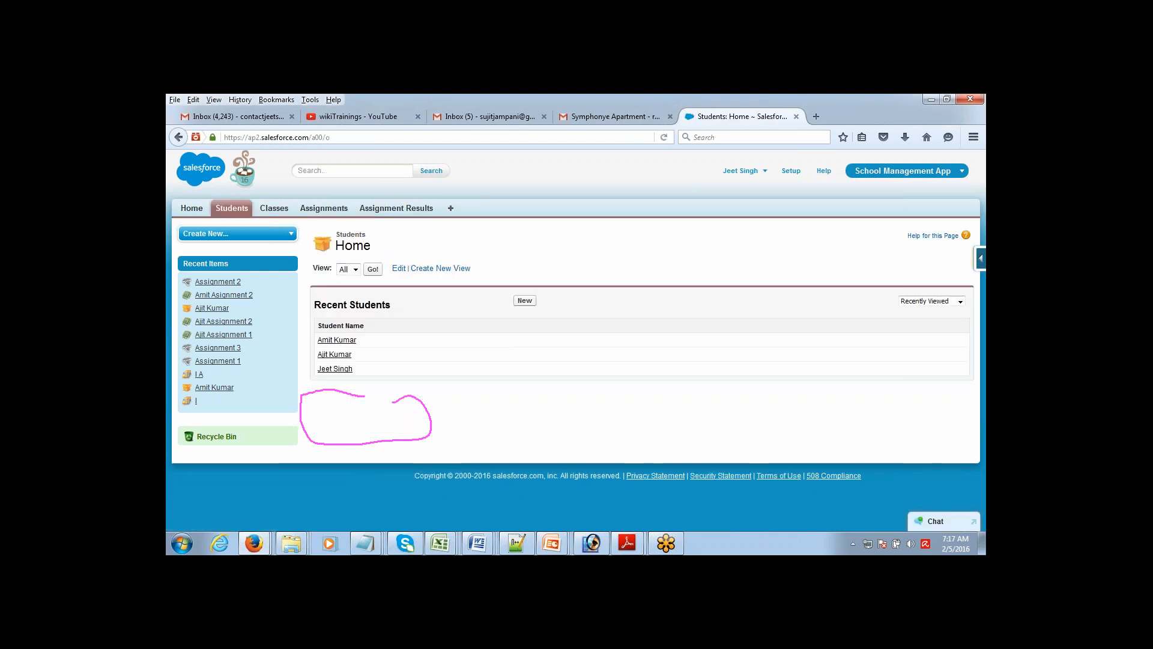
# Step: Open the second recent student's record and circle its two Assignment Results for Assignments 1 and 2
pyautogui.click(334, 354)
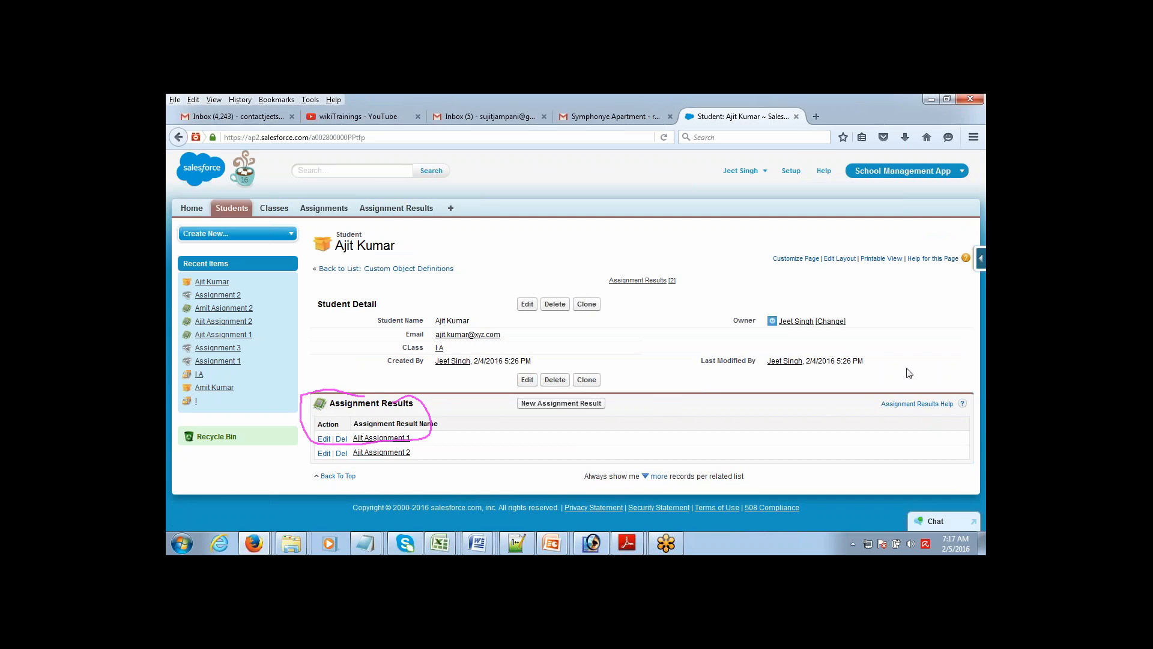
pyautogui.click(923, 482)
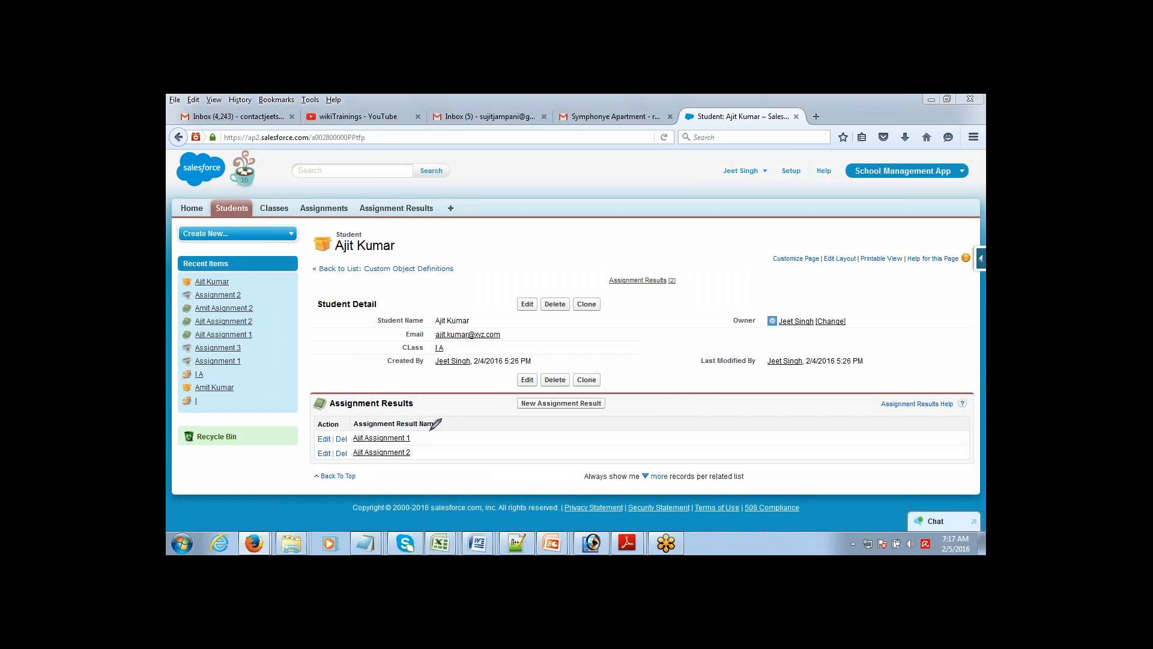
pyautogui.moveTo(430, 431)
pyautogui.mouseDown()
pyautogui.moveTo(354, 412)
pyautogui.moveTo(324, 419)
pyautogui.moveTo(302, 449)
pyautogui.moveTo(339, 473)
pyautogui.moveTo(388, 477)
pyautogui.moveTo(424, 457)
pyautogui.moveTo(422, 423)
pyautogui.mouseUp()
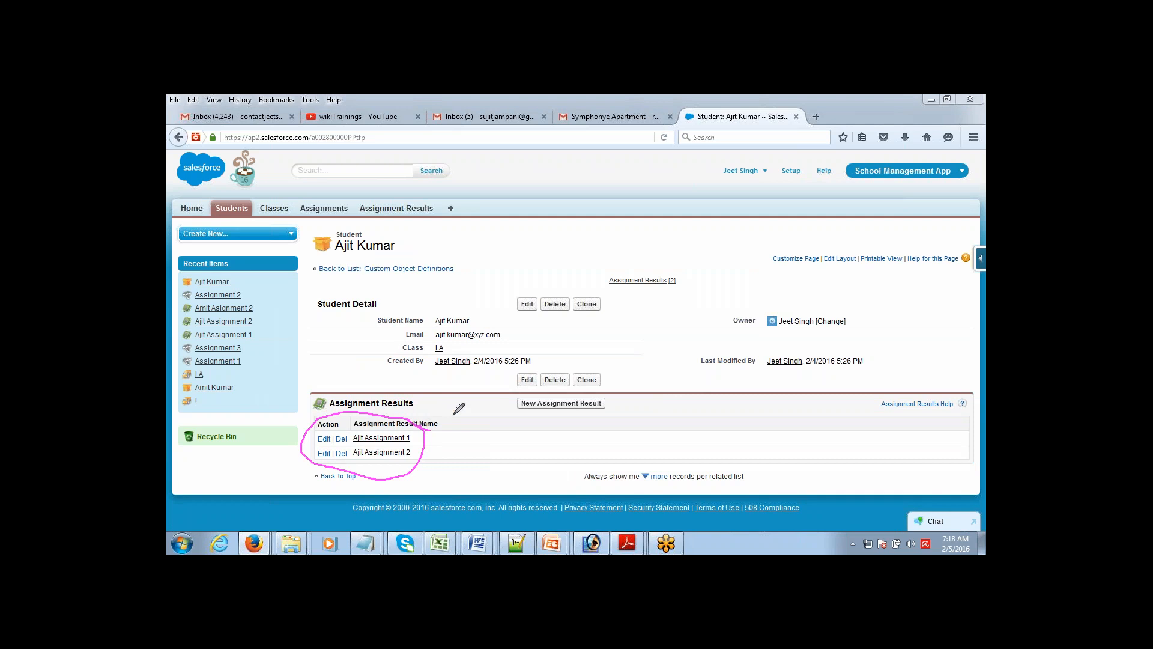
pyautogui.click(918, 483)
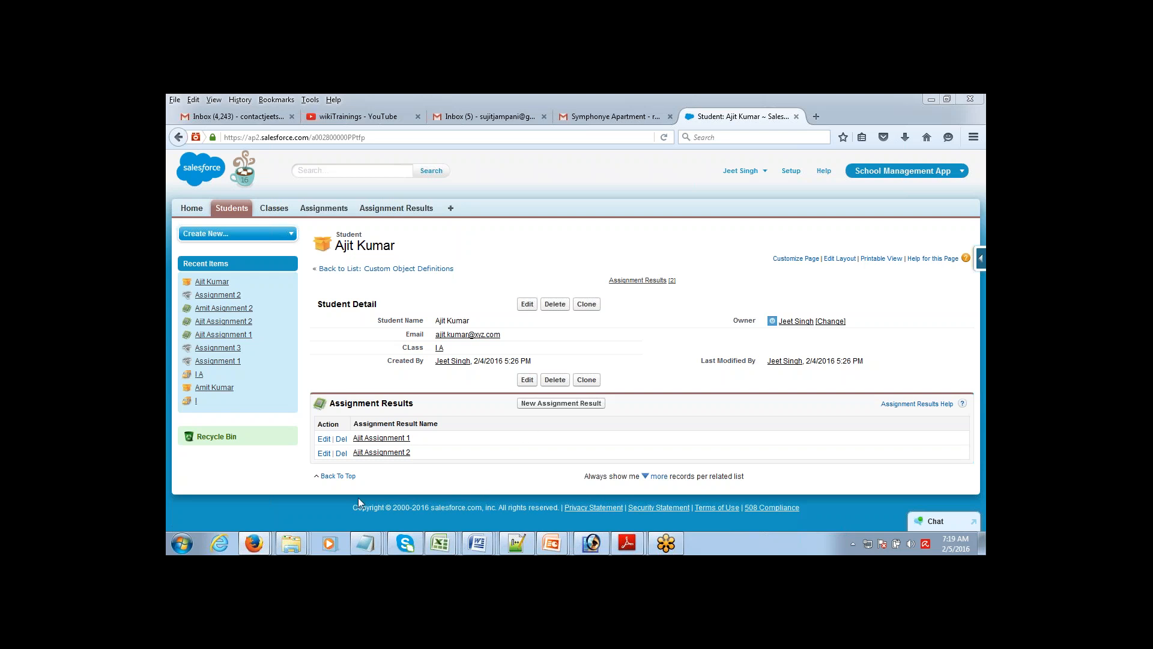
# Step: Bring the Pwd relationship notes in Notepad back to the front
pyautogui.click(366, 542)
pyautogui.click(465, 509)
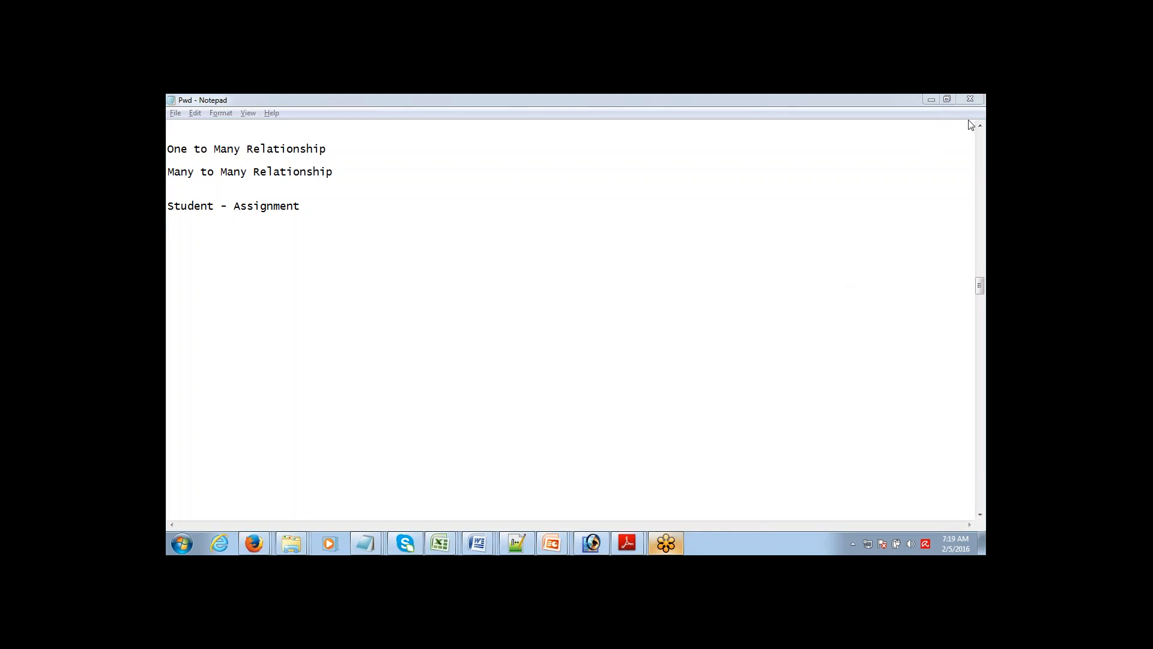
# Step: Type 'Applicants - Jobs' on a new line below Student - Assignment, correcting the capital P
pyautogui.click(322, 213)
pyautogui.press('Return')
pyautogui.press('Return')
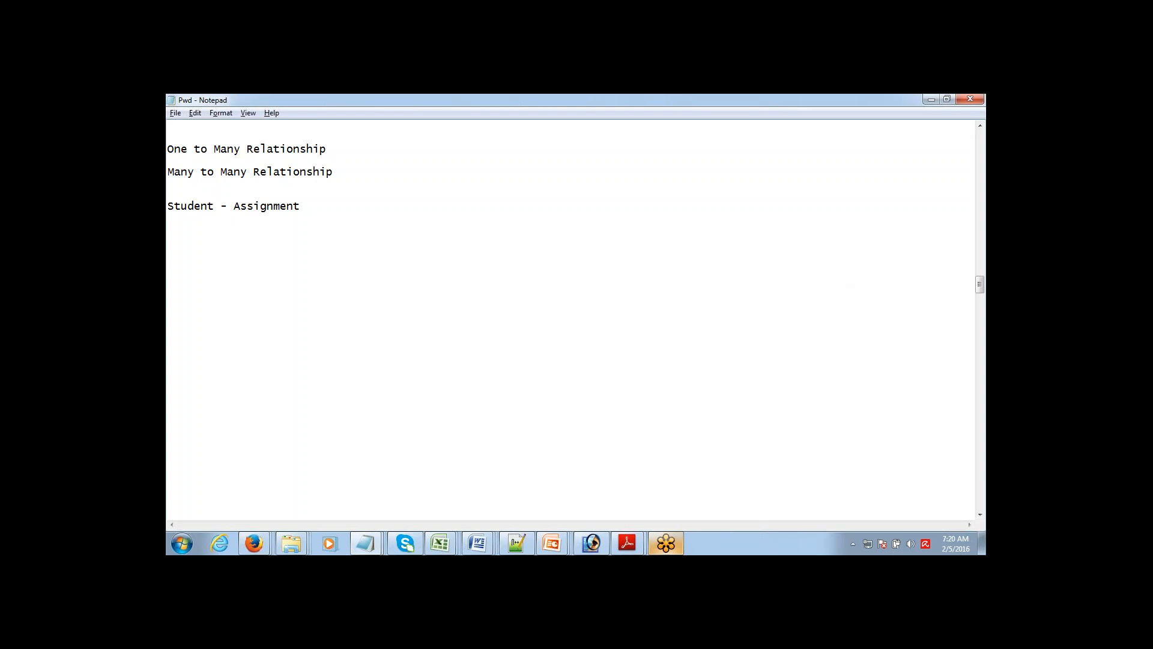
pyautogui.write('Can')
pyautogui.press('BackSpace')
pyautogui.press('BackSpace')
pyautogui.press('BackSpace')
pyautogui.write('APplicants')
pyautogui.moveTo(175, 252); pyautogui.dragTo(182, 251)
pyautogui.write('p')
pyautogui.write('-Jobs')
pyautogui.click(975, 482)
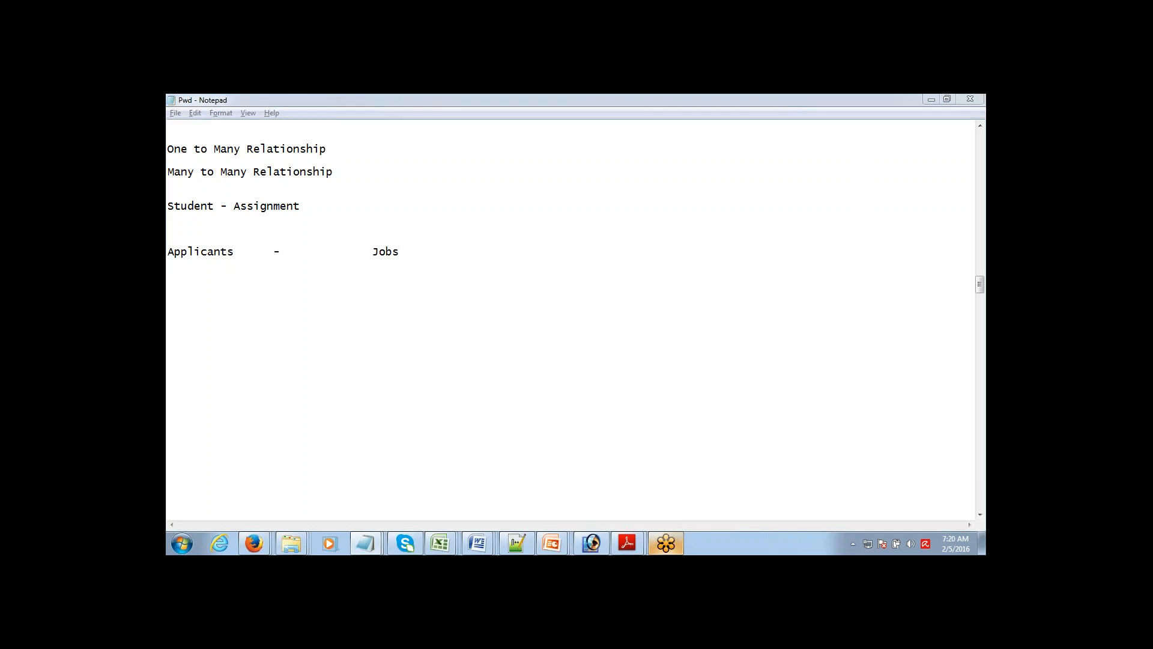
pyautogui.click(840, 480)
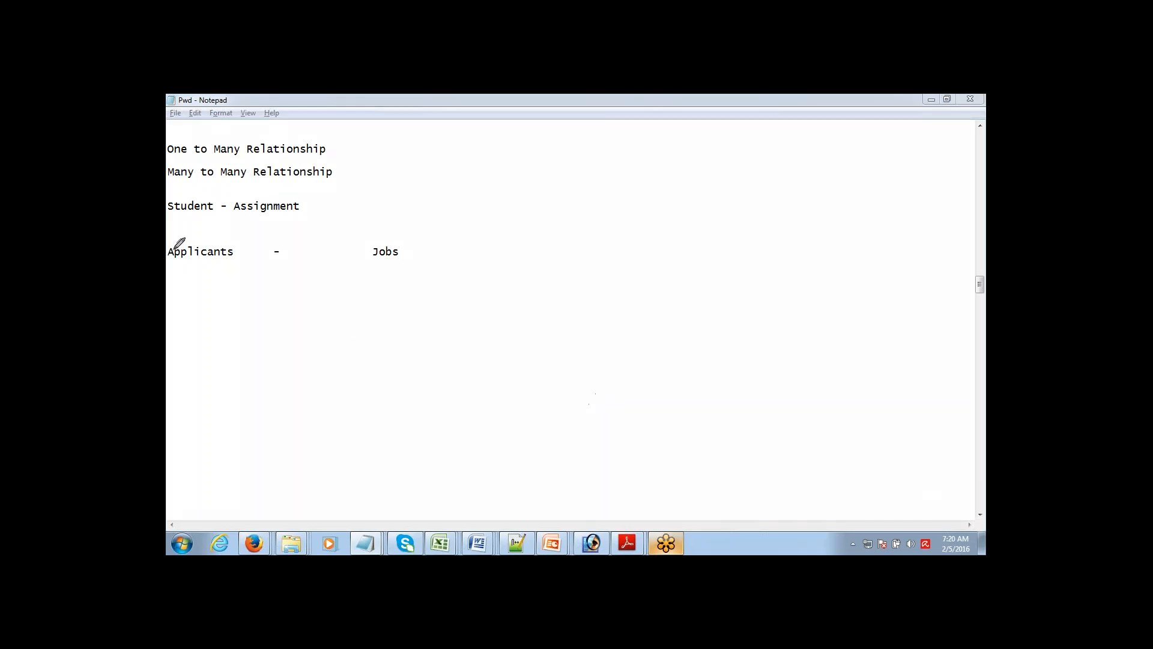
# Step: Underline Applicants - Jobs with the pen and type 'Opportunity - Product' on the line below
pyautogui.moveTo(189, 258)
pyautogui.mouseDown()
pyautogui.moveTo(256, 273)
pyautogui.moveTo(377, 258)
pyautogui.mouseUp()
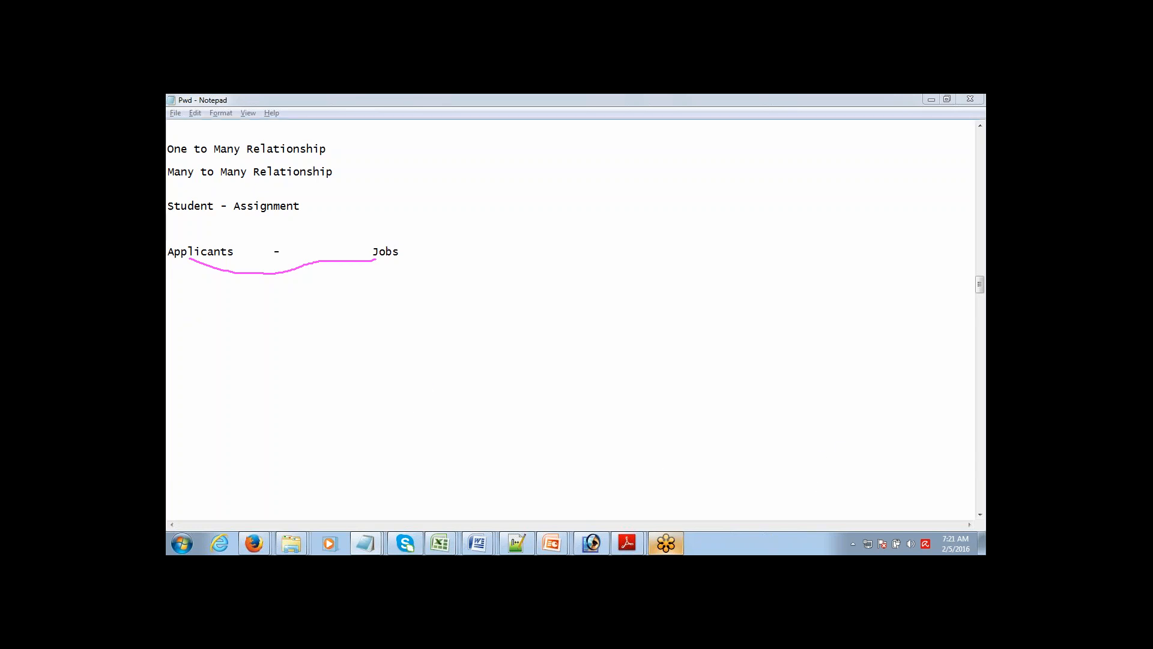
pyautogui.click(178, 322)
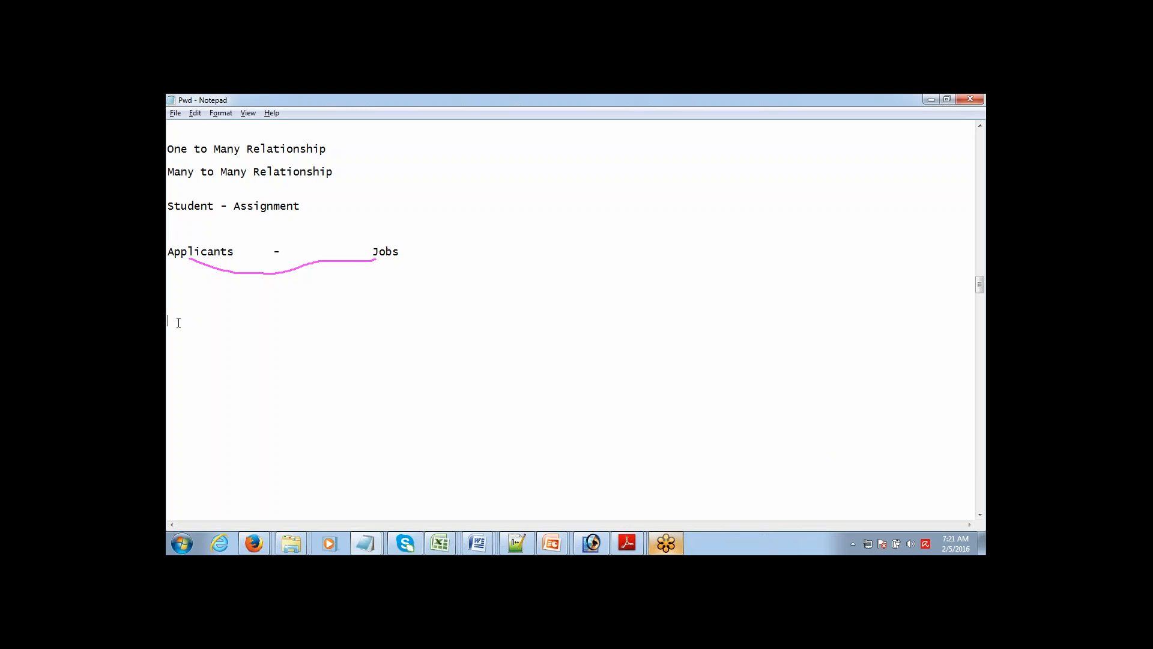
pyautogui.write('Opportunity      -          Product')
pyautogui.click(840, 483)
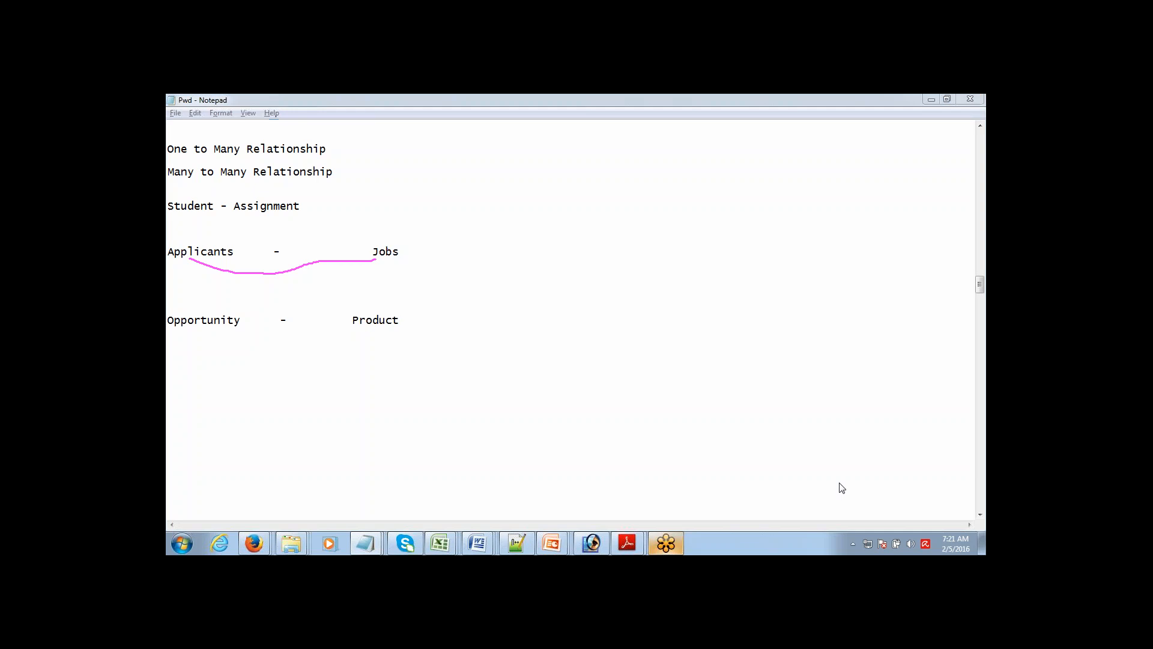
pyautogui.click(814, 480)
pyautogui.moveTo(196, 326)
pyautogui.mouseDown()
pyautogui.moveTo(280, 353)
pyautogui.moveTo(348, 343)
pyautogui.moveTo(375, 320)
pyautogui.mouseUp()
pyautogui.click(273, 341)
pyautogui.moveTo(273, 341)
pyautogui.mouseDown()
pyautogui.moveTo(305, 338)
pyautogui.moveTo(303, 383)
pyautogui.moveTo(267, 371)
pyautogui.moveTo(273, 340)
pyautogui.mouseUp()
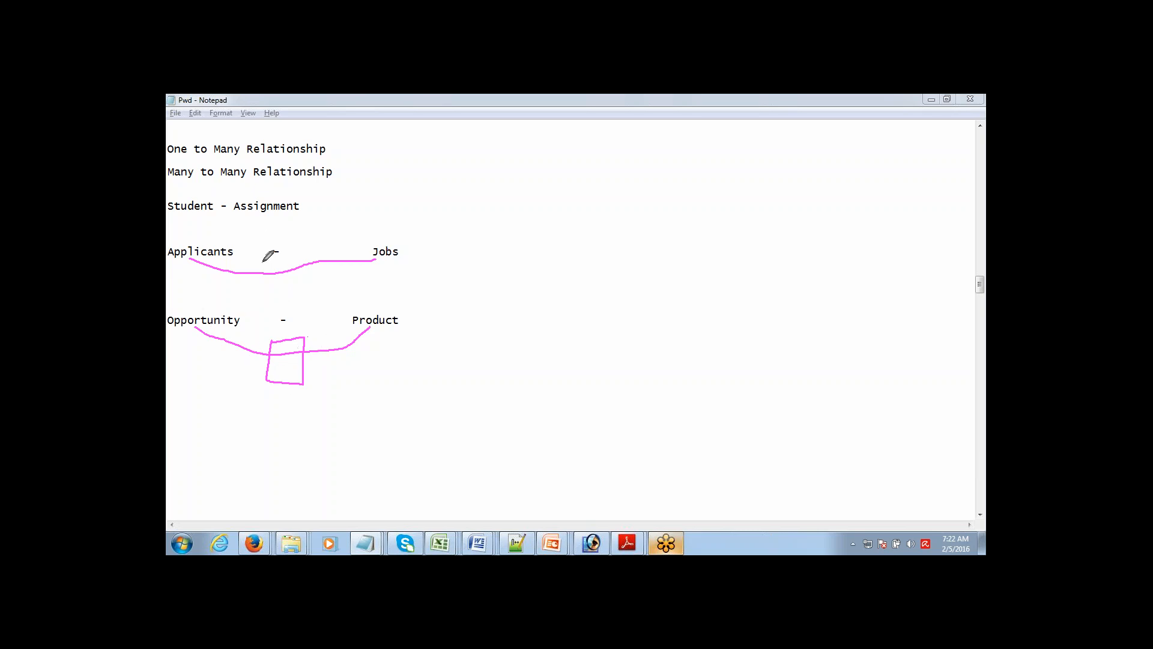
pyautogui.moveTo(261, 257)
pyautogui.mouseDown()
pyautogui.moveTo(293, 254)
pyautogui.moveTo(293, 286)
pyautogui.moveTo(259, 297)
pyautogui.moveTo(263, 253)
pyautogui.mouseUp()
pyautogui.click(920, 484)
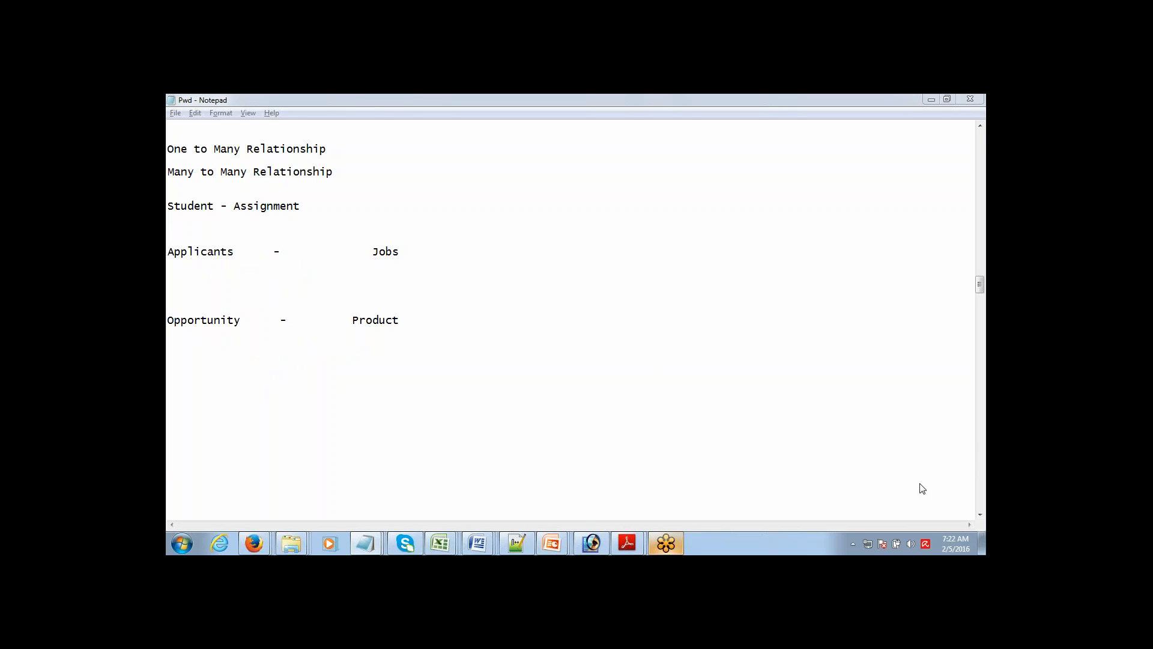
pyautogui.click(817, 483)
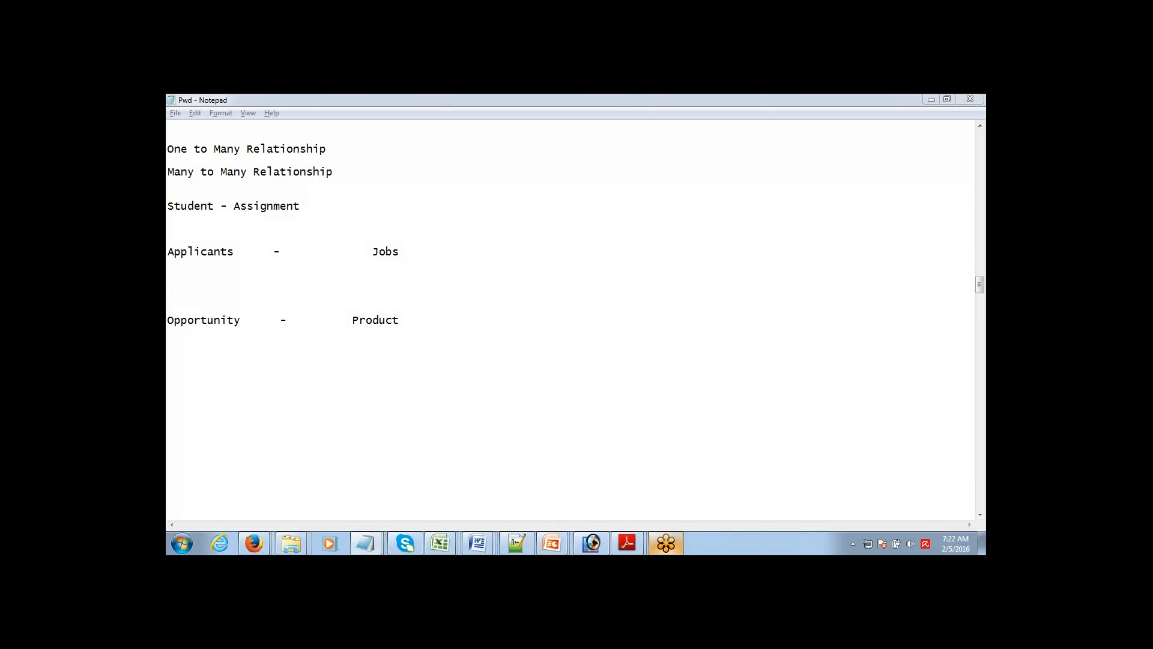
pyautogui.click(405, 321)
pyautogui.press('Return')
pyautogui.press('Return')
pyautogui.press('Return')
pyautogui.press('Return')
pyautogui.press('Return')
pyautogui.press('Return')
pyautogui.press('Return')
pyautogui.press('Return')
pyautogui.press('Return')
pyautogui.press('Return')
pyautogui.press('Return')
pyautogui.press('Return')
pyautogui.press('Return')
pyautogui.press('Return')
pyautogui.press('Return')
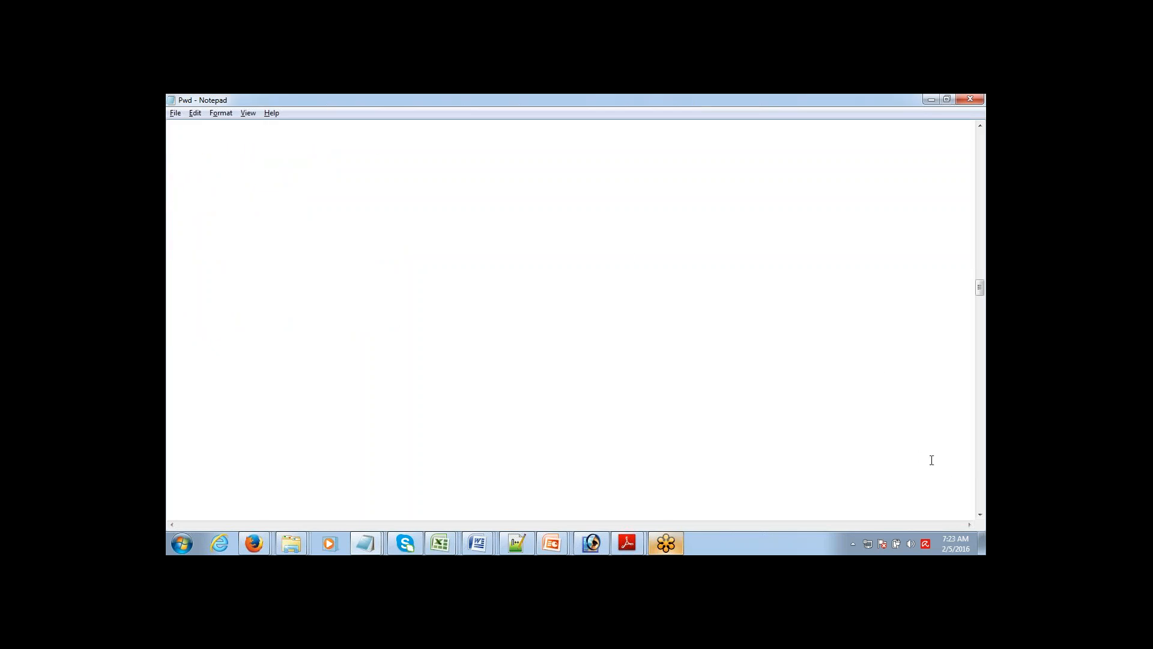
# Step: Clear the on-screen annotations from the Notepad notes
pyautogui.click(954, 480)
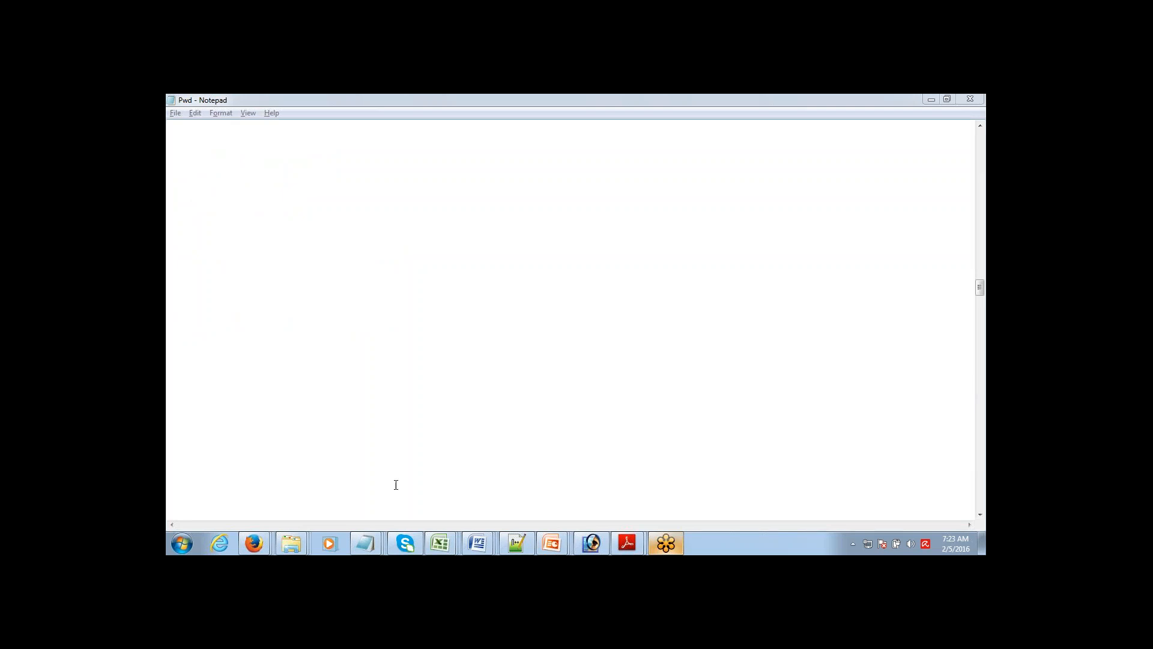
# Step: Return to Salesforce Setup and open the Custom Objects list under Create
pyautogui.moveTo(264, 538)
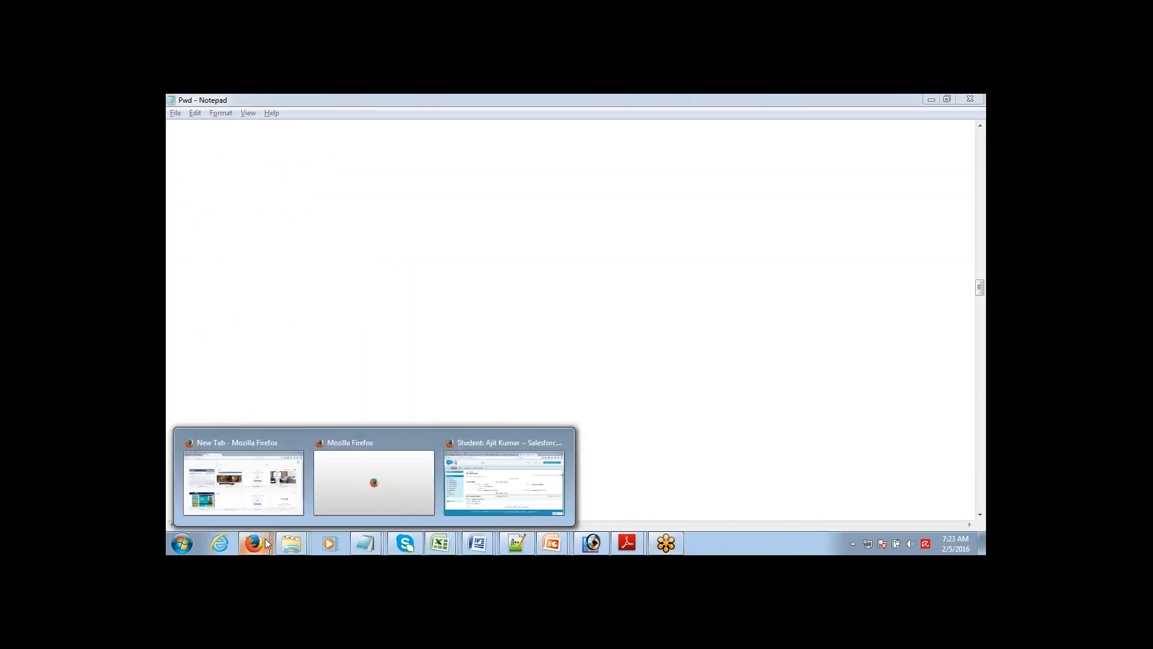
pyautogui.click(450, 494)
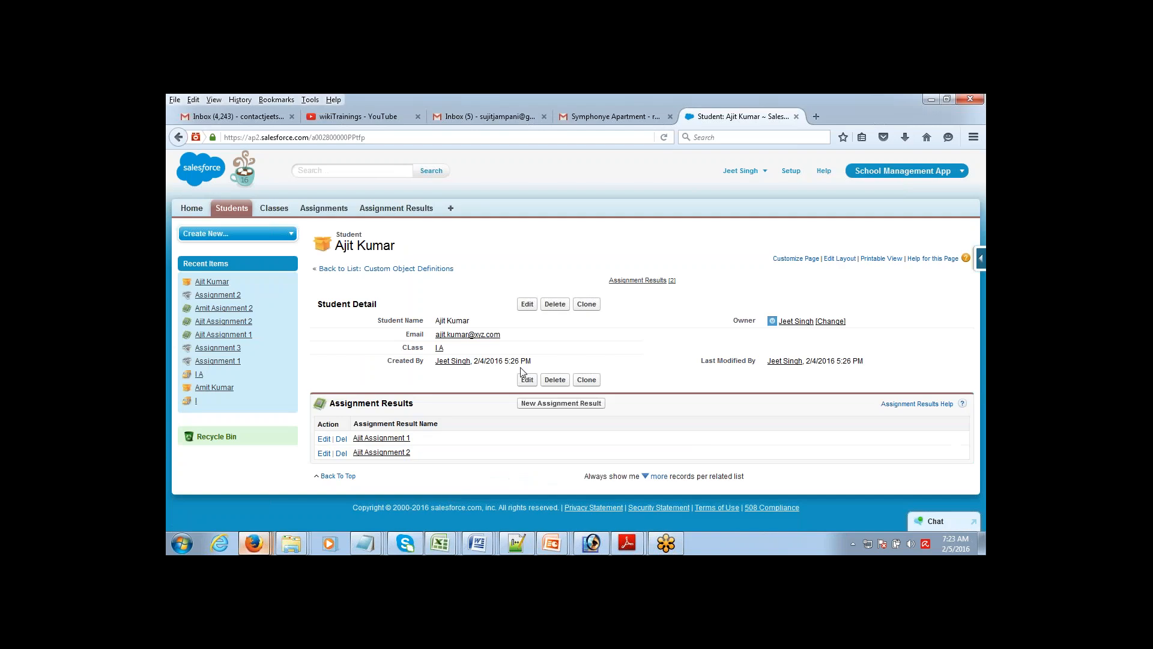
pyautogui.click(790, 171)
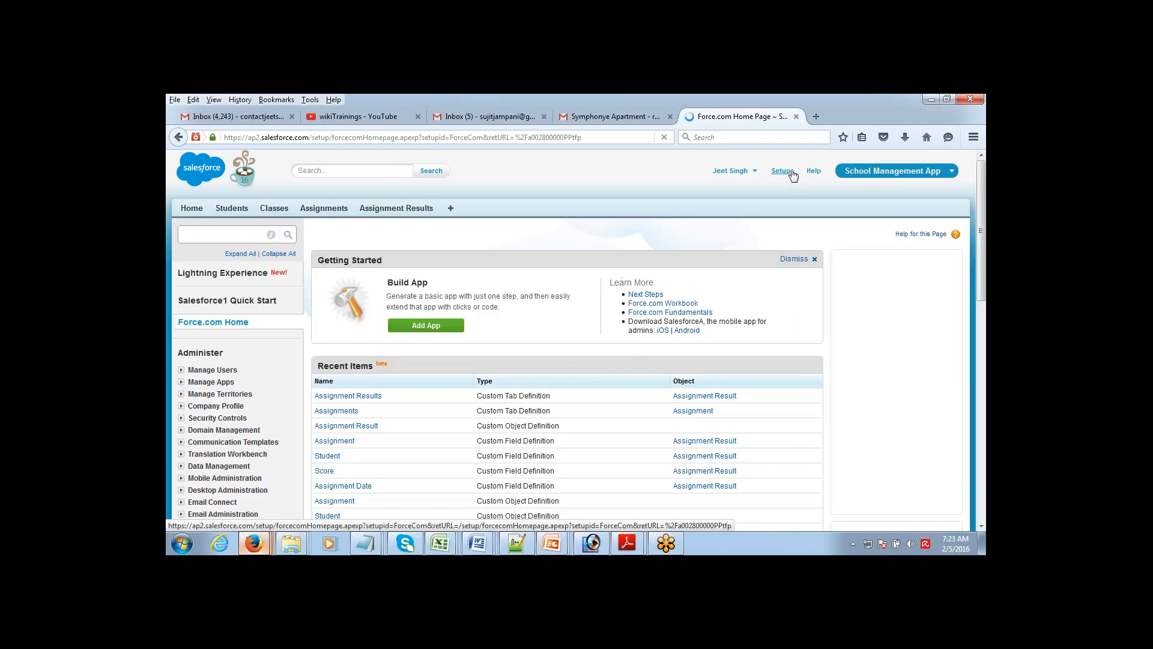
pyautogui.moveTo(982, 241); pyautogui.dragTo(985, 331)
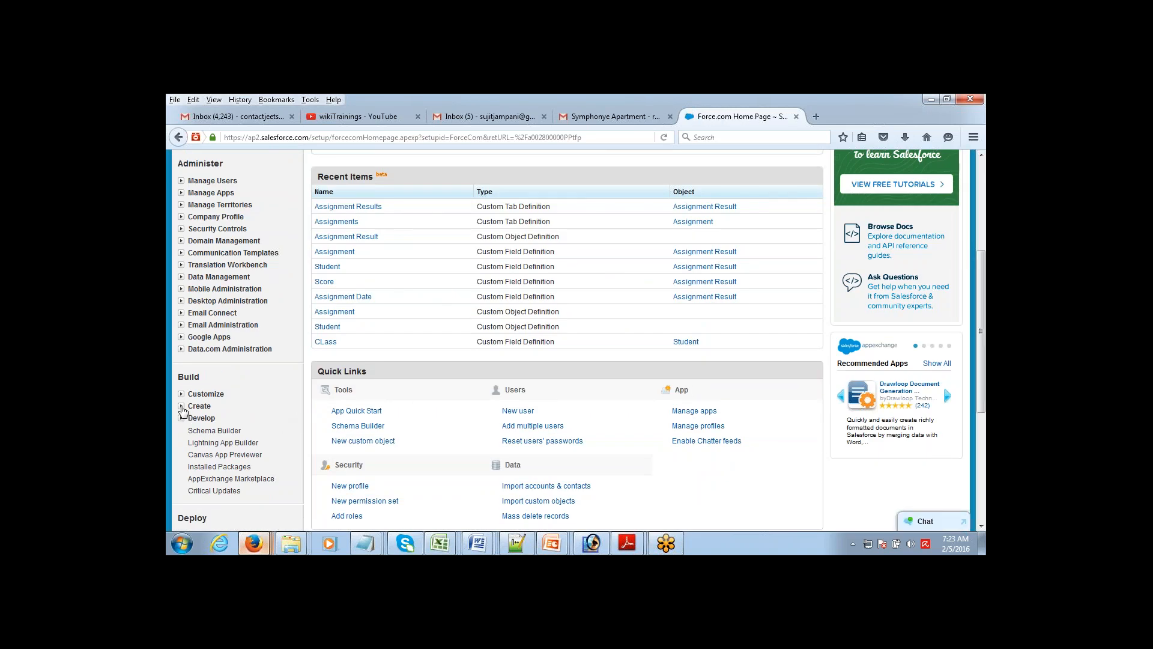
pyautogui.click(182, 408)
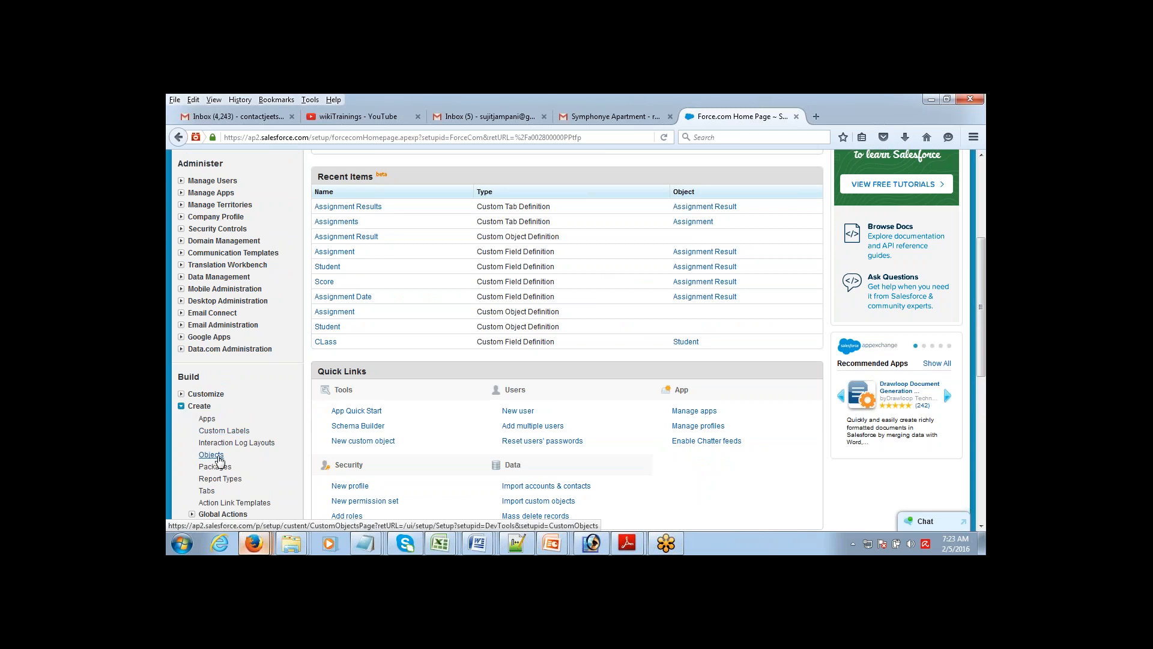
pyautogui.click(213, 456)
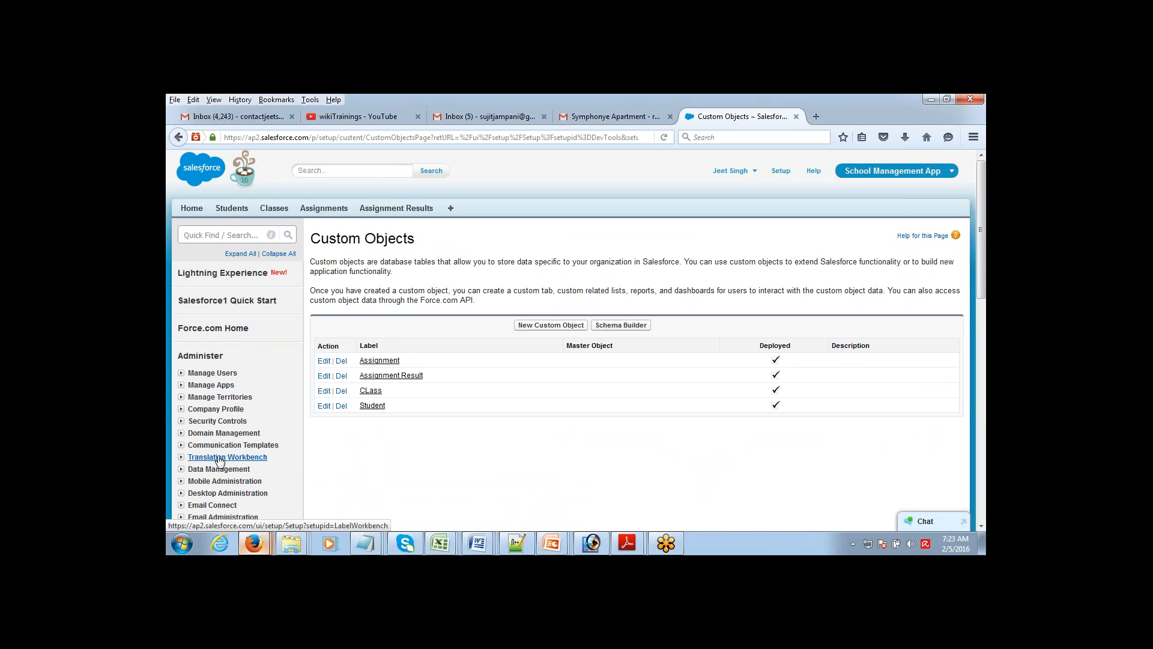
pyautogui.click(219, 457)
# Step: Open the Student object and start a new field under Custom Fields & Relationships
pyautogui.click(176, 137)
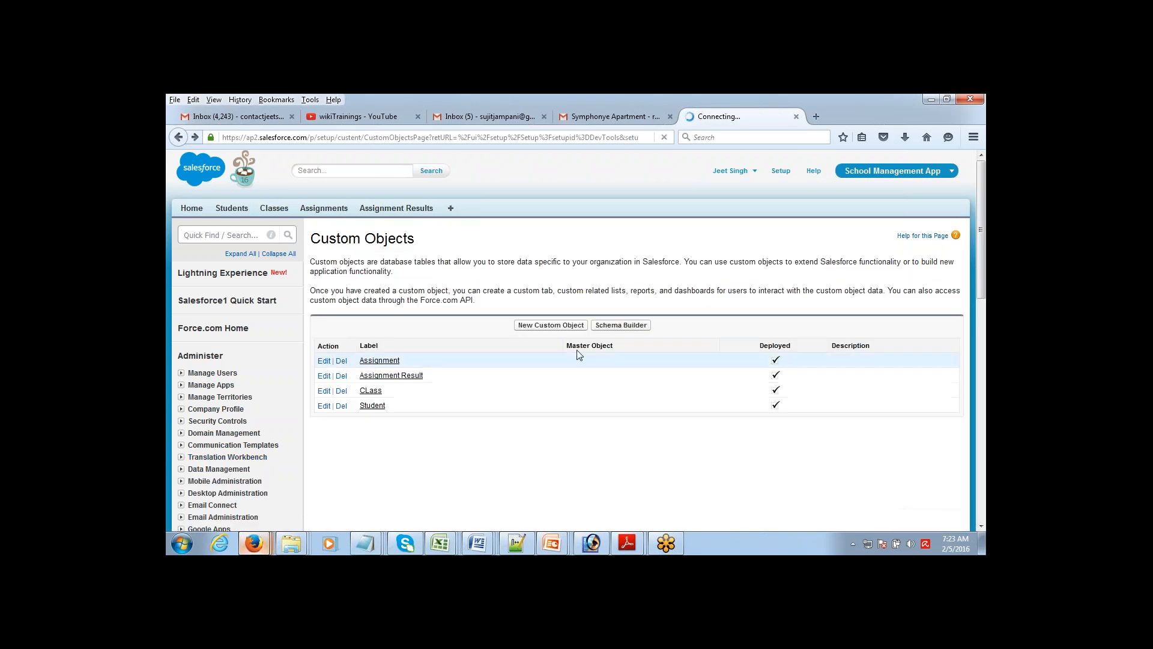
pyautogui.scroll(-2, 983, 278)
pyautogui.scroll(-2, 982, 278)
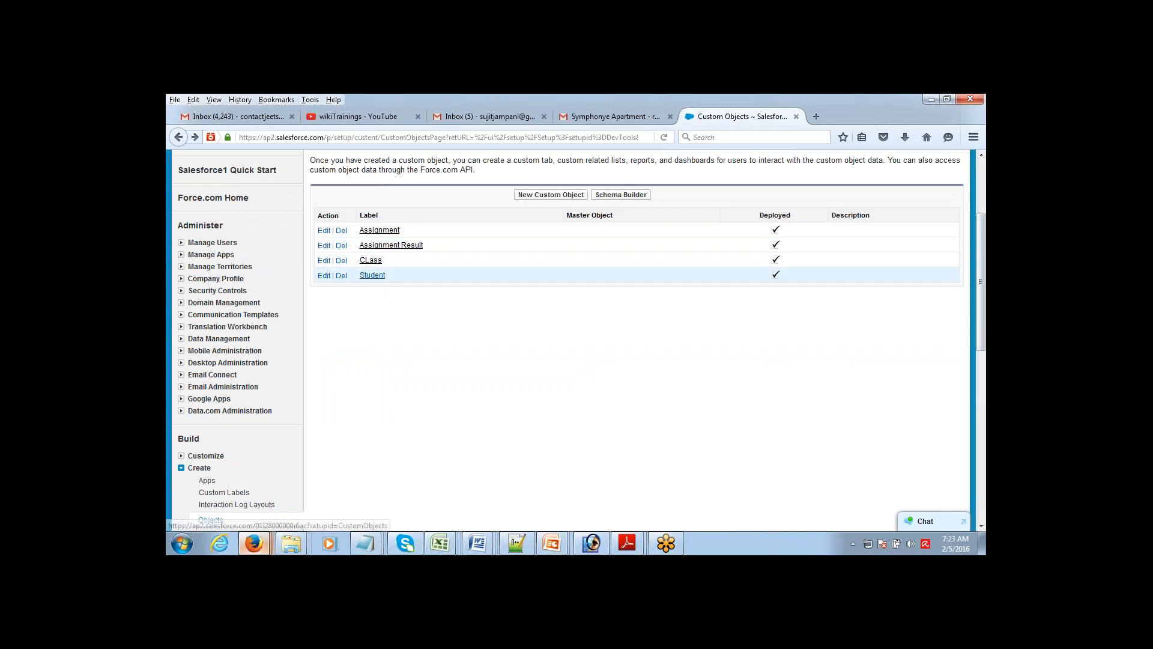
pyautogui.click(373, 275)
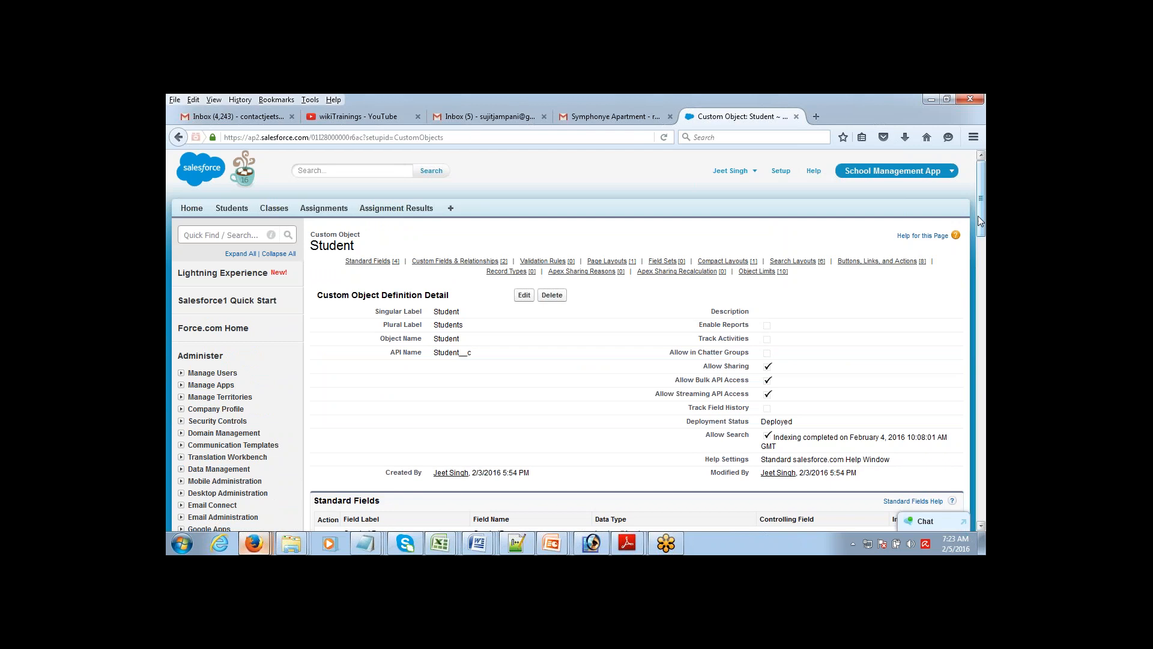
pyautogui.moveTo(979, 211); pyautogui.dragTo(977, 278)
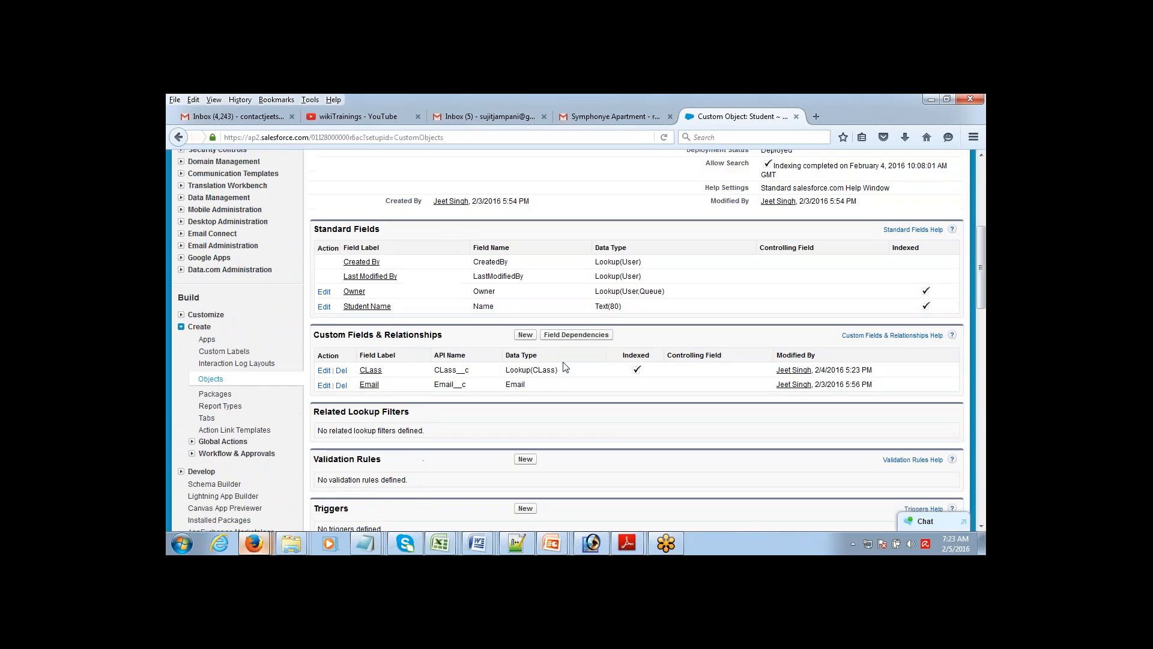
pyautogui.click(526, 335)
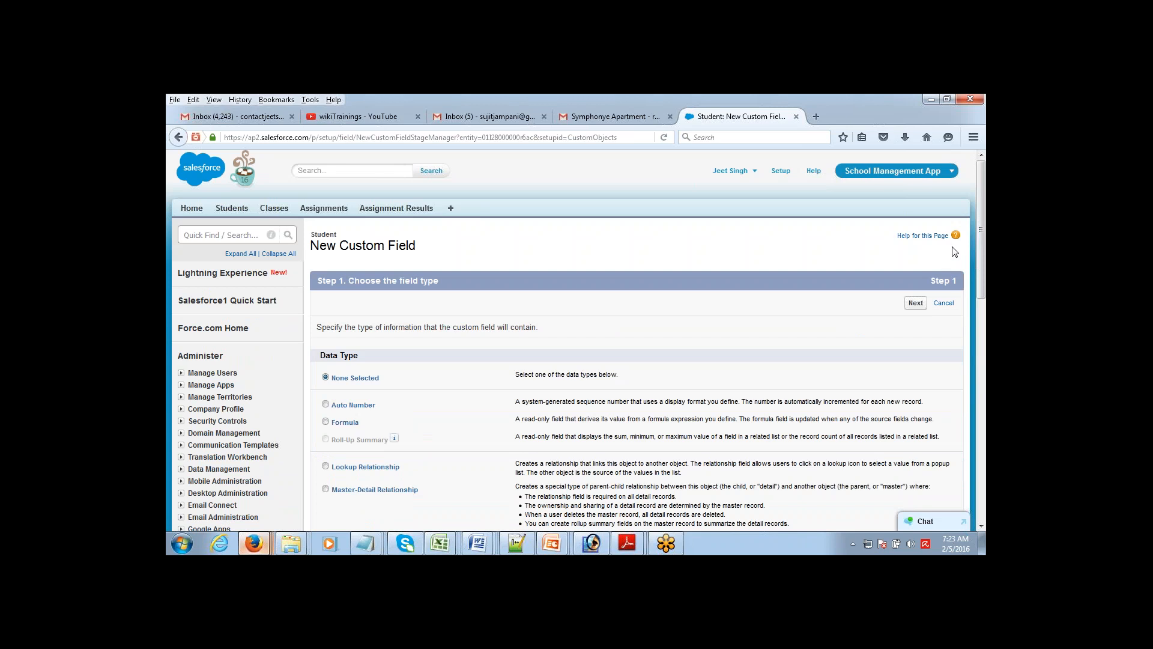
pyautogui.scroll(-4, 980, 288)
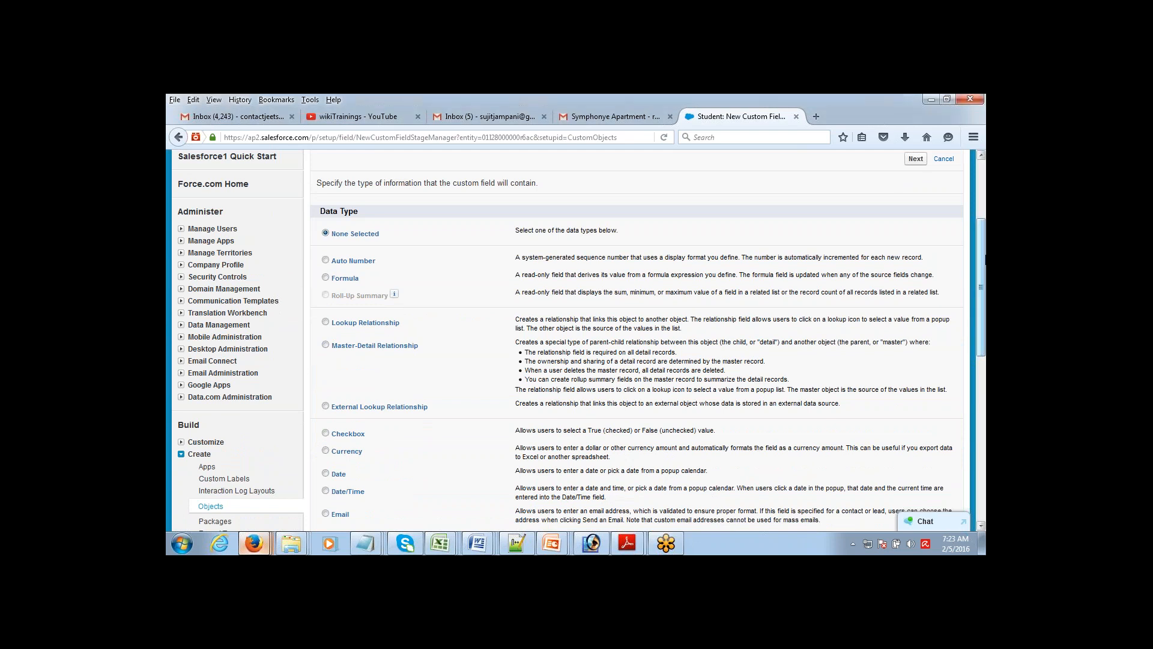
pyautogui.scroll(1, 637, 337)
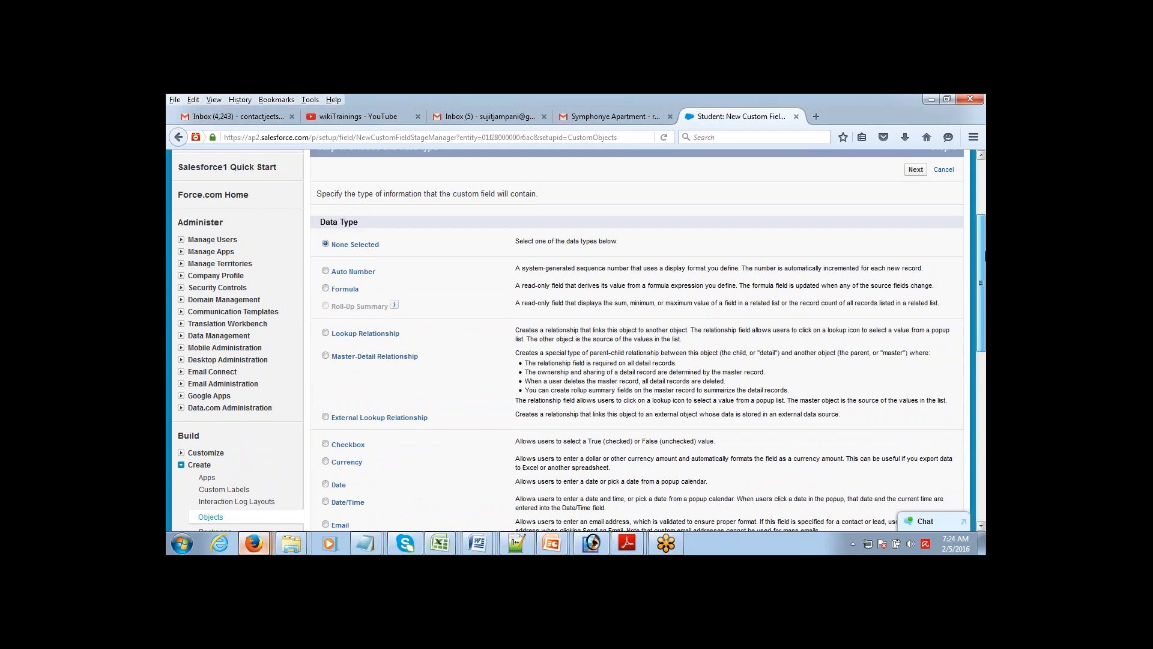
pyautogui.scroll(-1, 972, 352)
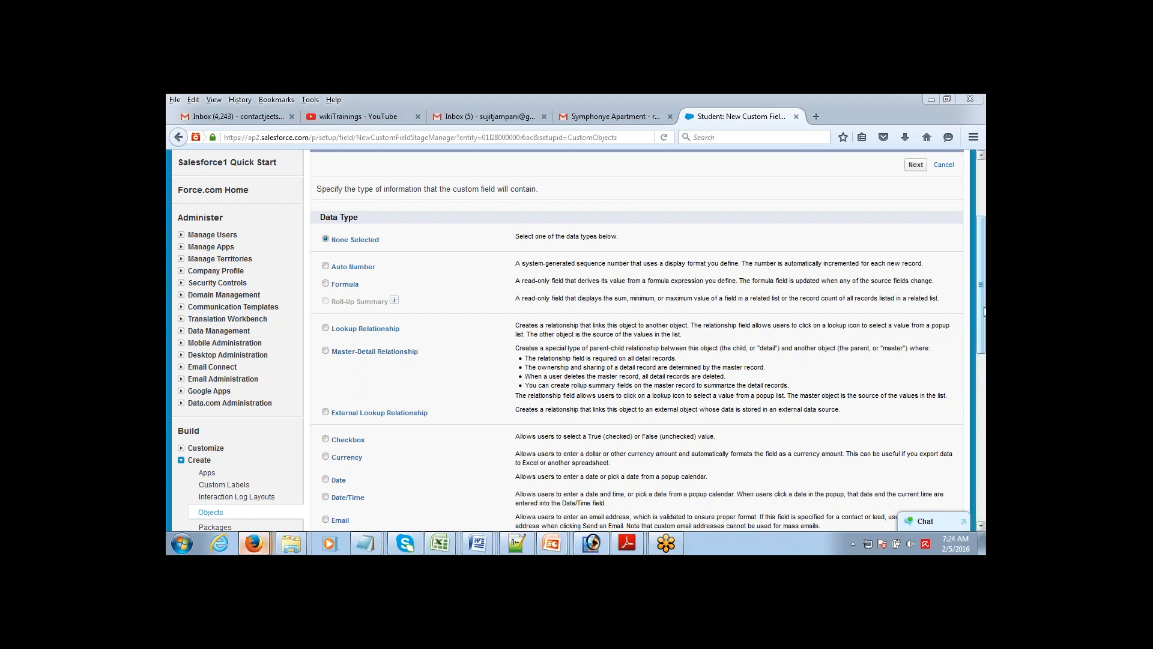
pyautogui.moveTo(984, 311); pyautogui.dragTo(984, 281)
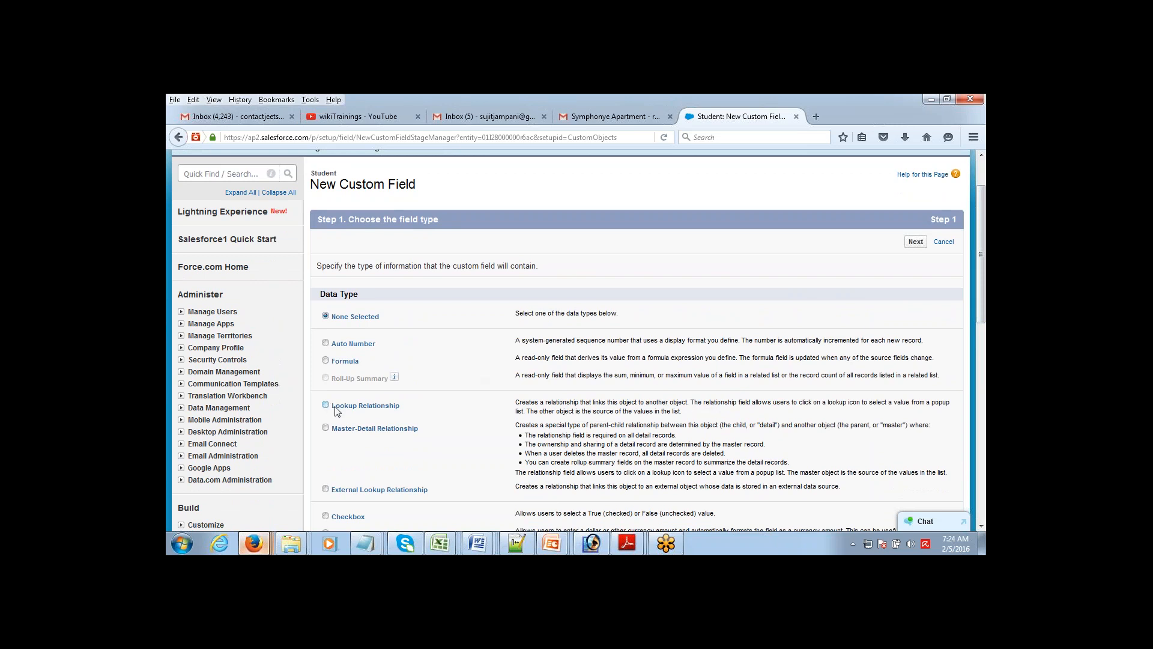
pyautogui.moveTo(335, 406); pyautogui.dragTo(405, 418)
pyautogui.moveTo(332, 430); pyautogui.dragTo(429, 445)
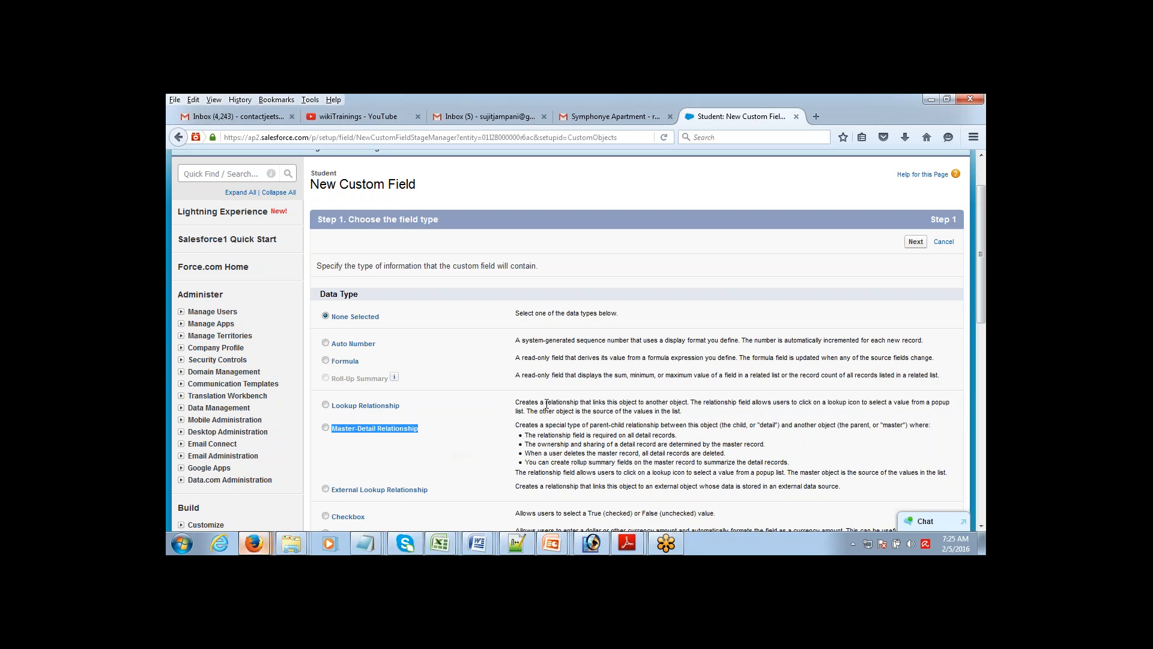
pyautogui.click(517, 426)
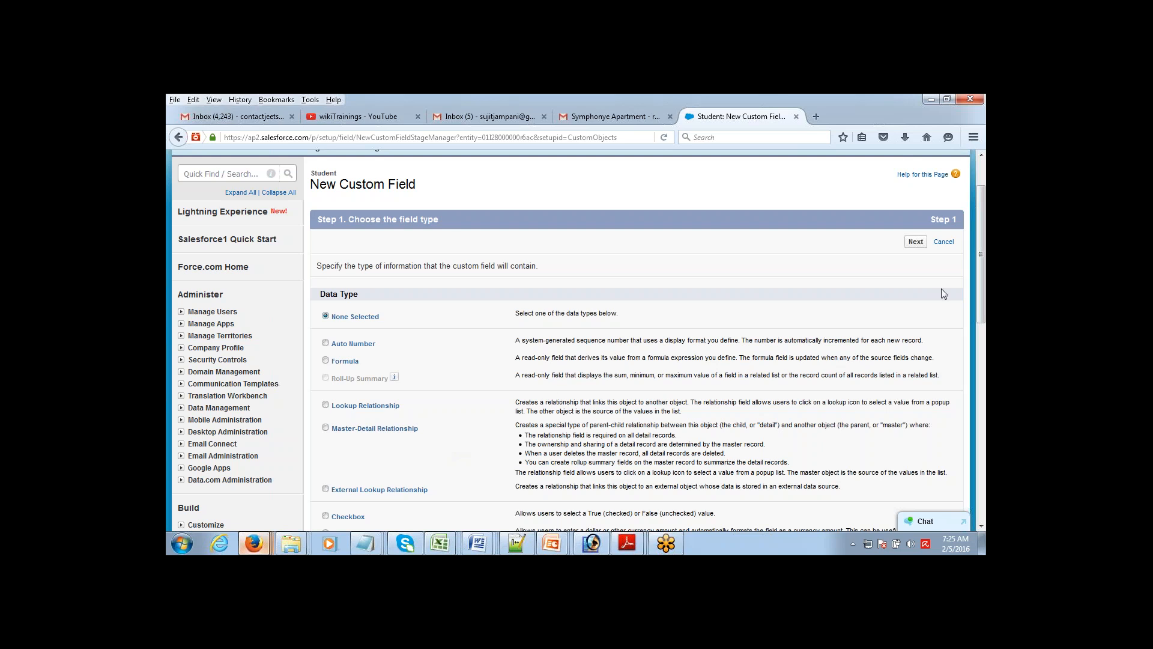
pyautogui.moveTo(980, 244); pyautogui.dragTo(979, 254)
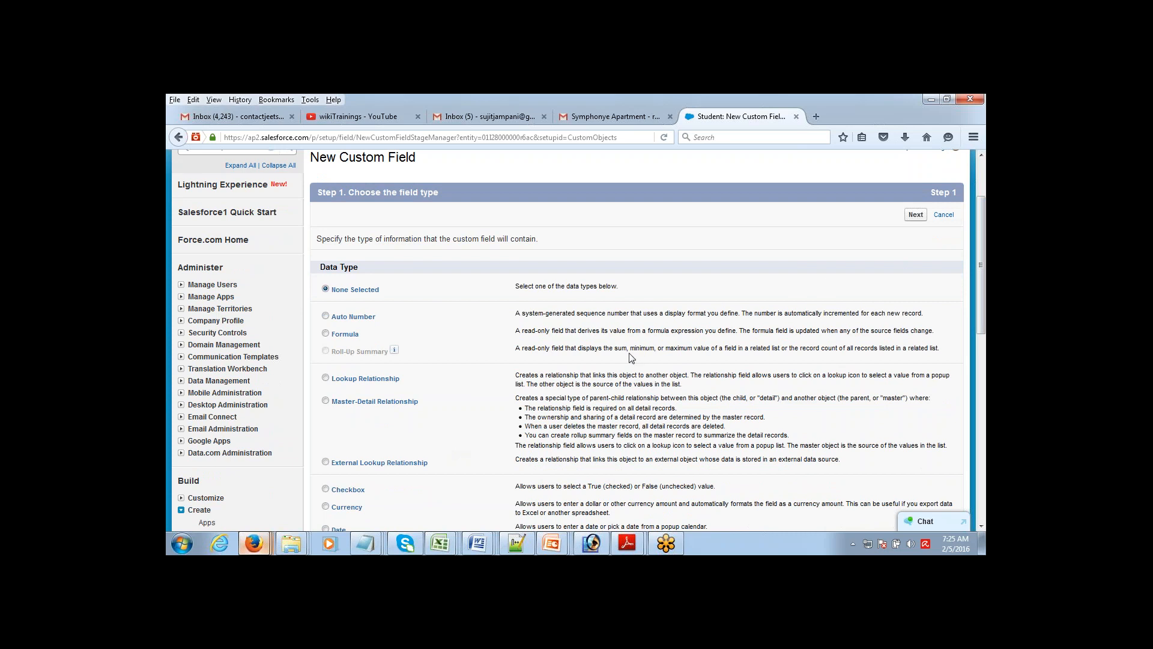
pyautogui.moveTo(515, 397); pyautogui.dragTo(593, 435)
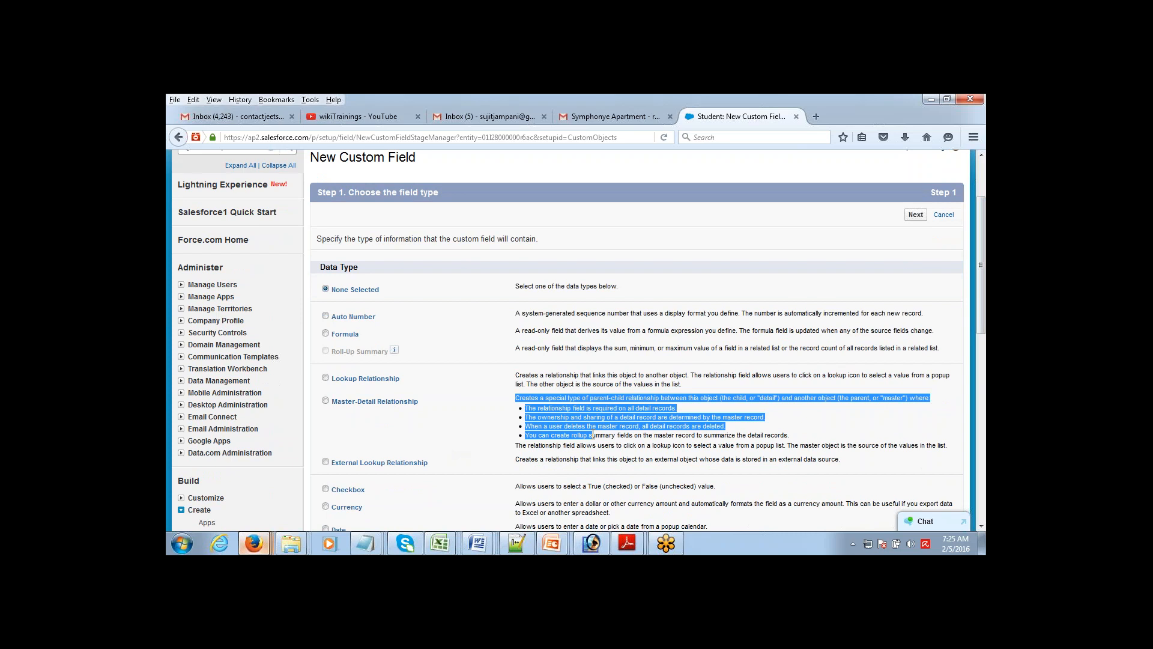
pyautogui.click(593, 434)
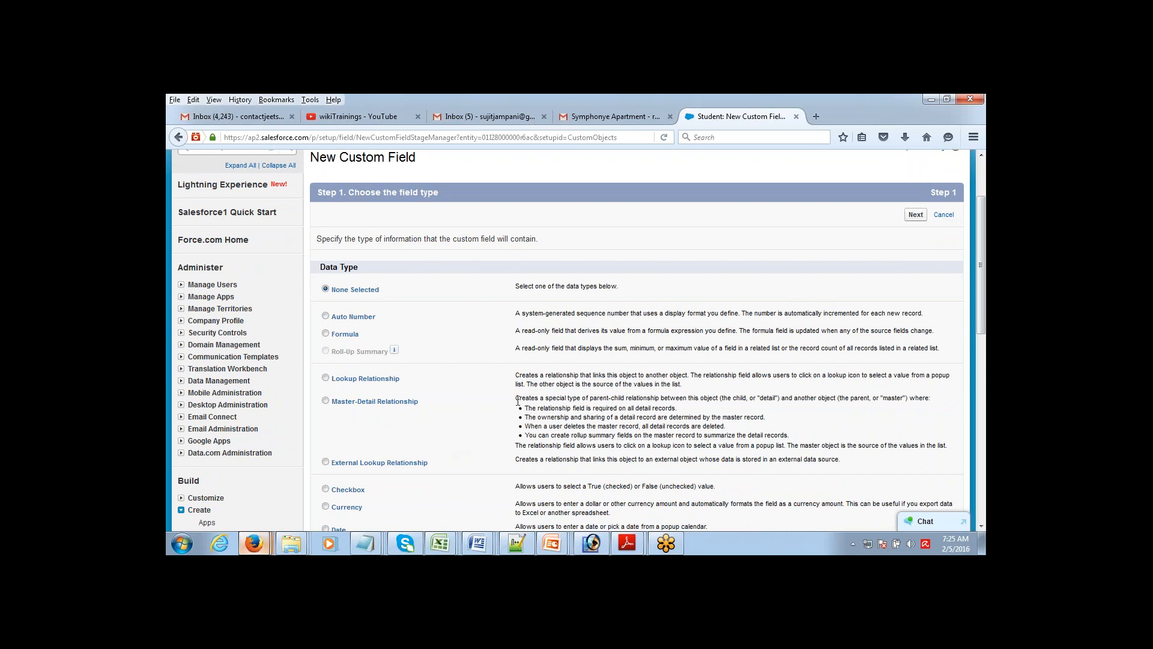
pyautogui.moveTo(515, 397); pyautogui.dragTo(824, 439)
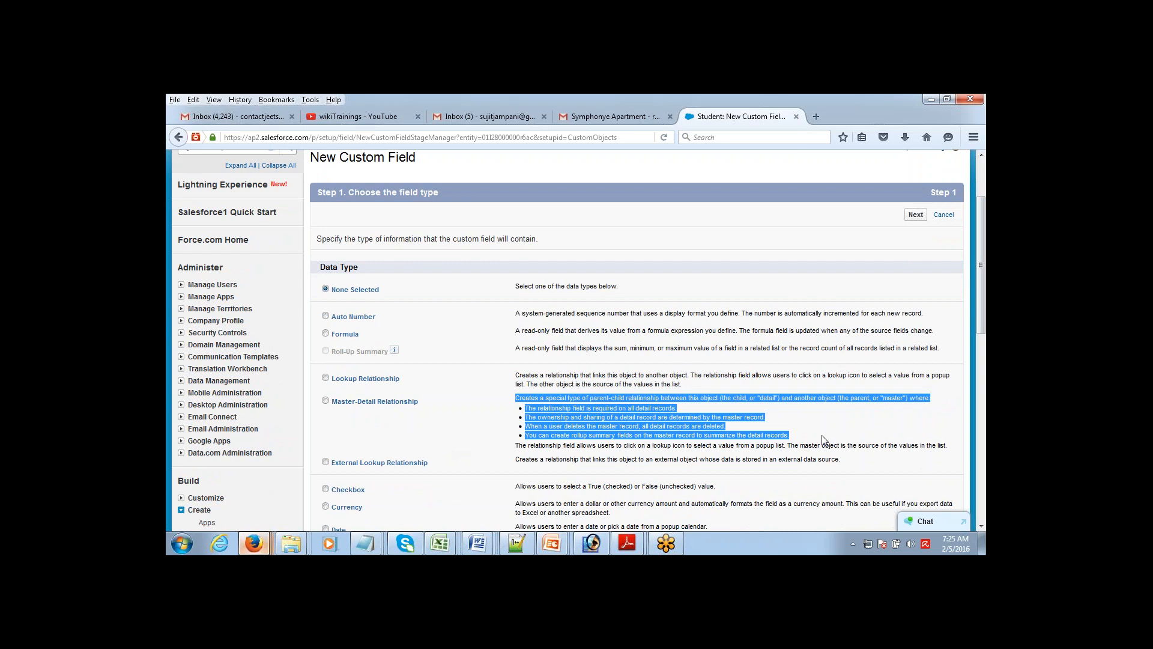
pyautogui.click(793, 442)
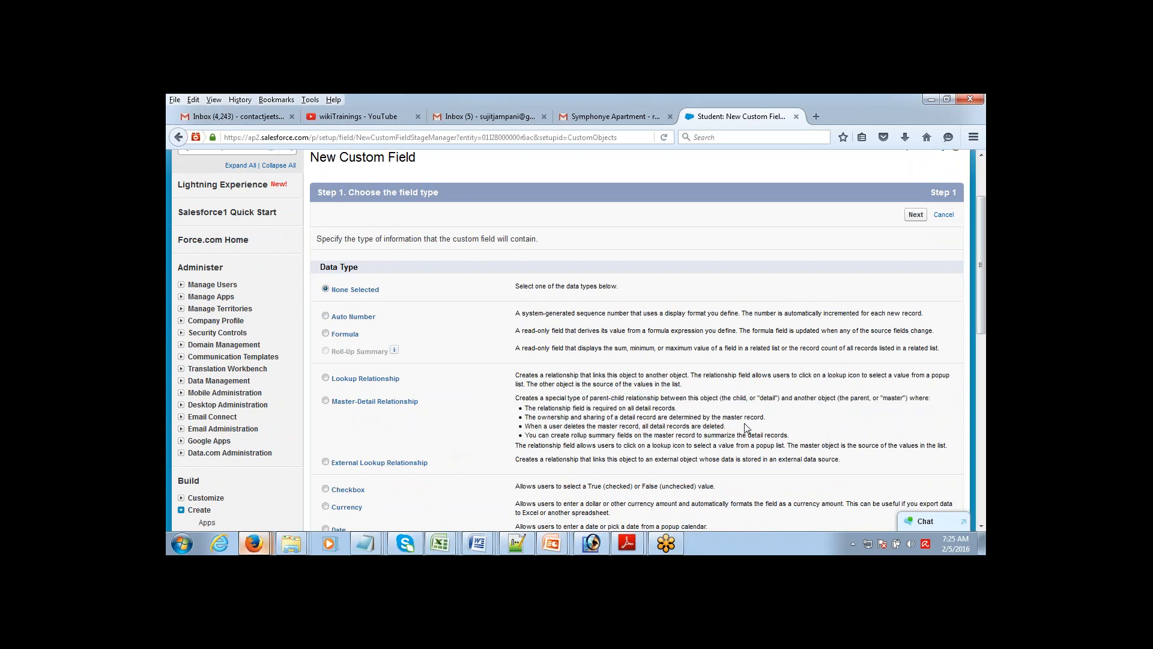
pyautogui.moveTo(525, 409); pyautogui.dragTo(688, 412)
pyautogui.click(535, 409)
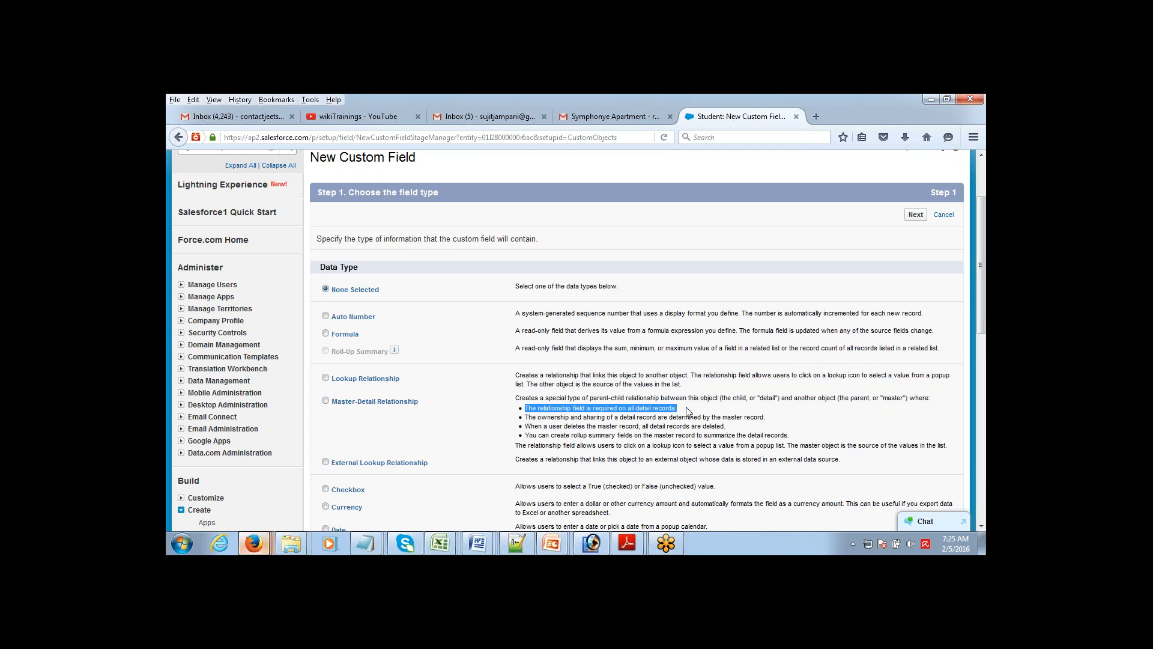
pyautogui.hotkey('alt', 'Tab')
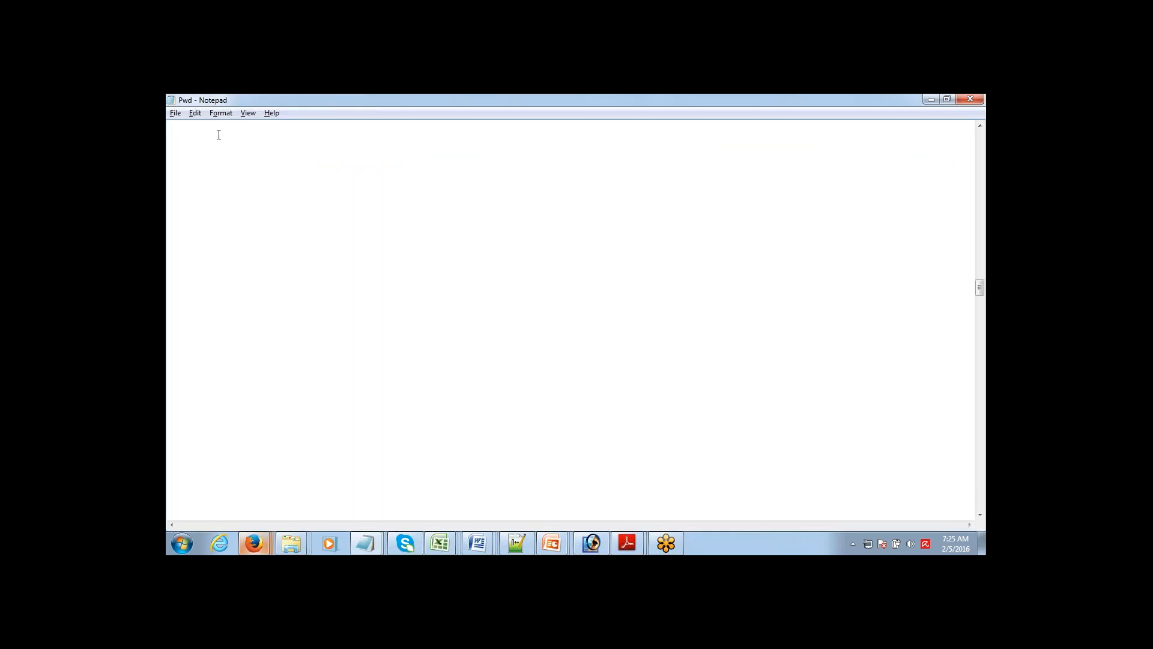
# Step: Type the heading 'Master - Detail' on the first line and select its words
pyautogui.write('Master - Detail')
pyautogui.hotkey('ctrl', 'shift', 'Right')
pyautogui.hotkey('shift', 'Left')
pyautogui.press('Up')
pyautogui.press('Down')
pyautogui.press('End')
pyautogui.hotkey('ctrl', 'shift', 'Left')
pyautogui.hotkey('alt', 'Tab')
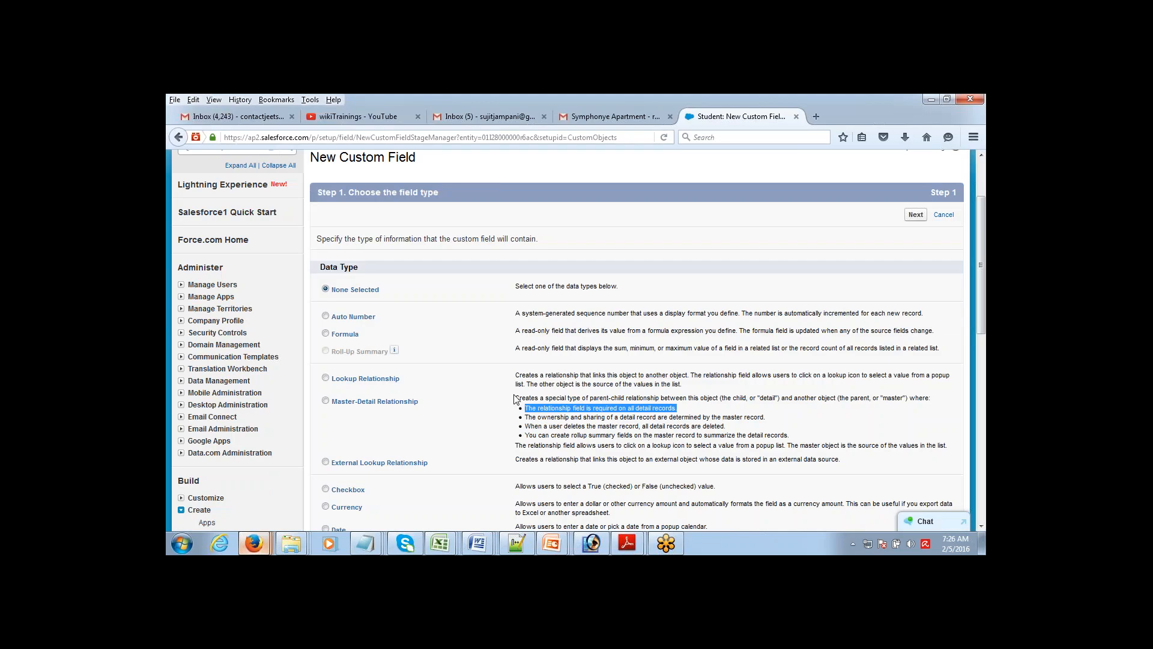
# Step: Highlight the ownership and sharing rule, then open the Students home page in a new tab
pyautogui.moveTo(525, 417); pyautogui.dragTo(716, 417)
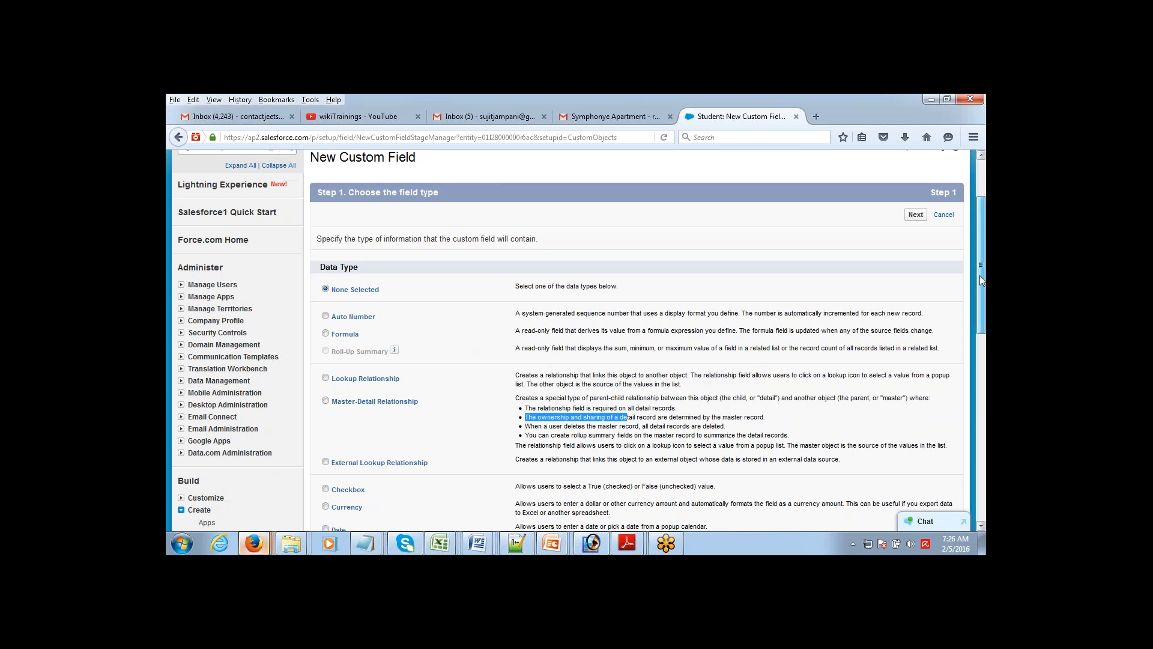
pyautogui.moveTo(979, 275); pyautogui.dragTo(983, 228)
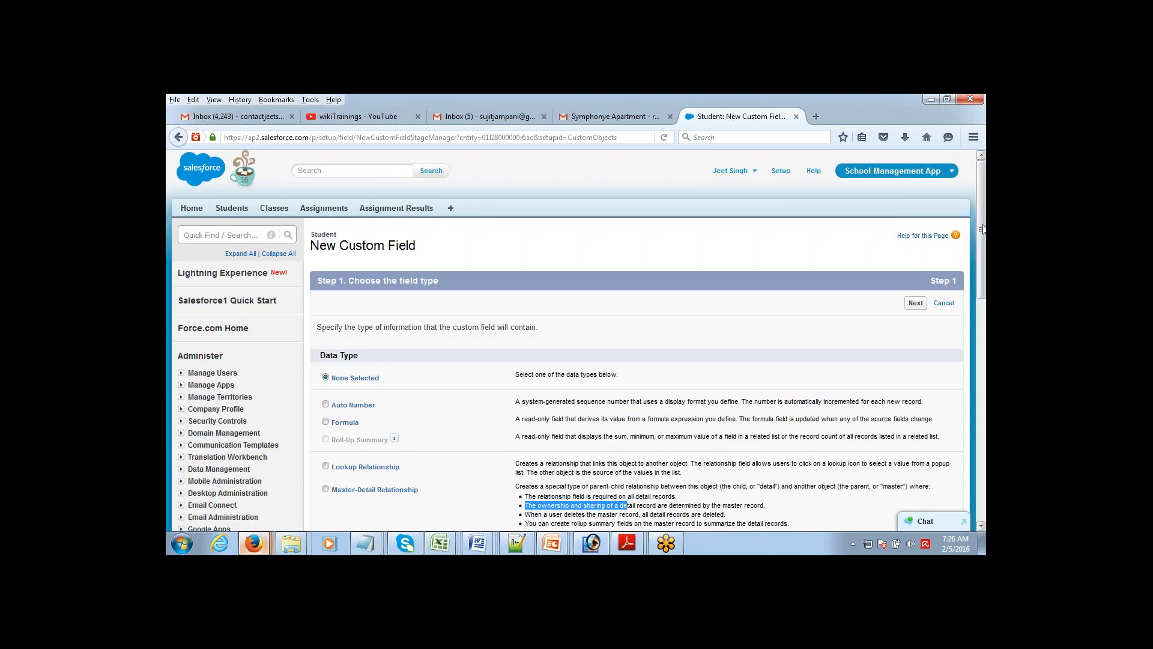
pyautogui.middleClick(228, 211)
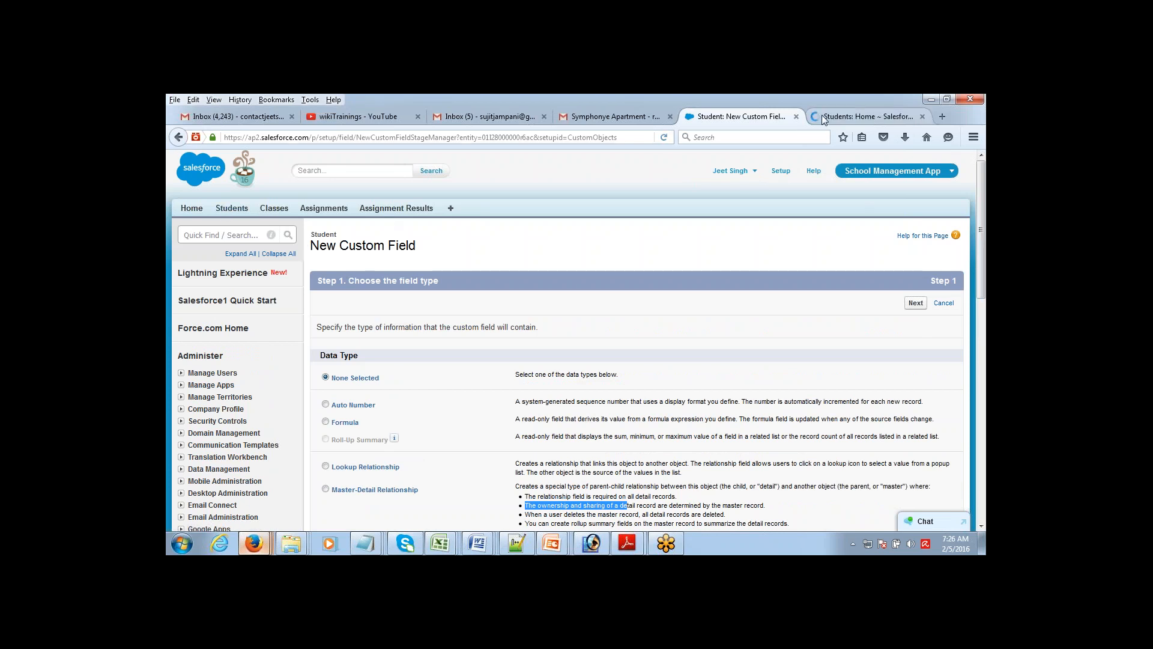
# Step: Switch to the new Students tab and point out the student record's Owner field
pyautogui.click(822, 114)
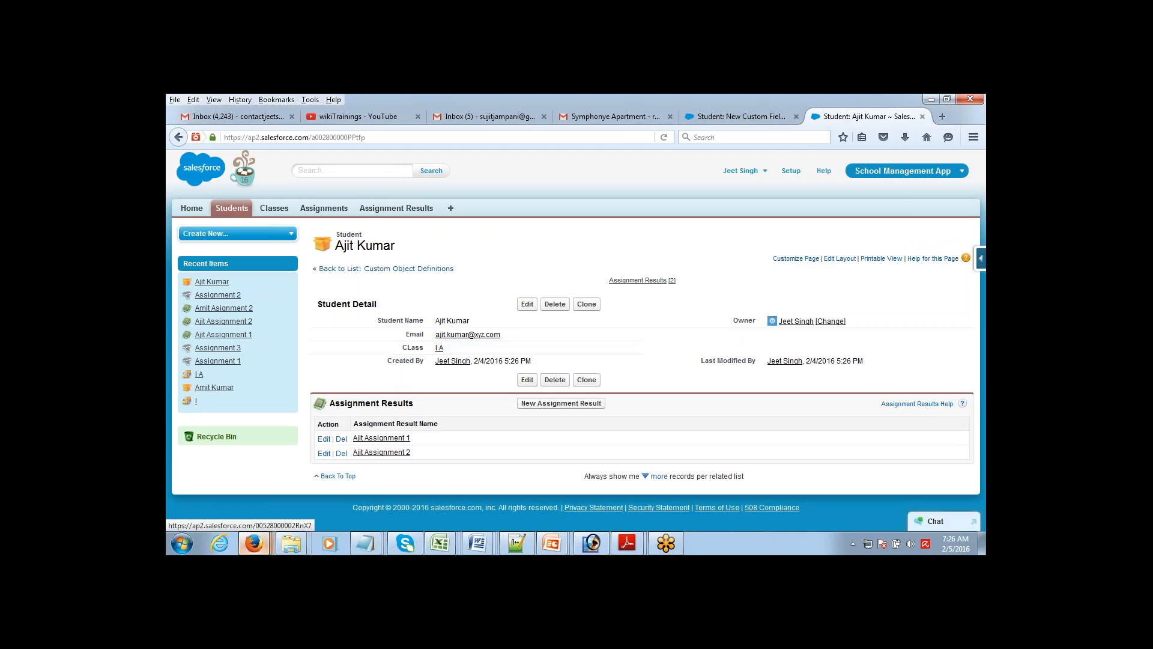
pyautogui.moveTo(854, 325); pyautogui.dragTo(769, 322)
pyautogui.click(772, 322)
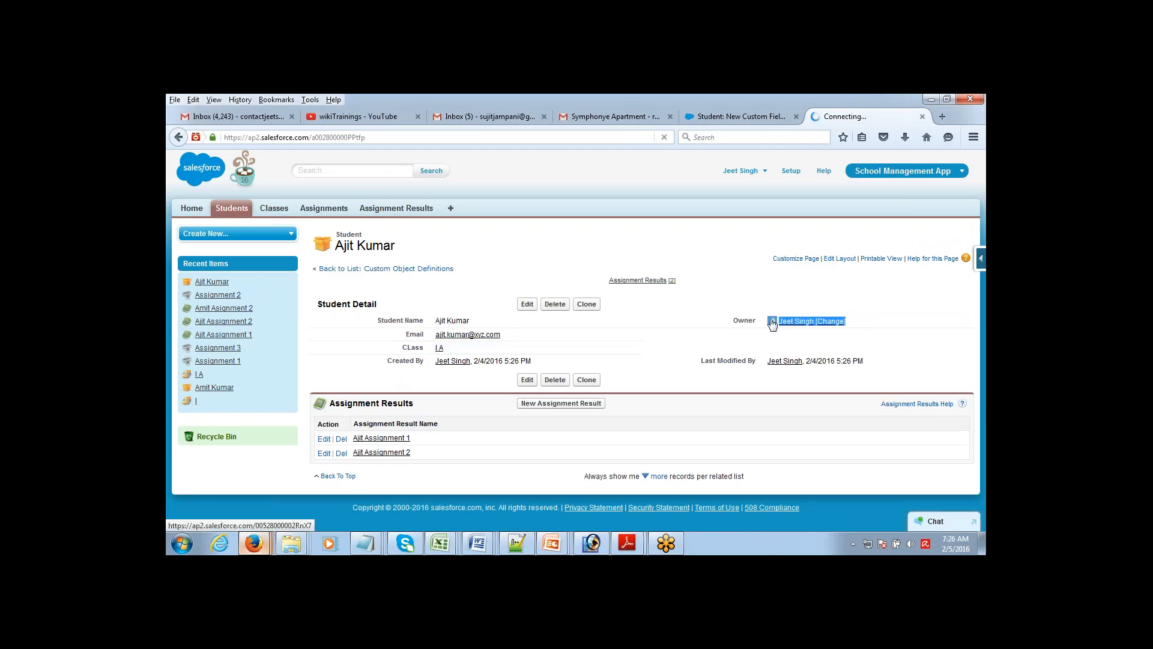
pyautogui.click(734, 275)
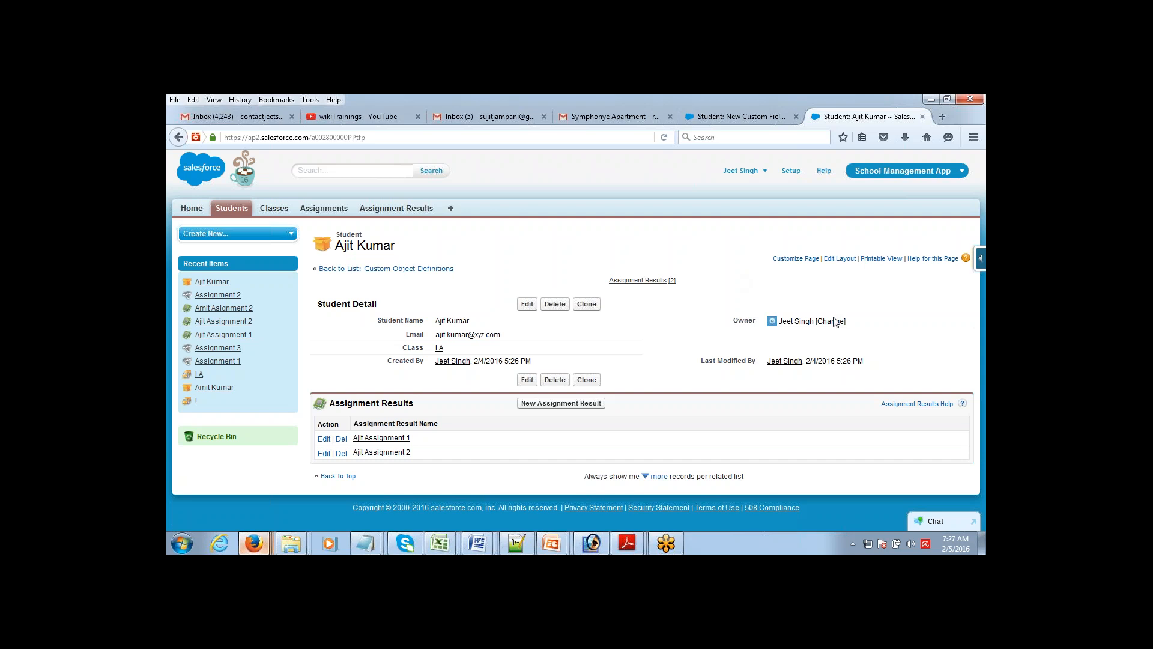
# Step: Highlight the wizard's master-record deletion and rollup summary rules for Master-Detail fields
pyautogui.click(748, 118)
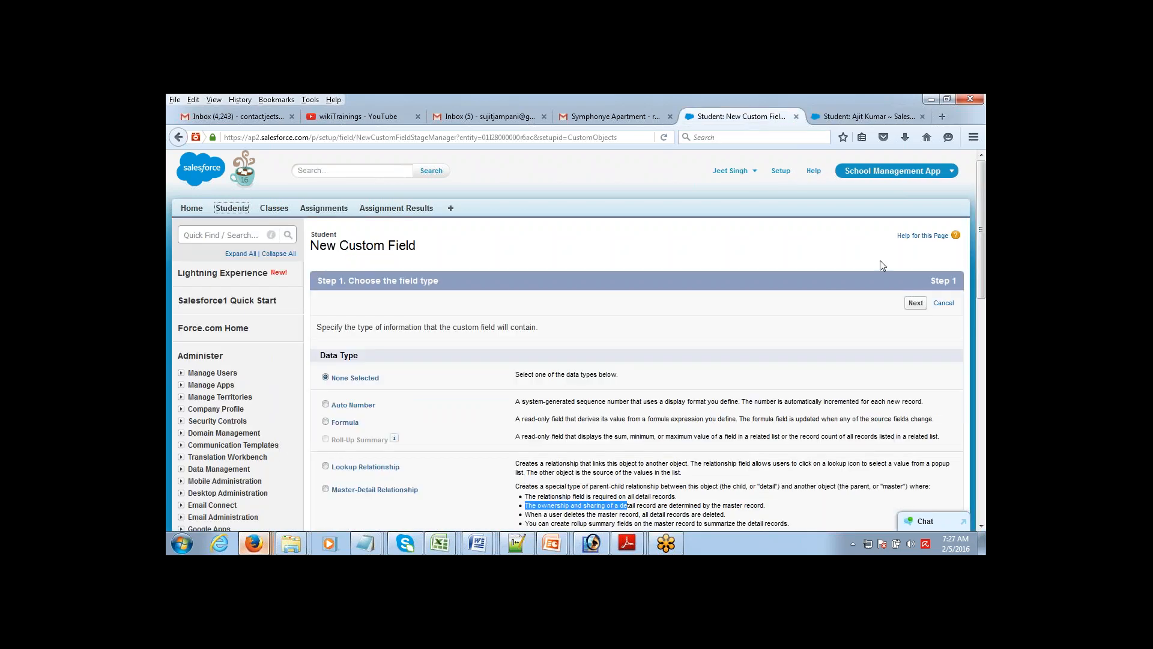
pyautogui.moveTo(977, 229); pyautogui.dragTo(977, 277)
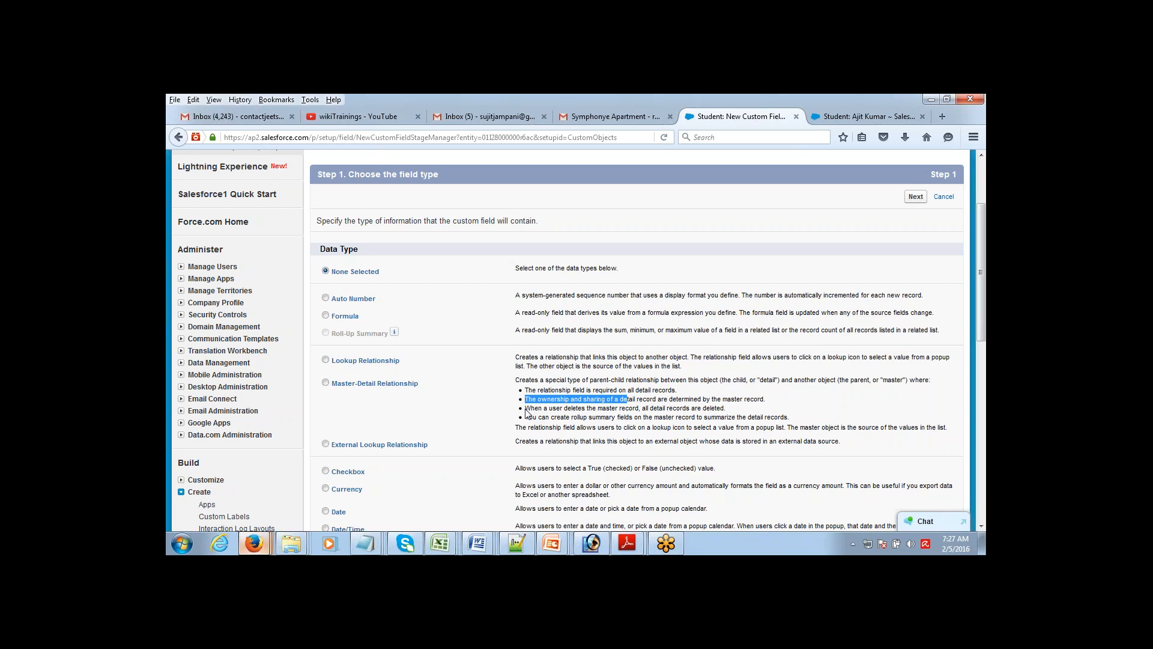
pyautogui.moveTo(526, 407); pyautogui.dragTo(738, 410)
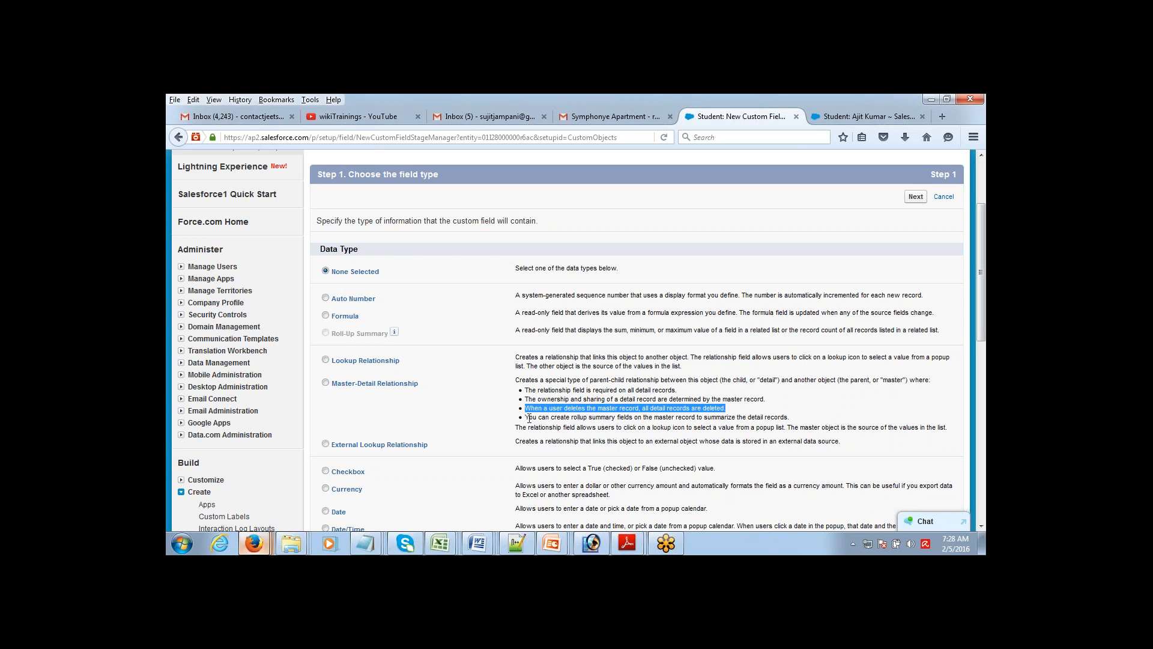
pyautogui.moveTo(526, 417); pyautogui.dragTo(798, 422)
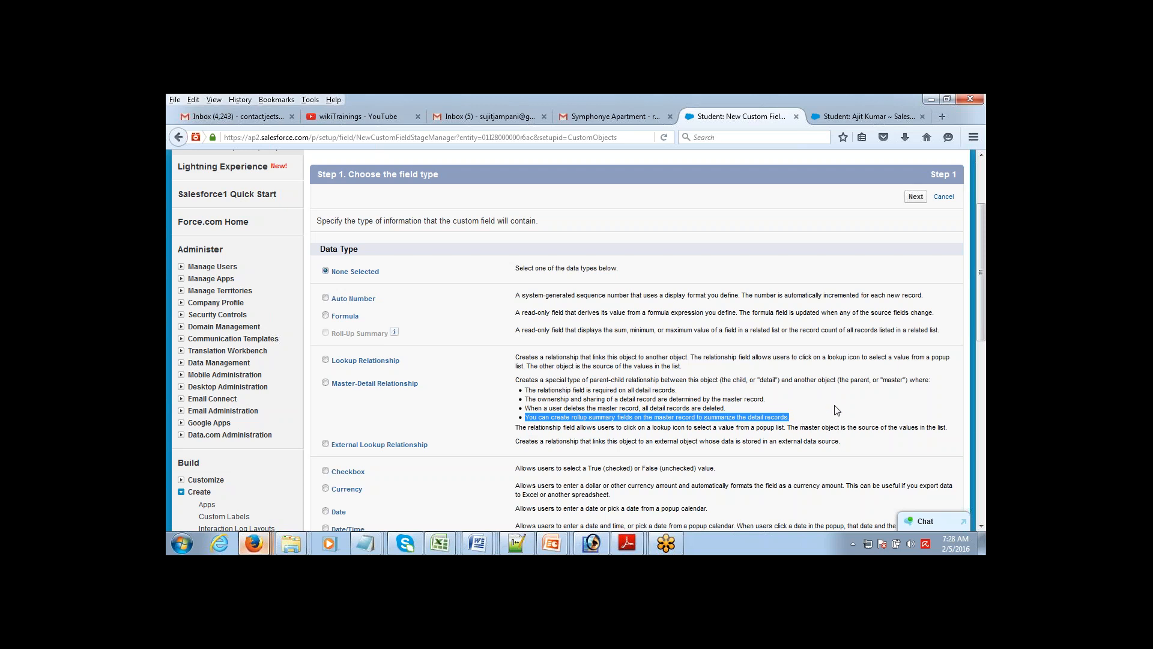
pyautogui.moveTo(982, 262); pyautogui.dragTo(985, 205)
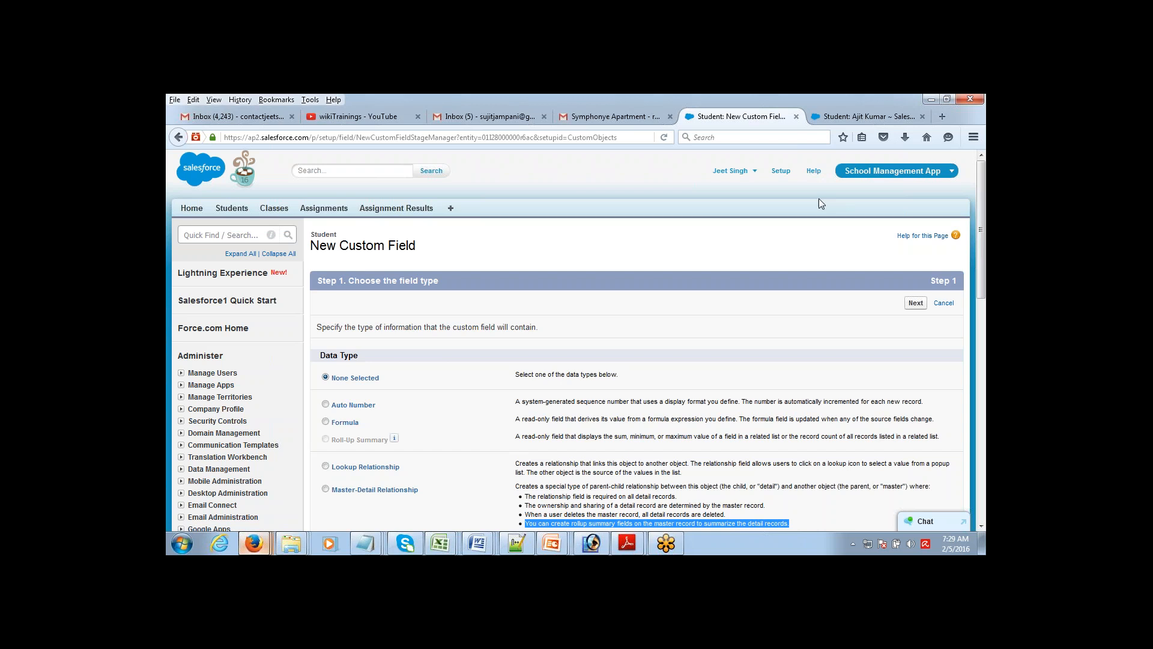
pyautogui.moveTo(980, 261); pyautogui.dragTo(979, 289)
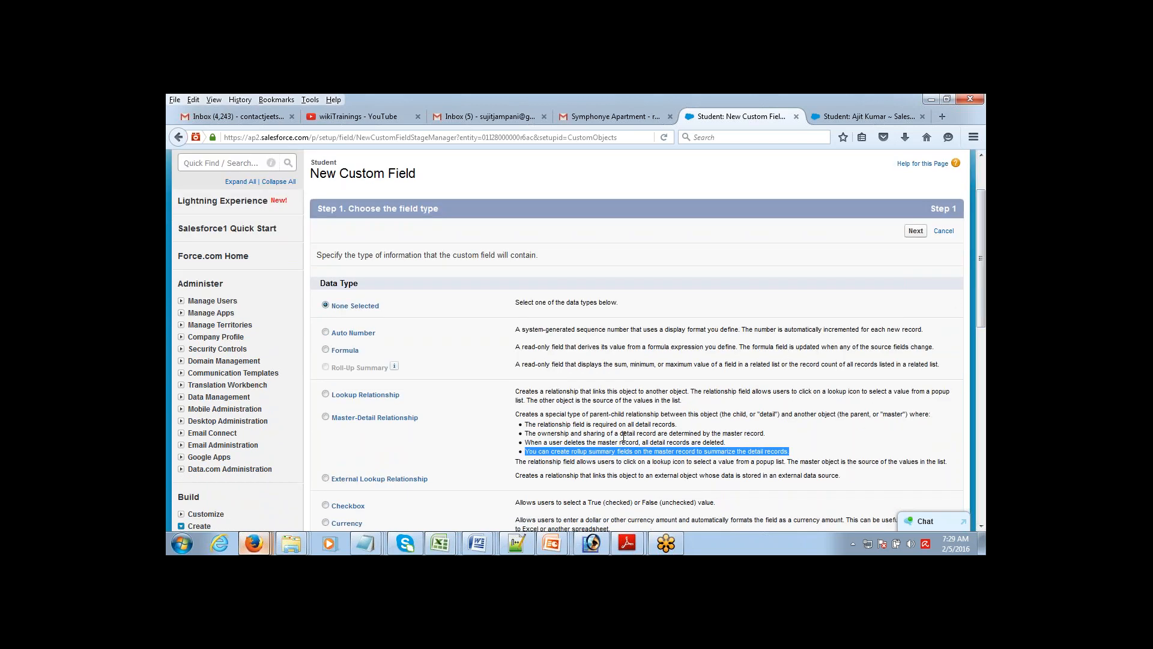
pyautogui.tripleClick(603, 451)
pyautogui.click(602, 451)
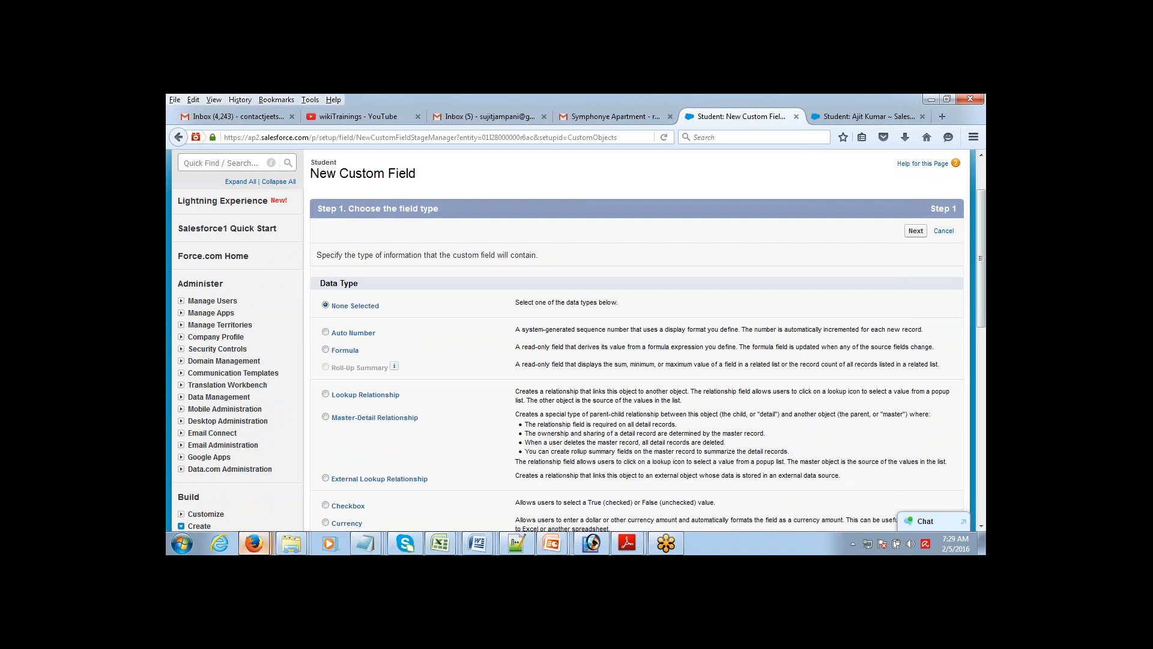
pyautogui.hotkey('alt', 'Tab')
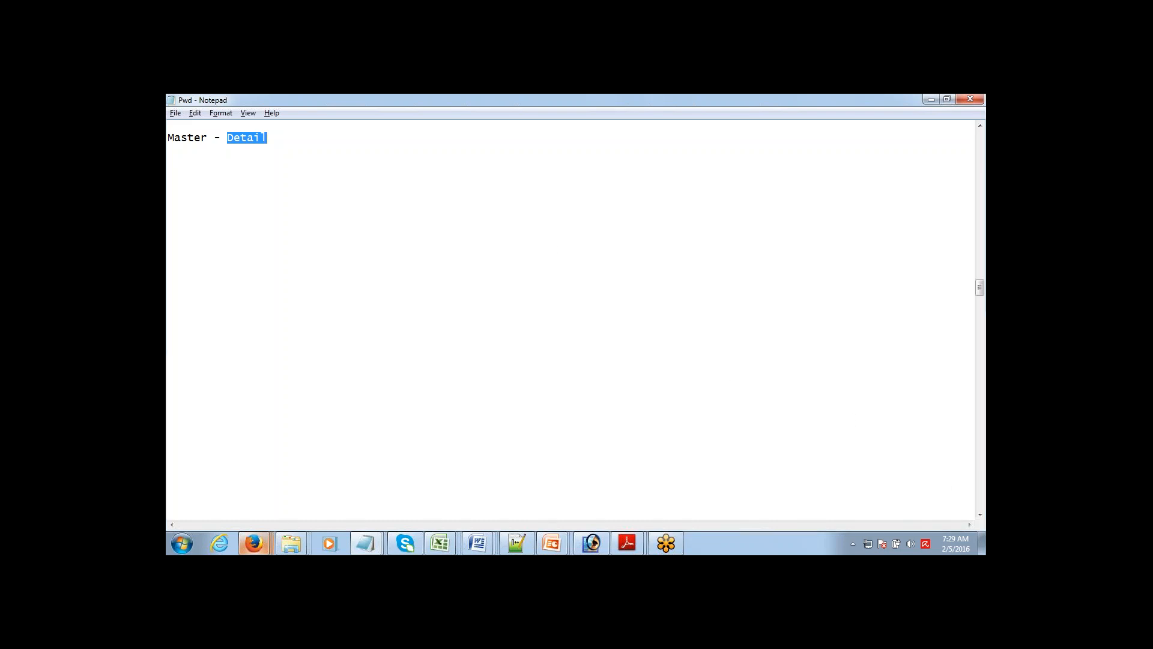
pyautogui.click(973, 499)
pyautogui.click(974, 499)
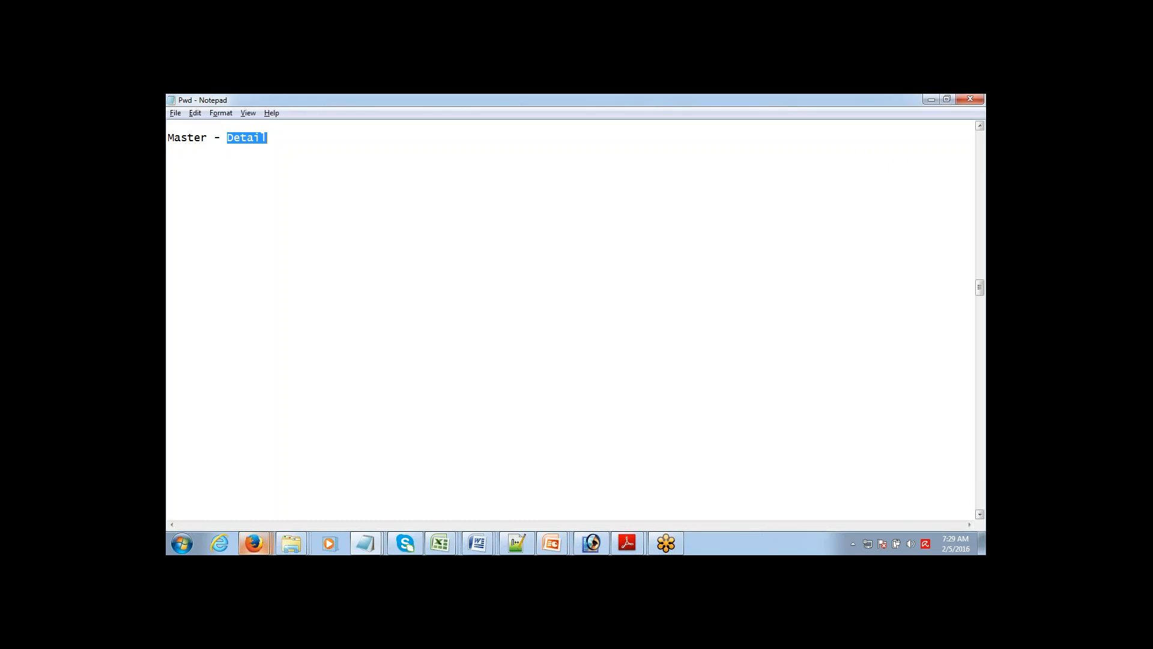